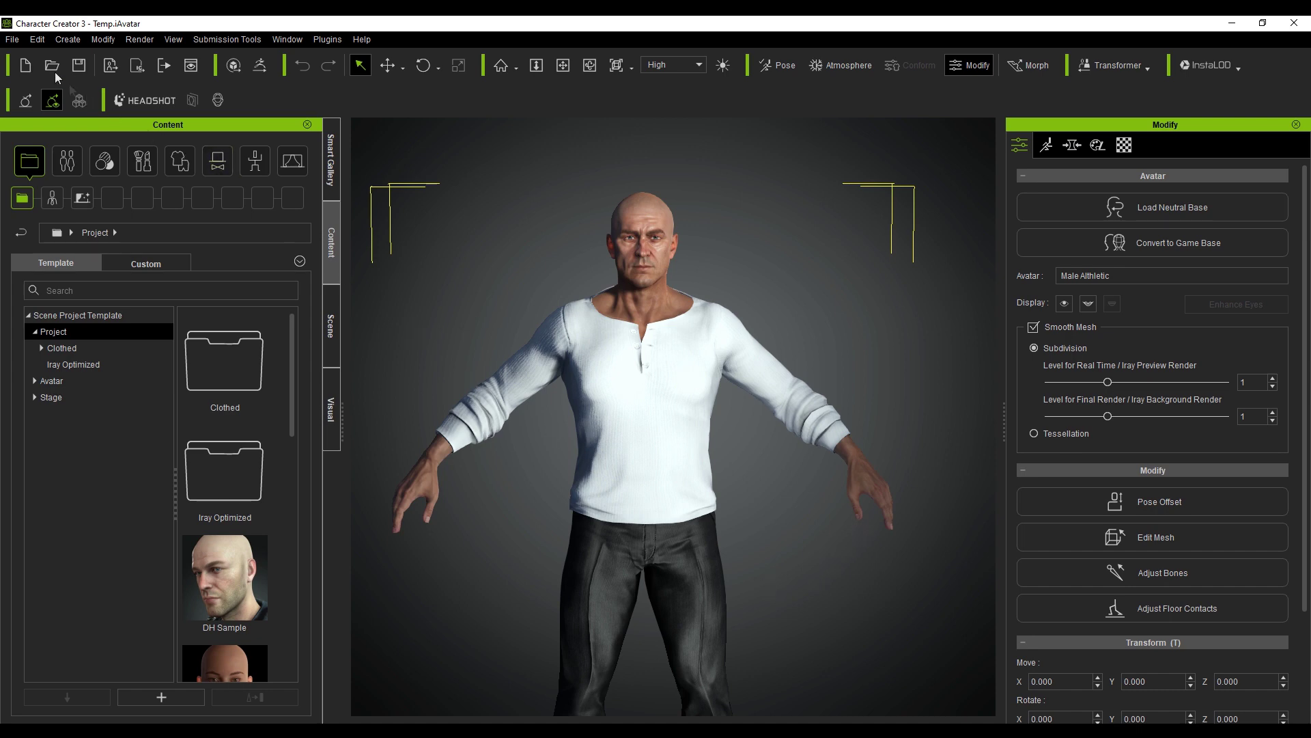
- Export the clothed character as FBX with the Blender target preset, the Mesh option and embedded textures turned off
click(12, 38)
mouse_move(81, 176)
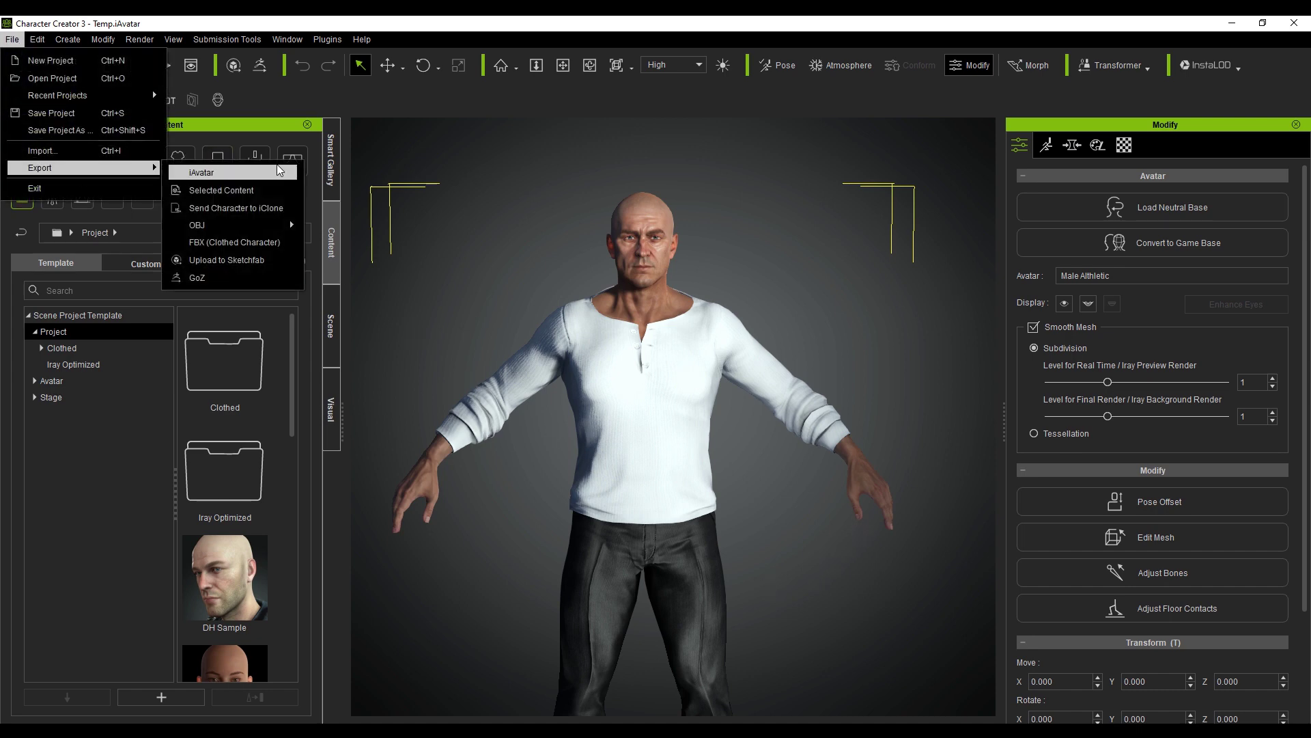
click(233, 242)
click(527, 109)
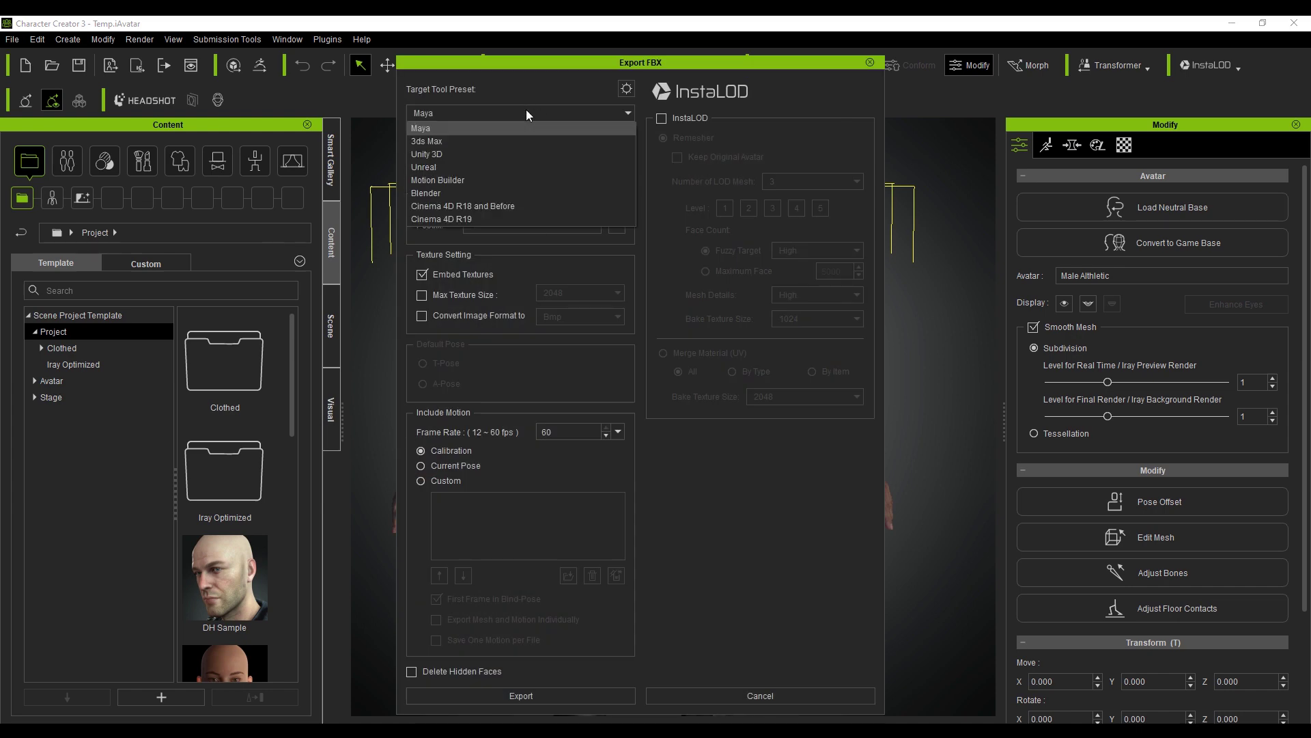
click(503, 192)
click(524, 162)
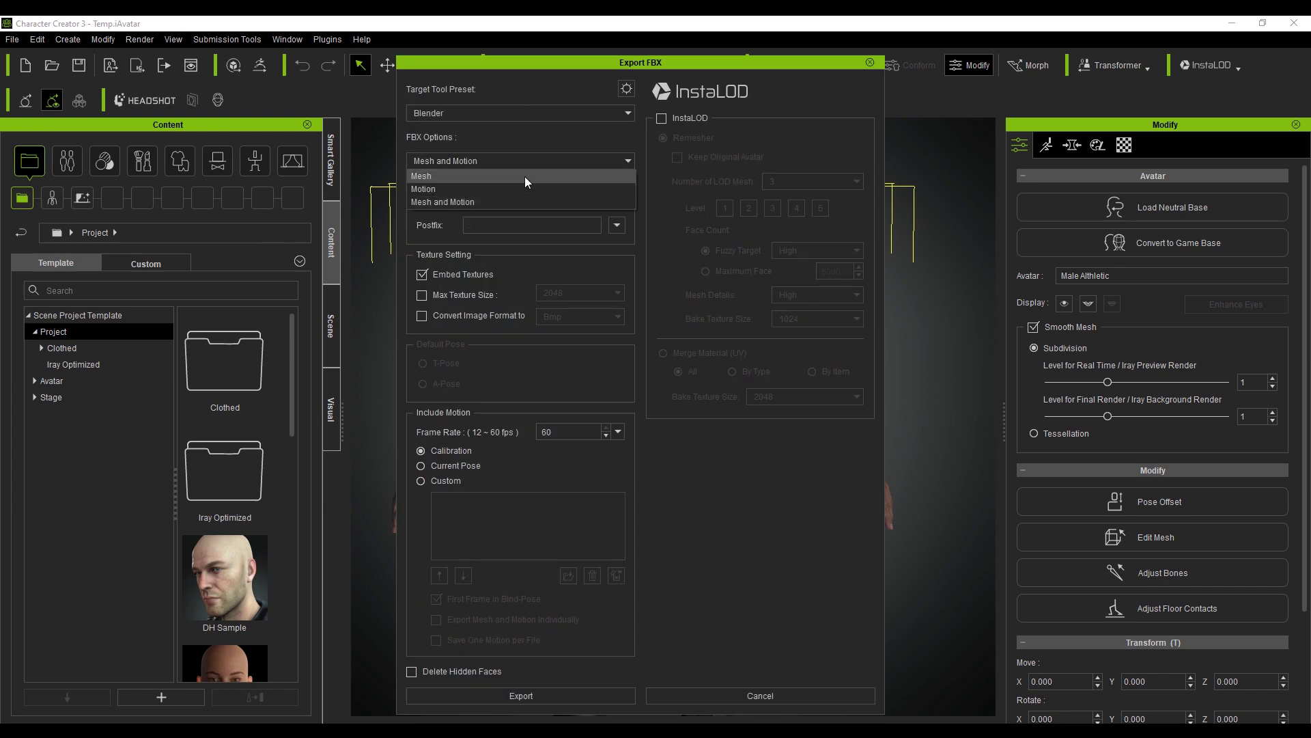
click(524, 176)
click(461, 273)
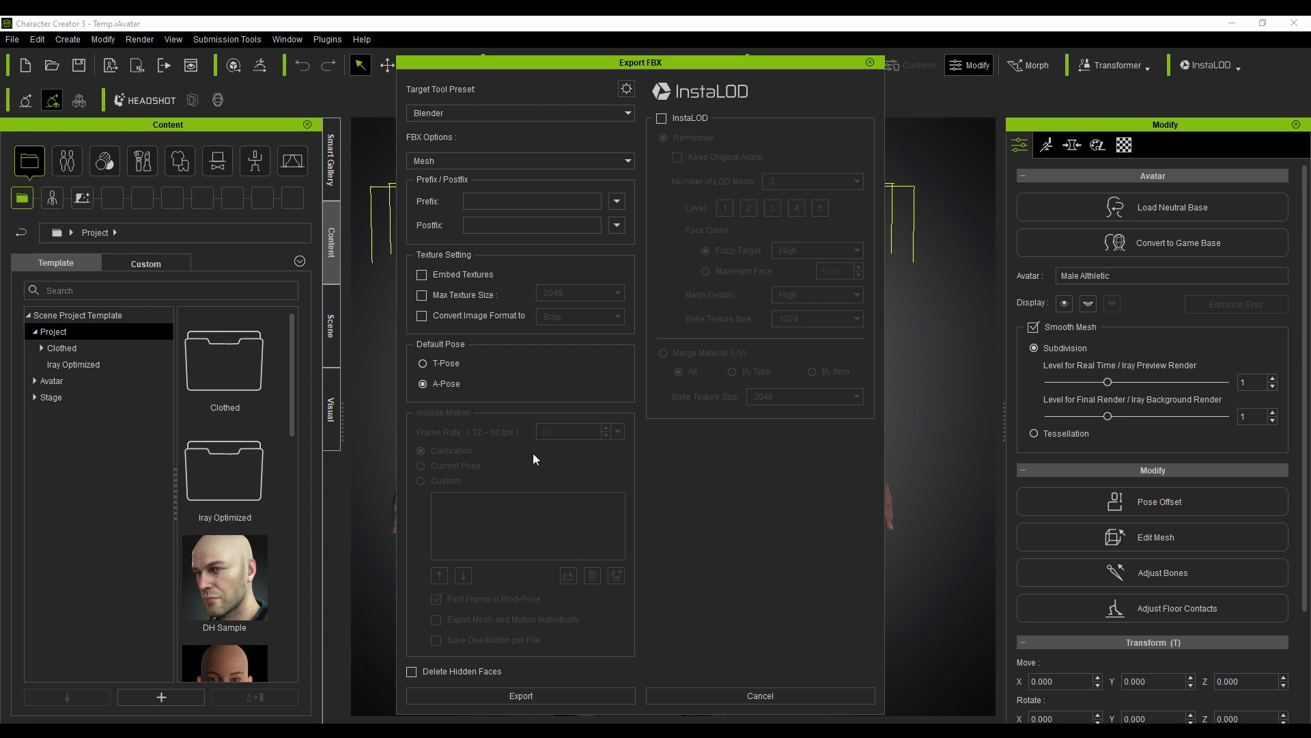
click(563, 697)
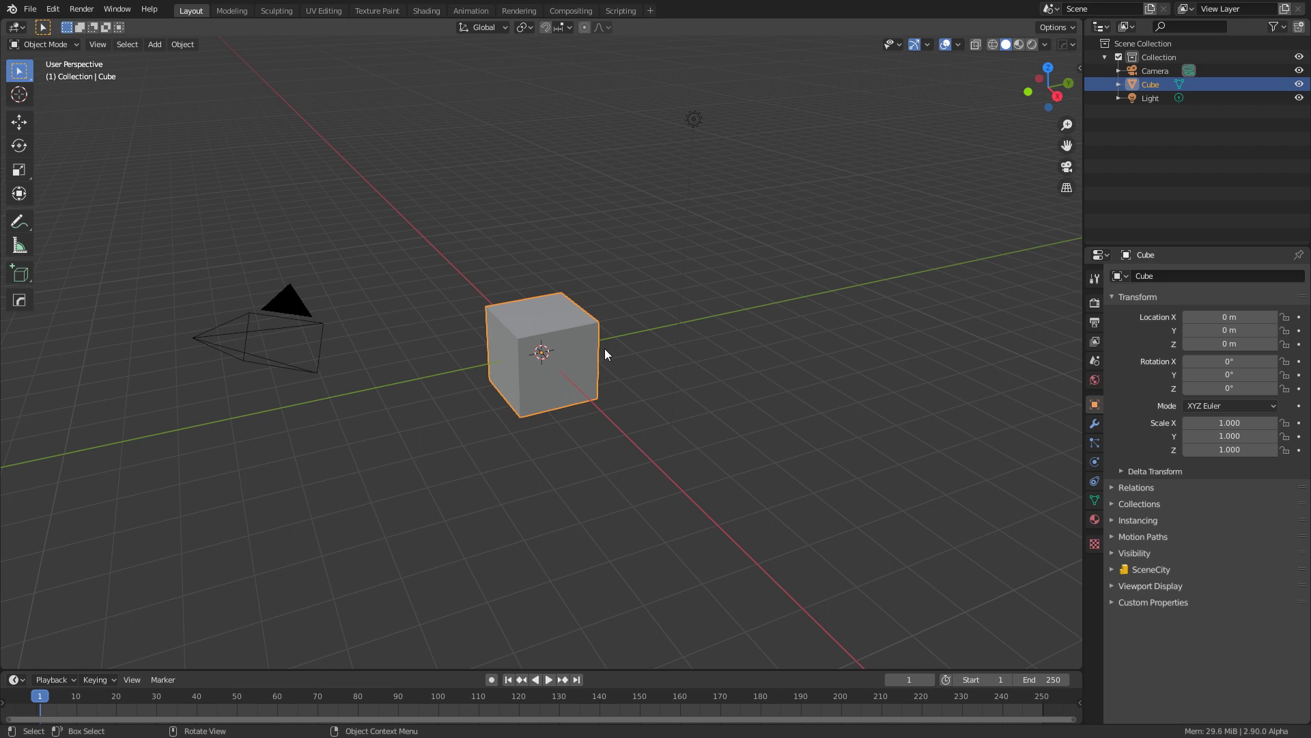
- Switch to Blender, delete the default cube and import MainCharacter.Fbx from the Reallusion folder
key(Delete)
click(30, 9)
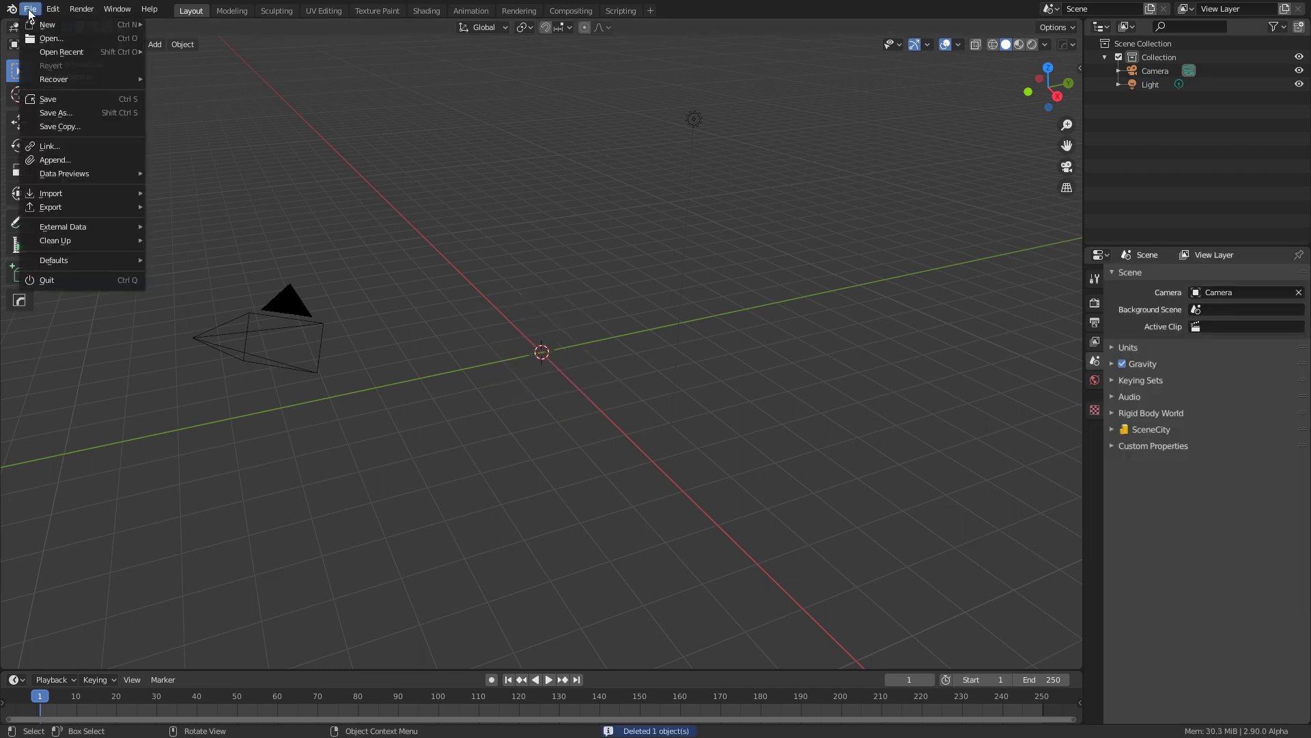
mouse_move(69, 194)
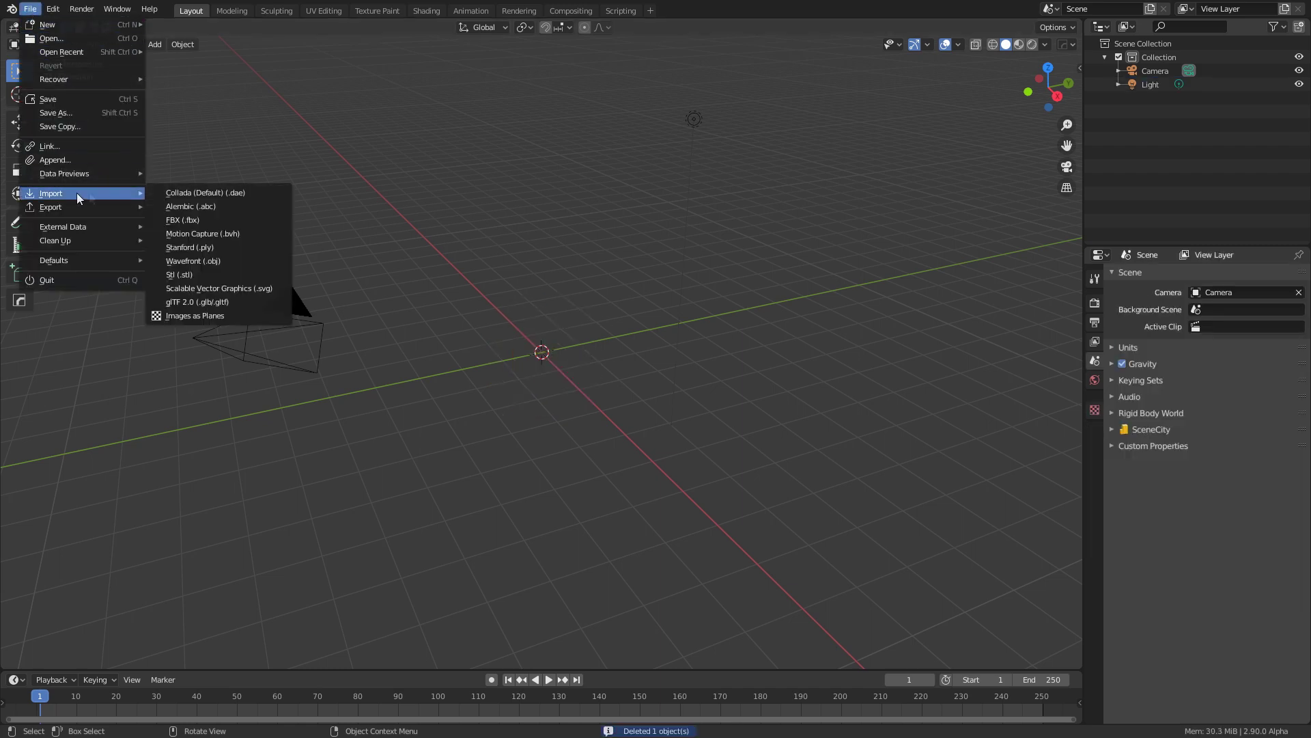
click(199, 220)
click(284, 467)
click(481, 366)
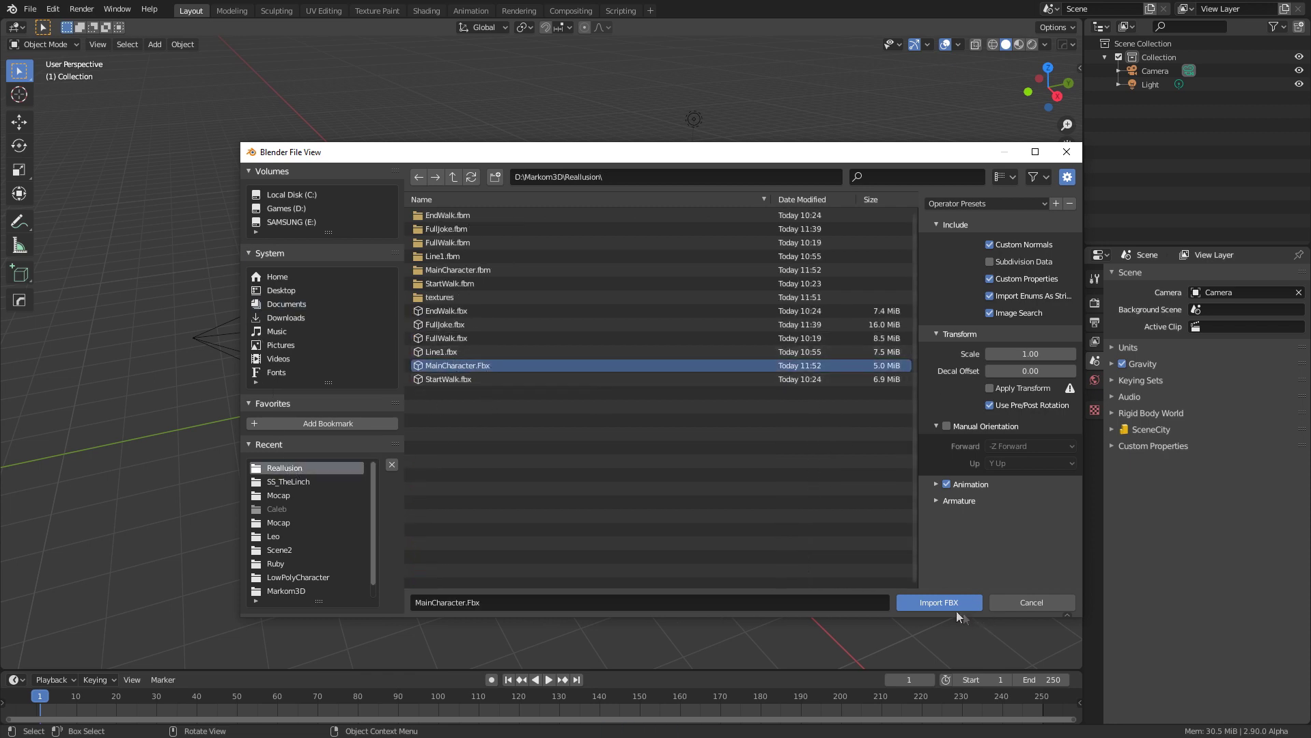
click(933, 601)
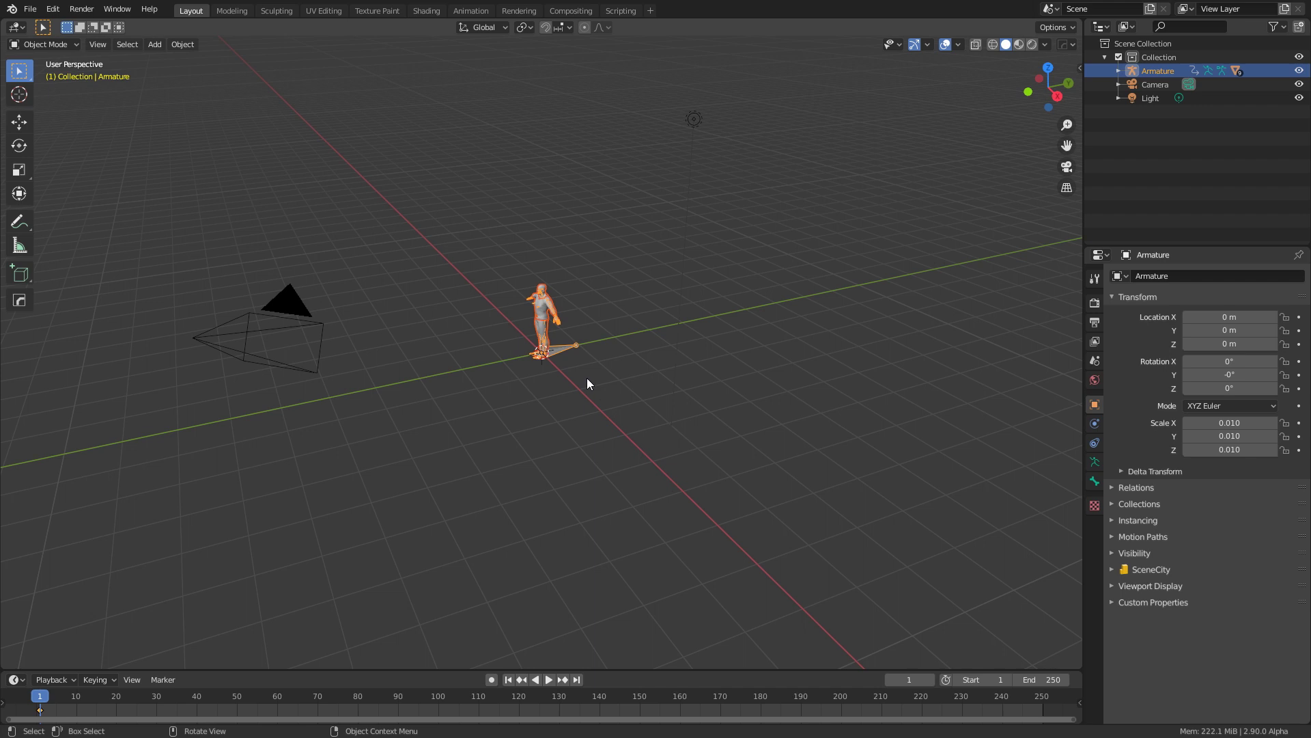
- Select the imported armature in front view and set its viewport display to In Front
key(KP_1)
shift+middle_drag(585, 367, 616, 478)
scroll(547, 407, up, 8)
scroll(616, 478, up, 3)
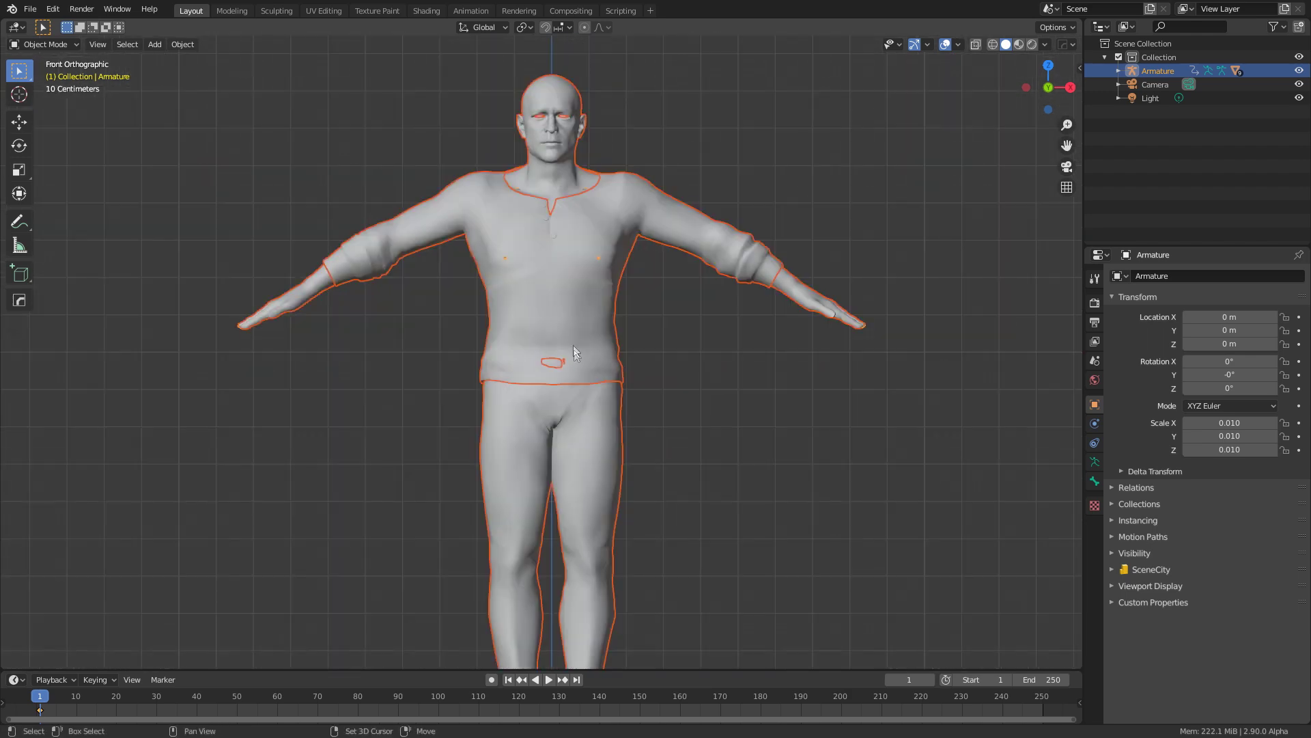
scroll(568, 302, down, 1)
click(541, 636)
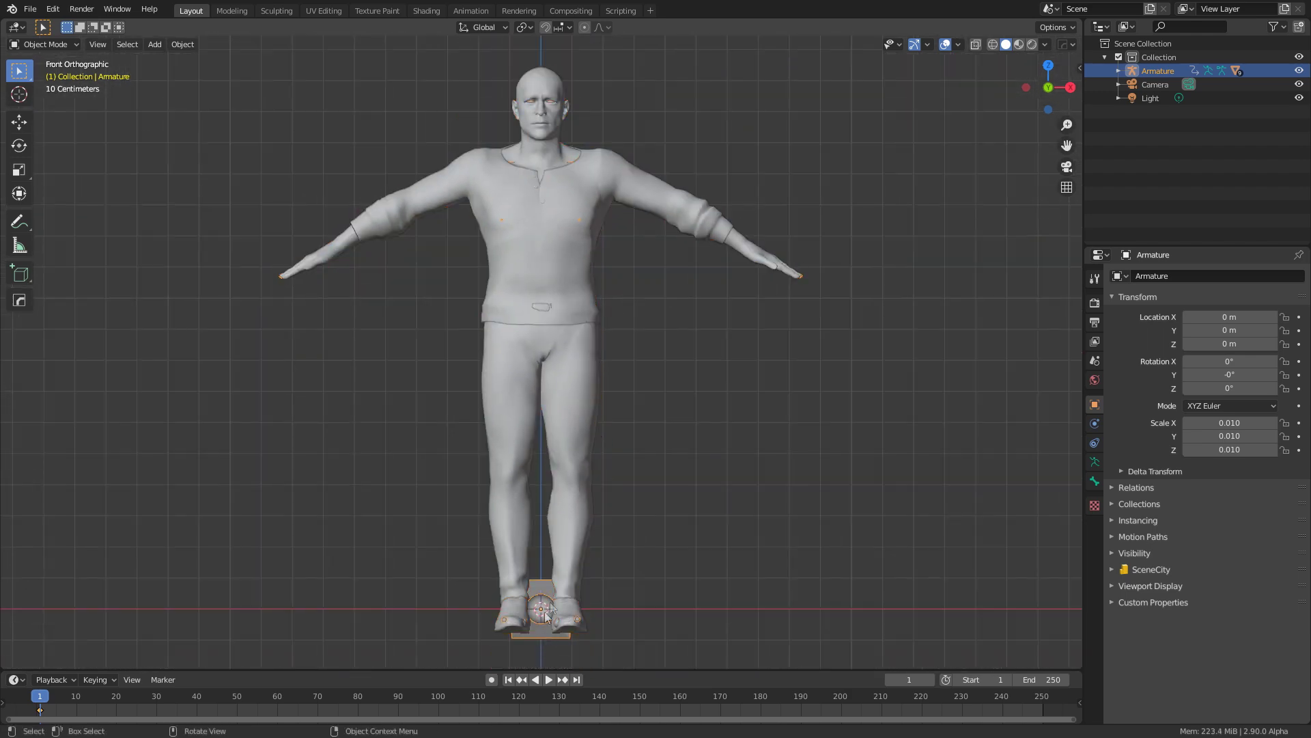
click(1095, 465)
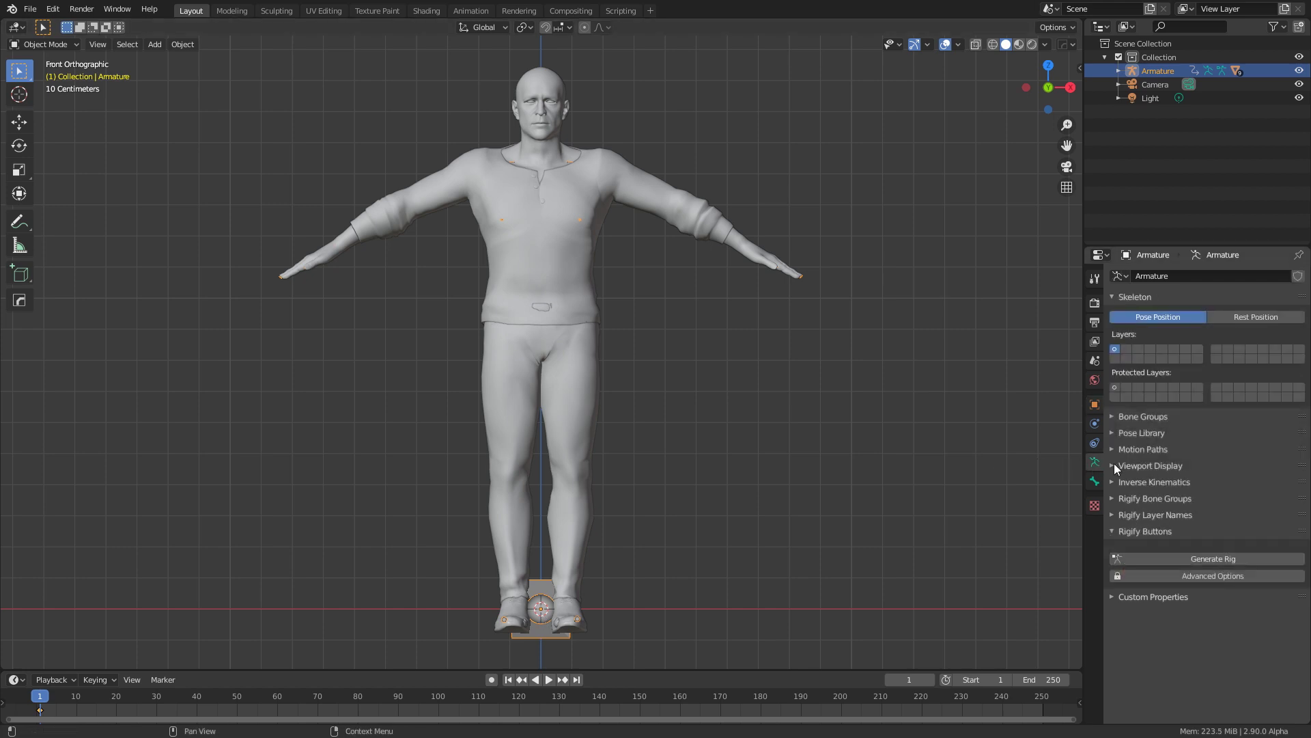
click(1114, 465)
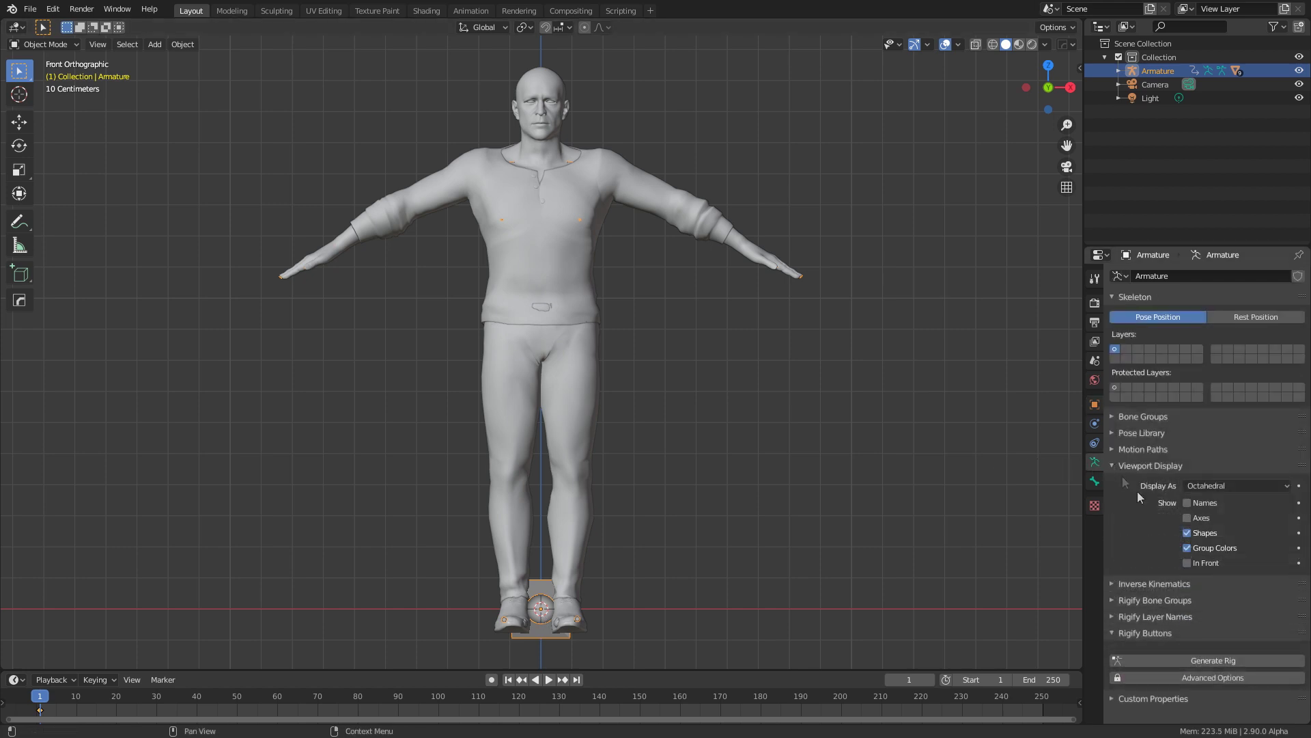
click(1187, 563)
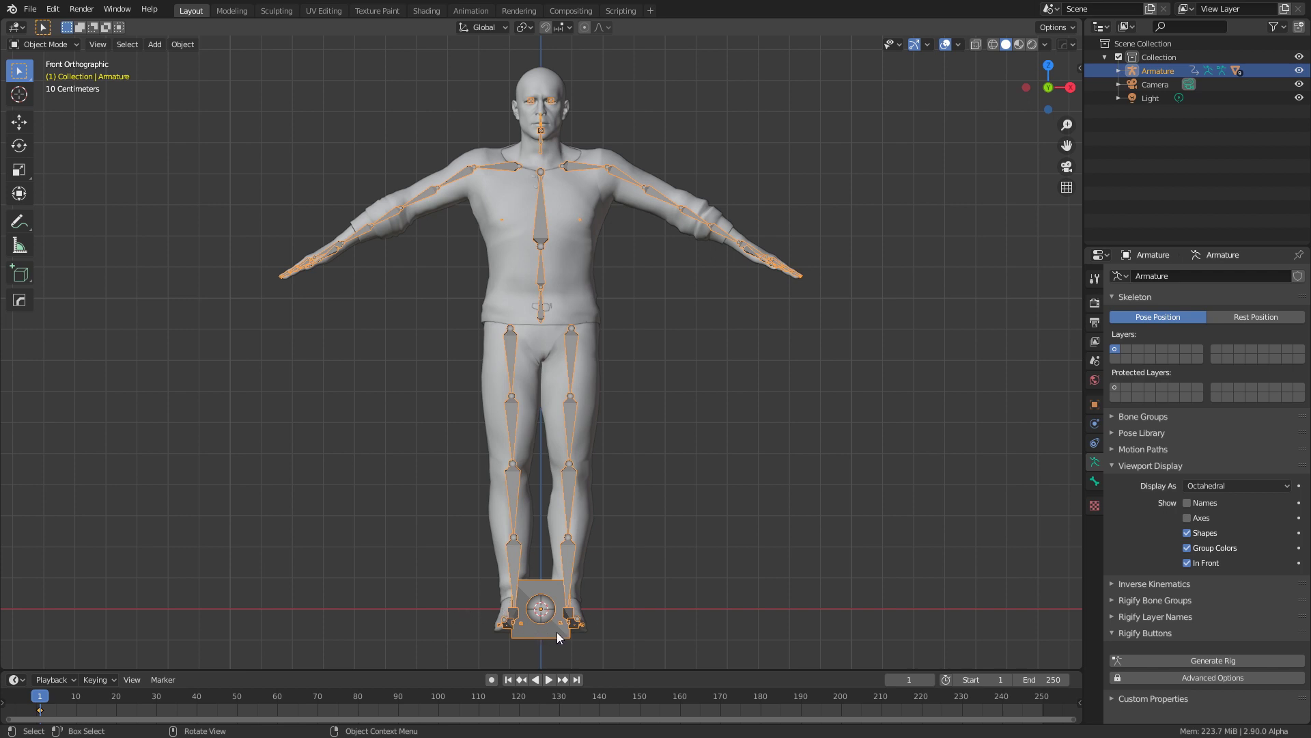
- Raise the armature along global Z until the feet stand on the ground line, and apply all transforms to every object
key(g)
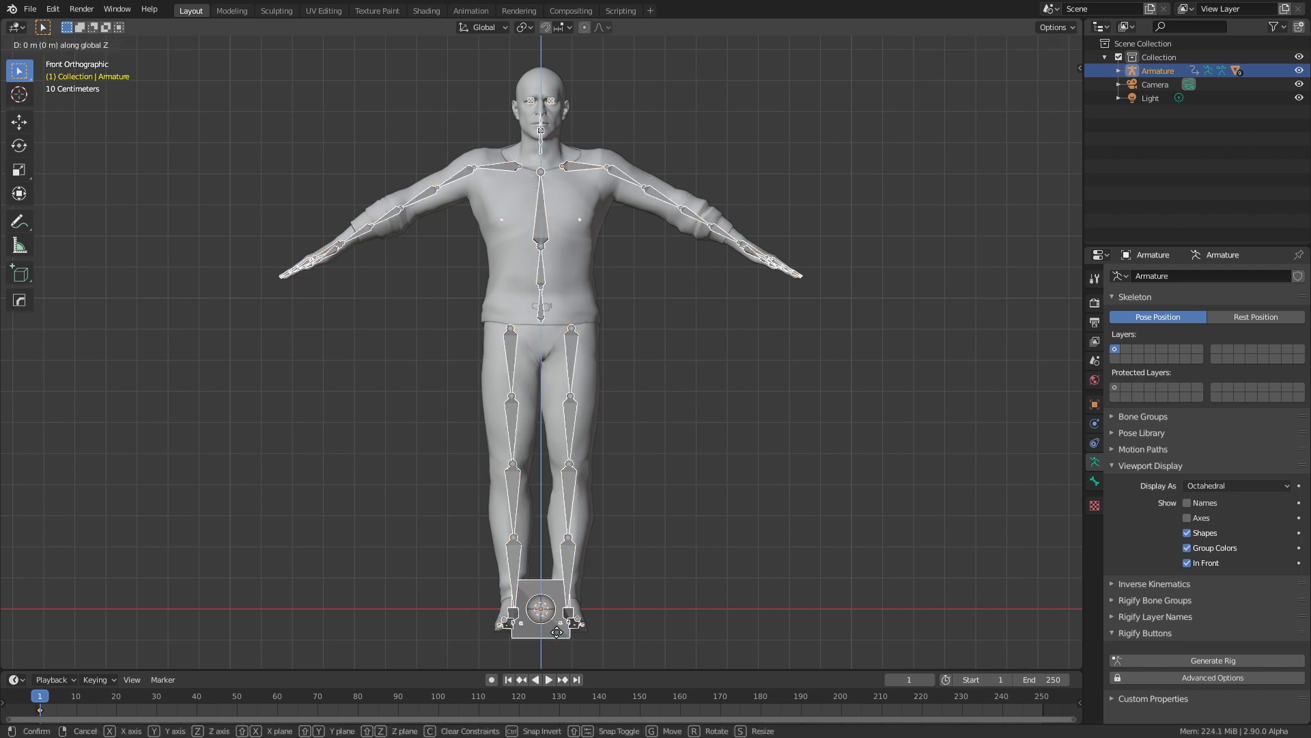
click(558, 610)
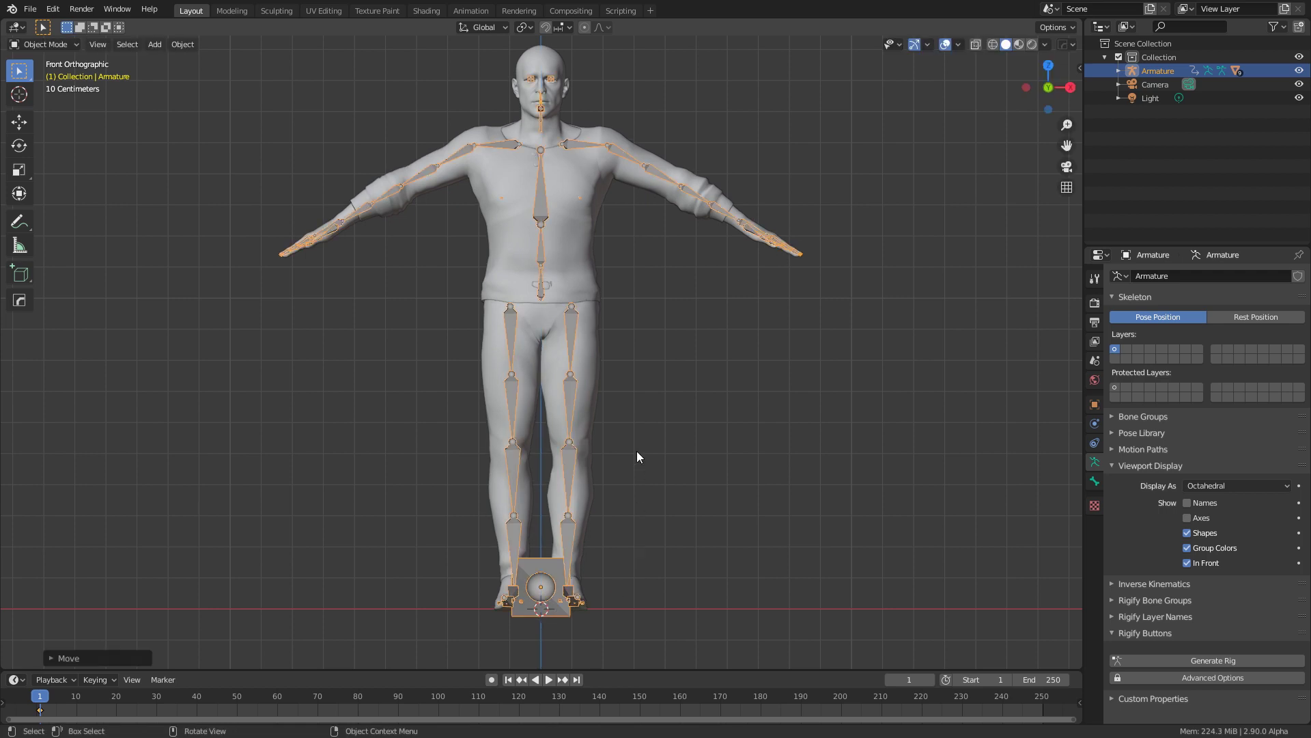
key(a)
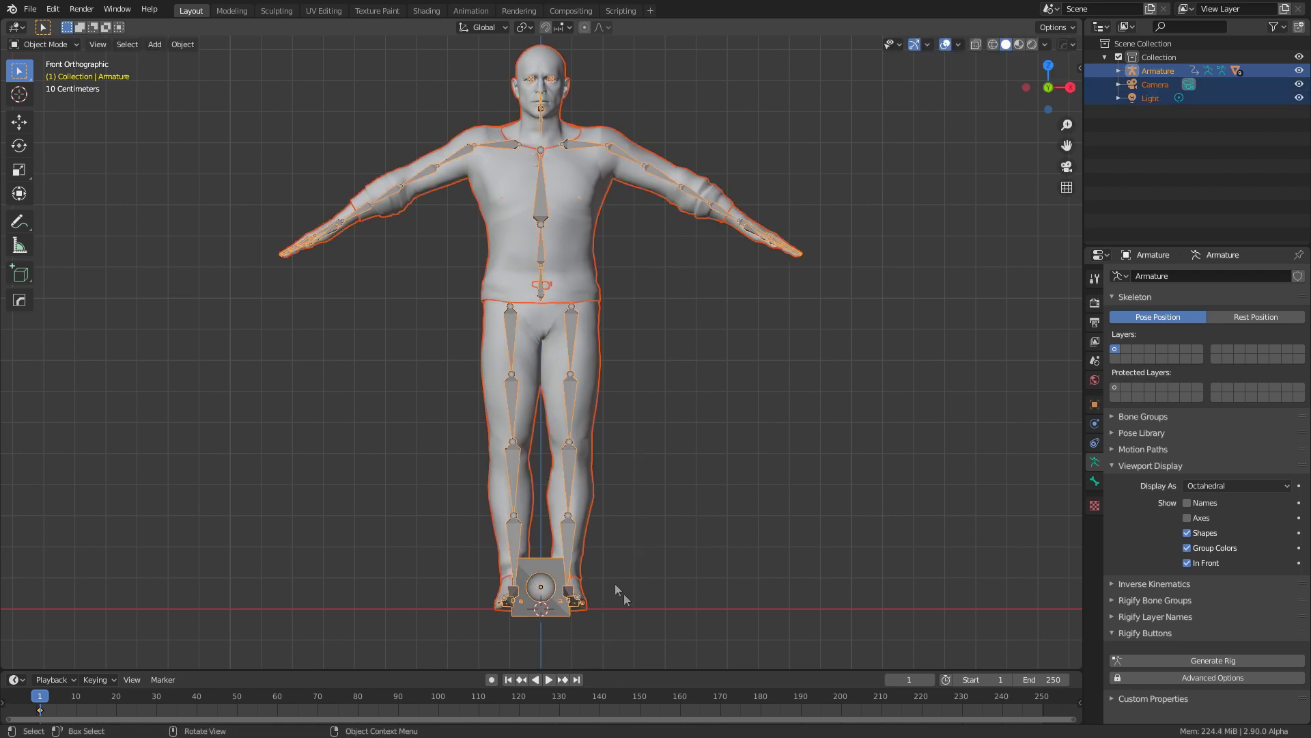
key(ctrl+a)
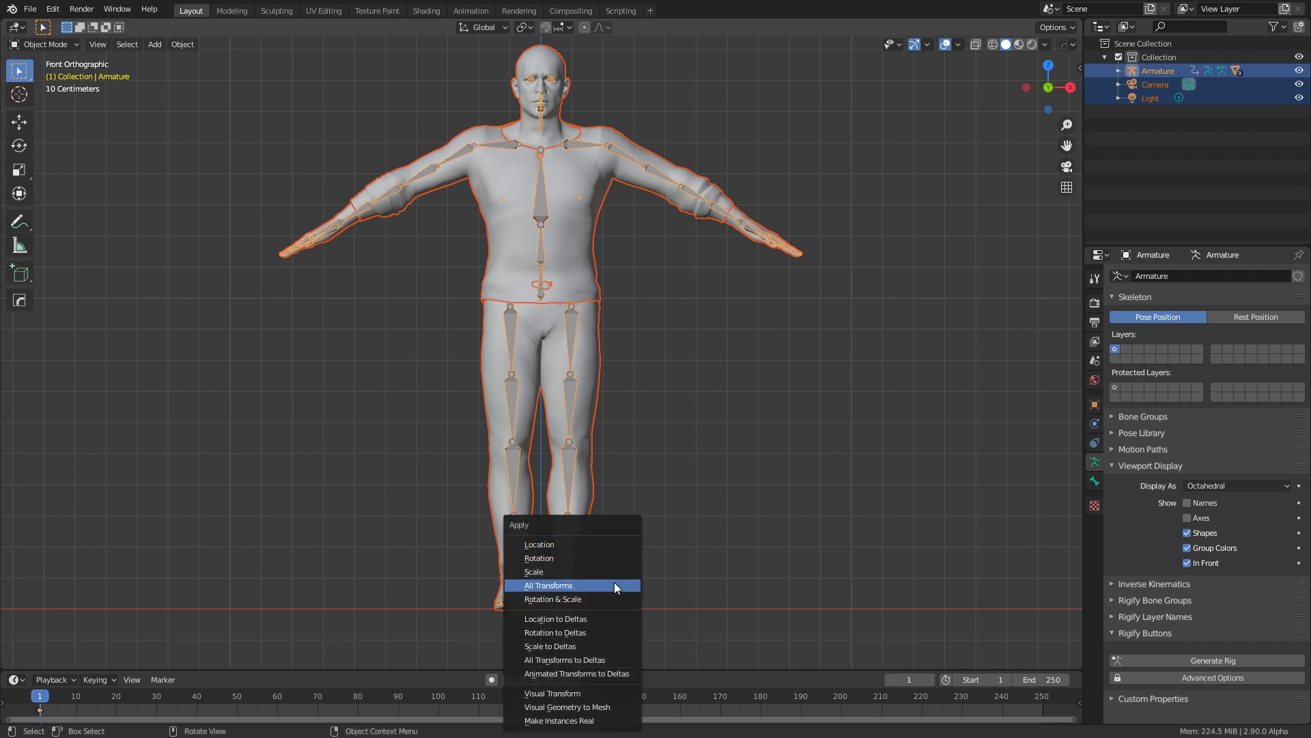
key(Return)
- Select the CC_Base_Body mesh and enlarge the properties area and the vertex group list to show more groups
click(582, 473)
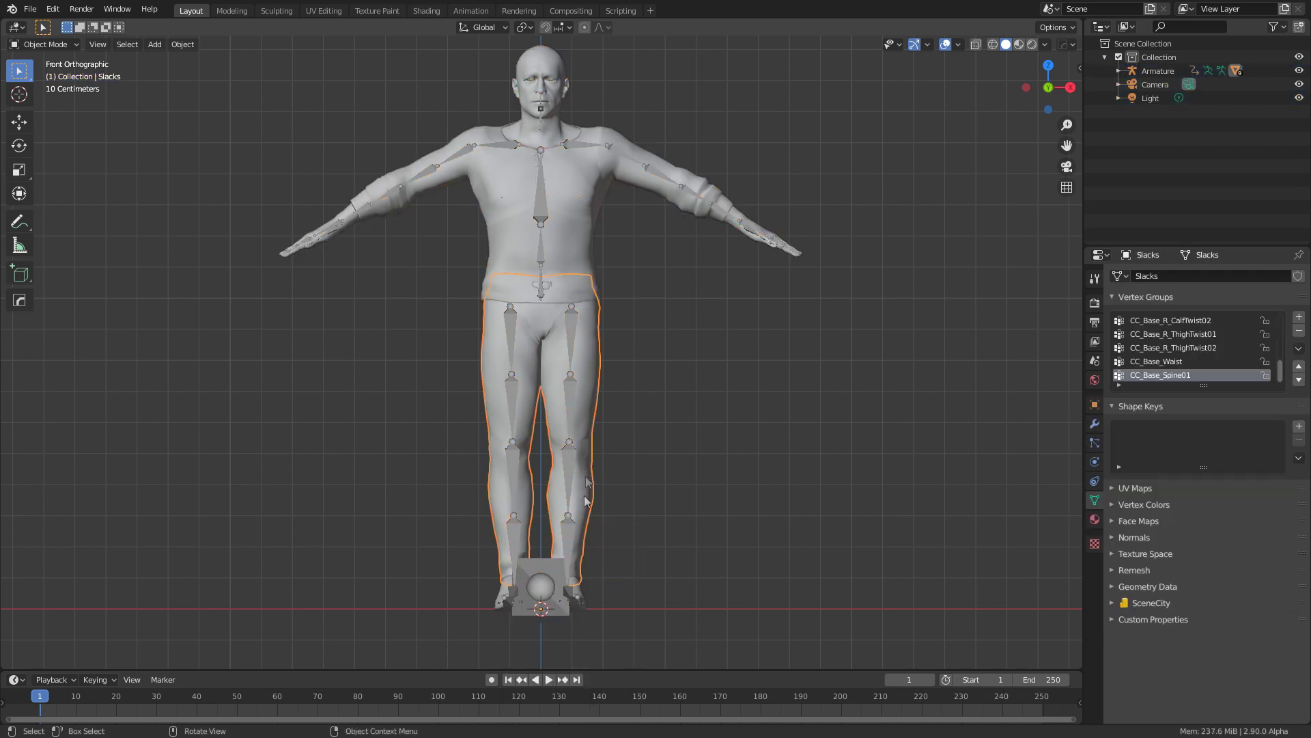
click(544, 626)
click(550, 624)
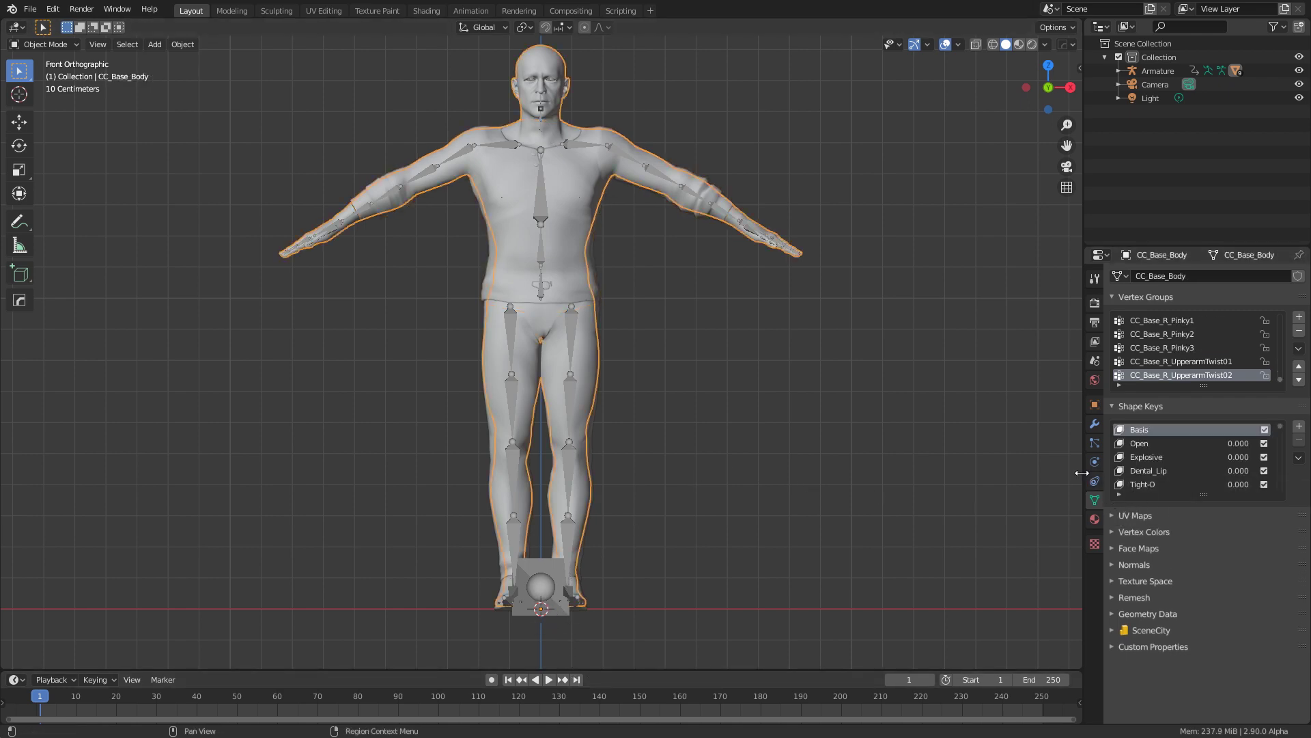
drag(1084, 471, 971, 469)
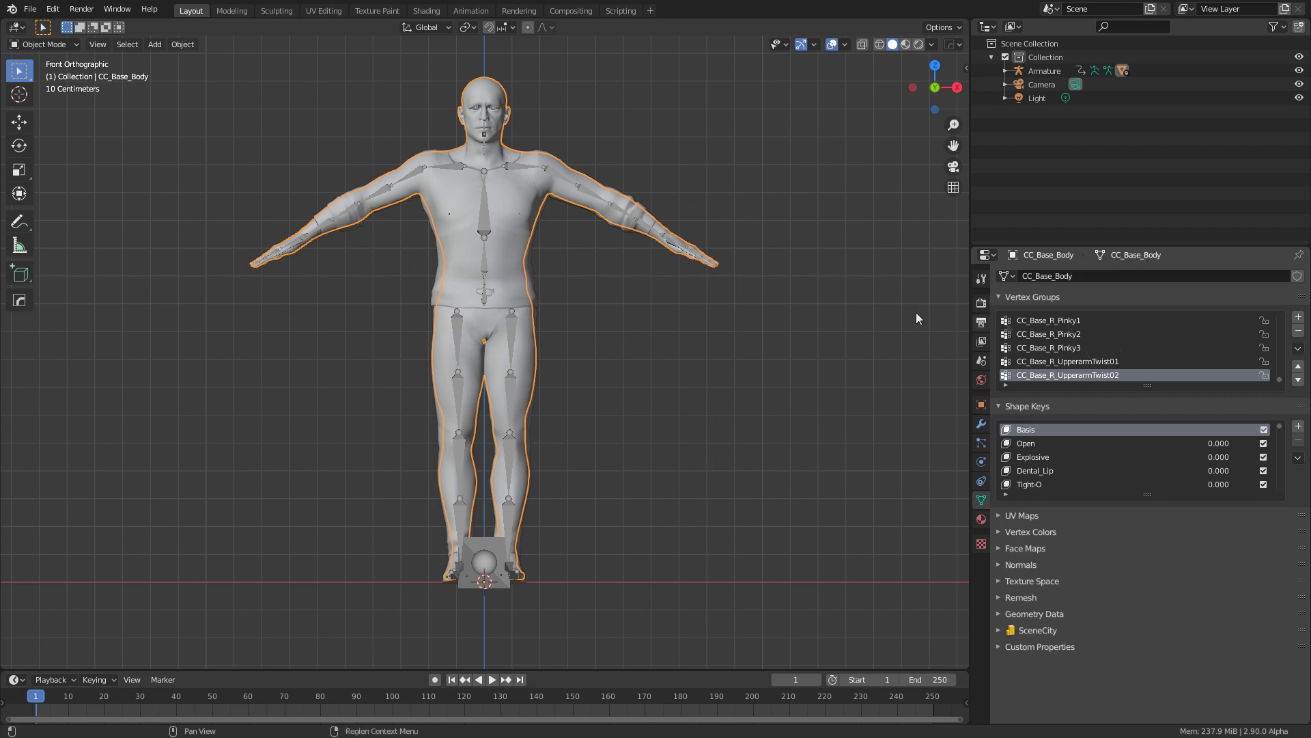
scroll(603, 179, down, 1)
scroll(604, 179, up, 6)
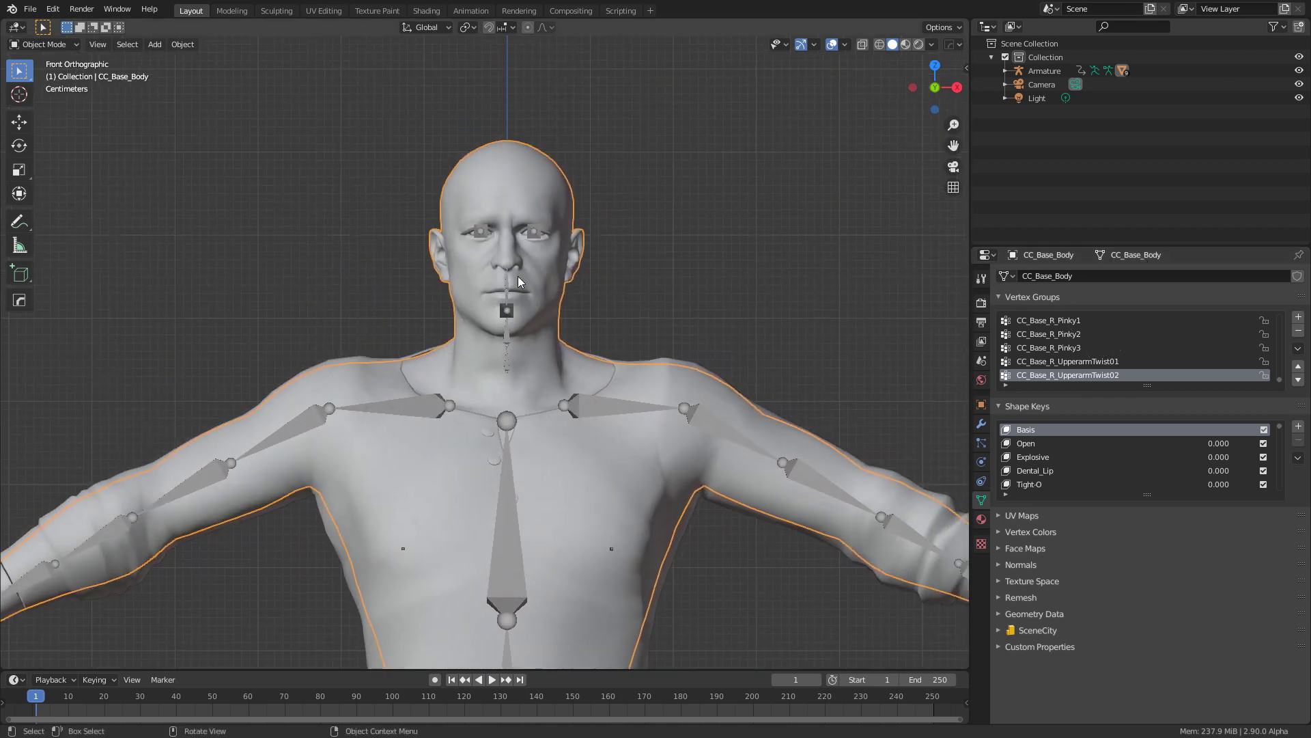
drag(1148, 386, 1148, 562)
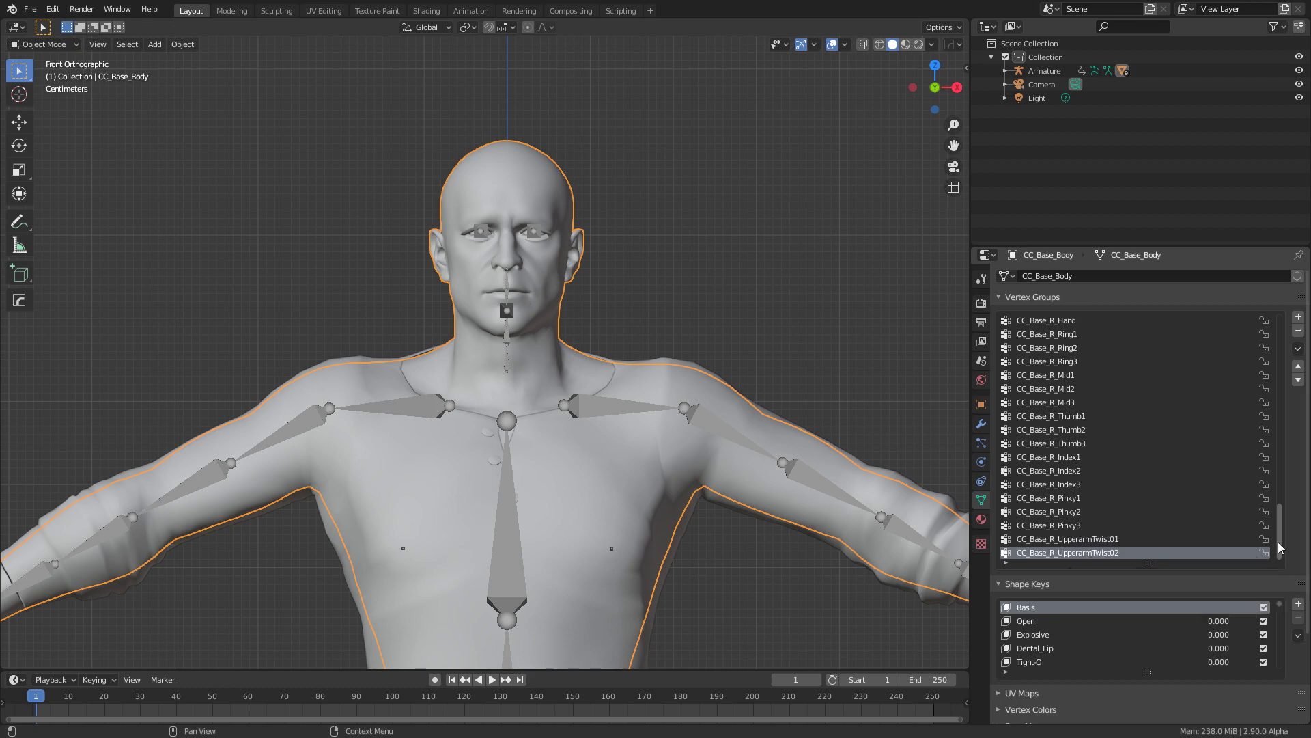
drag(1280, 546, 1268, 368)
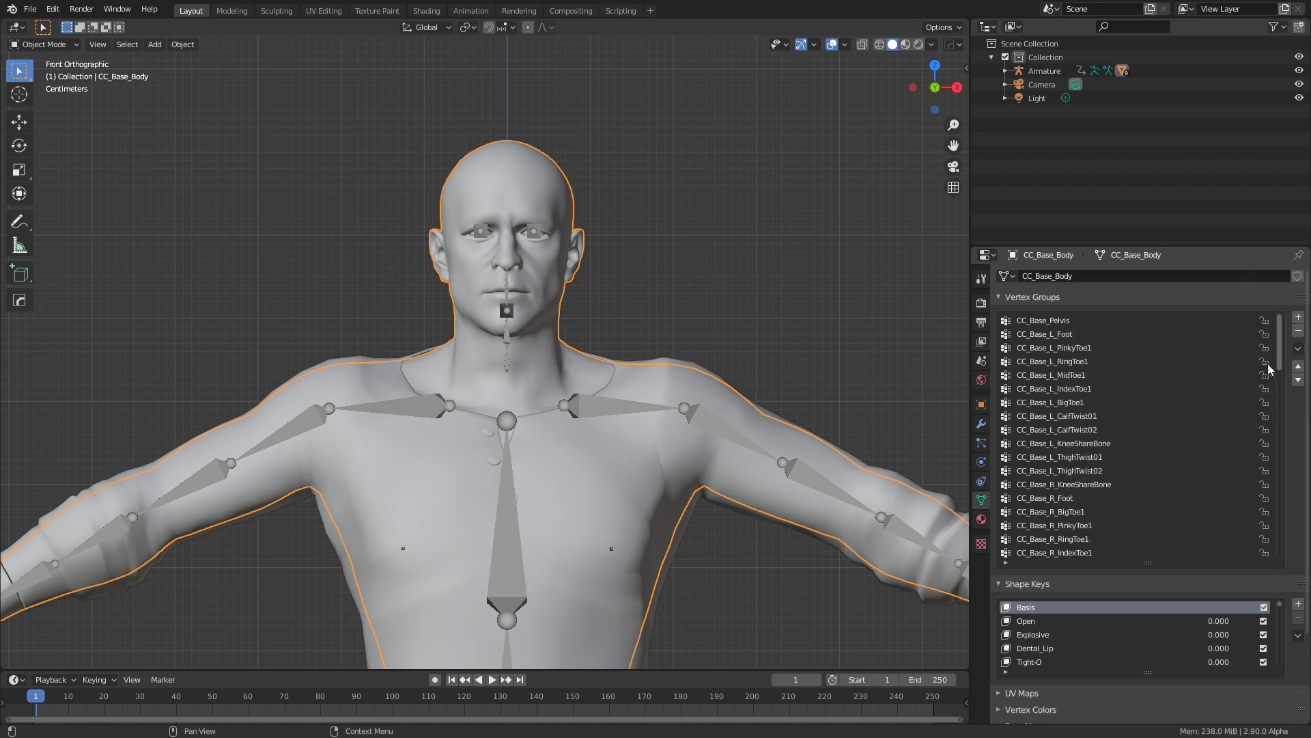
- Lock all vertex groups of CC_Base_Body and hide the body mesh
click(1297, 348)
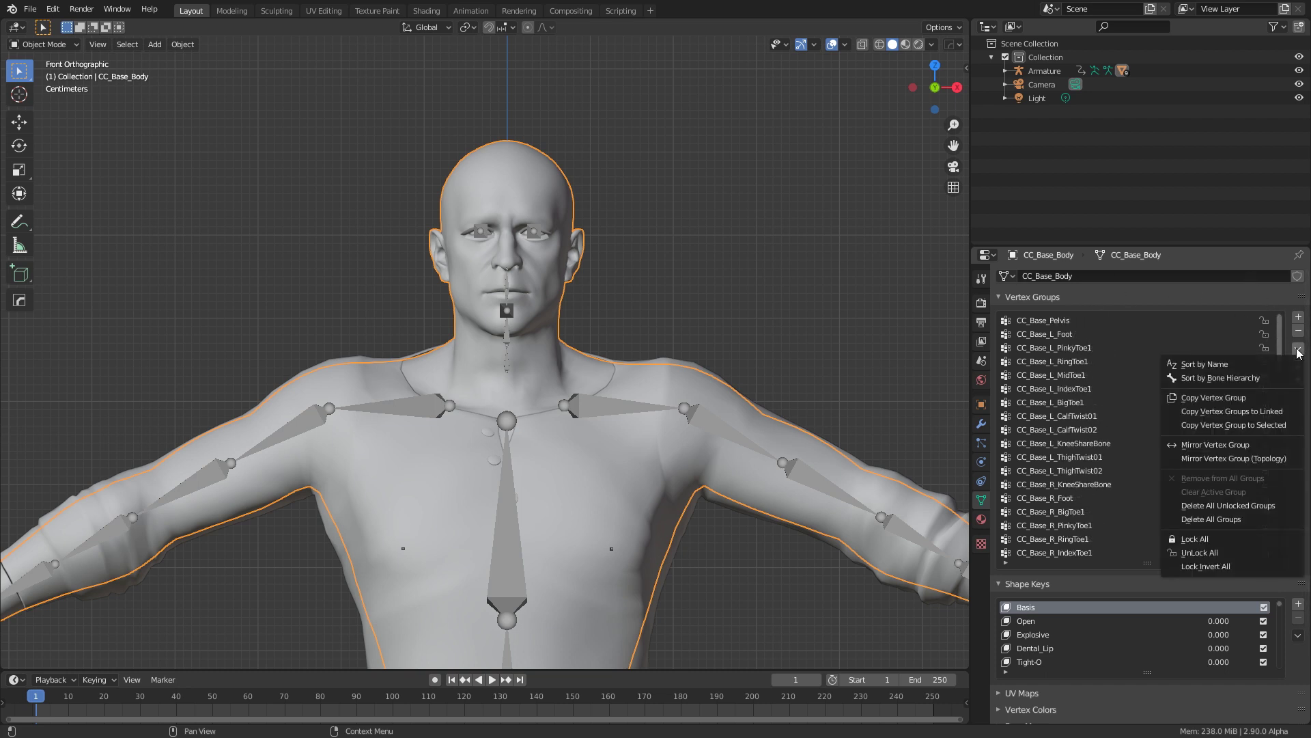
click(1243, 539)
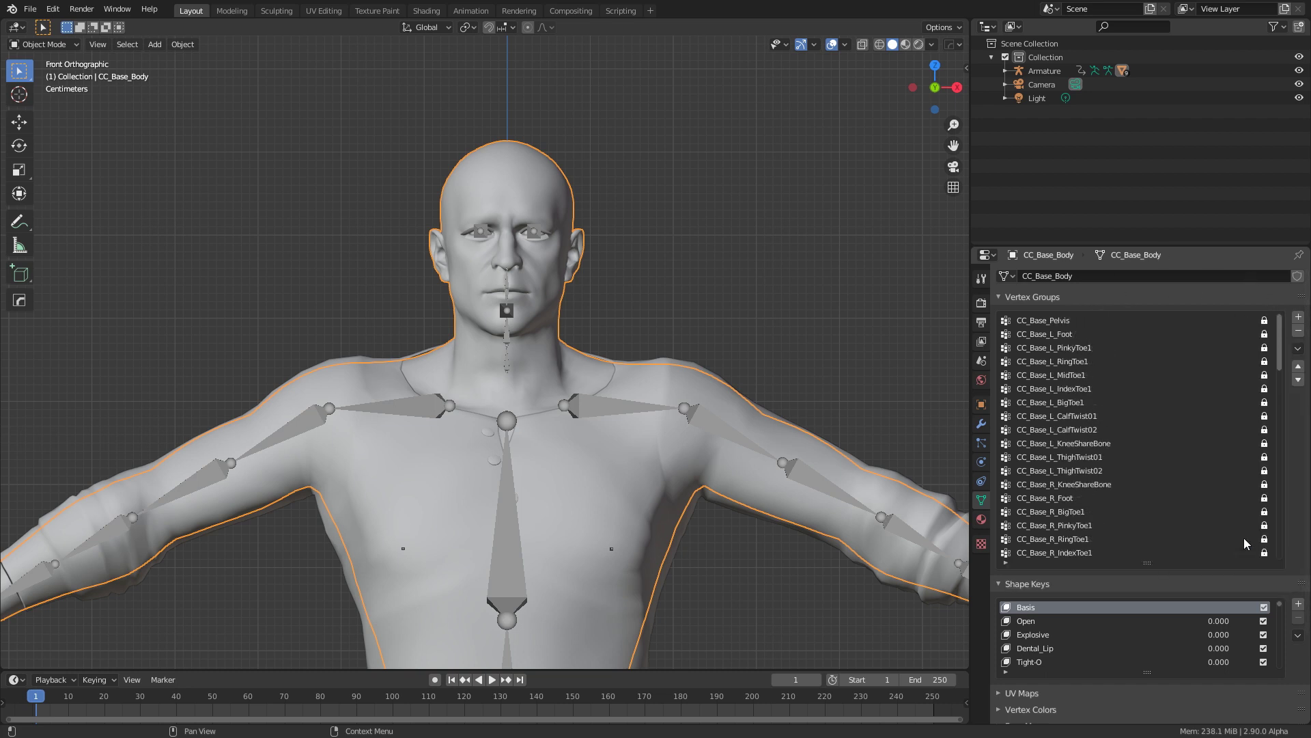
key(h)
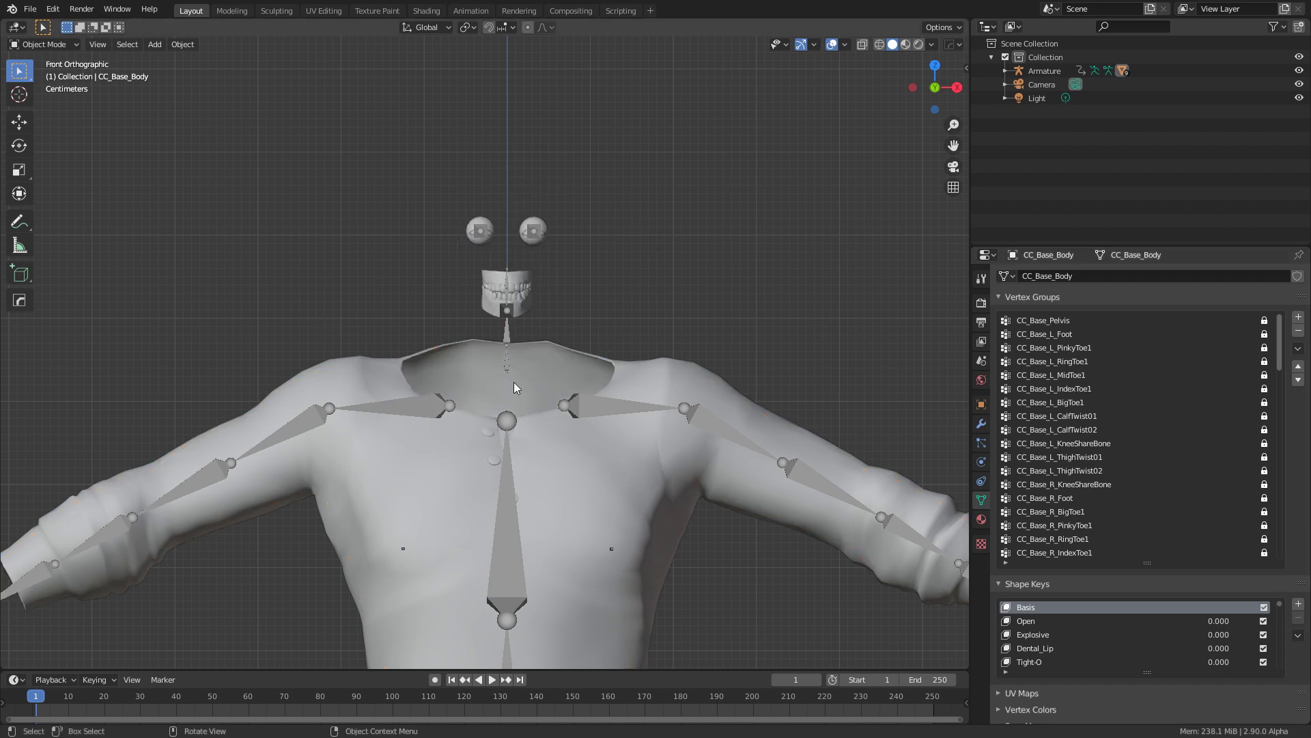
- Lock the vertex groups of CC_Base_Eye, CC_Base_EyeOcclusion and CC_Base_TearLine, hiding each mesh once its groups are locked
scroll(568, 233, up, 3)
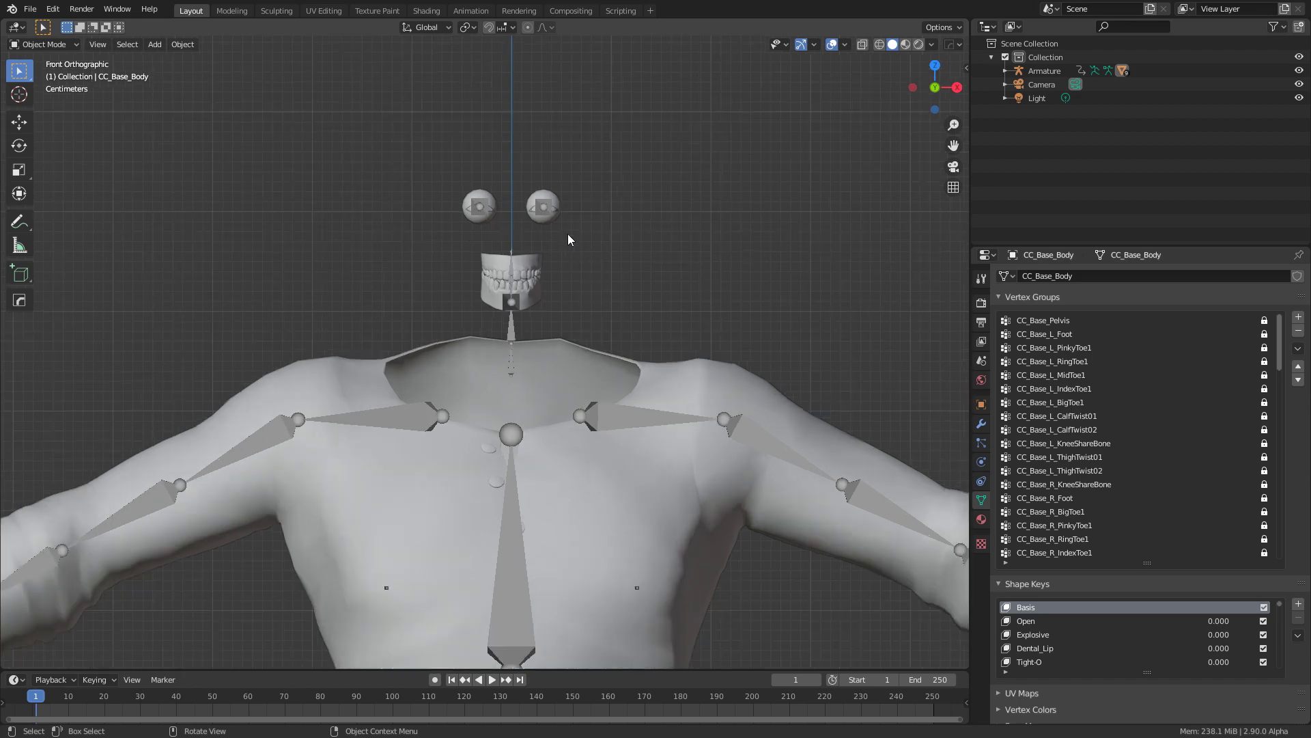
click(555, 290)
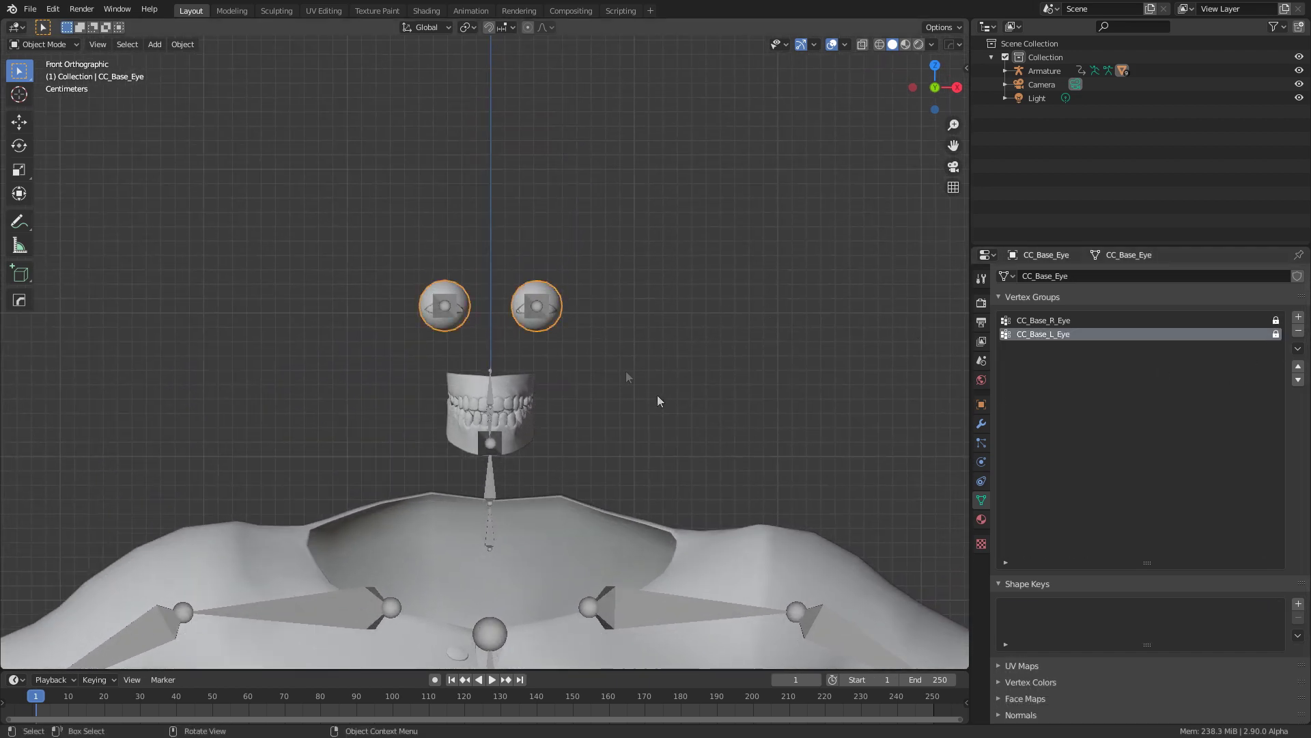
click(556, 320)
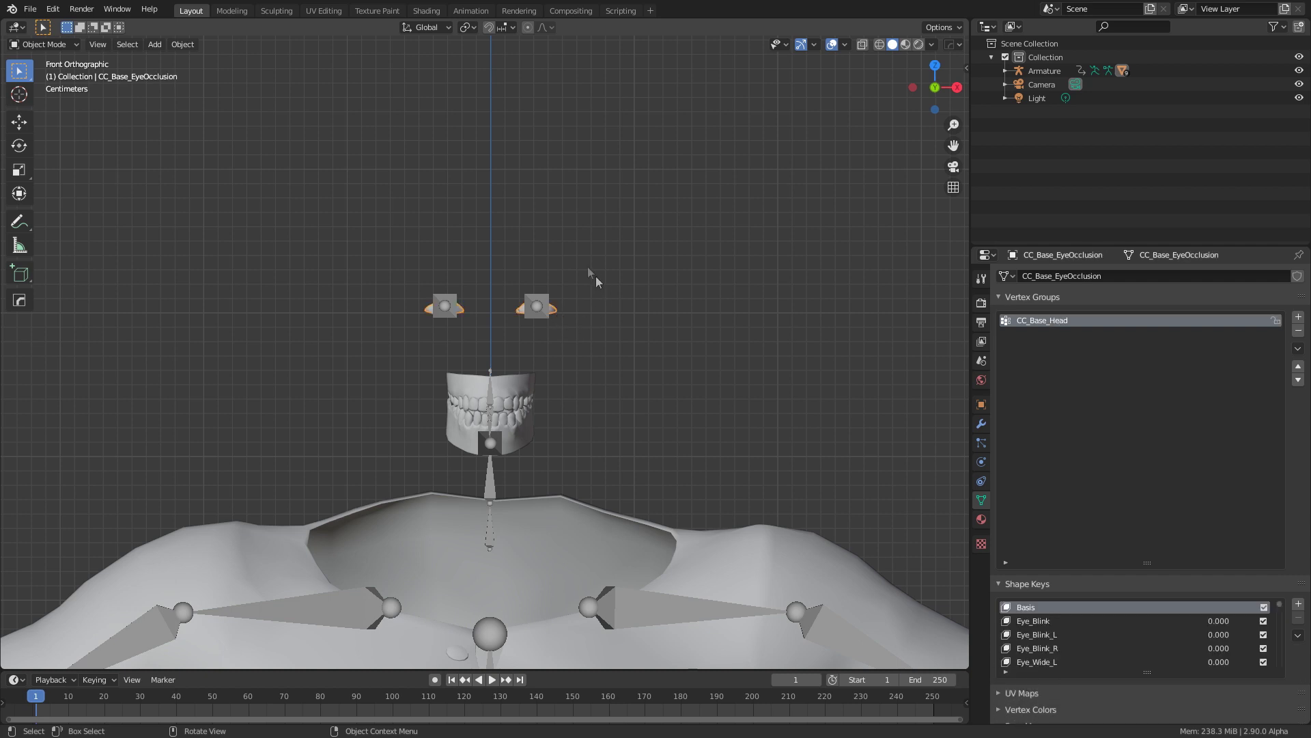
click(1275, 320)
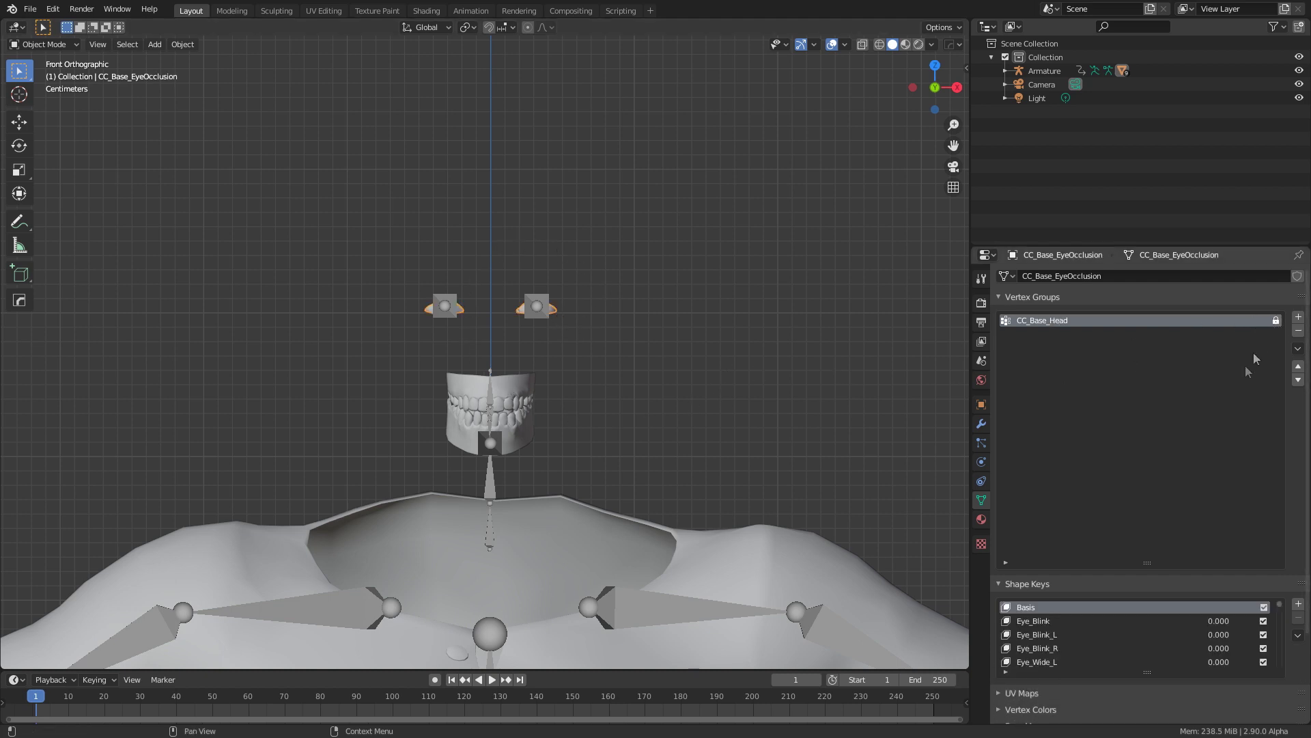
click(550, 321)
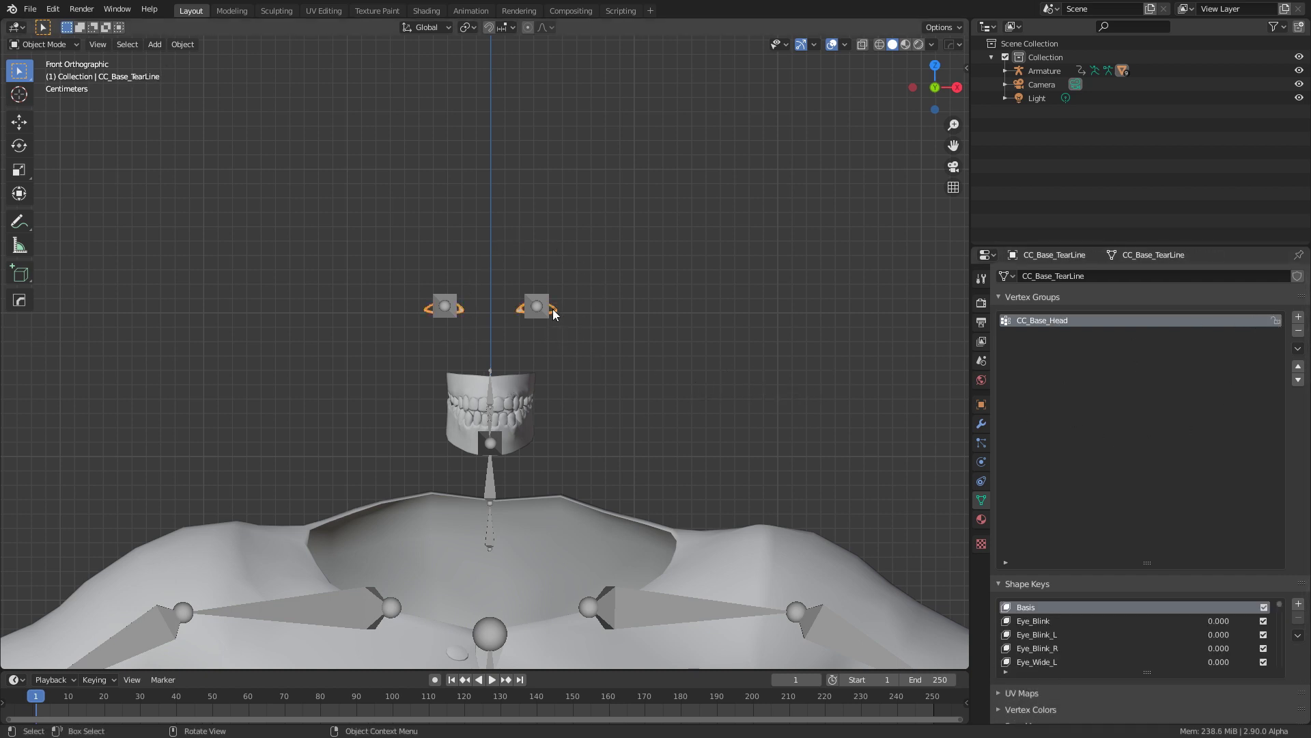
click(584, 321)
- Lock the vertex groups of the CC_Base_Teeth and CC_Base_Tongue meshes and hide both meshes
click(507, 392)
key(h)
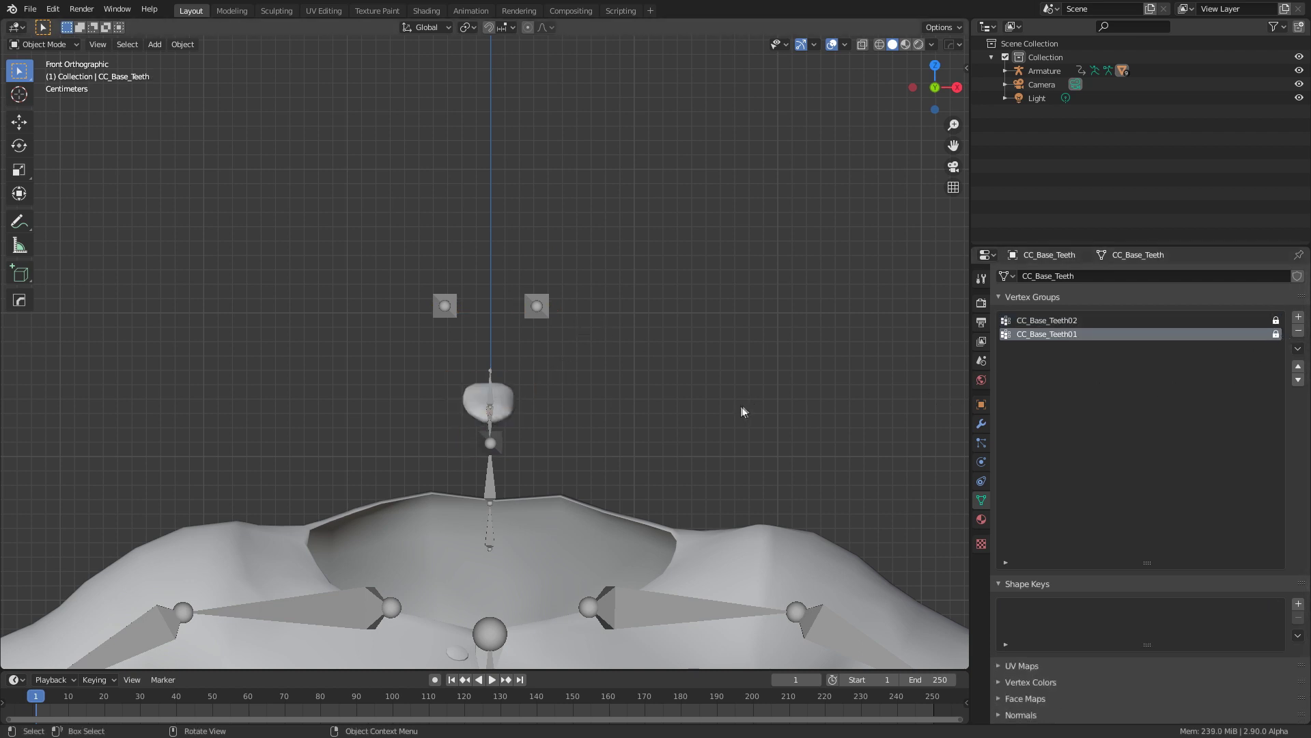
click(511, 417)
drag(1276, 321, 1275, 348)
key(h)
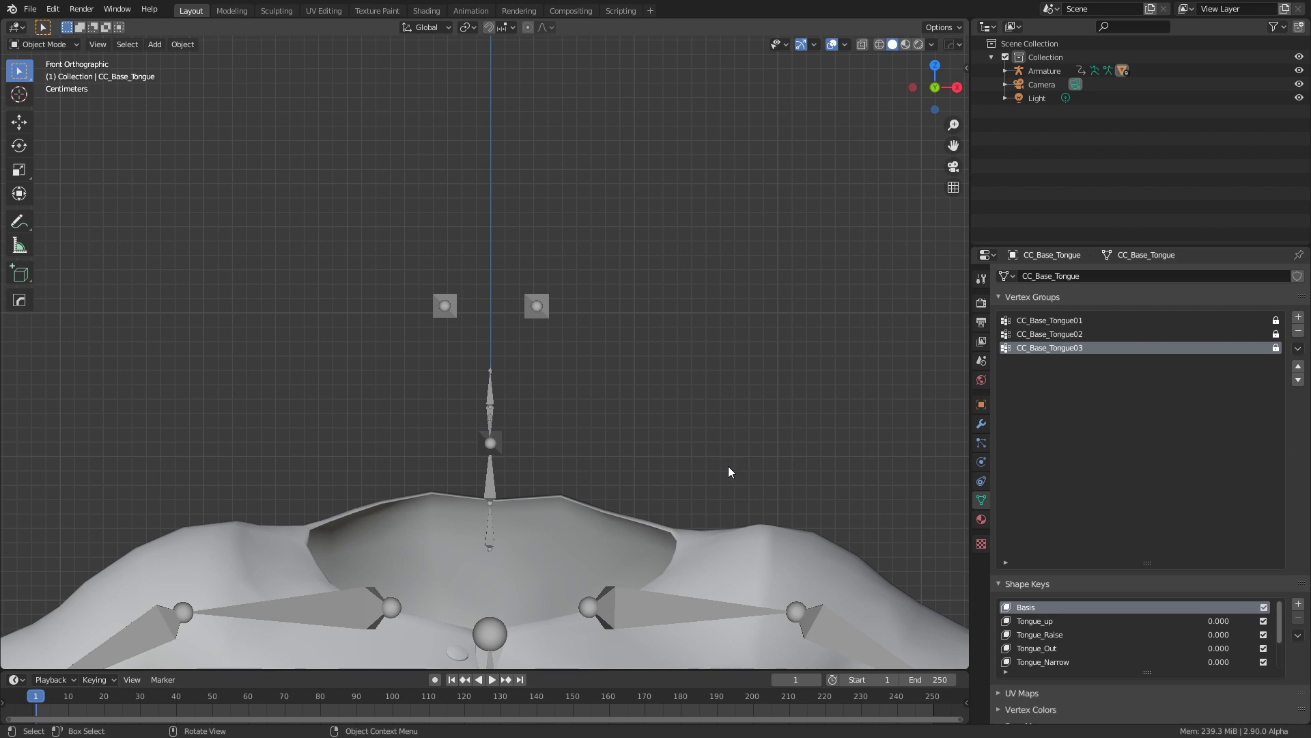
scroll(727, 466, down, 4)
scroll(695, 482, down, 1)
scroll(493, 454, down, 2)
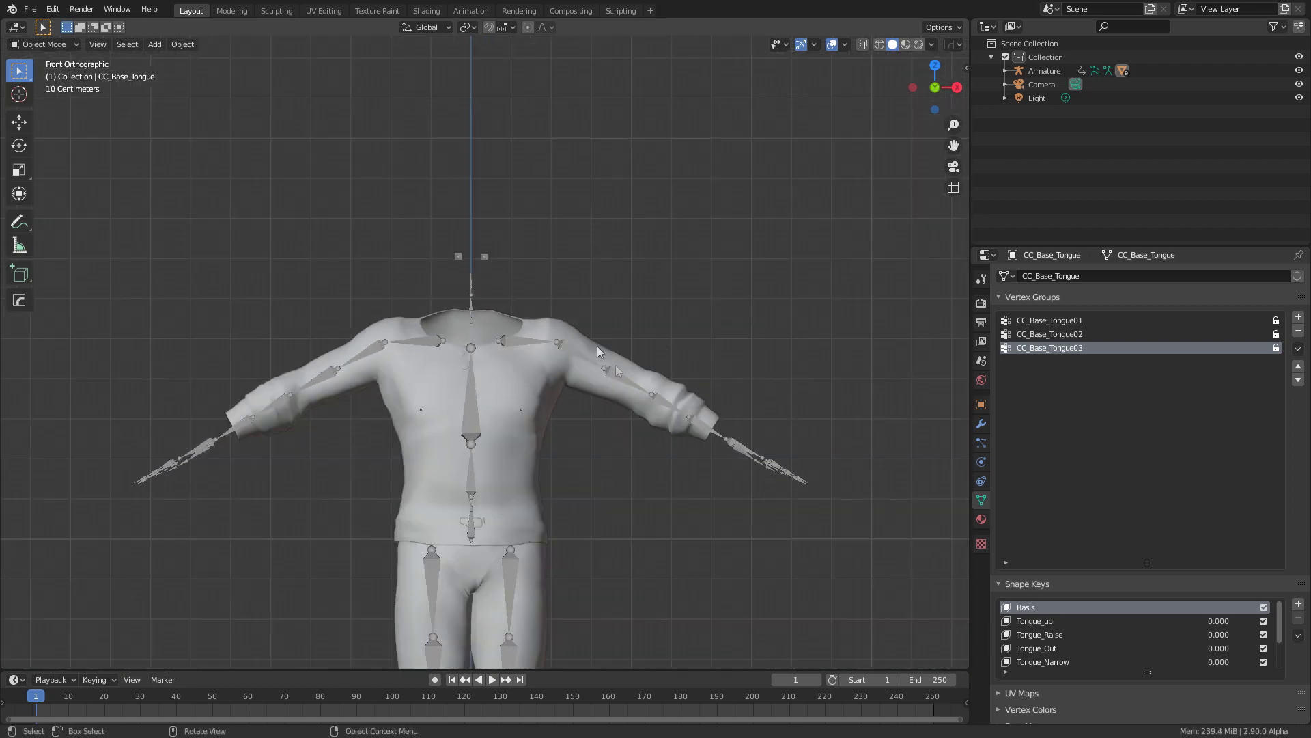
- Lock all vertex groups of the Henley_Longsleeve mesh and hide the shirt
shift+middle_drag(441, 540, 463, 373)
scroll(557, 265, down, 3)
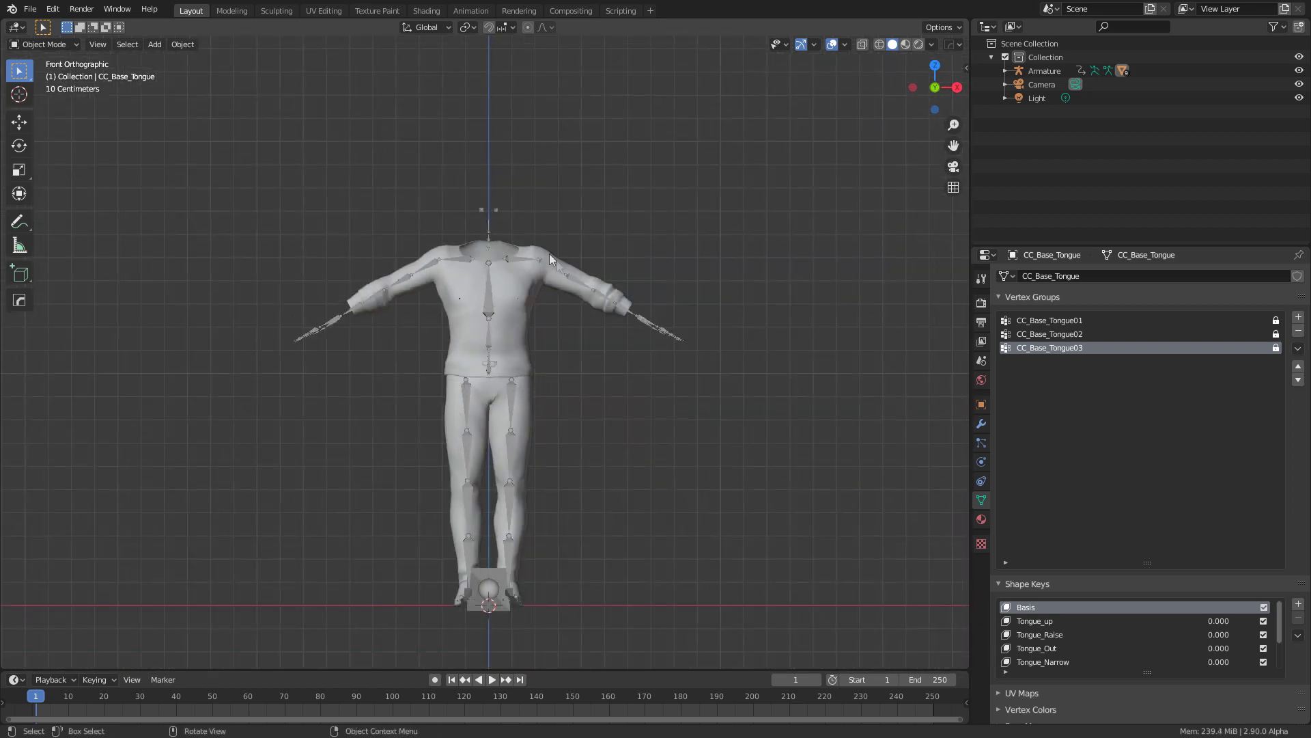
click(515, 333)
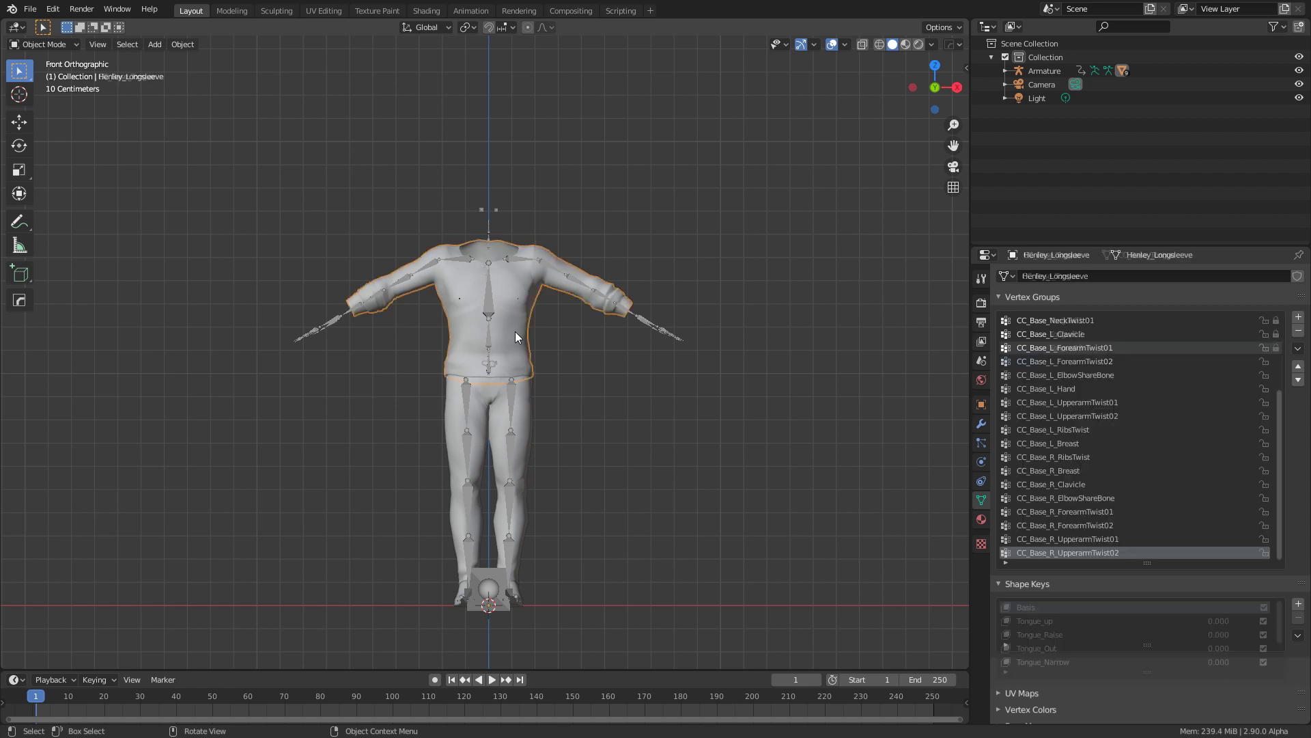
click(1298, 348)
click(1225, 538)
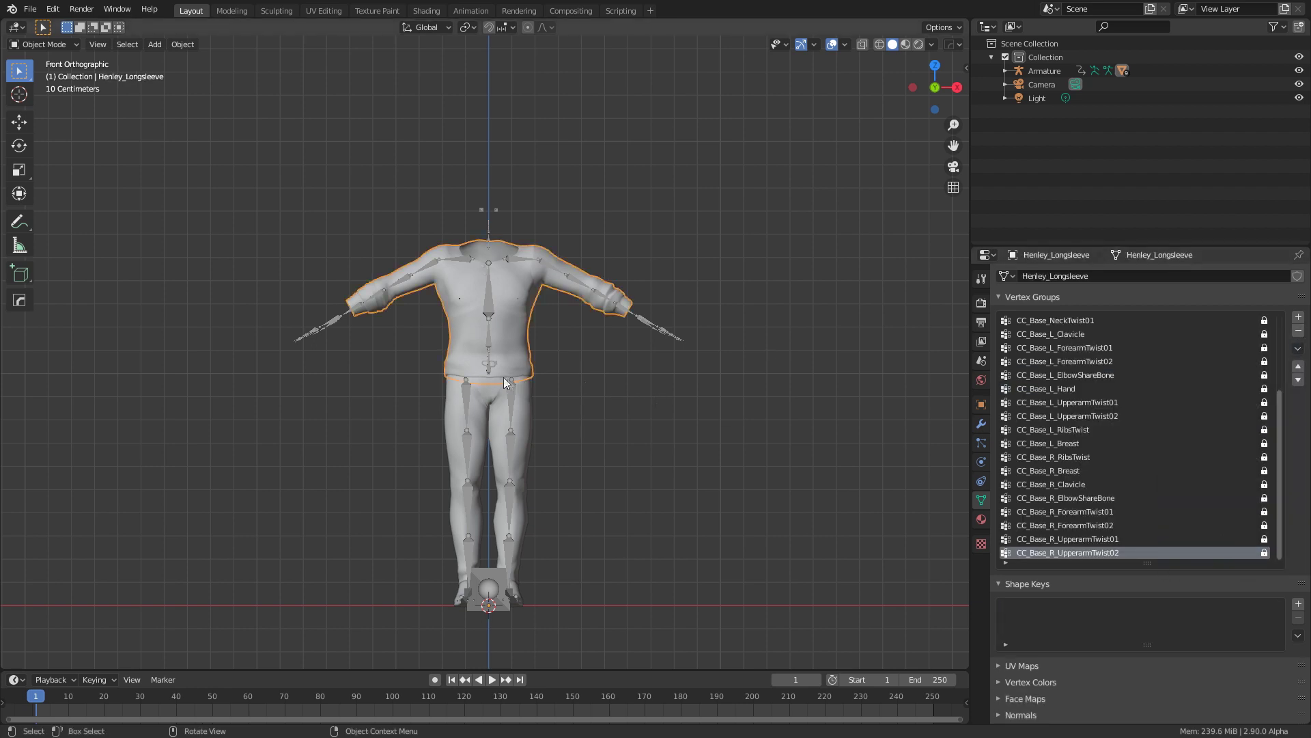
key(h)
- Lock the vertex groups of the Slacks and Leather_shoes meshes, hiding each mesh once its groups are locked
click(516, 395)
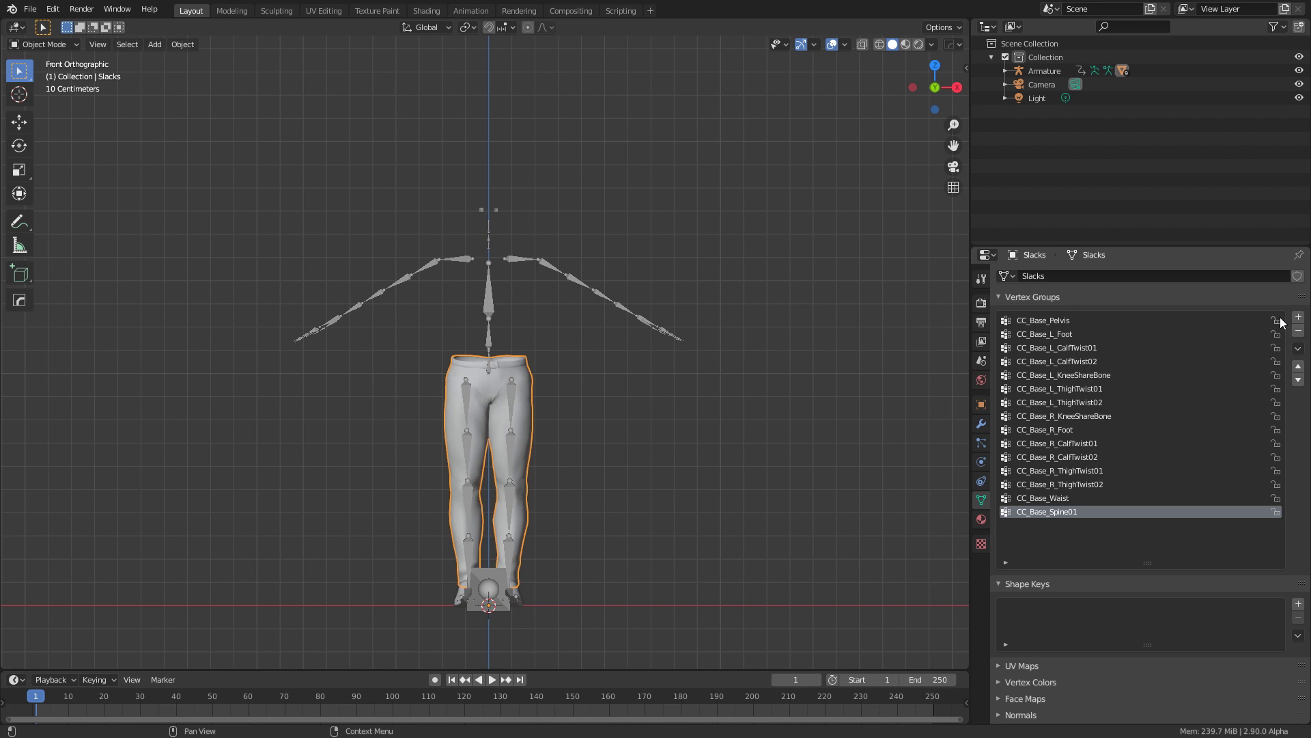
drag(1275, 498, 1276, 320)
key(h)
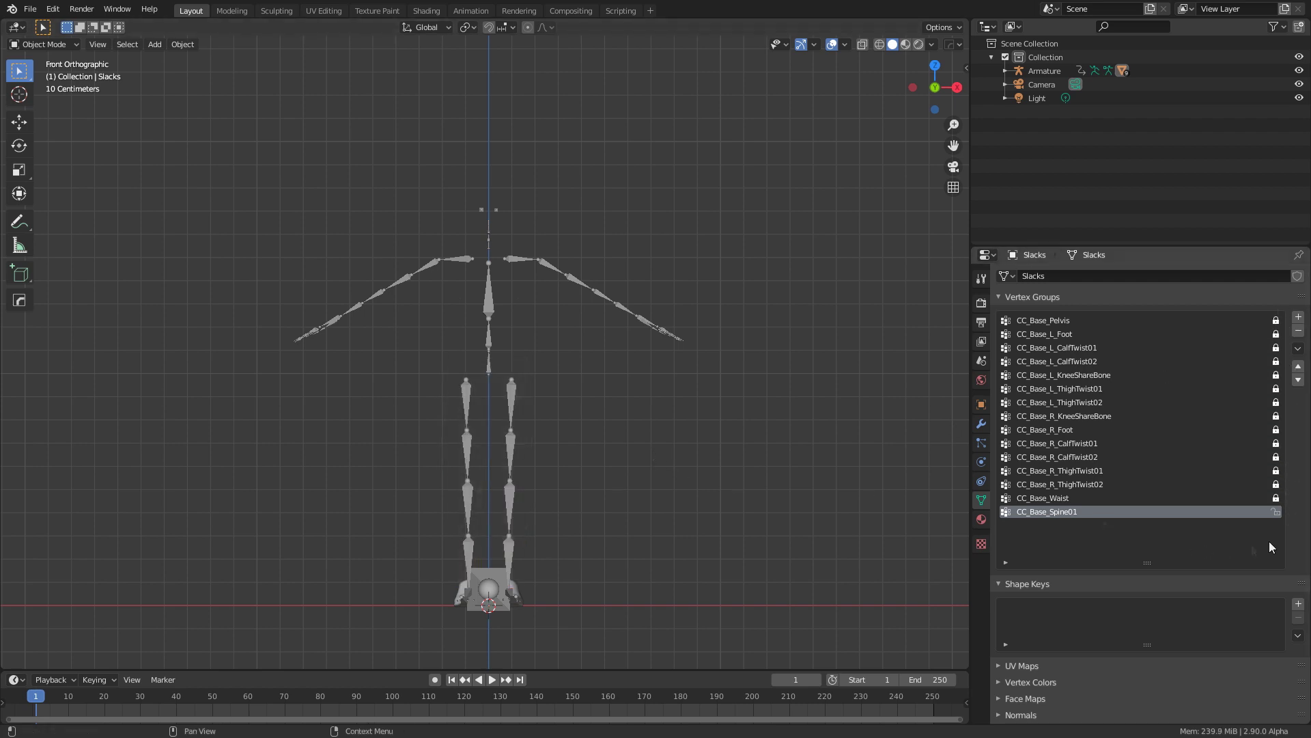
click(518, 598)
click(518, 597)
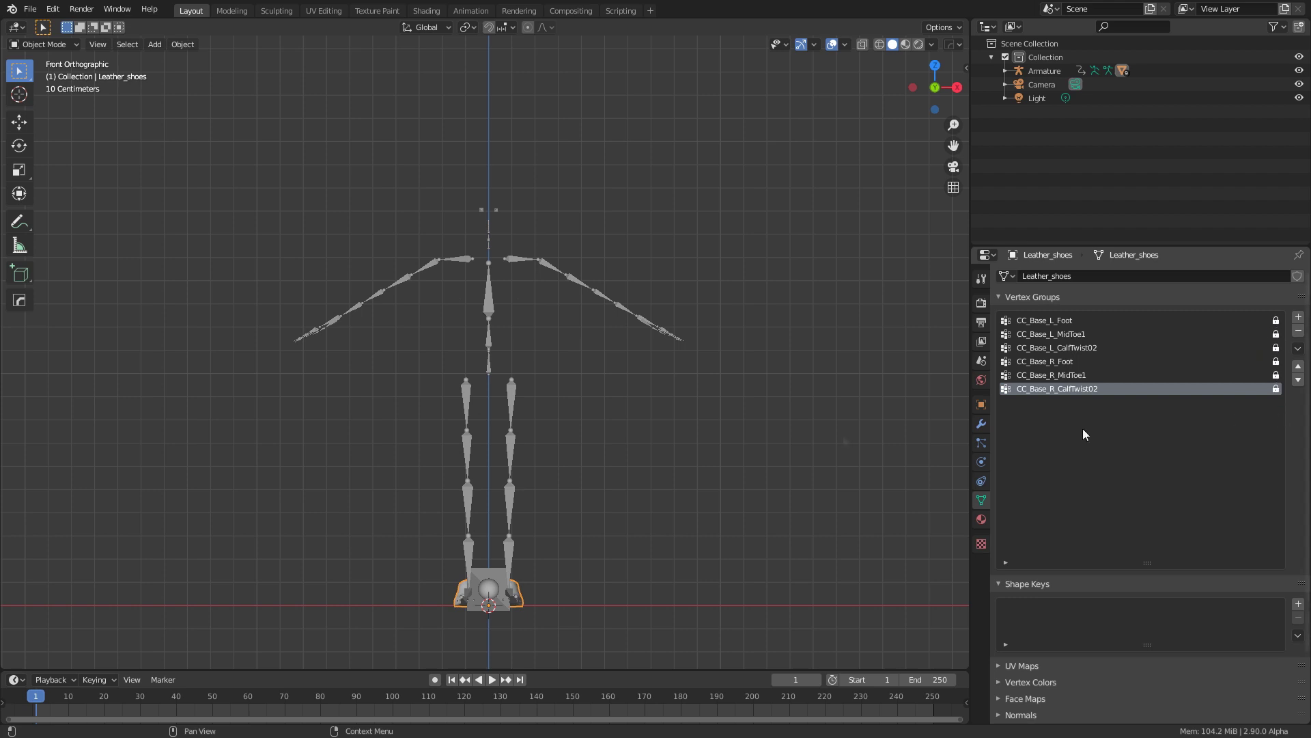
key(h)
- Unhide all hidden character meshes and keep them selected with CC_Base_Body as the active object
key(alt)
key(alt+h)
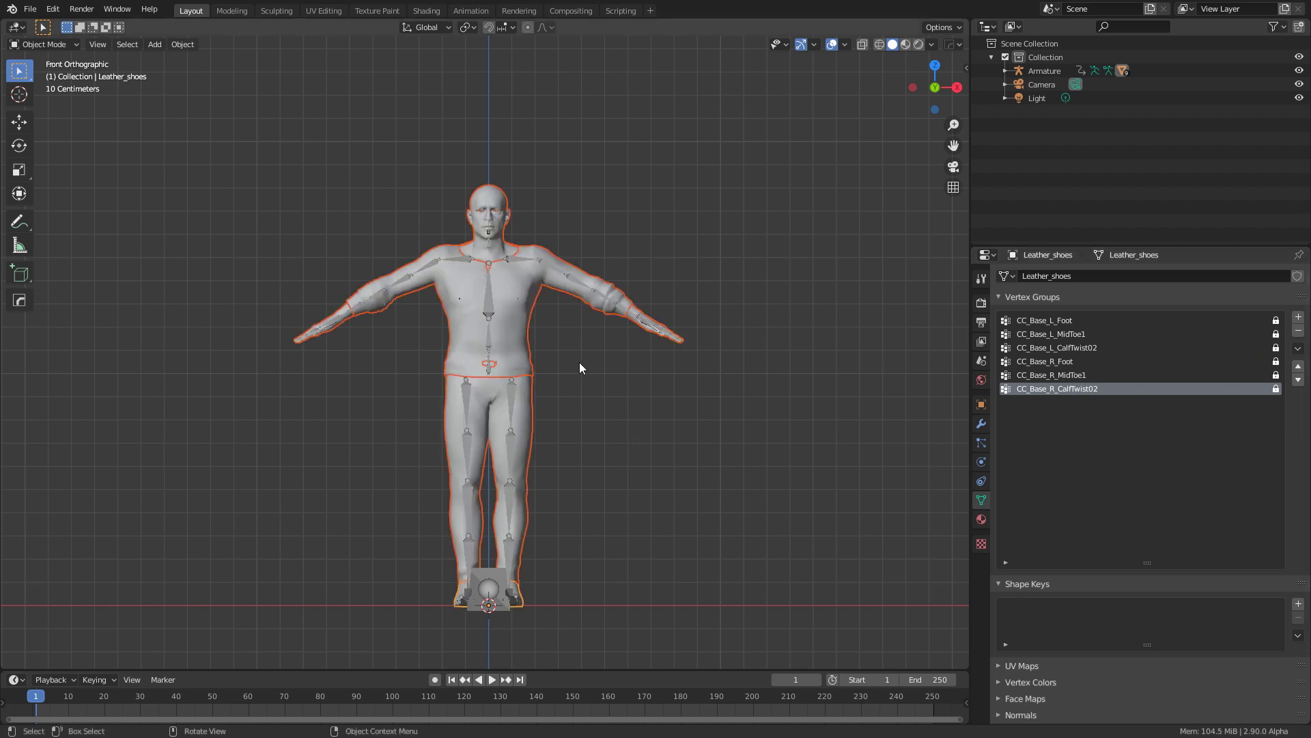
shift+middle_drag(579, 349, 572, 399)
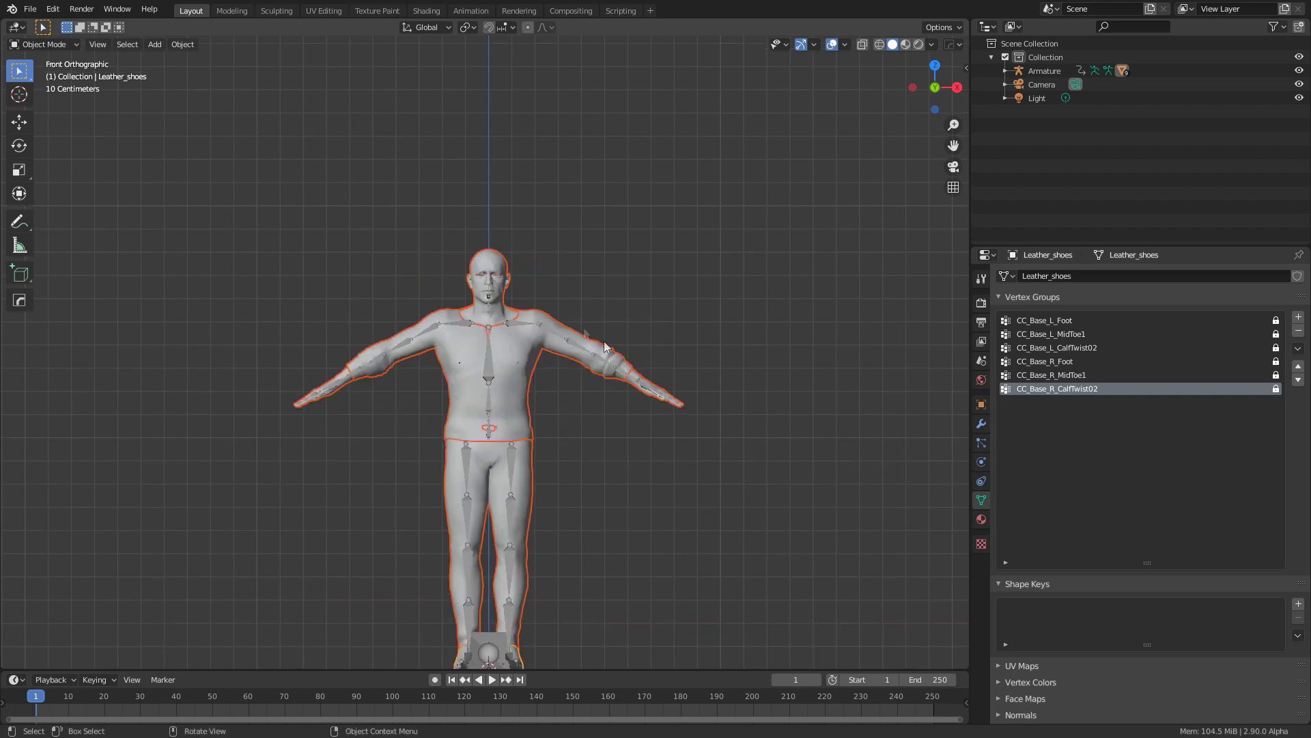
shift+click(500, 317)
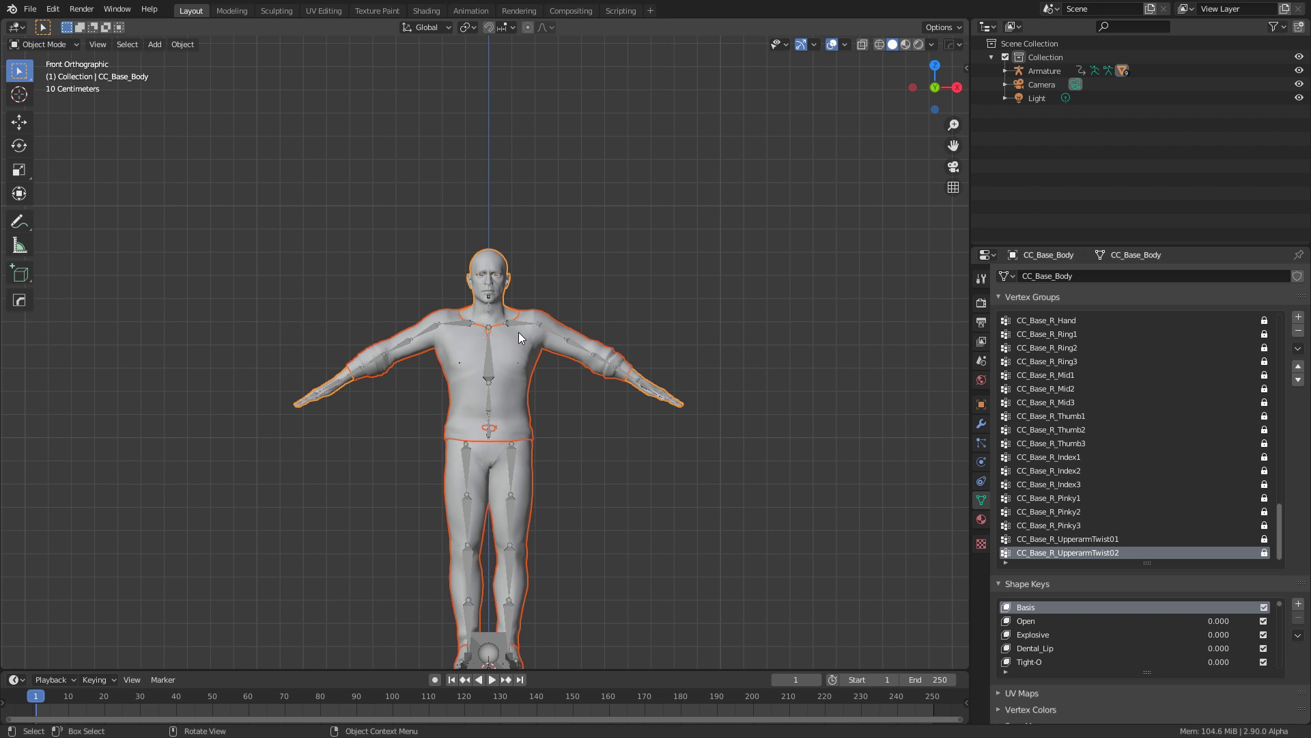
- Load the selected character meshes into Auto-Rig Pro: Smart with Get Selected Objects
key(n)
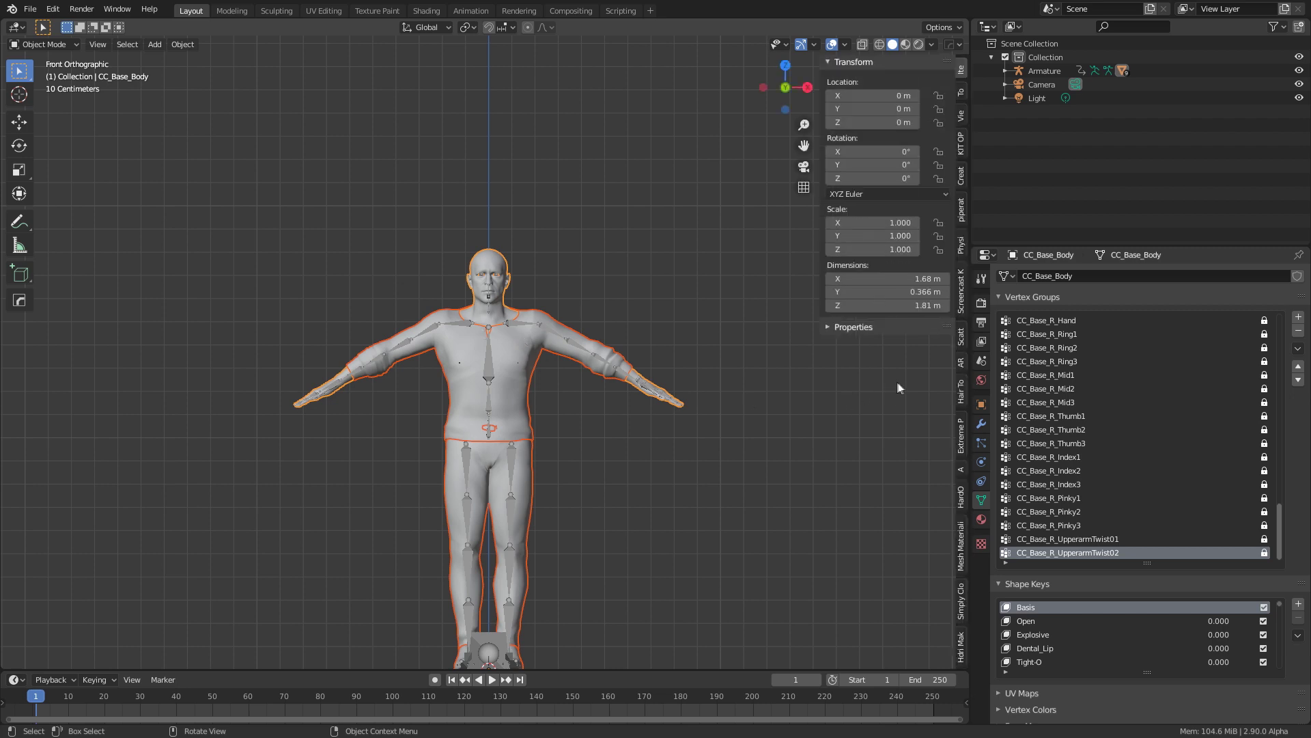
click(961, 366)
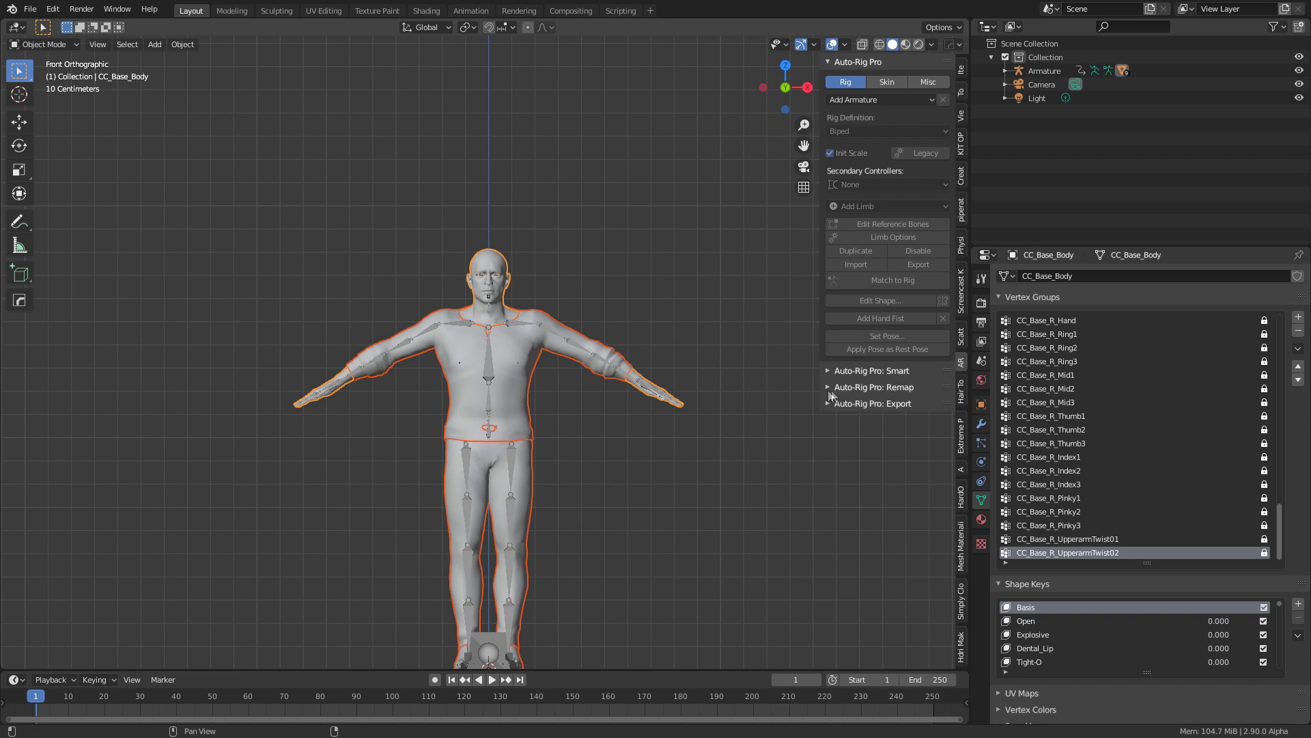
click(827, 371)
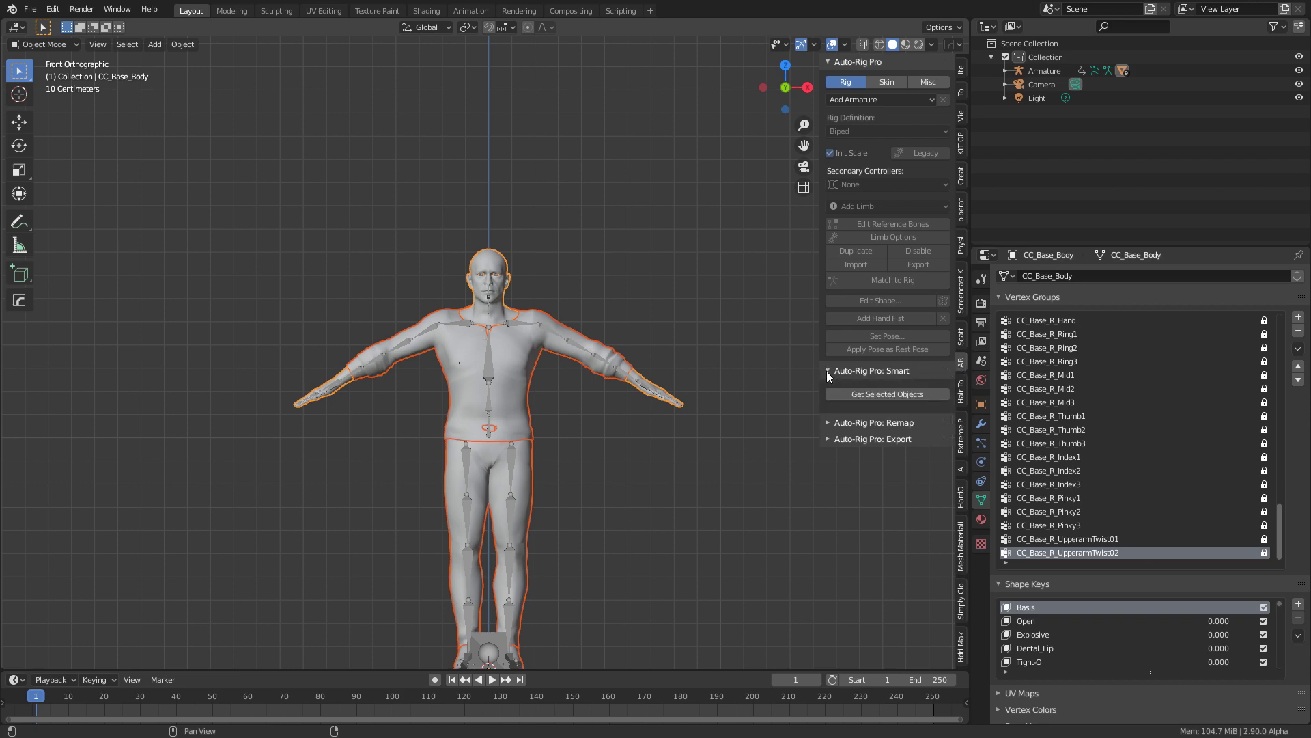
click(852, 391)
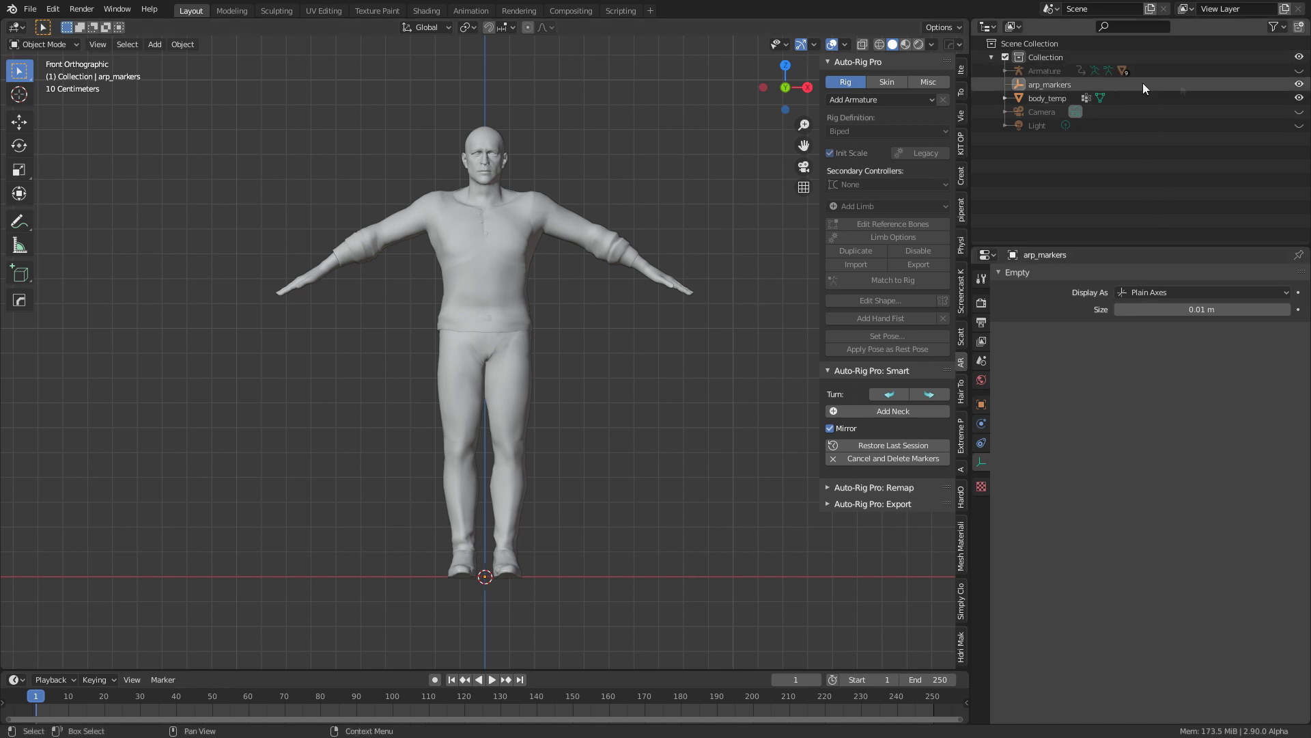
- Show the original Armature again and place the neck and chin markers on its neck and head joints
click(1299, 71)
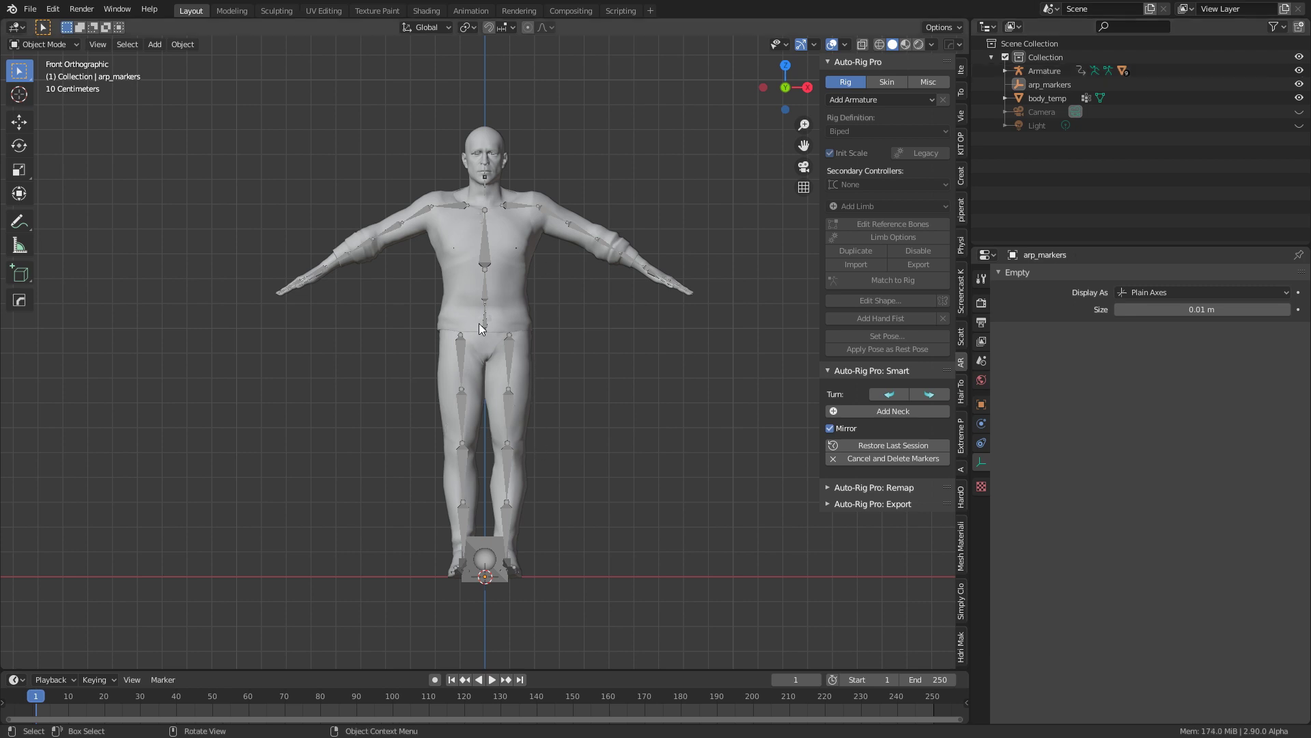
scroll(439, 362, up, 6)
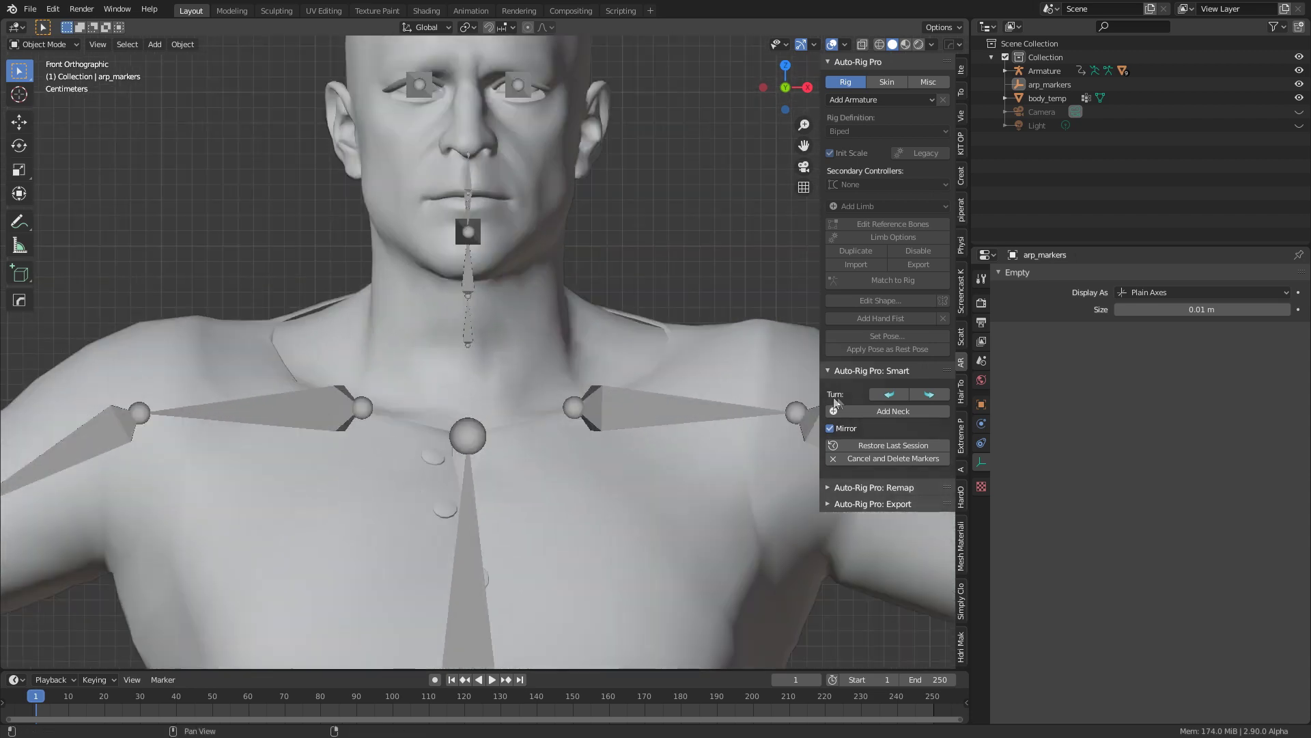
click(836, 408)
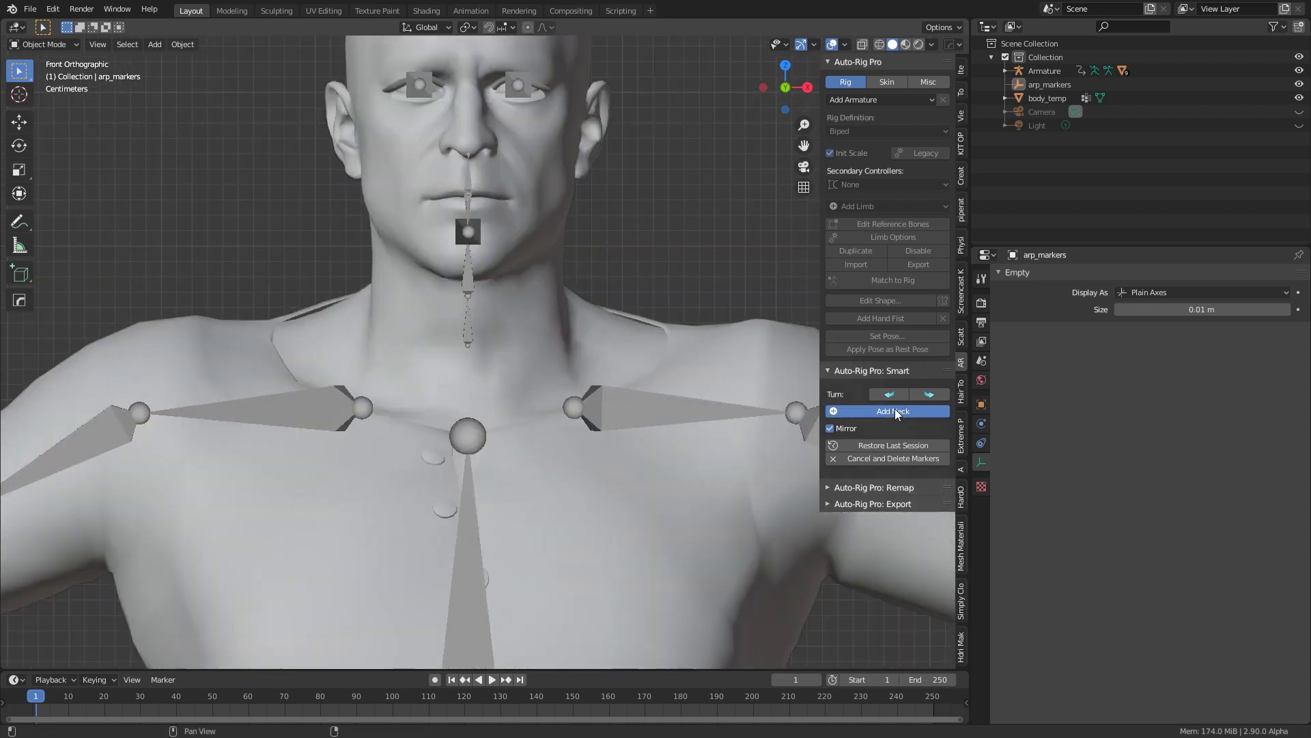
click(534, 345)
click(837, 396)
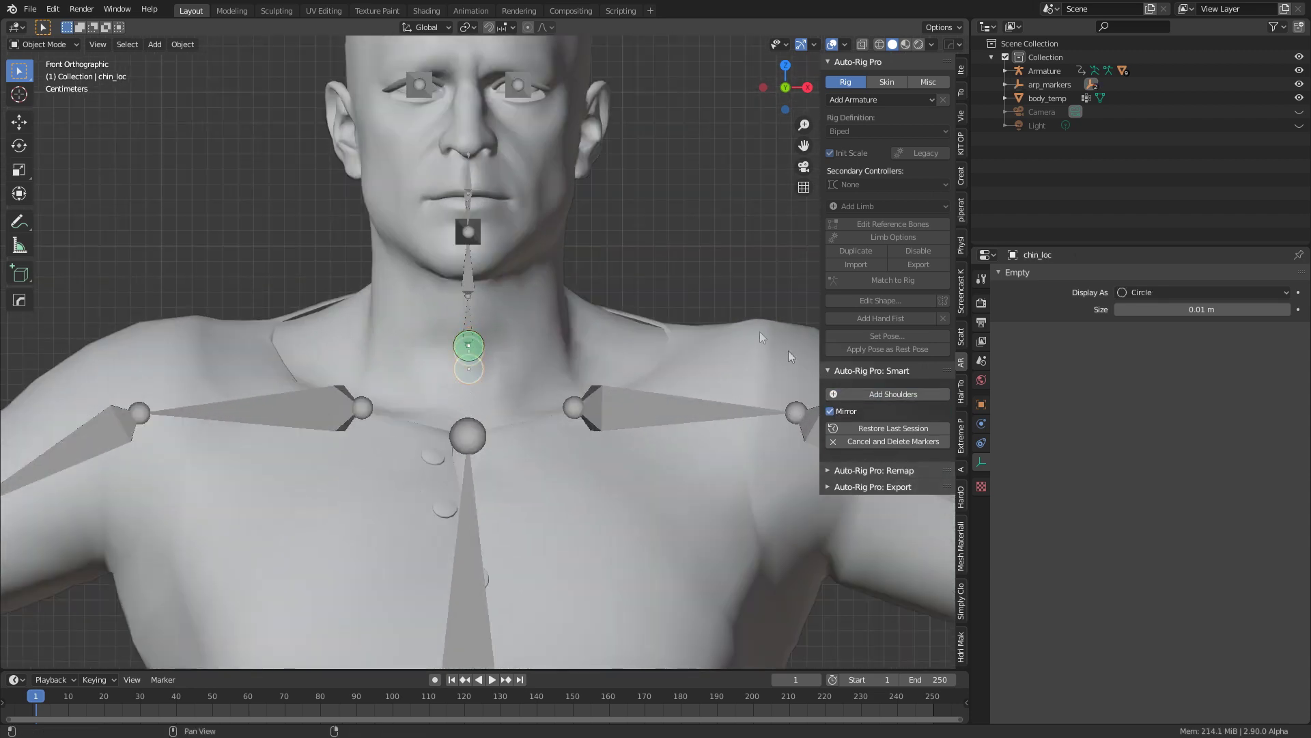
click(708, 265)
- Add the mirrored shoulder and wrist markers on the original armature's upper arm and hand joints
shift+middle_drag(707, 265, 456, 158)
click(892, 394)
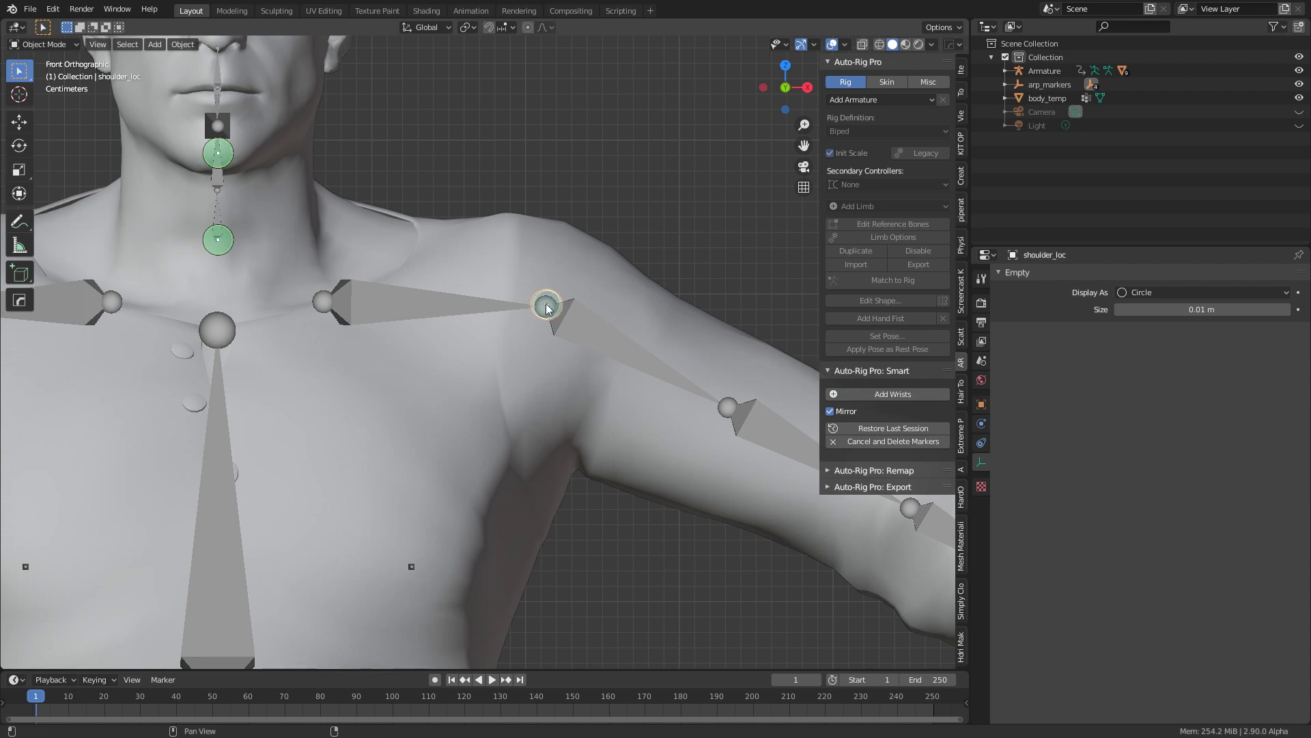
click(545, 308)
mouse_move(831, 556)
shift+middle_down()
mouse_move(488, 347)
mouse_move(351, 306)
shift+middle_up()
click(871, 396)
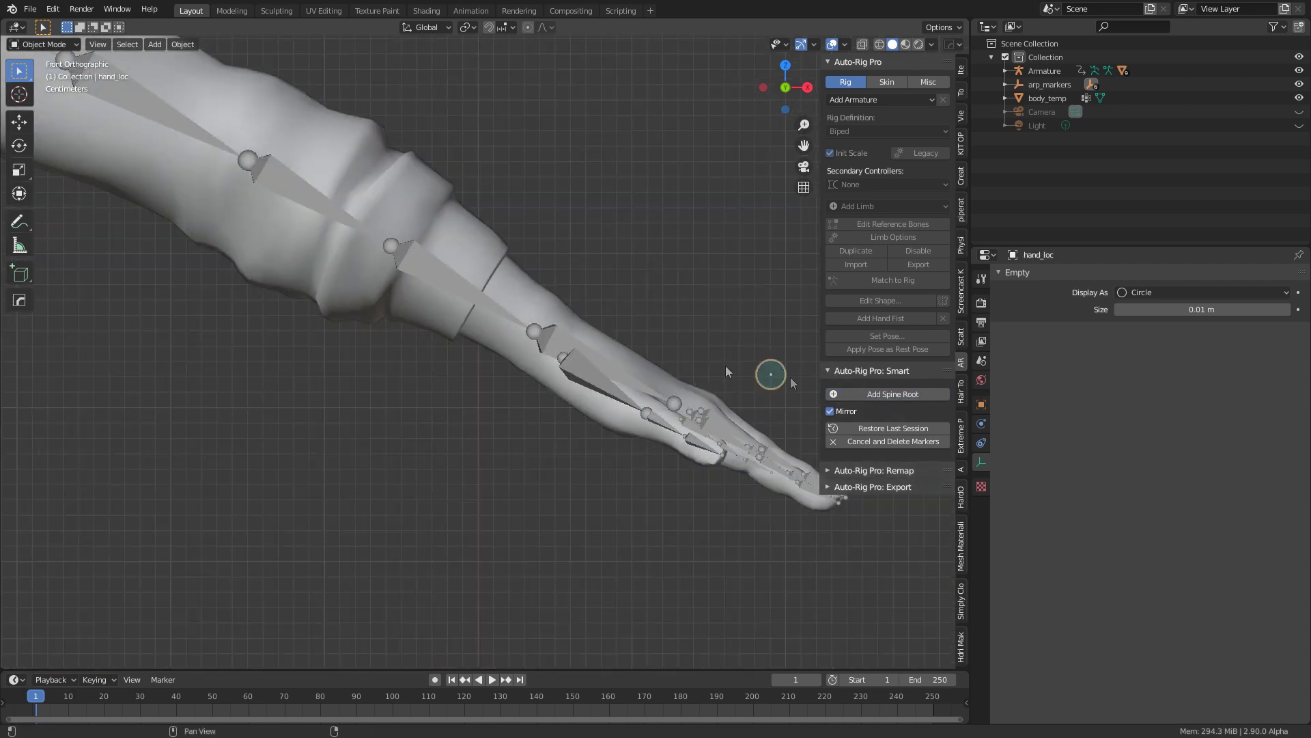
click(535, 333)
- Add the spine root marker at the base of the original armature's pelvis on the center line
scroll(535, 333, down, 2)
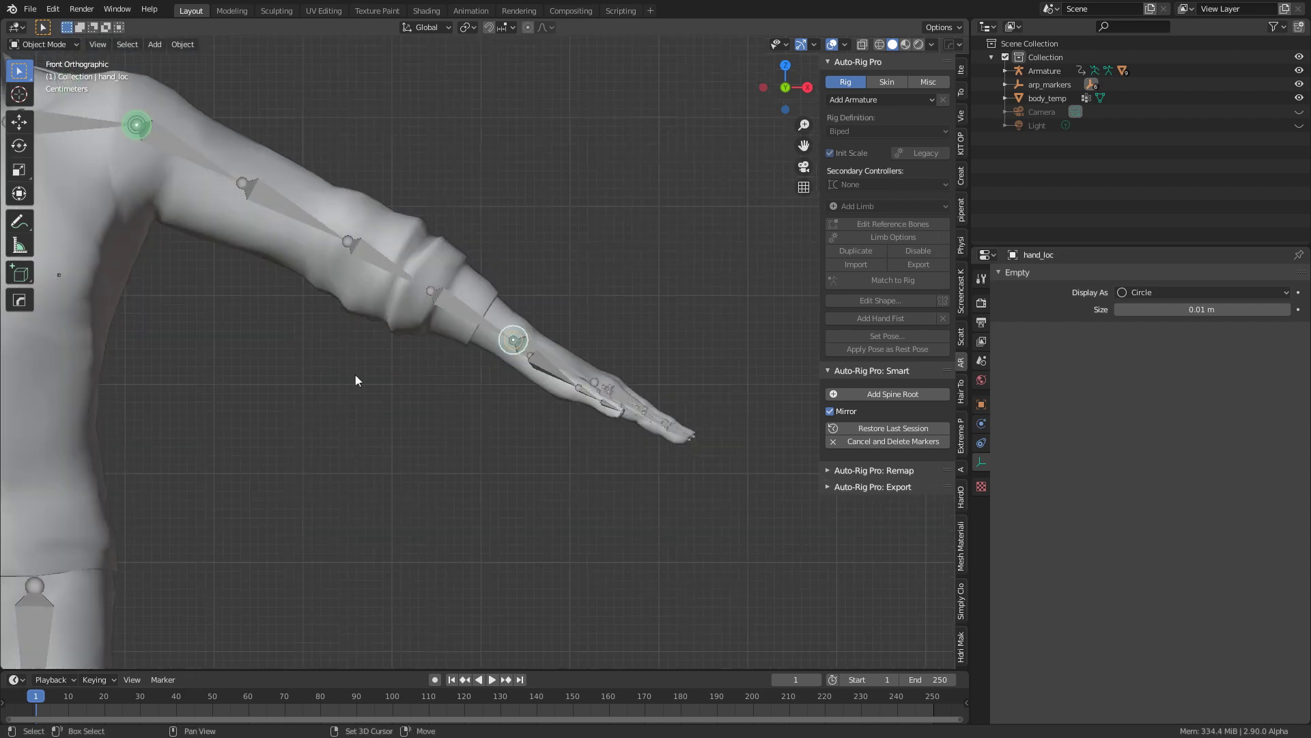
shift+middle_drag(357, 375, 613, 257)
click(888, 394)
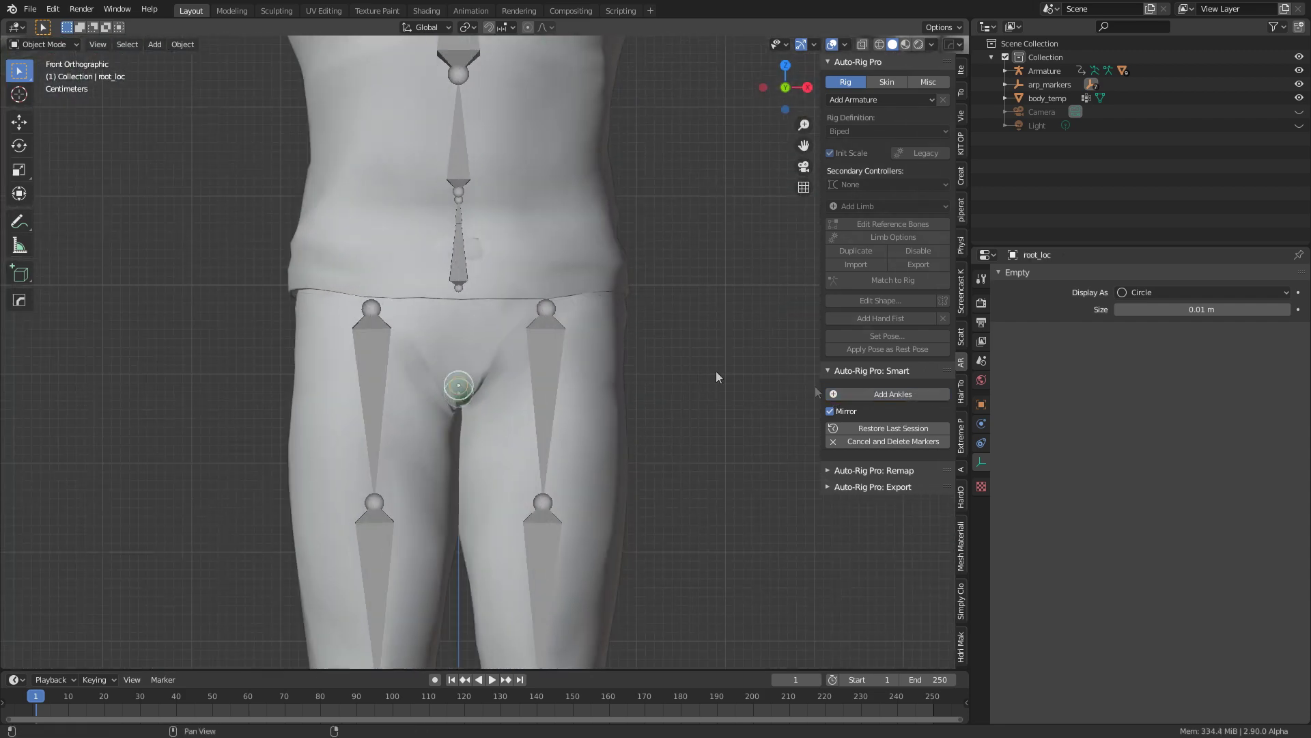
click(584, 292)
- Add the mirrored ankle markers on the original armature's ankle joints and generate the reference rig with Find 5 Fingers
shift+scroll(649, 293, down, 8)
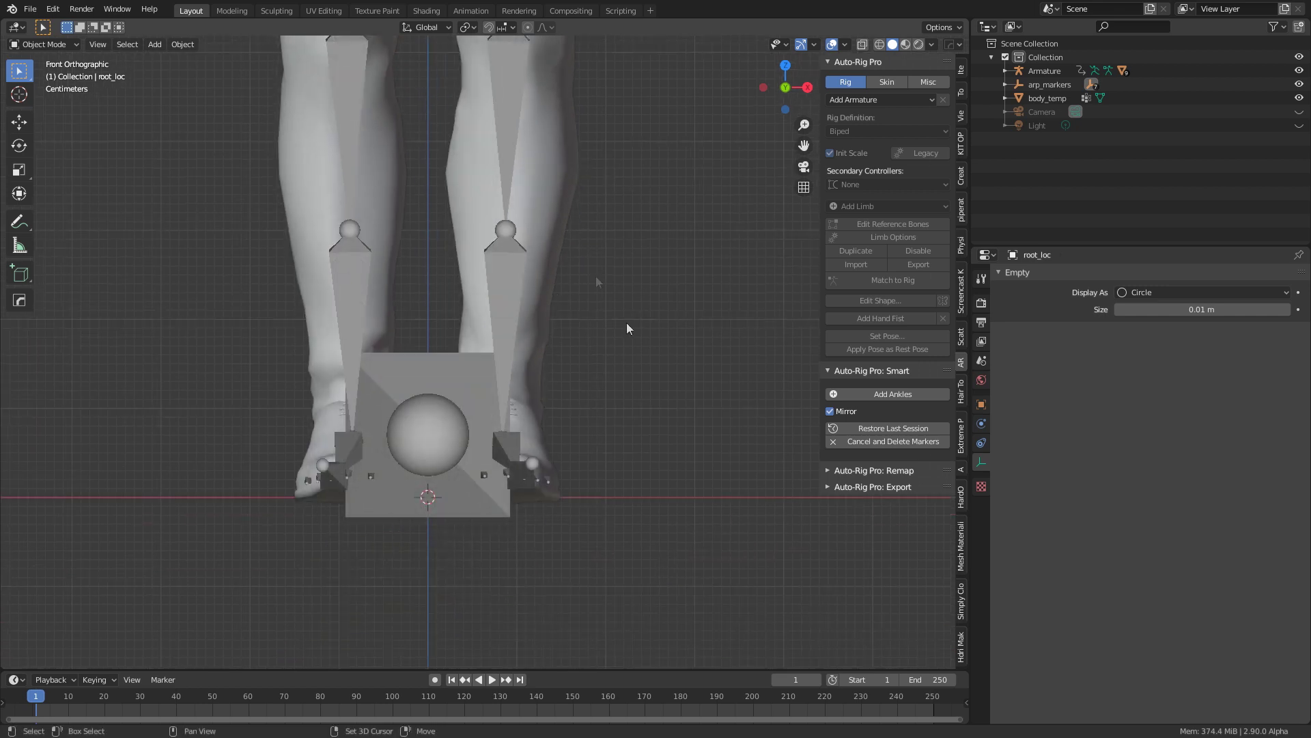
click(887, 394)
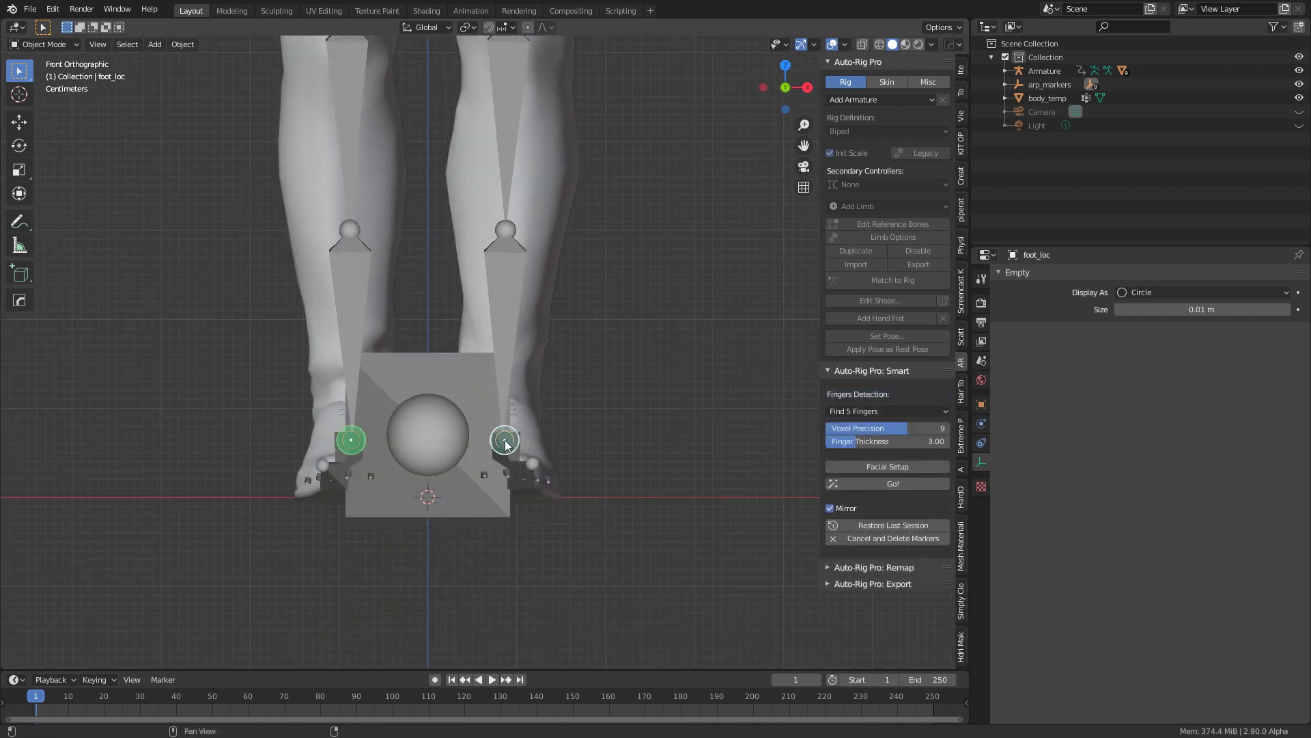
click(505, 445)
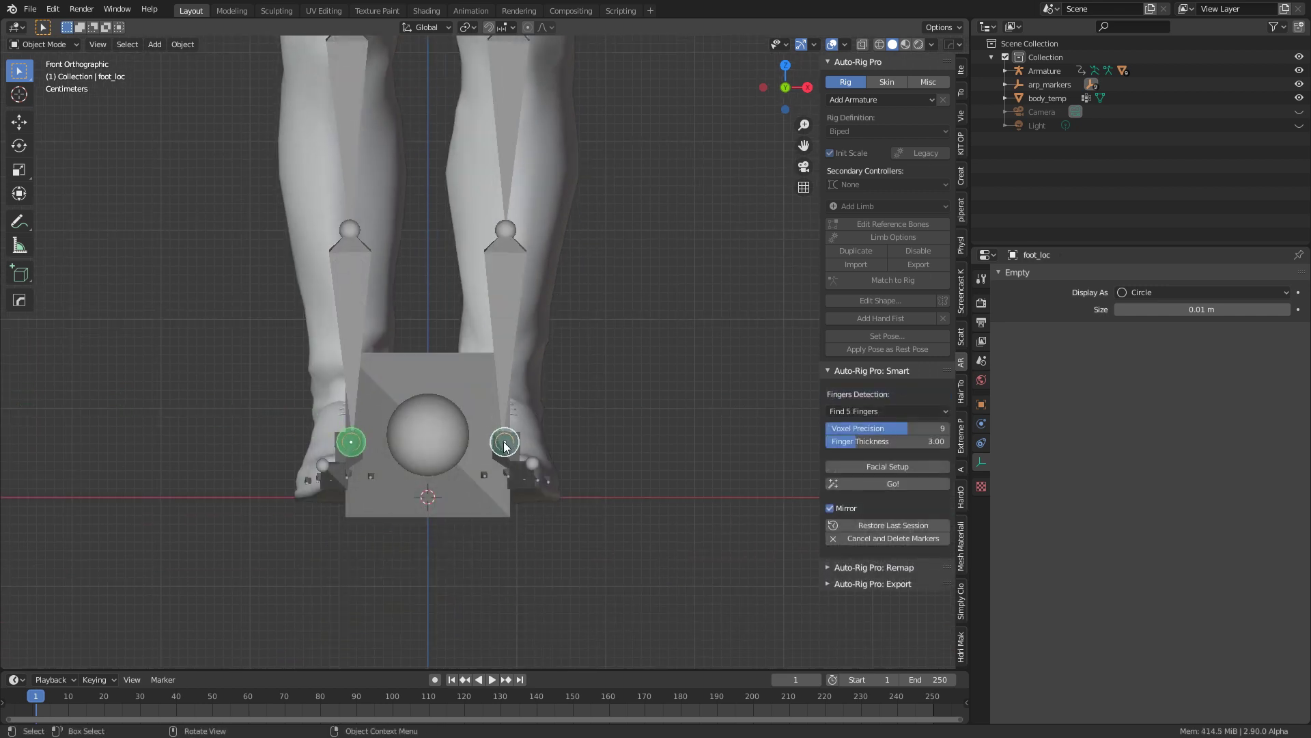
click(928, 485)
- In side view, move the rig's ankle and toe reference joints to line up with the original armature's foot joints
middle_drag(683, 382, 529, 415)
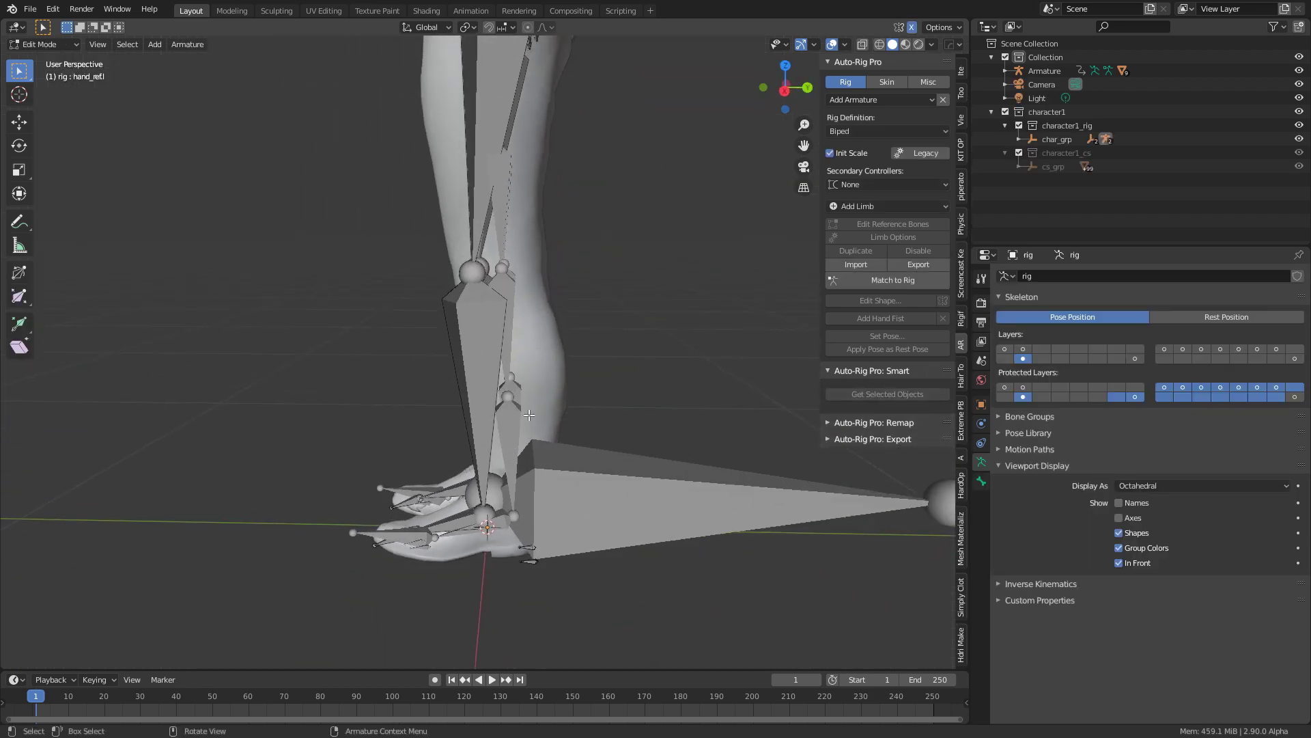
key(KP_3)
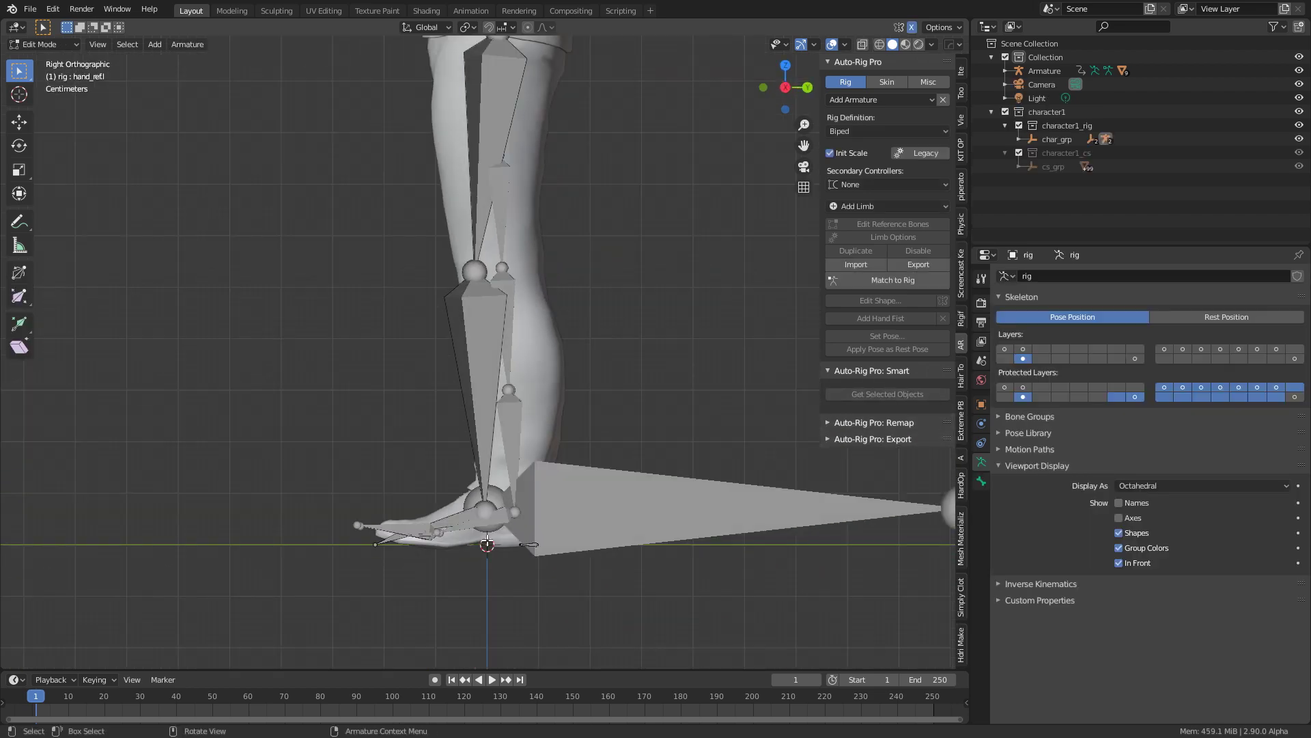
click(496, 512)
shift+click(379, 543)
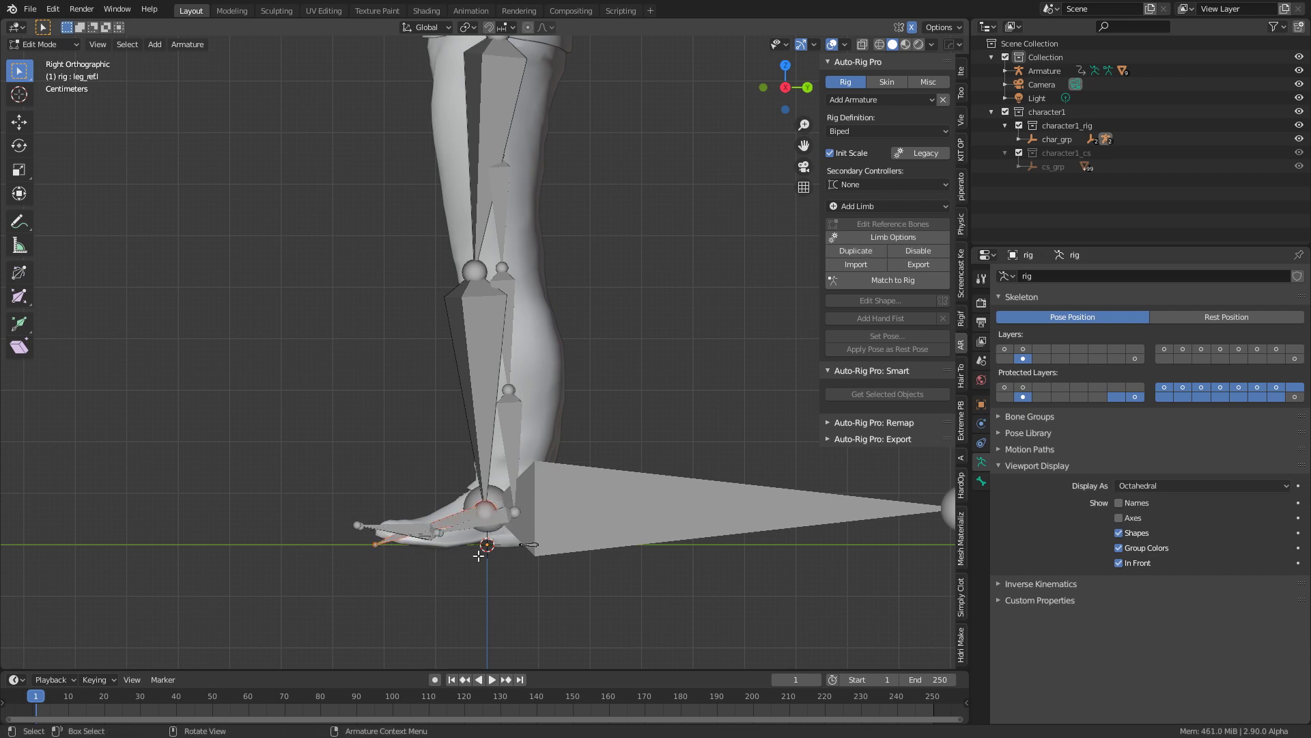
key(g)
click(522, 557)
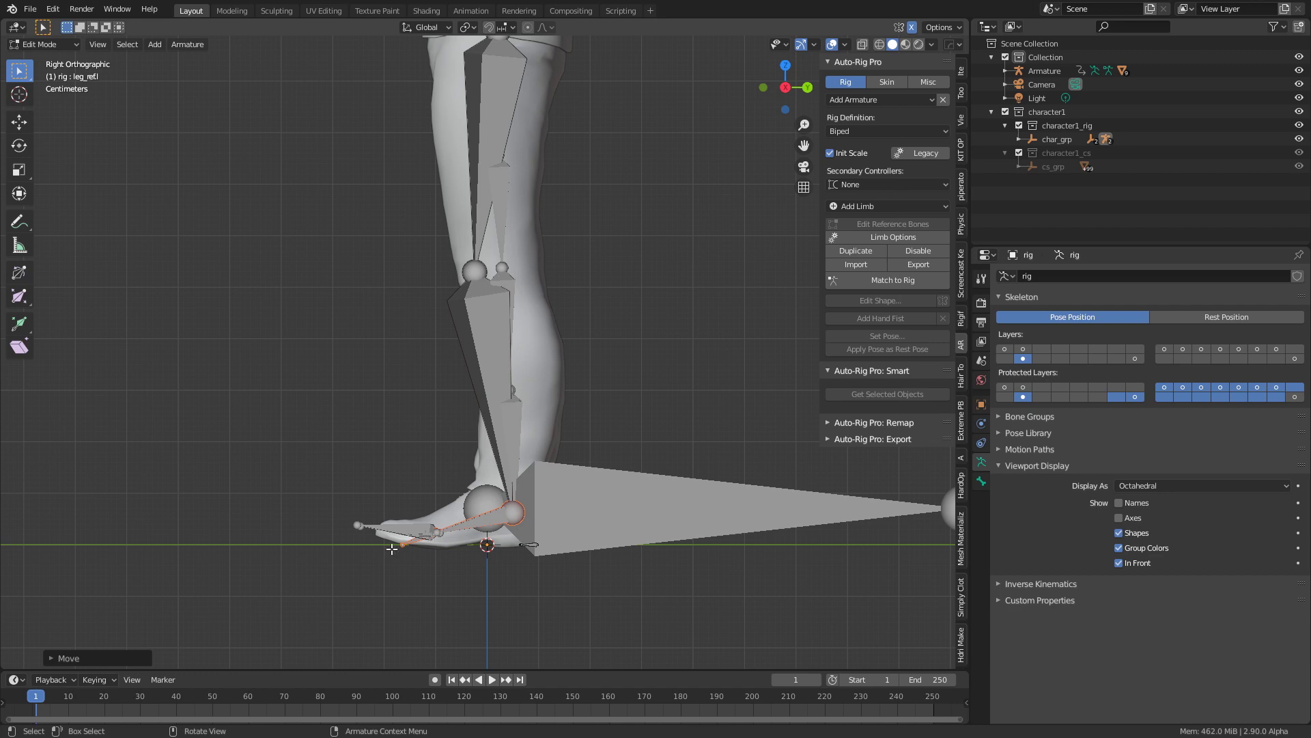
click(403, 539)
- Move the knee joint of the thigh reference bone back onto the original armature's knee joint
shift+middle_drag(476, 275, 476, 360)
click(474, 356)
key(g)
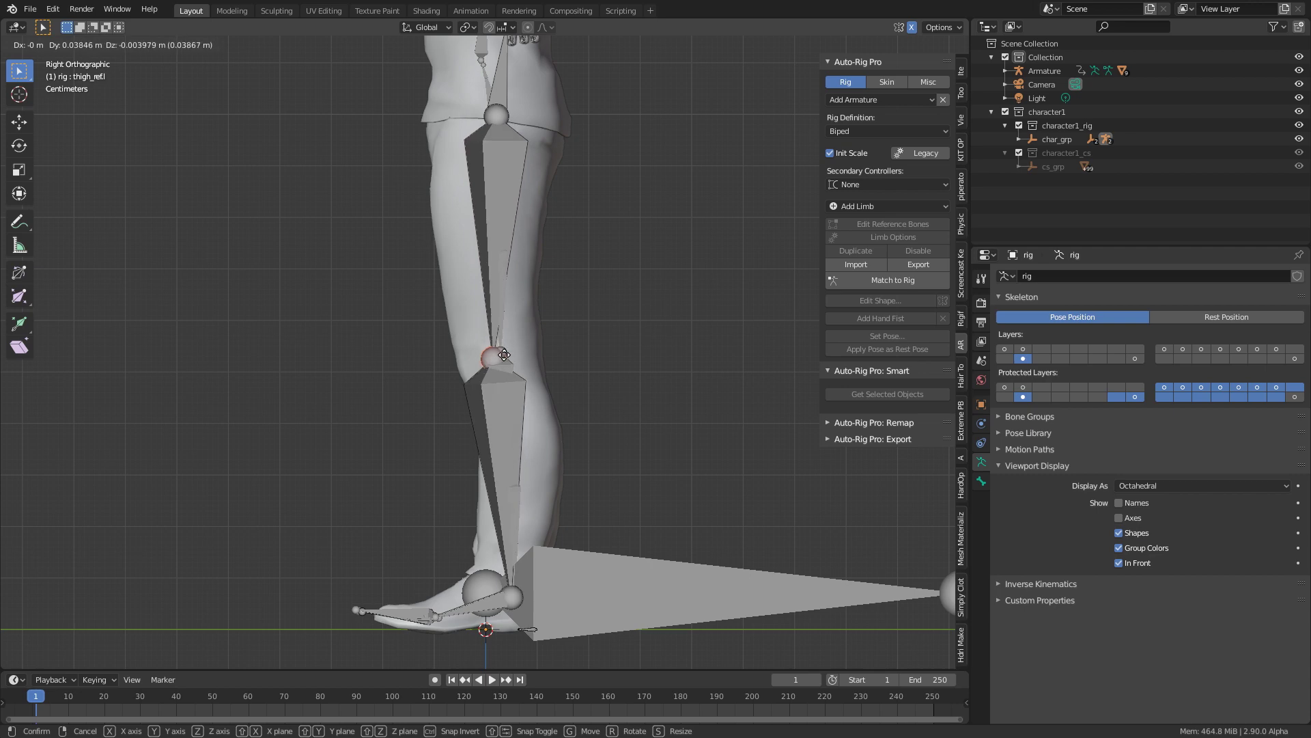
click(503, 355)
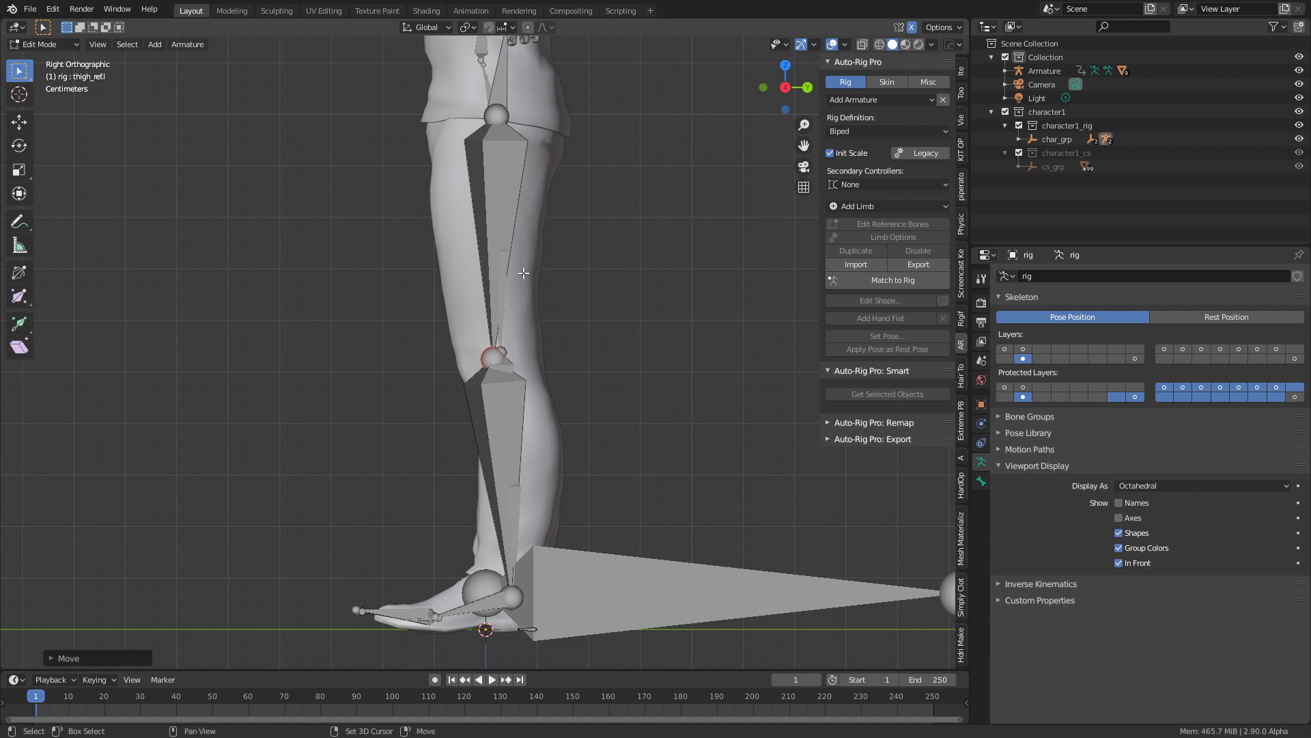
- In front view, move the left arm reference bone's elbow joint up and away from the original armature's elbow joint
shift+middle_drag(525, 277, 544, 390)
key(KP_1)
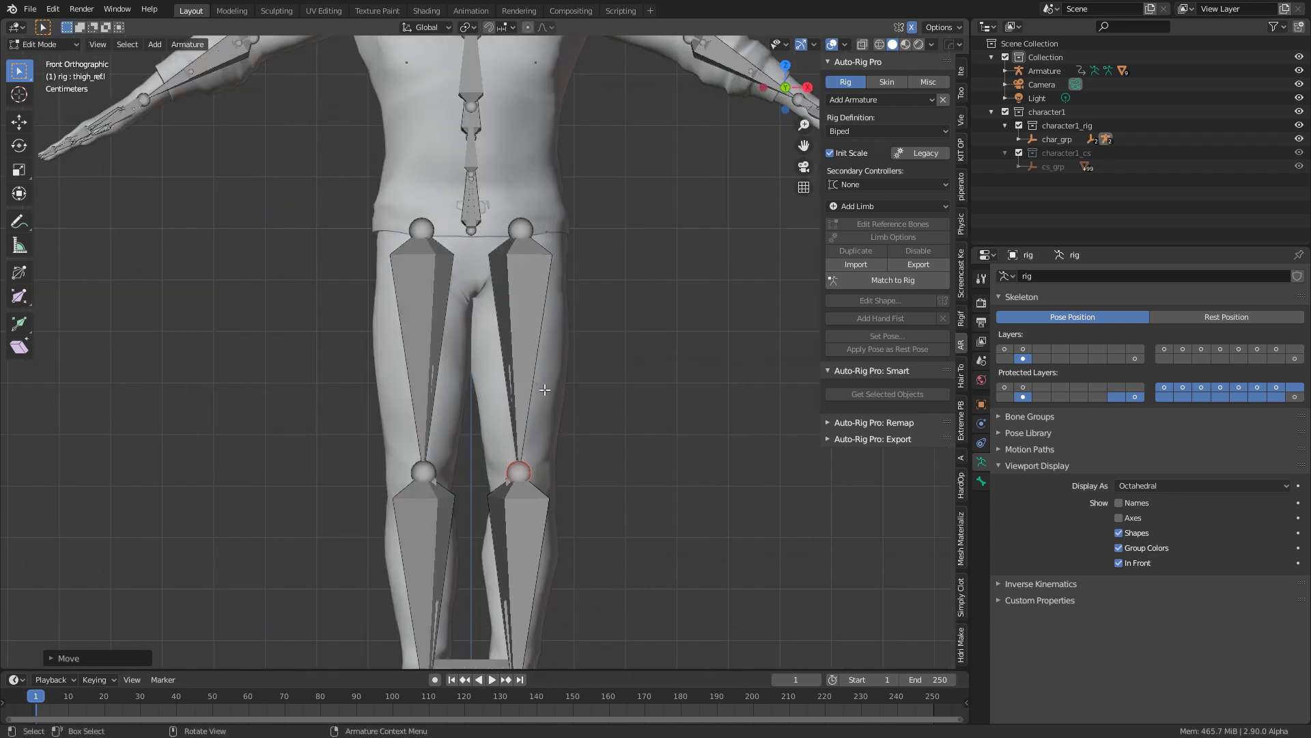
shift+scroll(543, 437, up, 5)
scroll(513, 376, up, 1)
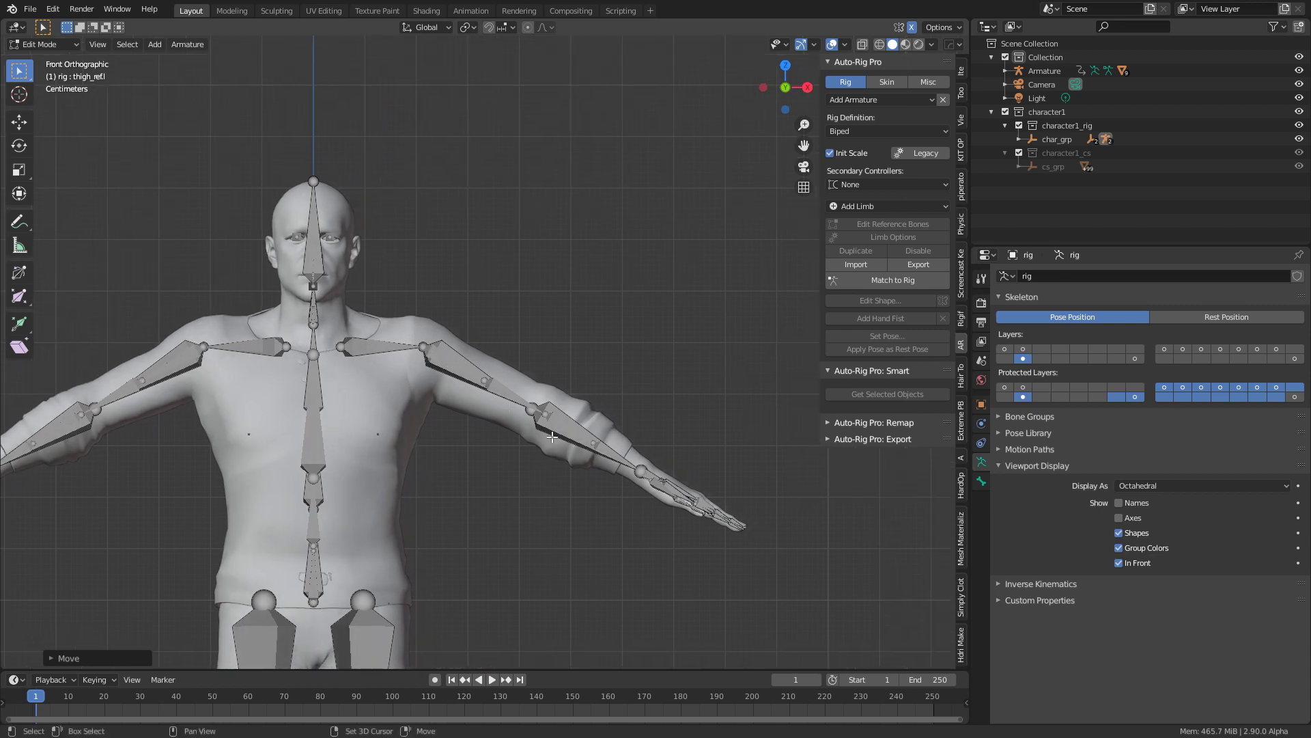
scroll(496, 442, up, 3)
scroll(497, 442, up, 4)
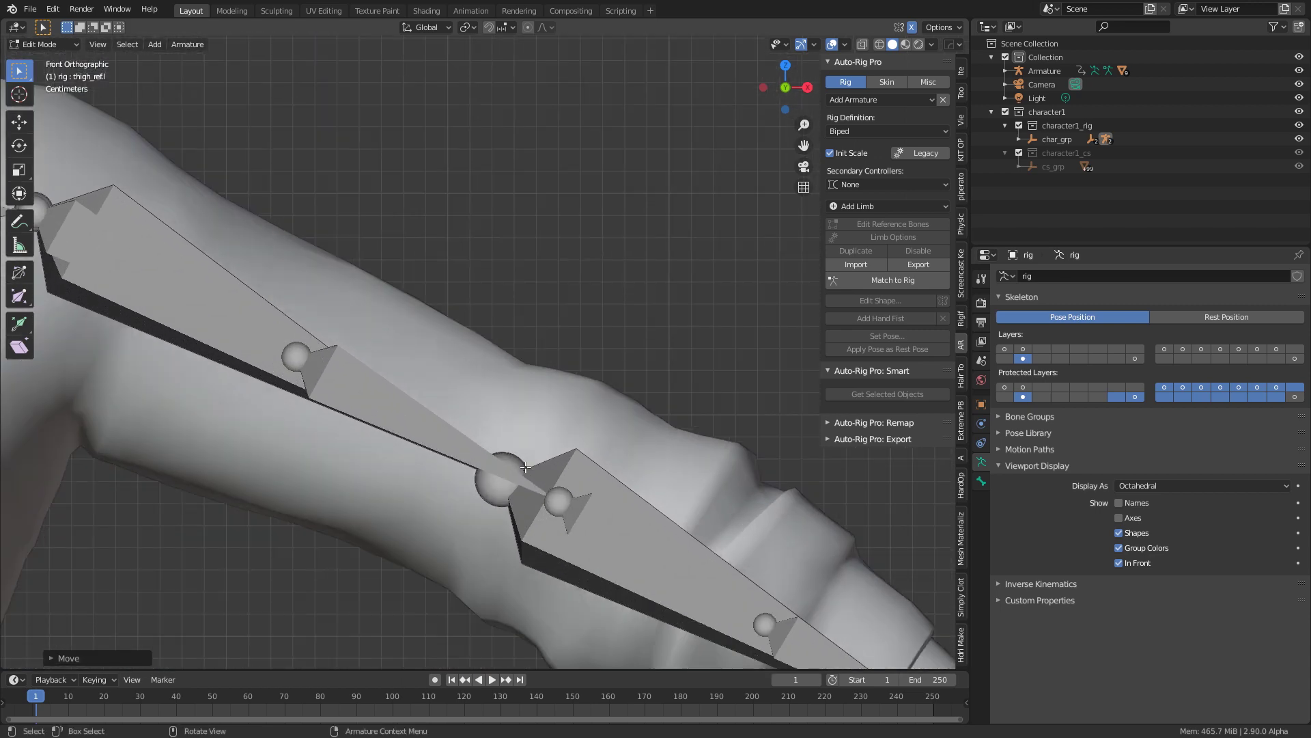
click(501, 486)
scroll(500, 488, down, 1)
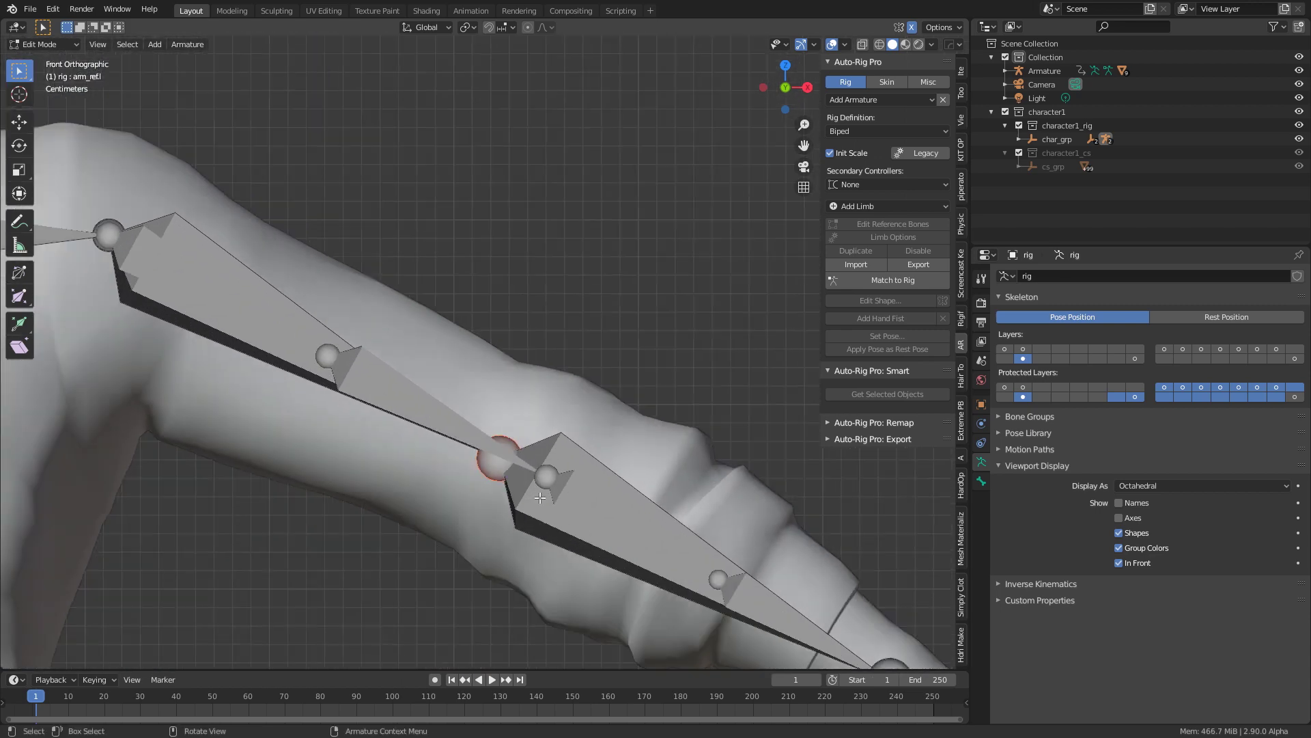
shift+middle_drag(529, 476, 509, 443)
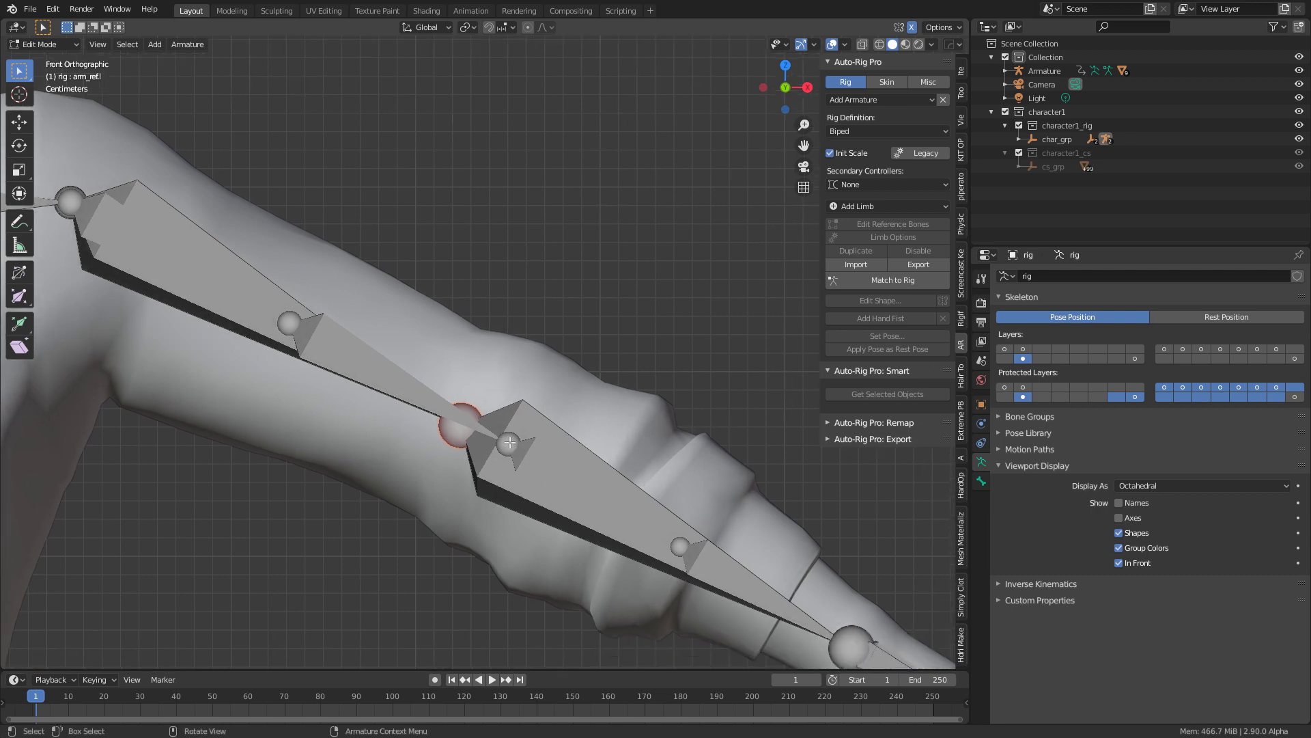
scroll(336, 363, down, 2)
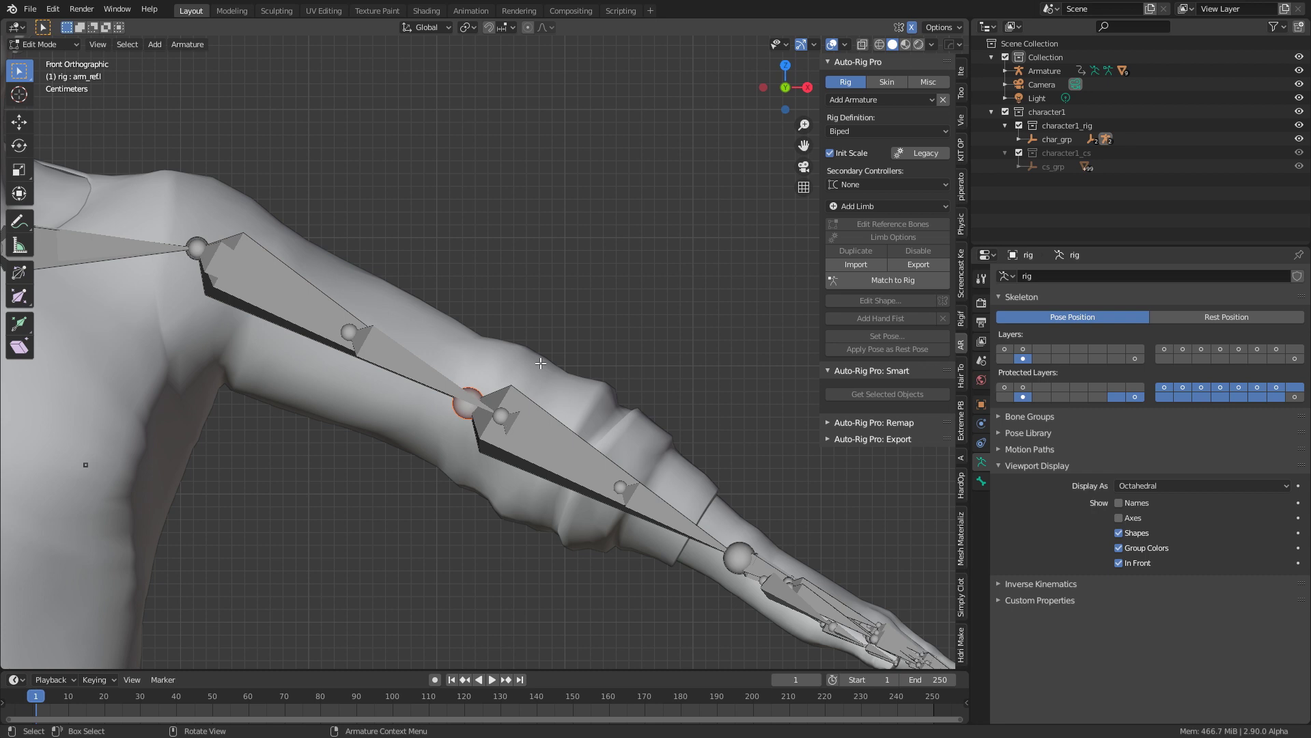
key(g)
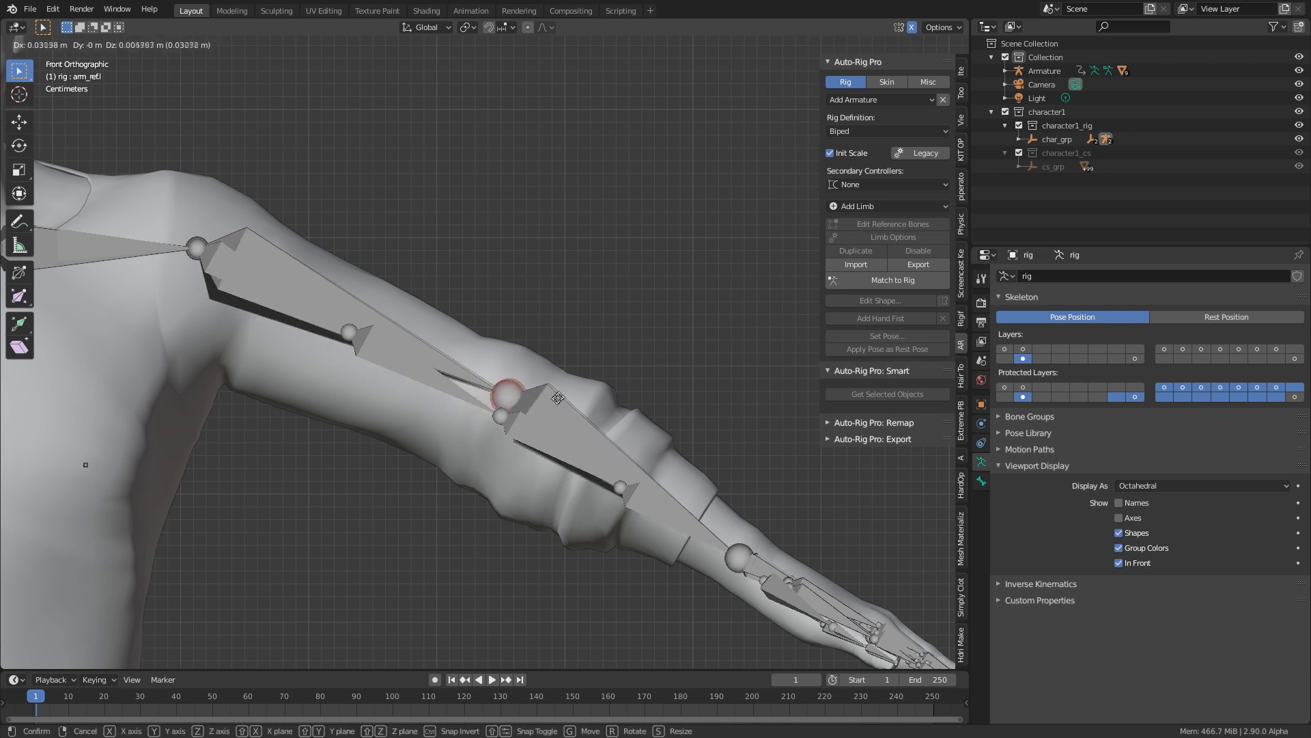
click(566, 391)
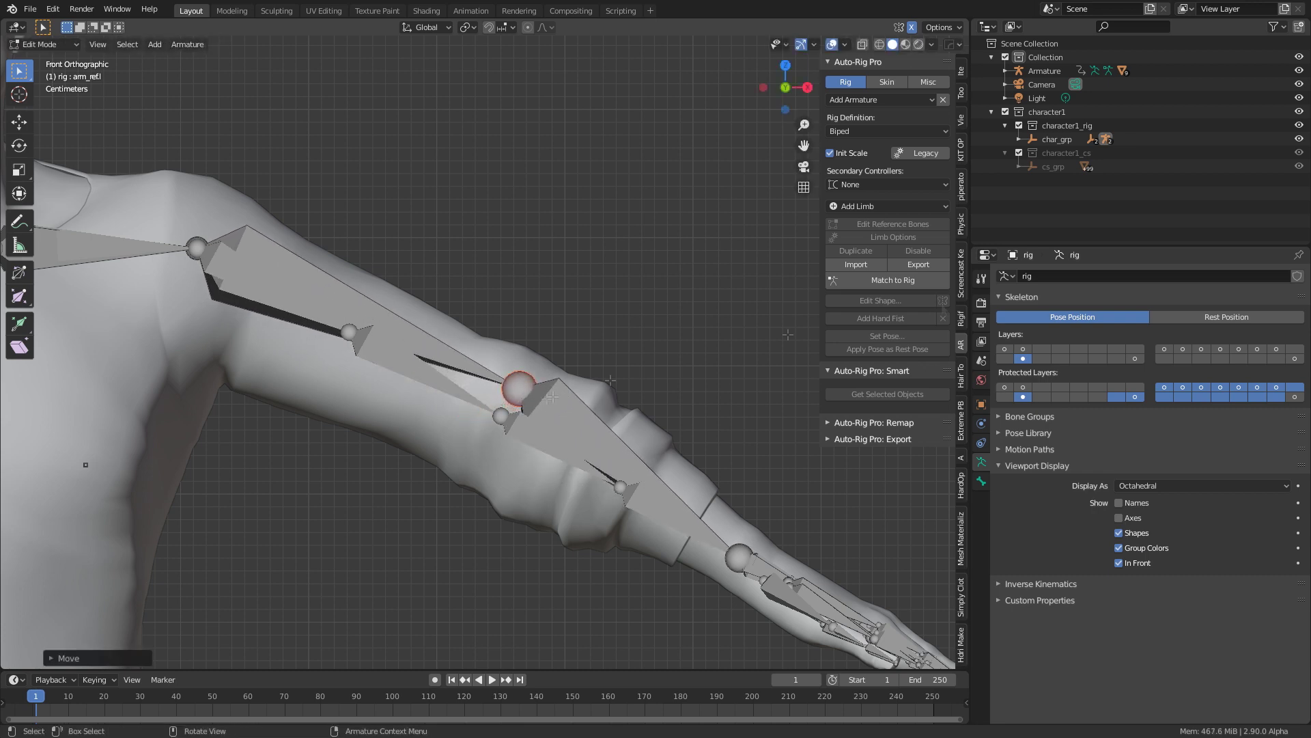
- Match the rig to the offset reference bones and rotate the left forearm control to test how the misaligned elbow bends
click(905, 286)
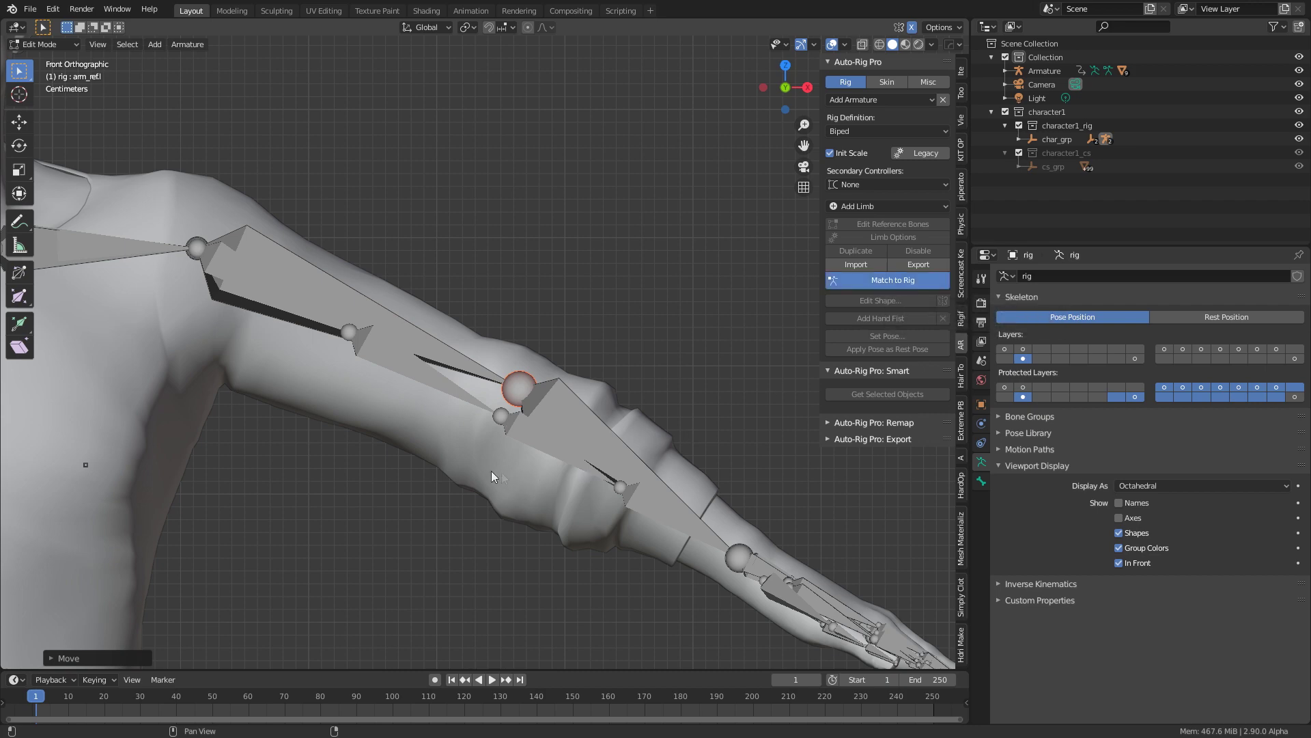
middle_drag(470, 503, 576, 452)
scroll(575, 452, up, 2)
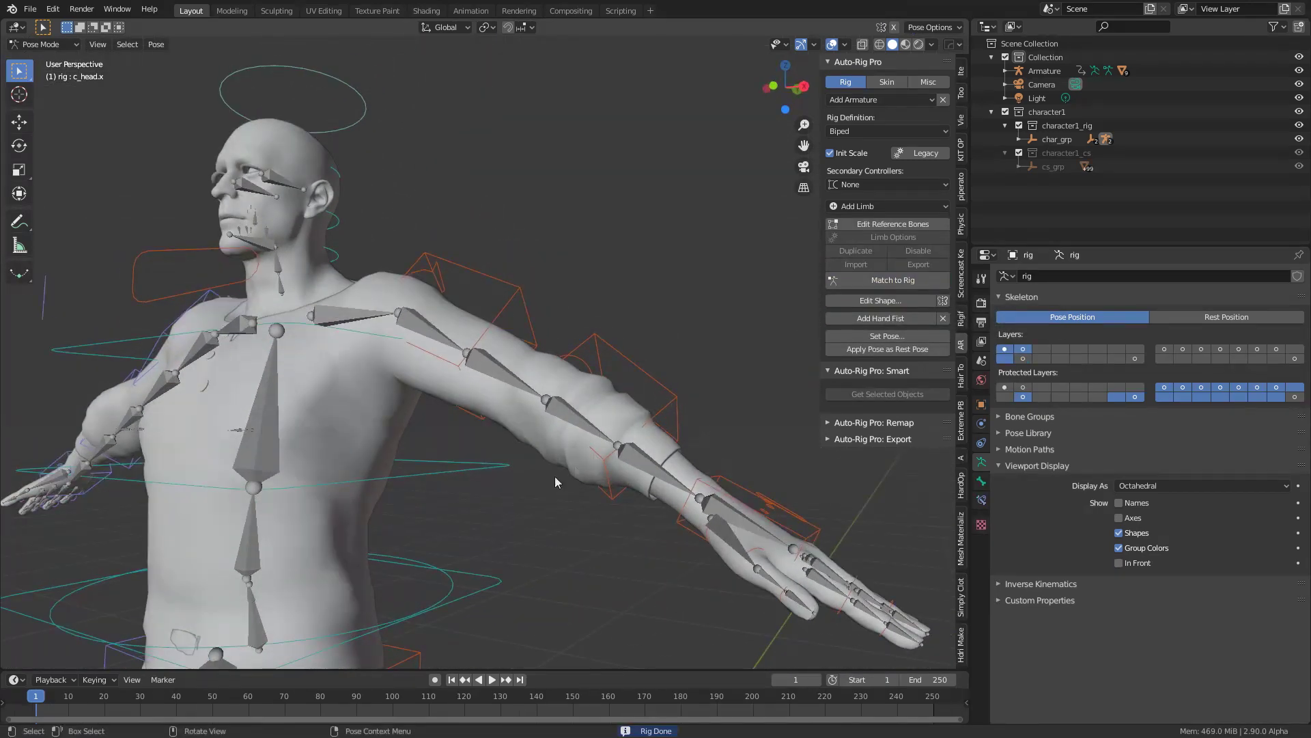
click(539, 342)
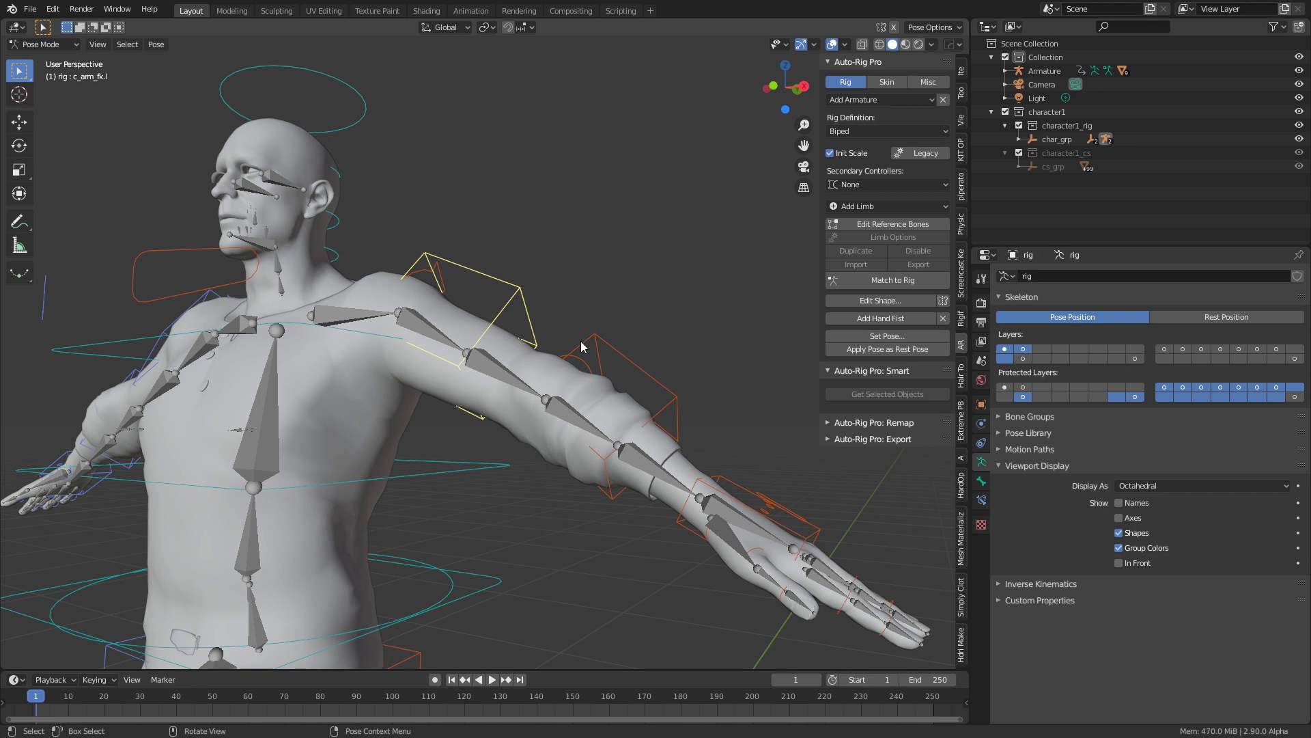
click(618, 365)
key(r)
click(588, 437)
middle_drag(587, 437, 493, 567)
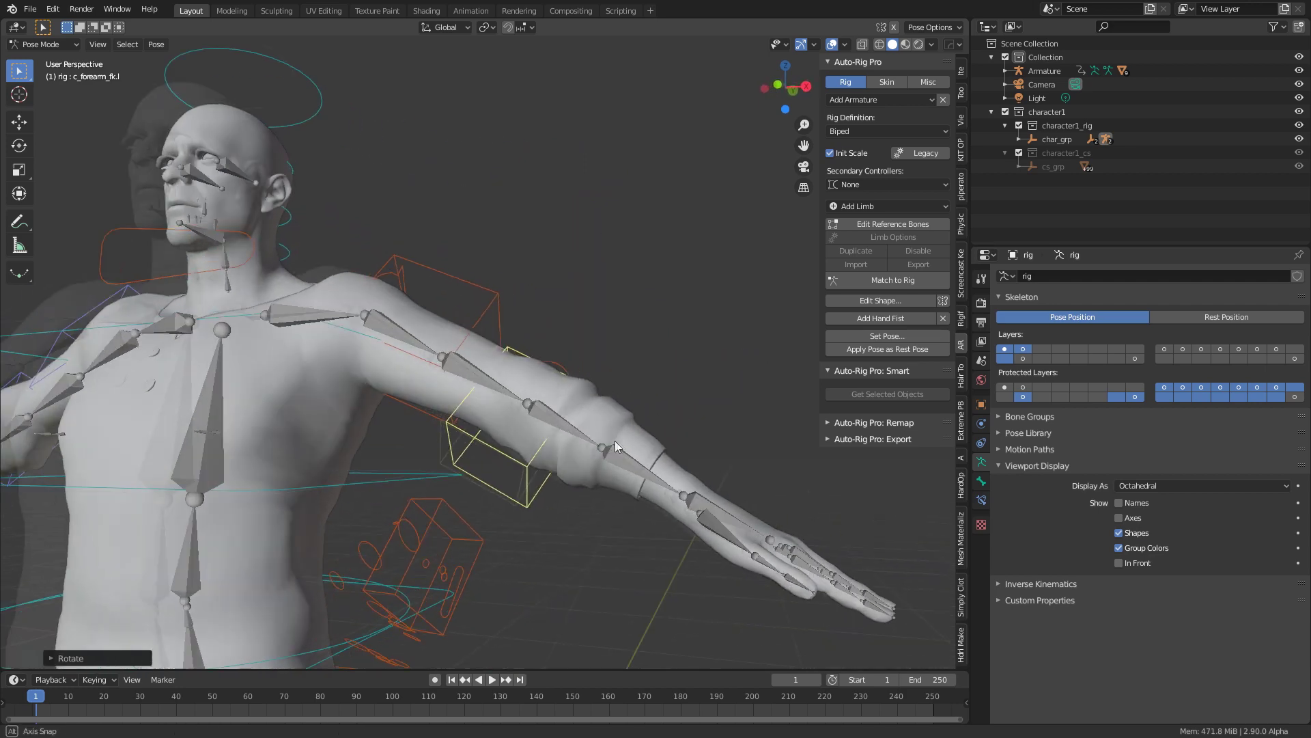
- Edit the reference bones in front view and move the left elbow joint back onto the original armature's elbow joint
click(522, 383)
key(KP_1)
scroll(522, 384, up, 4)
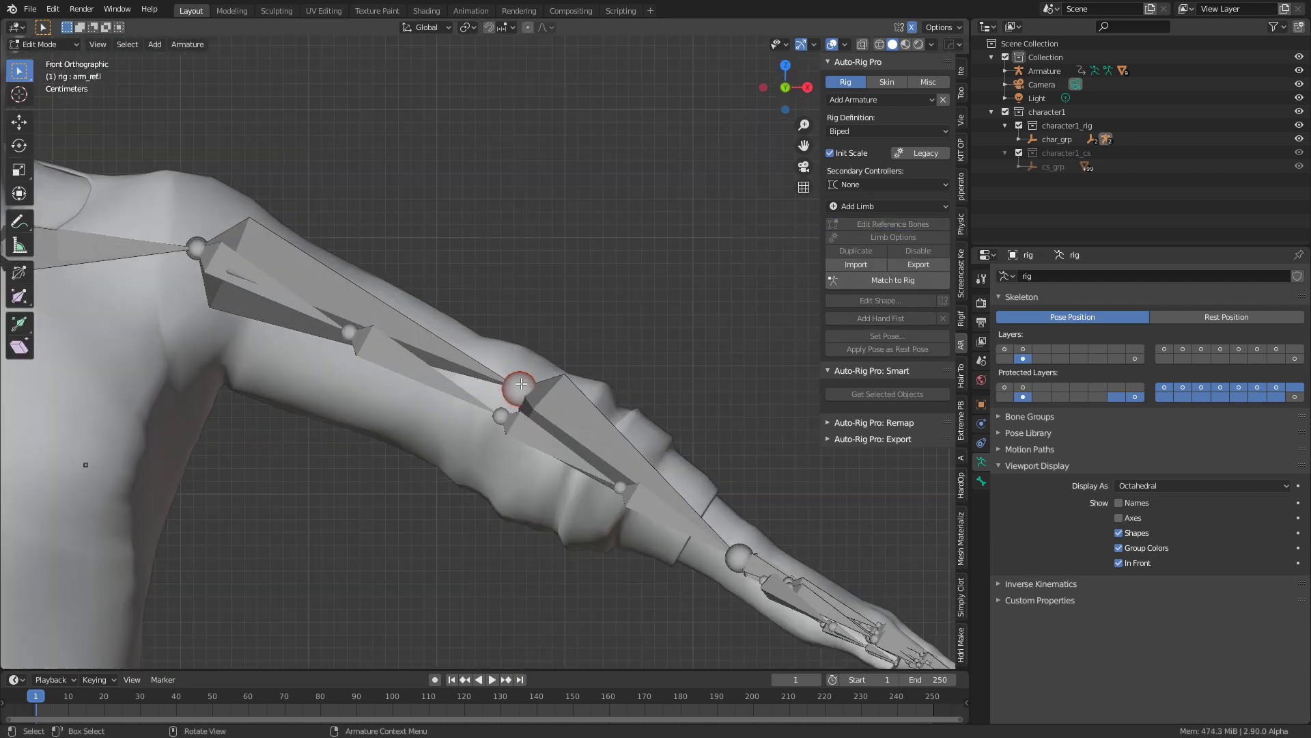
scroll(521, 384, up, 2)
key(g)
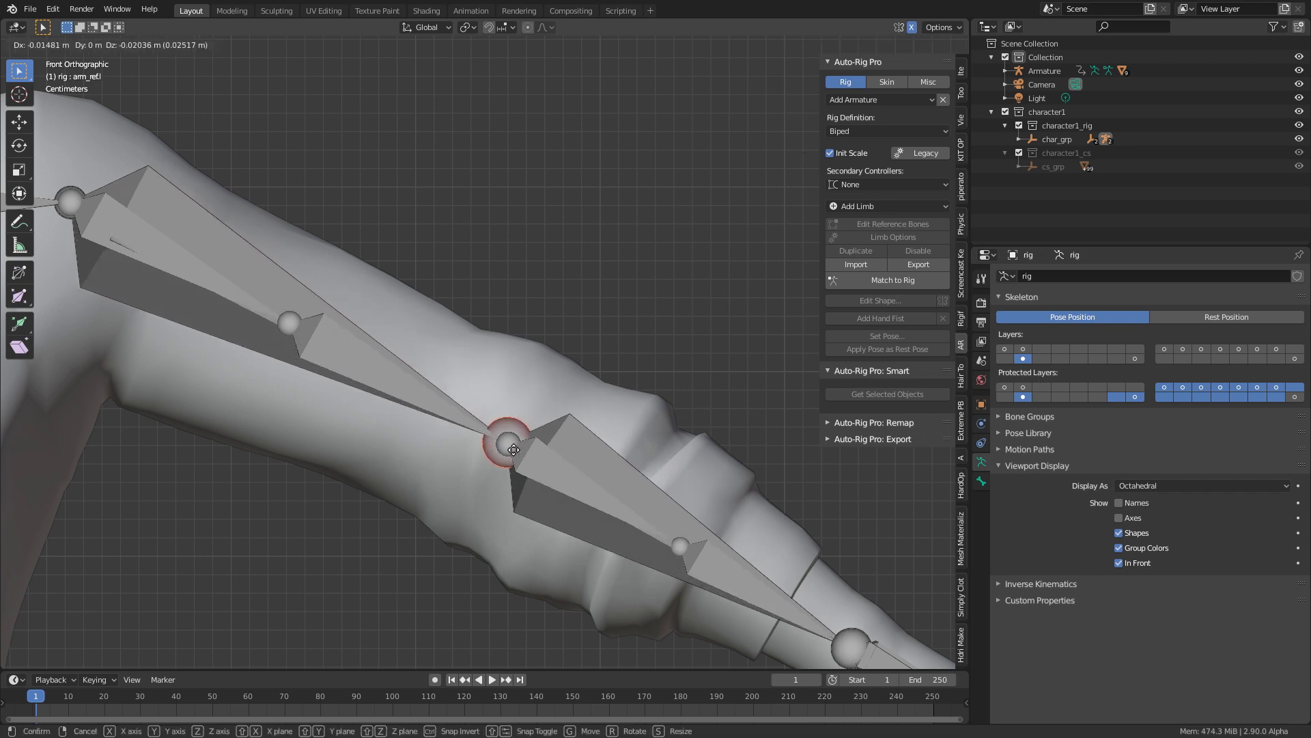
click(502, 462)
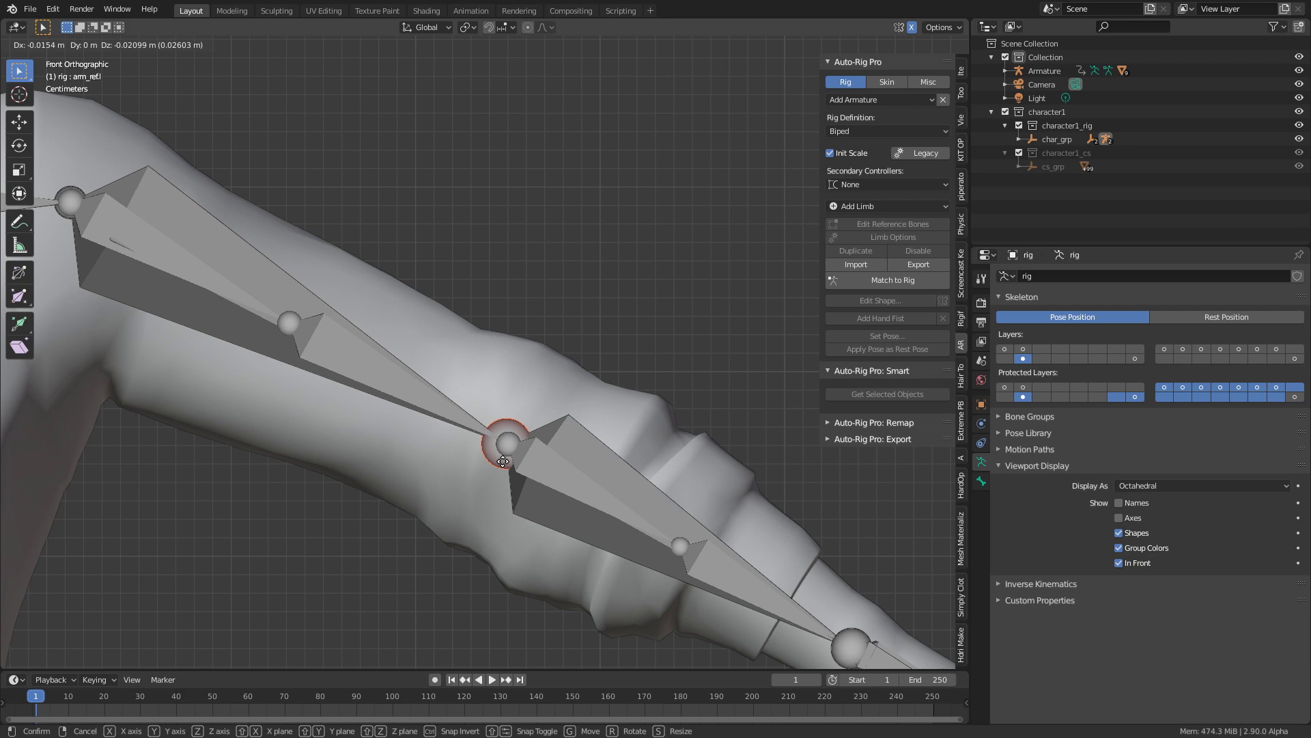
scroll(514, 434, up, 8)
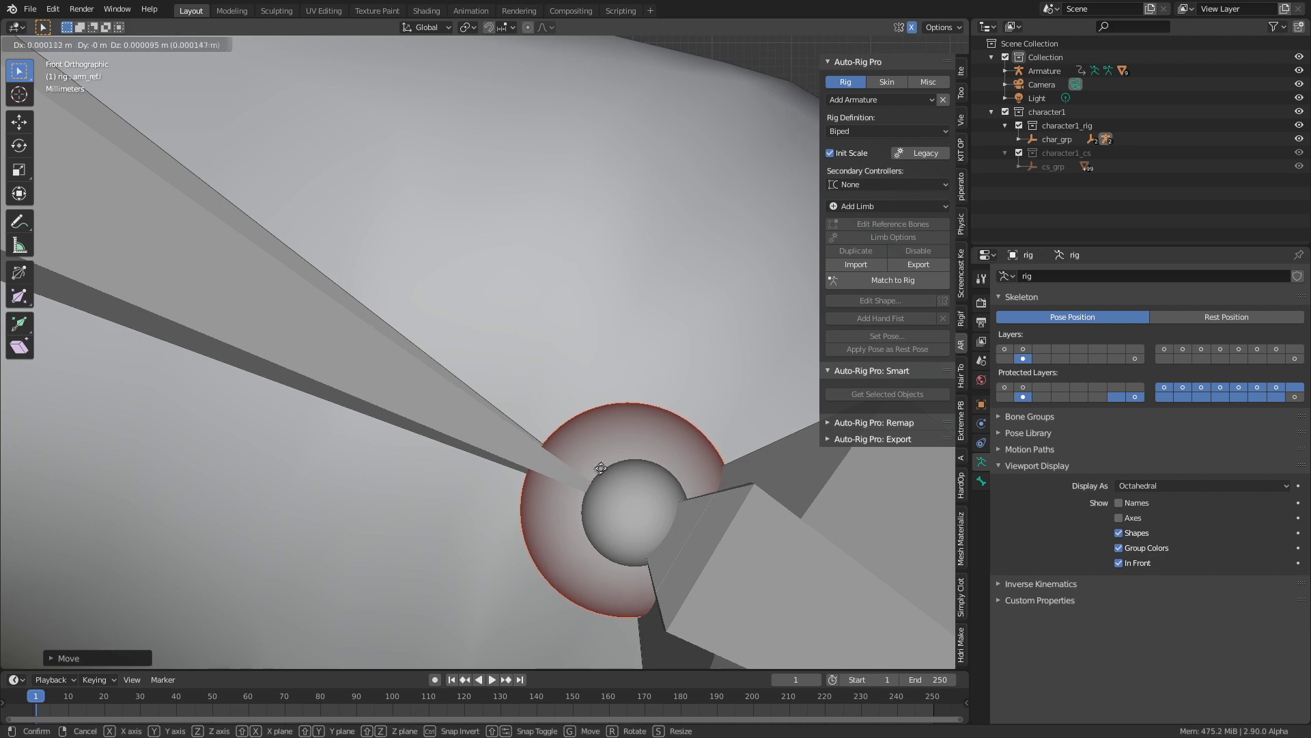
scroll(602, 546, down, 10)
shift+middle_drag(602, 546, 613, 574)
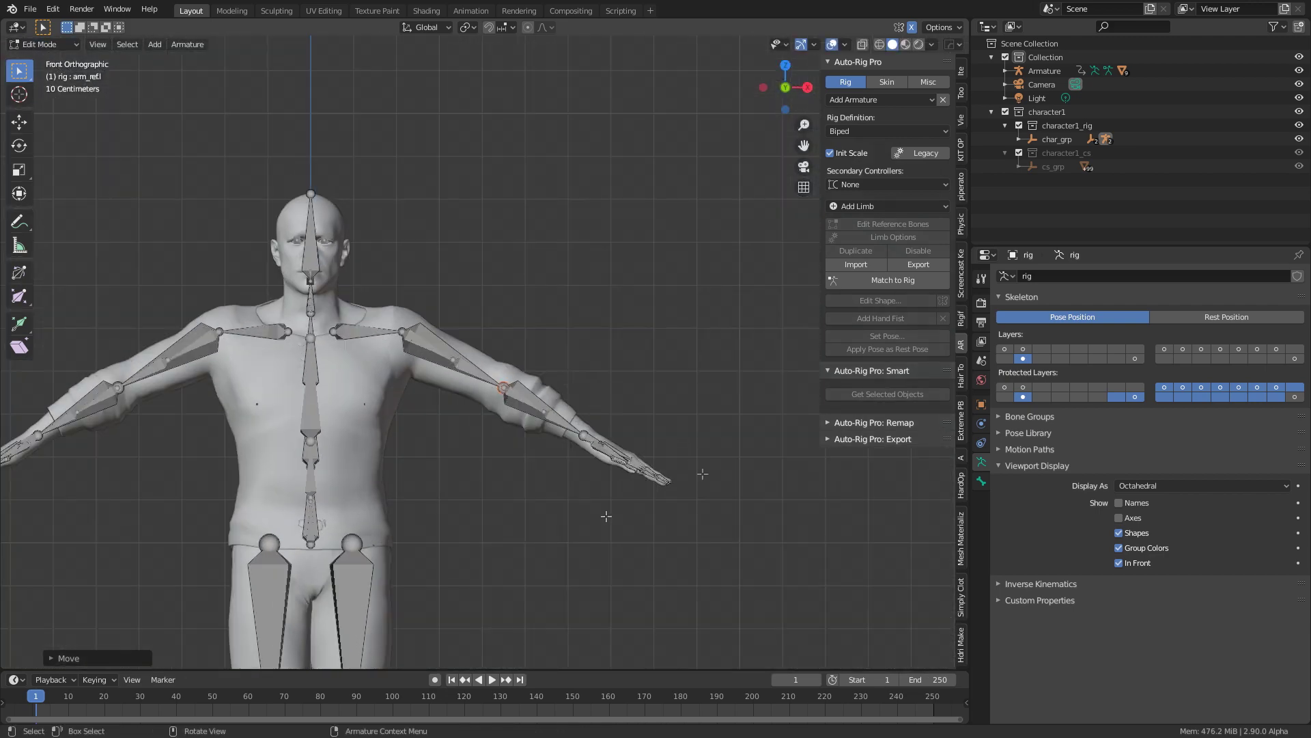
- Match the rig to the corrected reference bones and reset the rotation of all pose controls
click(884, 286)
scroll(686, 445, up, 5)
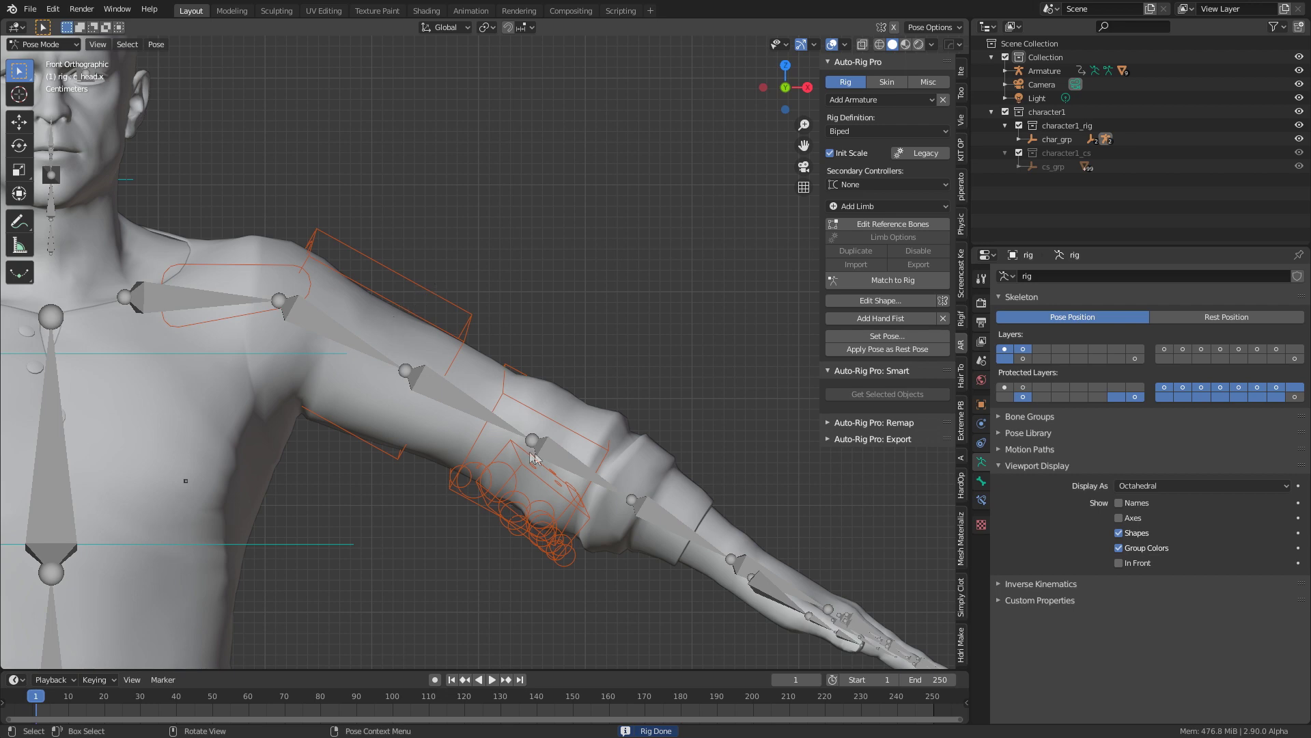
middle_drag(563, 499, 498, 490)
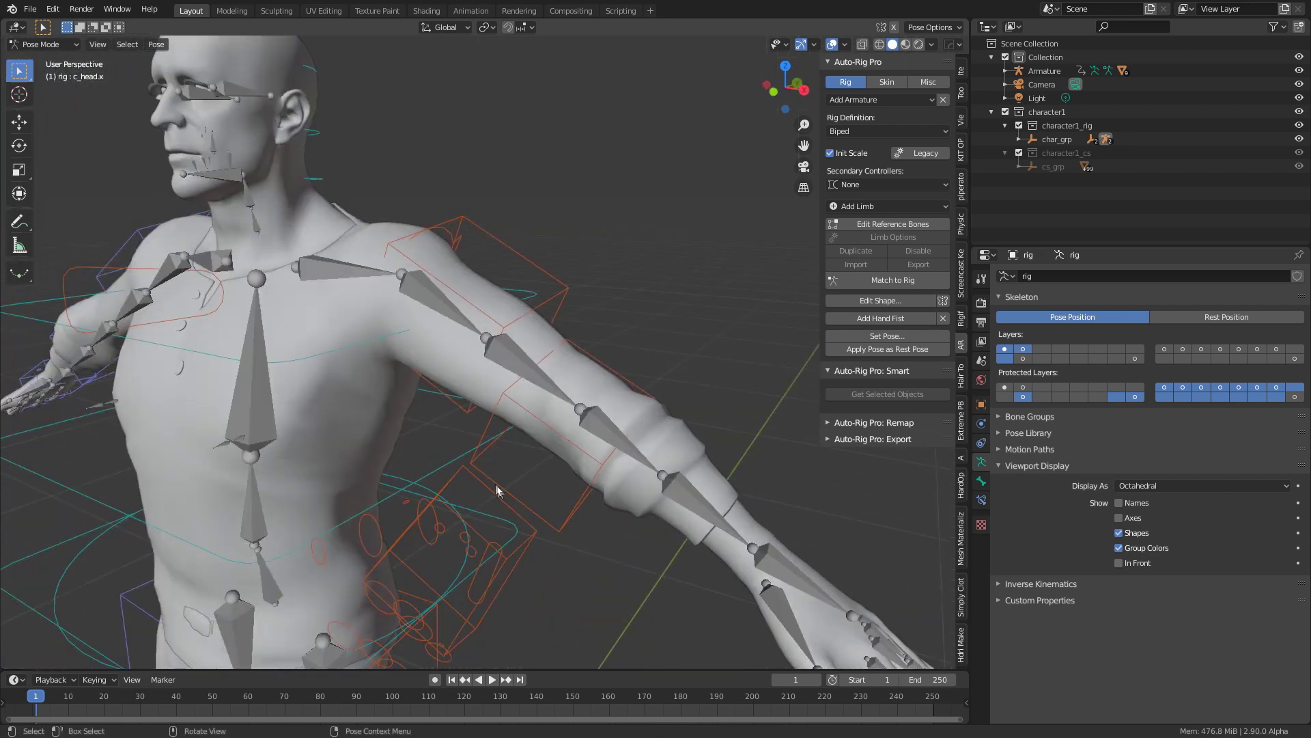
click(478, 405)
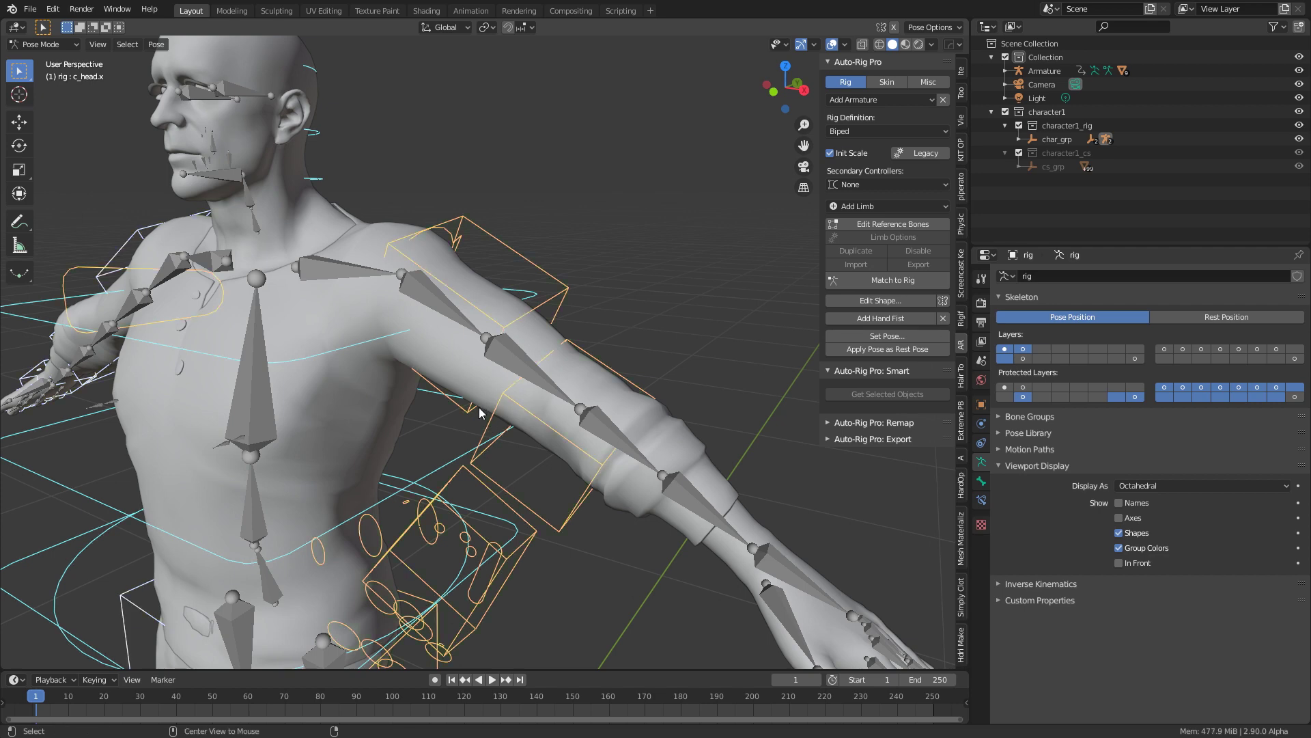
middle_drag(491, 469, 538, 445)
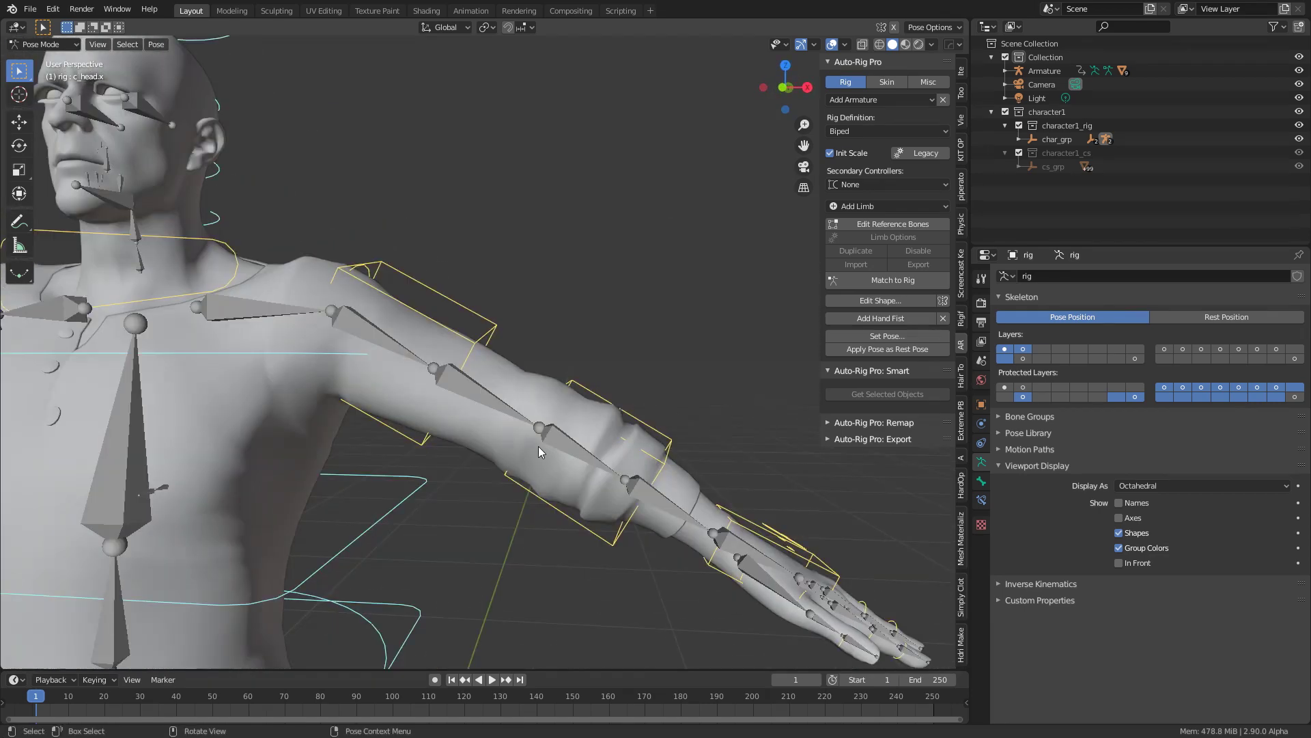
- Fine-tune the left elbow reference joint in front view so it is centered on the original elbow, and match the rig again
key(KP_5)
key(KP_1)
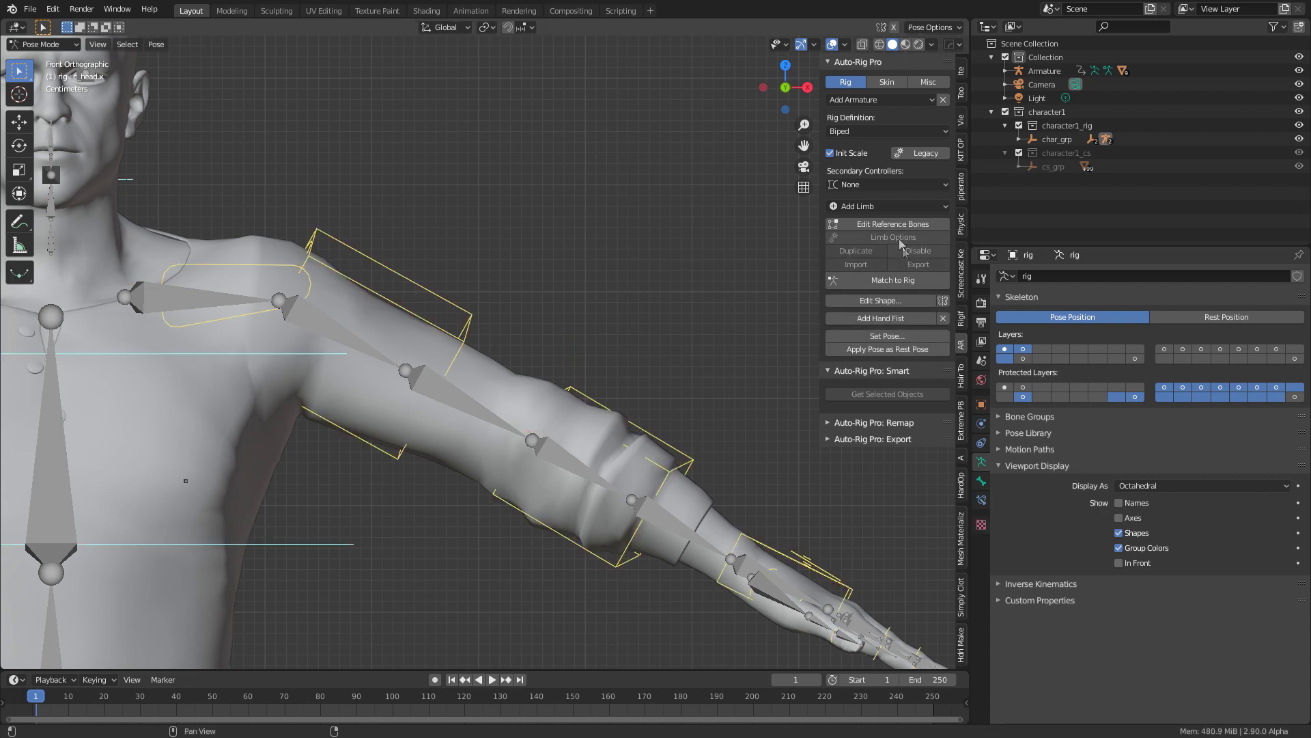
click(893, 224)
click(529, 451)
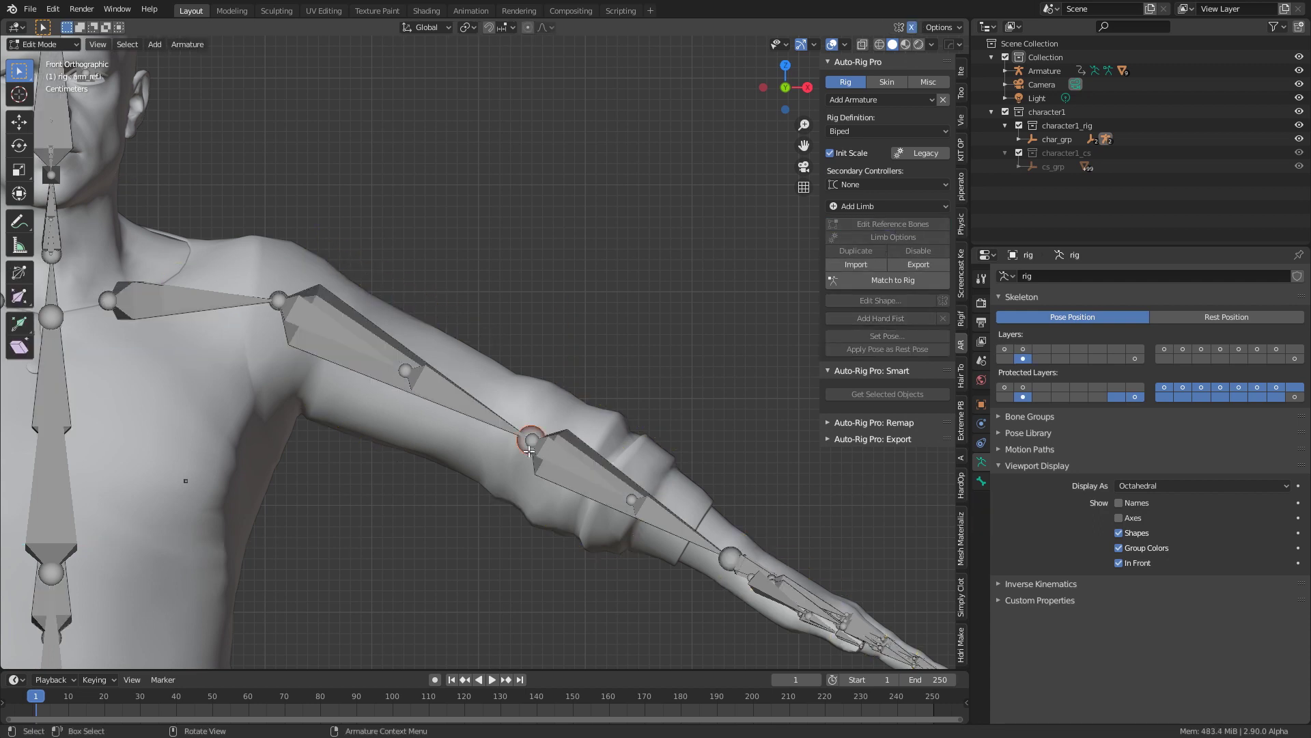
key(g)
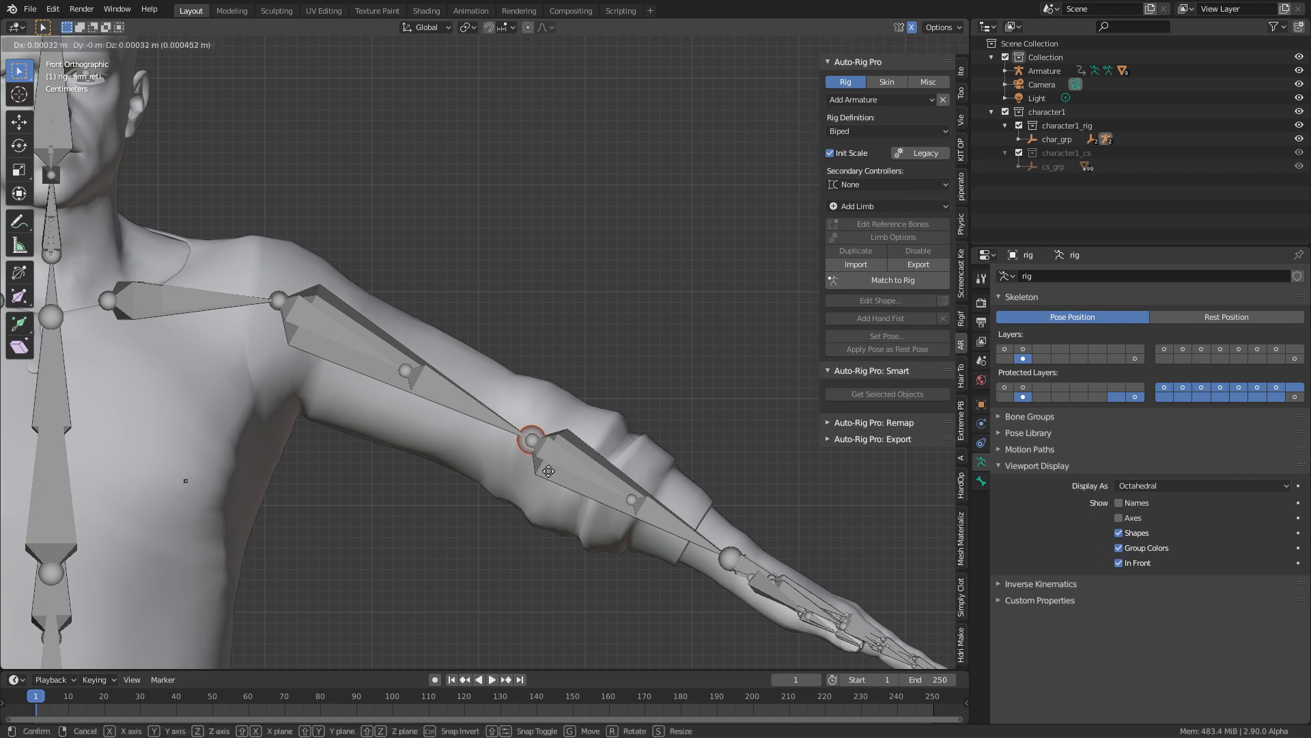
click(552, 467)
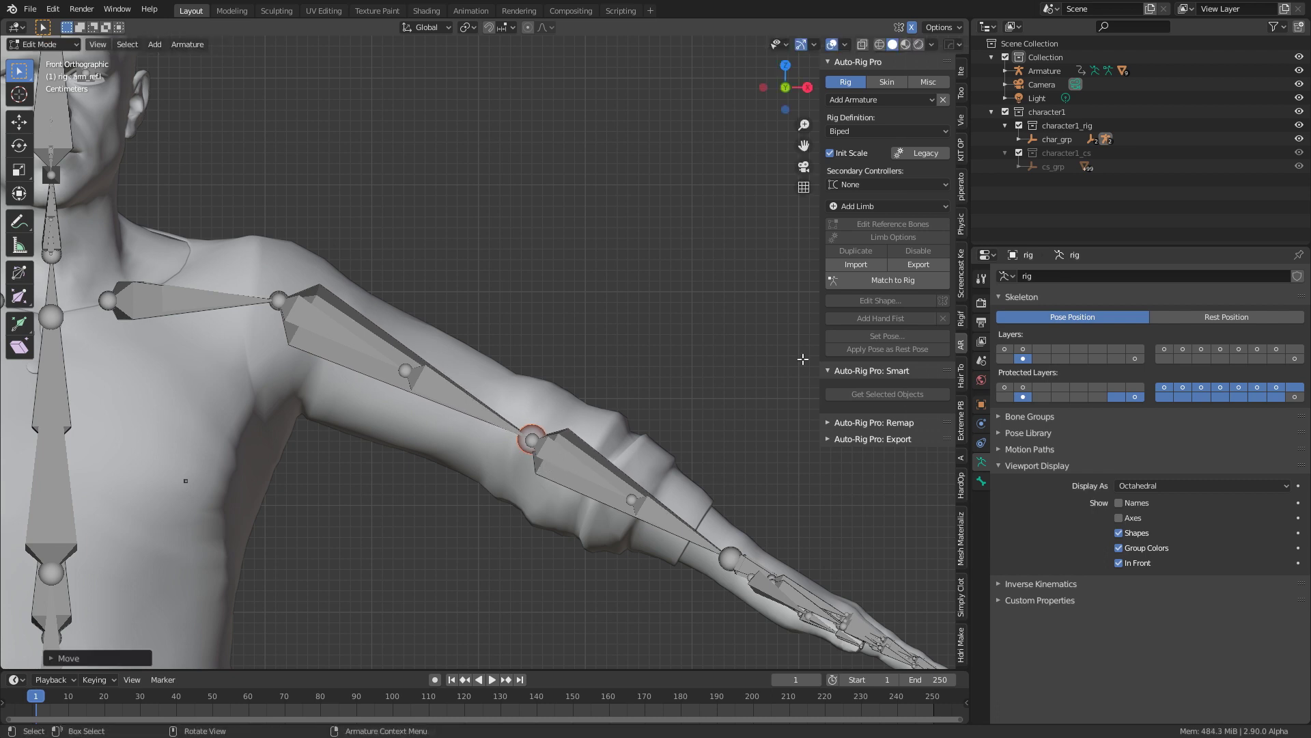
click(879, 285)
- In Object Mode, select all the character meshes, exclude the original armature, and make the Auto-Rig Pro rig the active object
middle_drag(604, 444, 552, 436)
scroll(507, 480, up, 4)
click(41, 45)
click(41, 59)
scroll(437, 342, down, 3)
scroll(532, 369, up, 2)
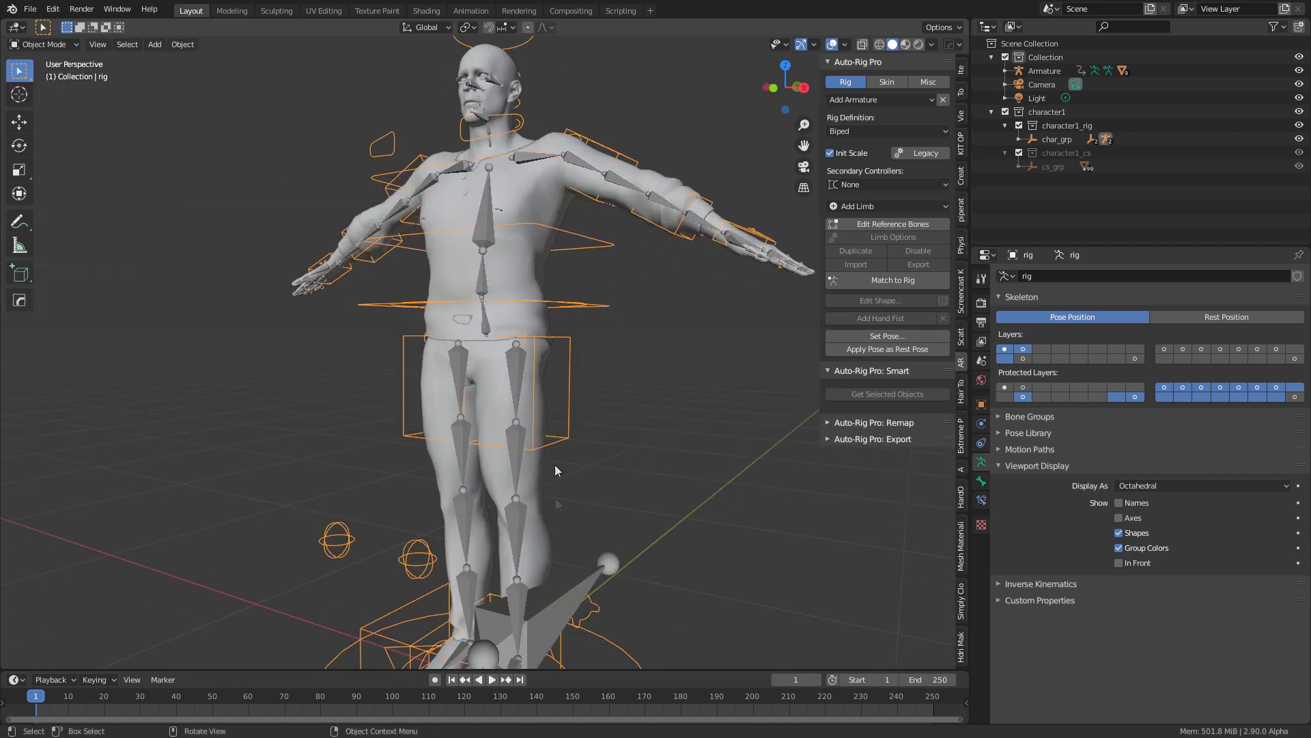
key(a)
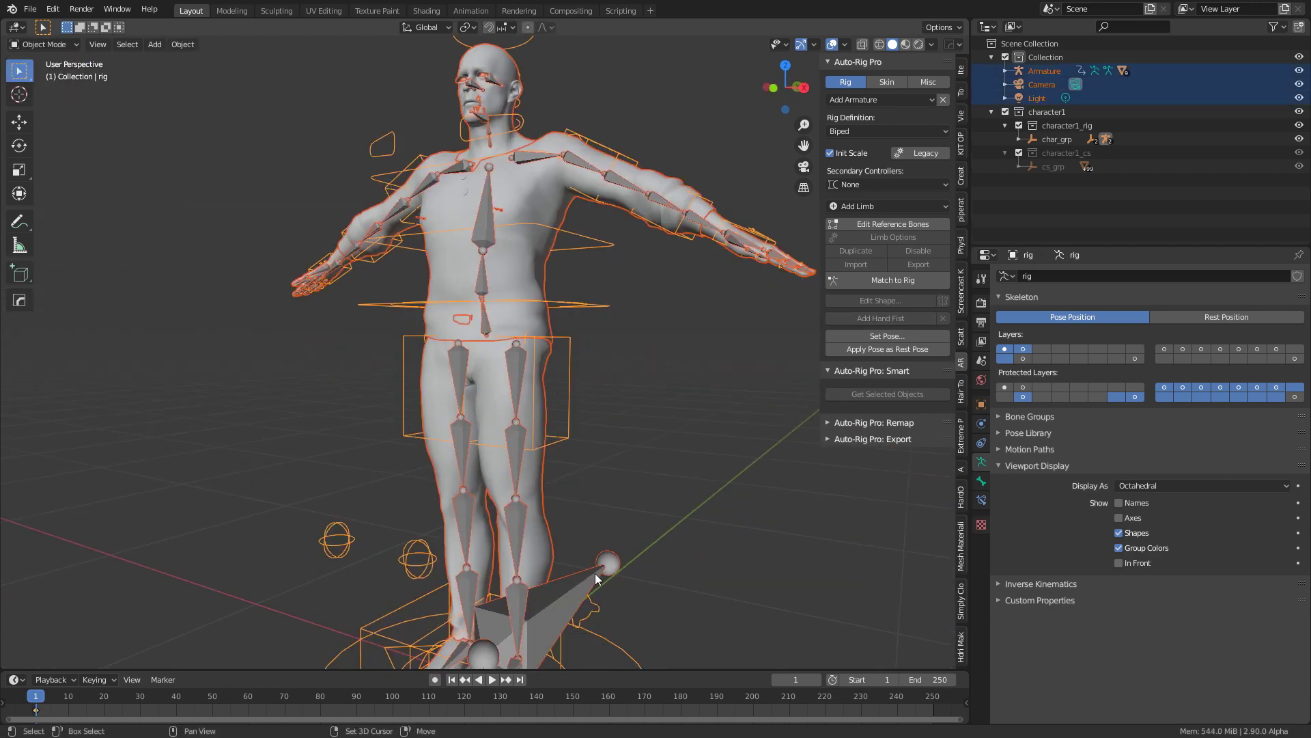
shift+click(596, 575)
middle_drag(611, 509, 545, 437)
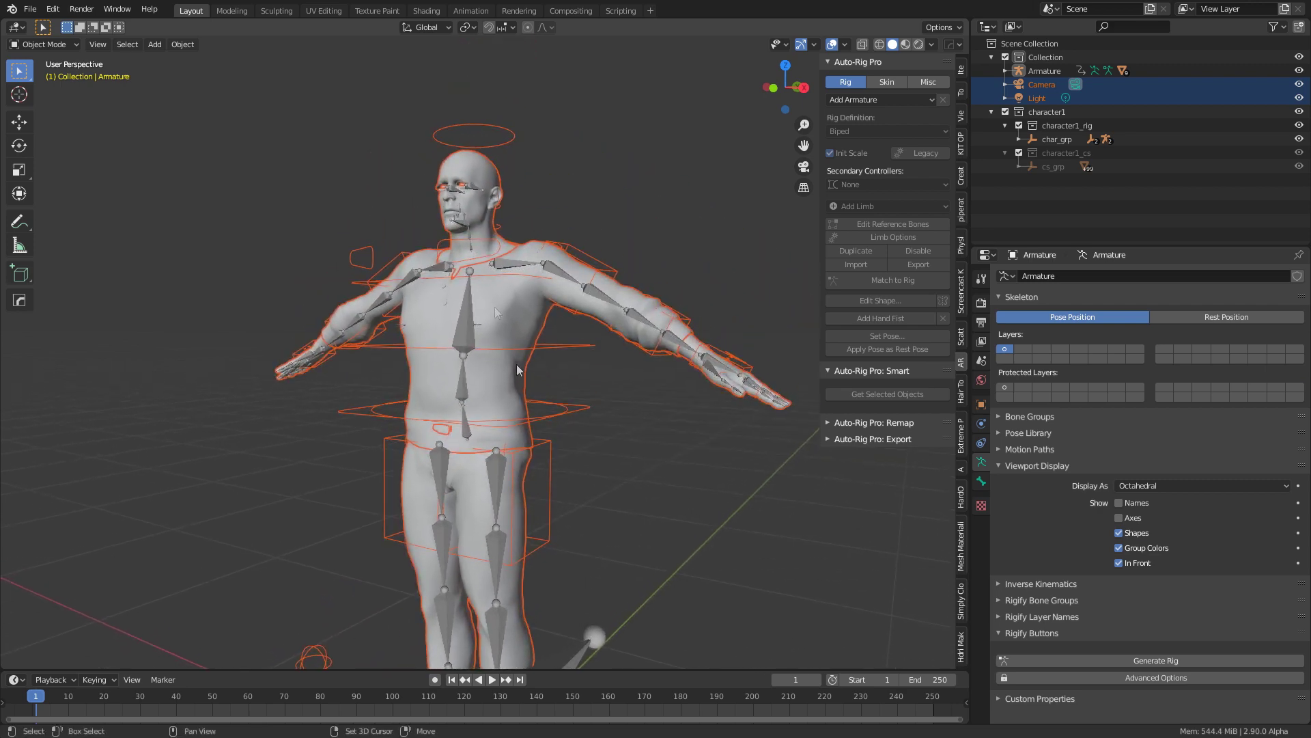
shift+click(481, 209)
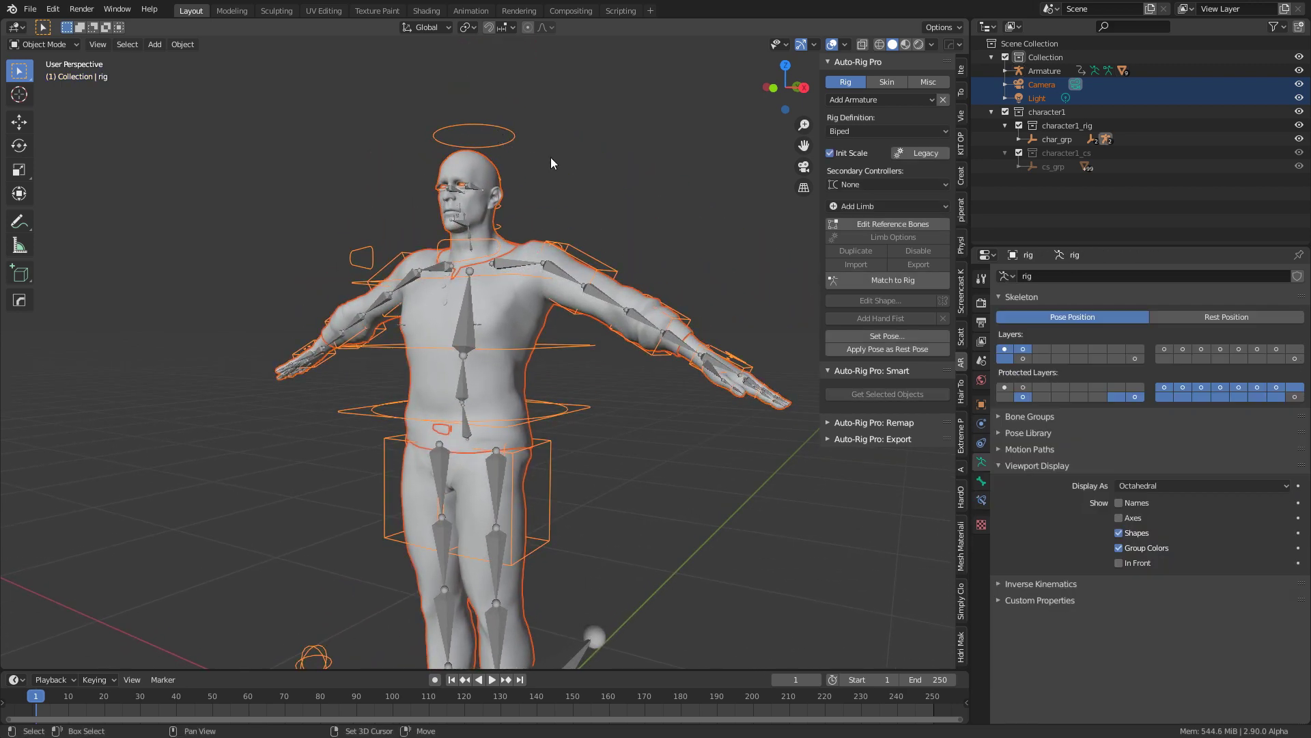
- Bind the selected character meshes to the Auto-Rig Pro rig
shift+middle_drag(550, 162, 565, 213)
click(886, 82)
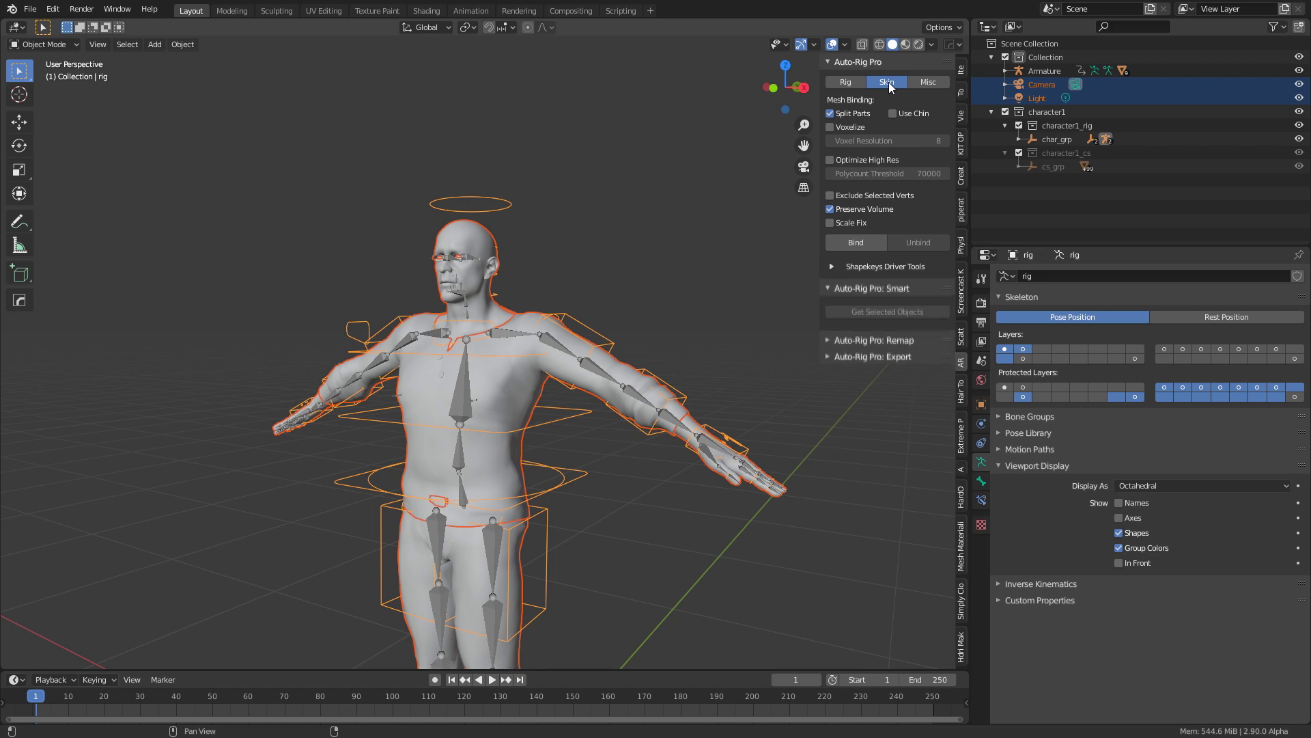
click(857, 244)
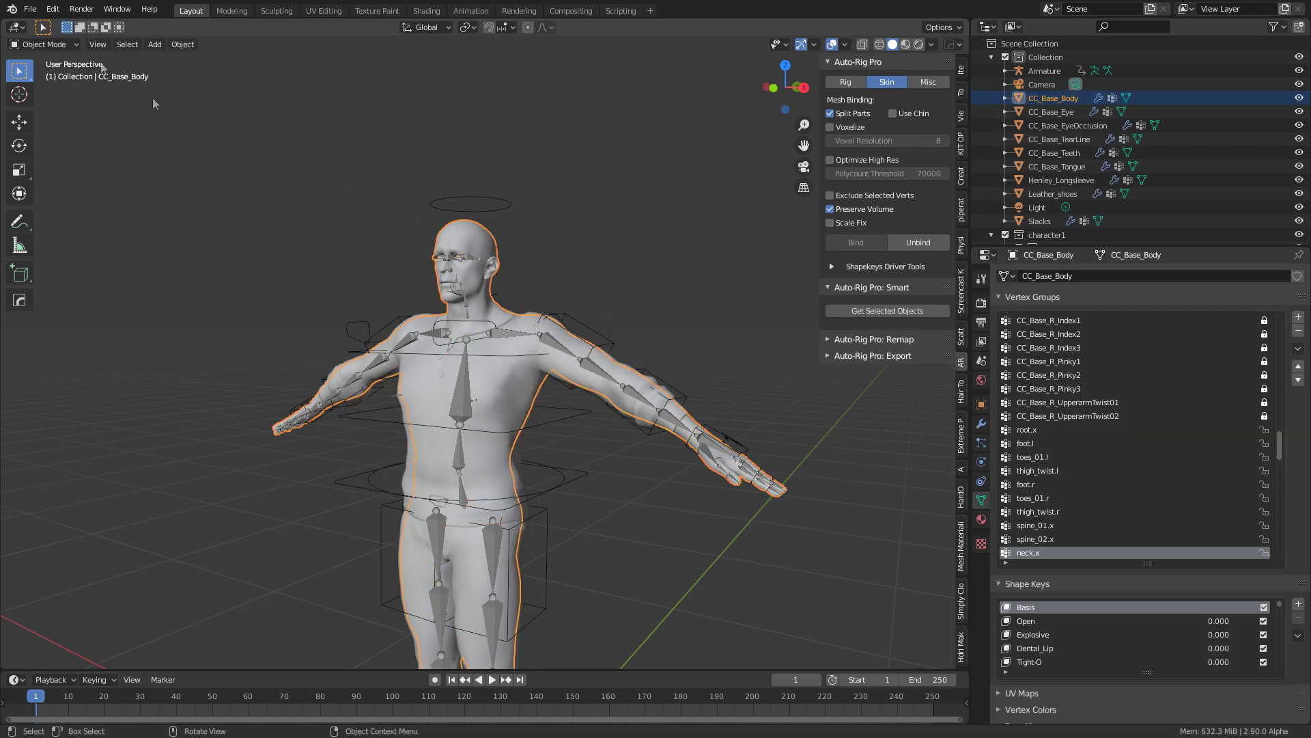
- Test the bound left arm in Pose Mode by trial-rotating its upper-arm FK control about Z and its forearm FK control
click(612, 348)
click(48, 44)
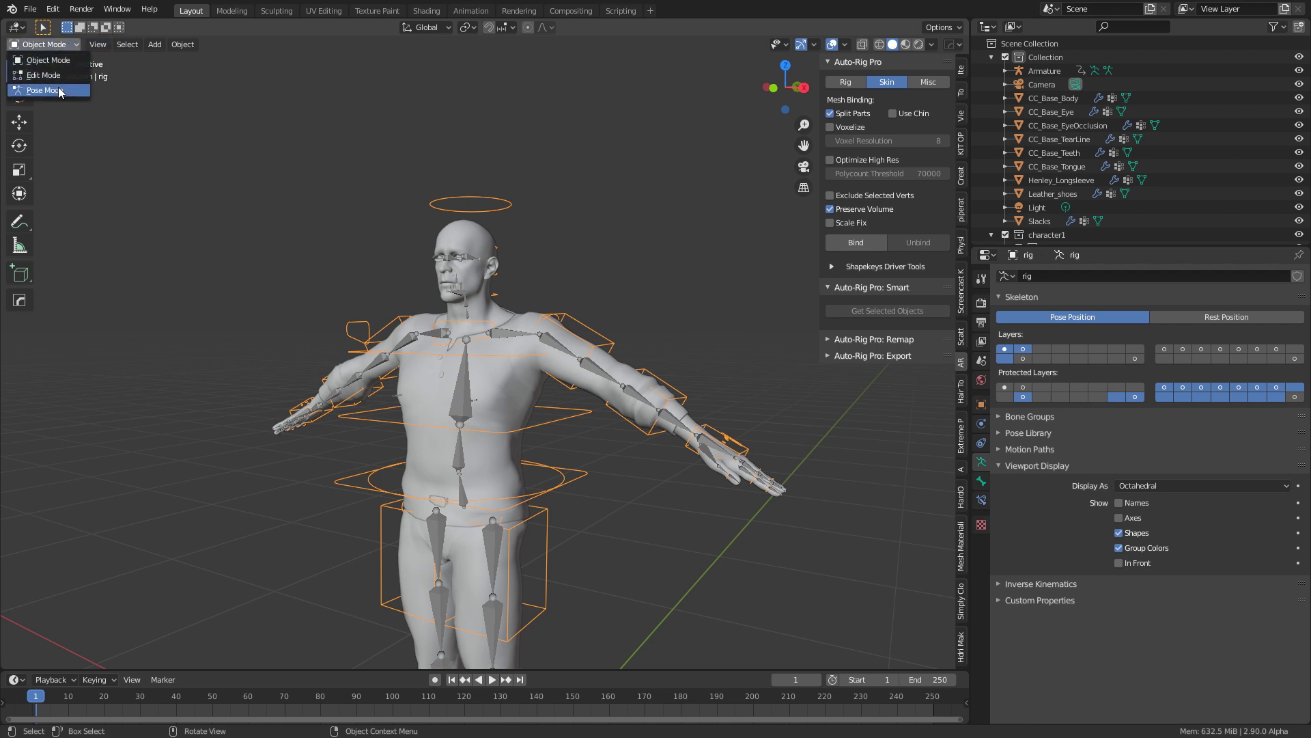
click(37, 88)
click(597, 358)
key(t)
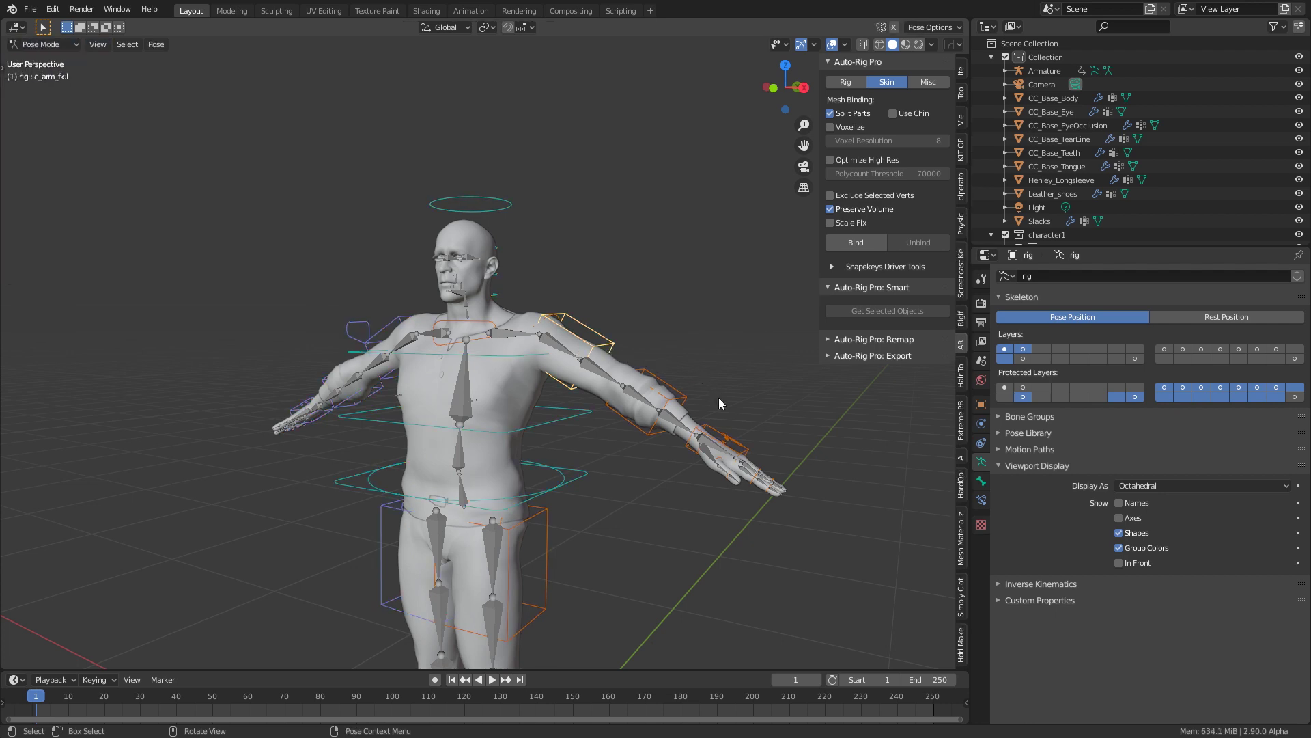
key(r)
key(z)
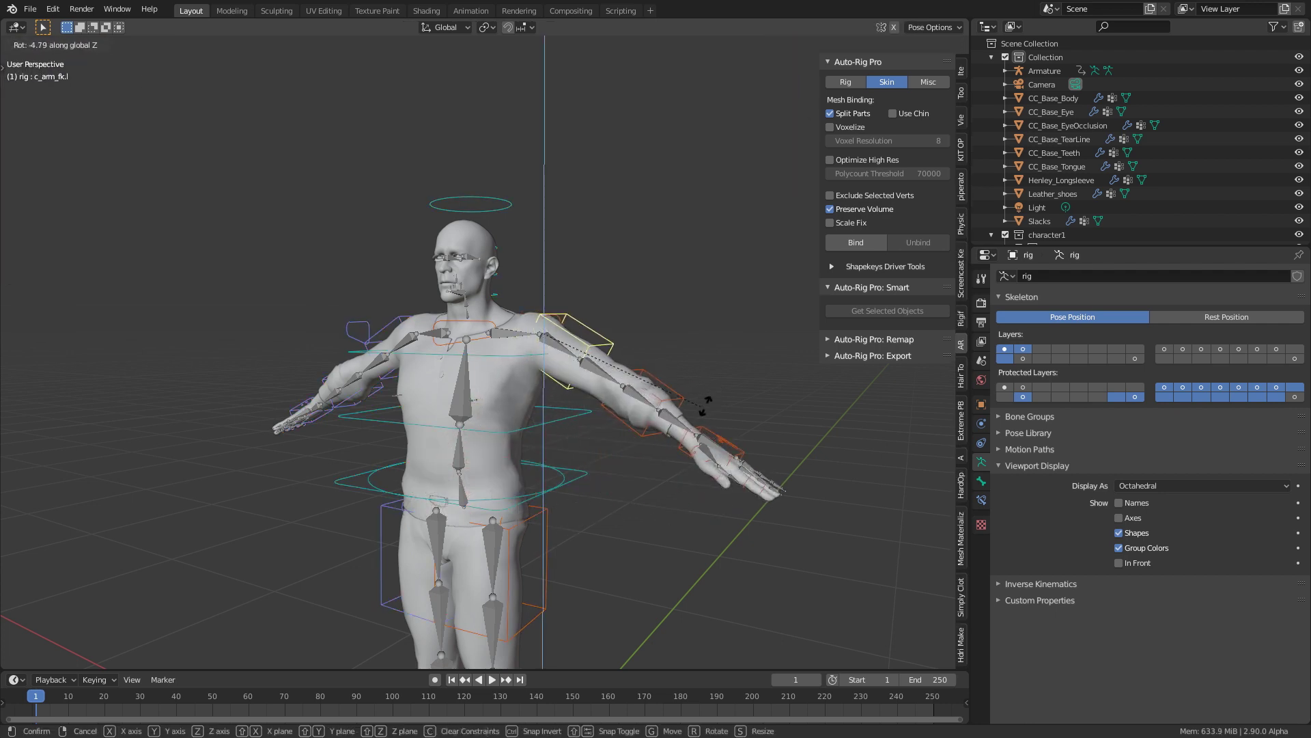
click(683, 390)
click(683, 391)
key(r)
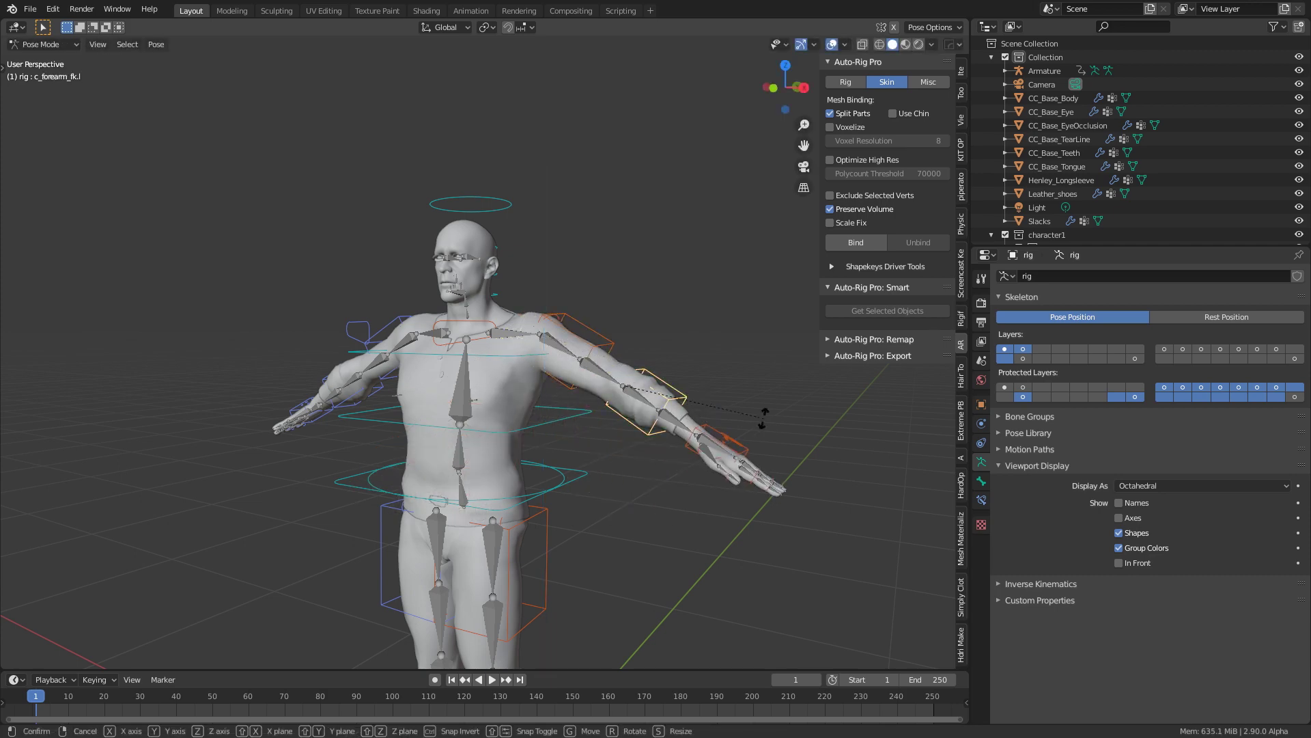
right_click(659, 425)
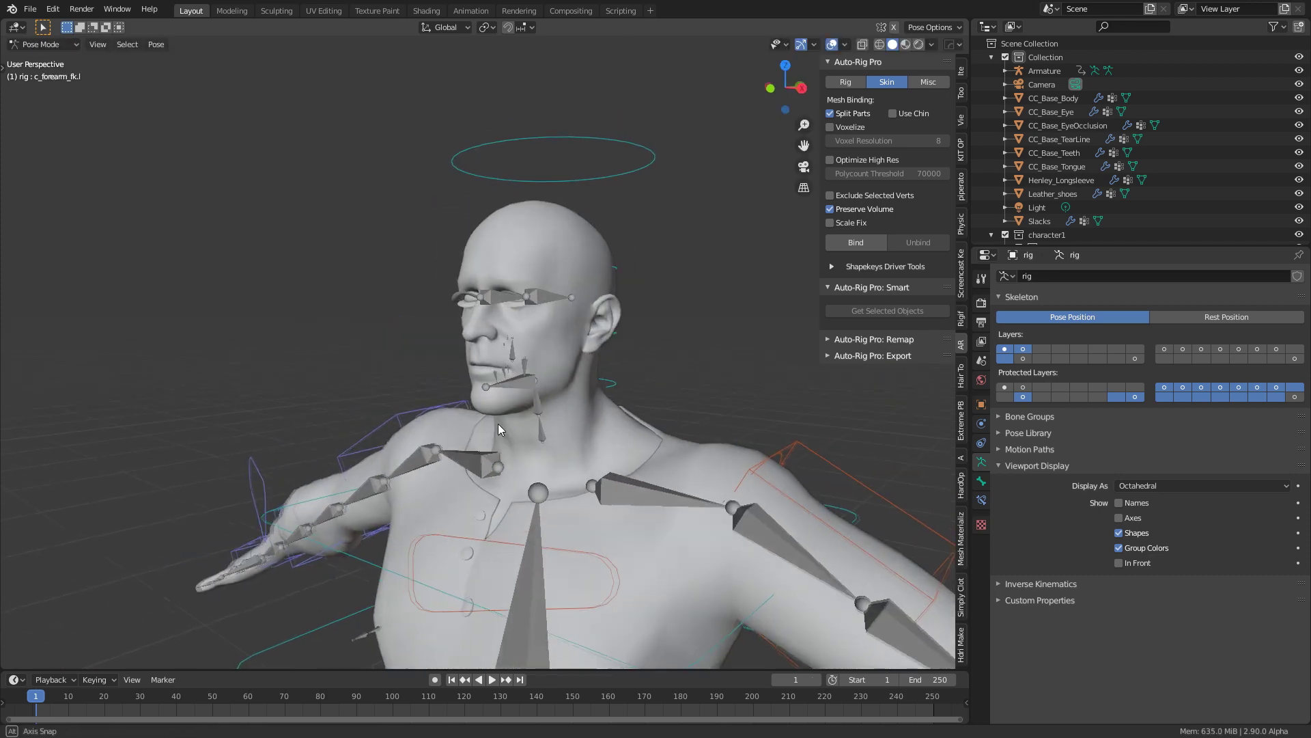
- Put the original armature in Pose Mode and trial-rotate its CC_Base_JawRoot bone about the global X axis
scroll(498, 429, up, 2)
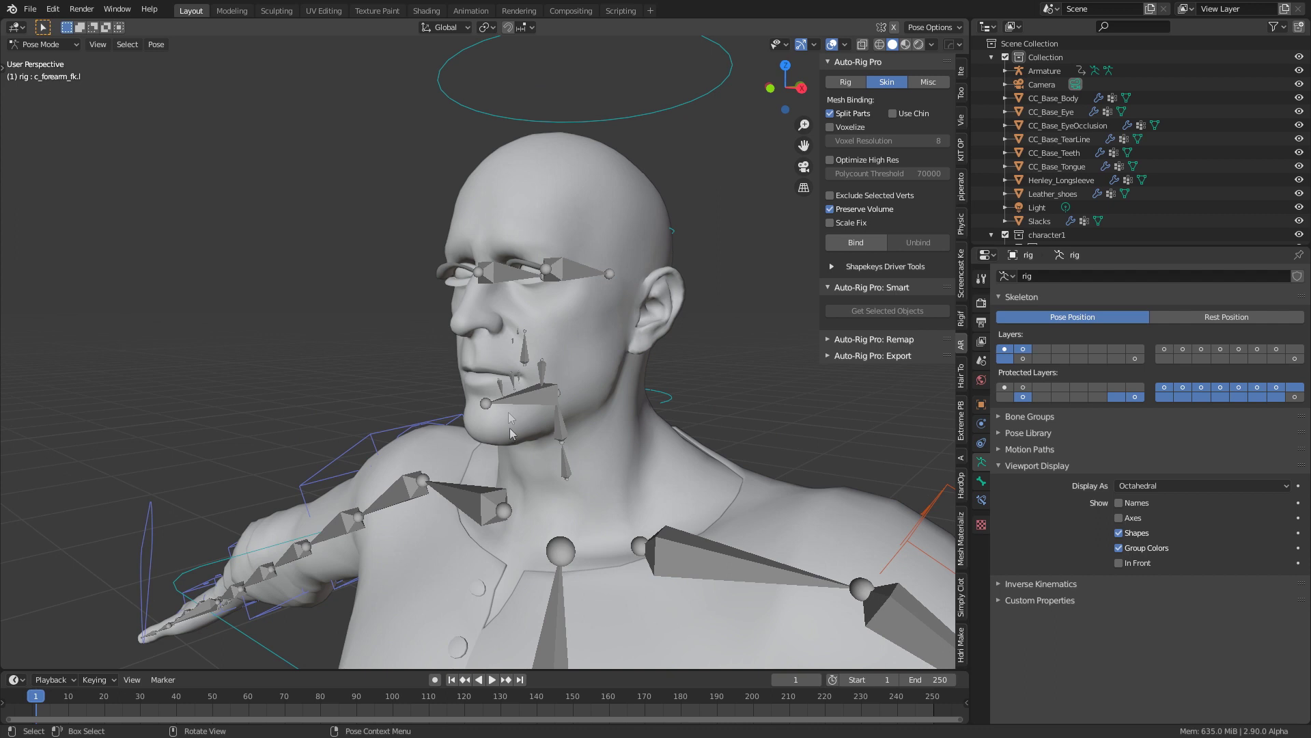
click(45, 45)
click(61, 60)
click(545, 402)
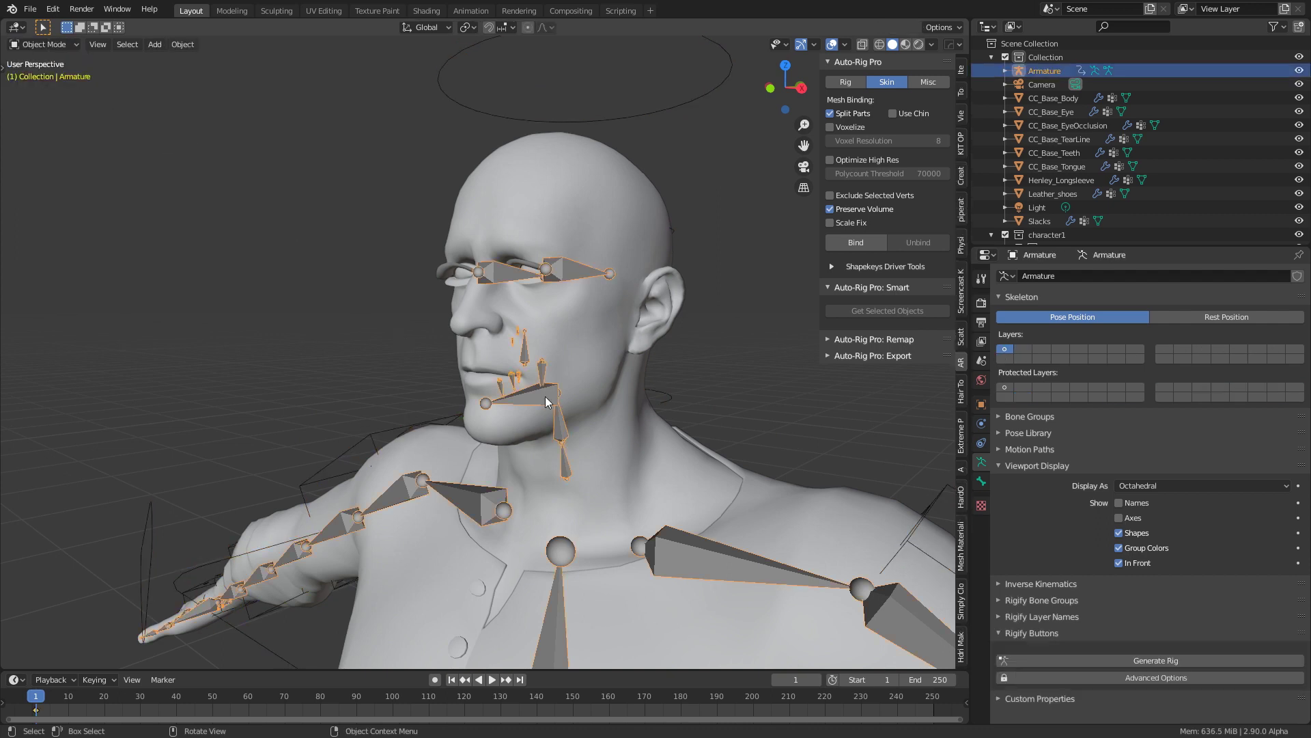
click(44, 45)
click(56, 96)
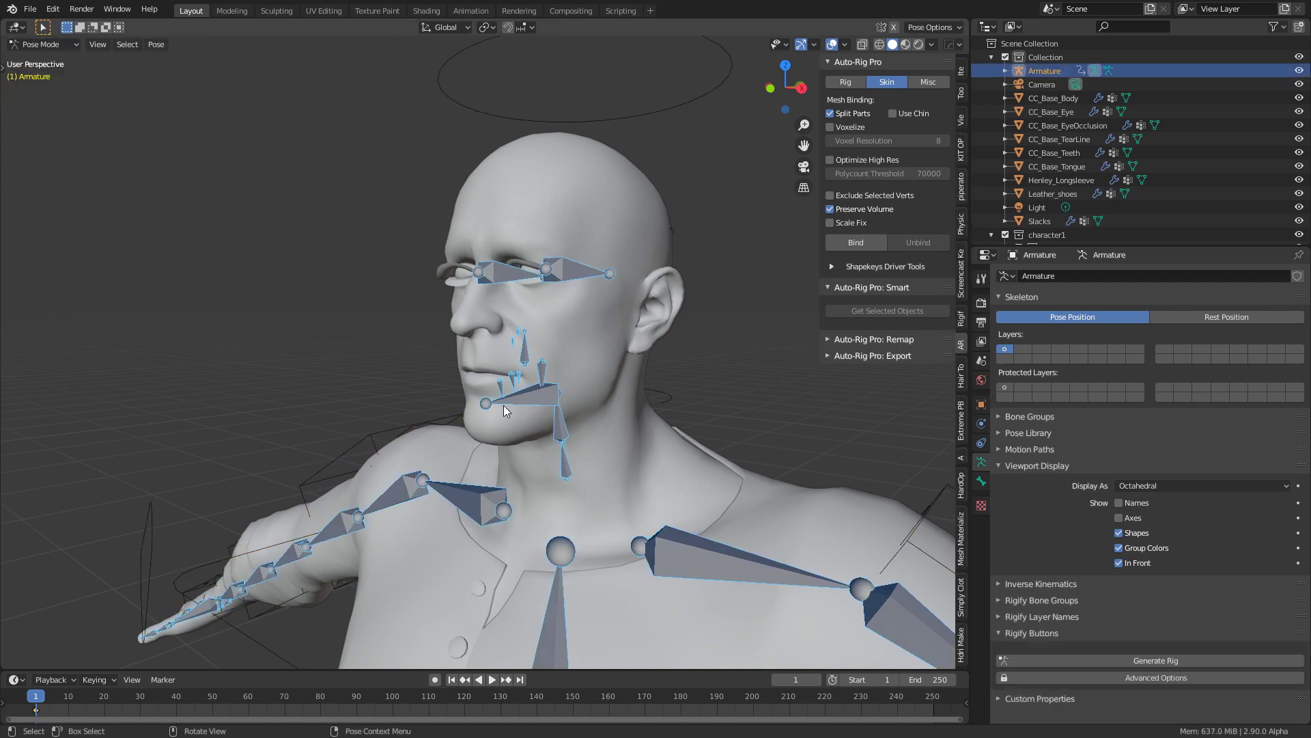
click(543, 384)
click(545, 377)
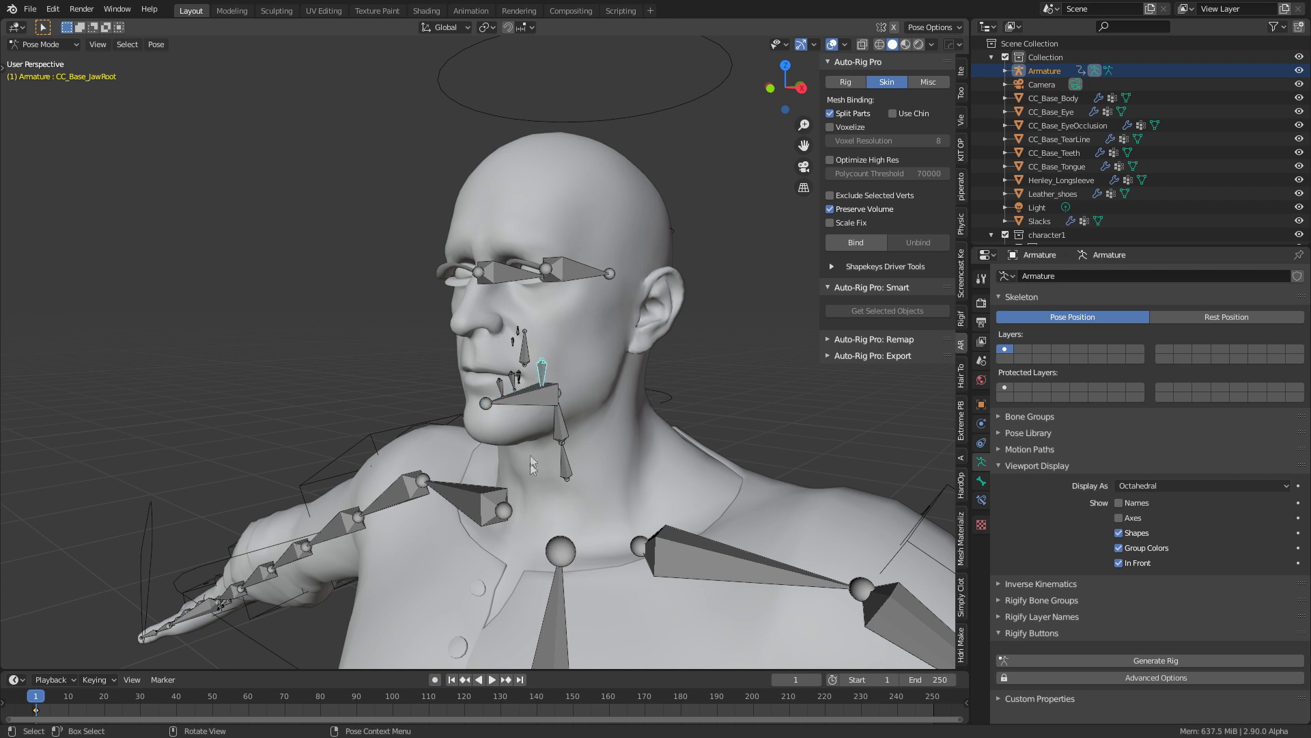
key(r)
key(x)
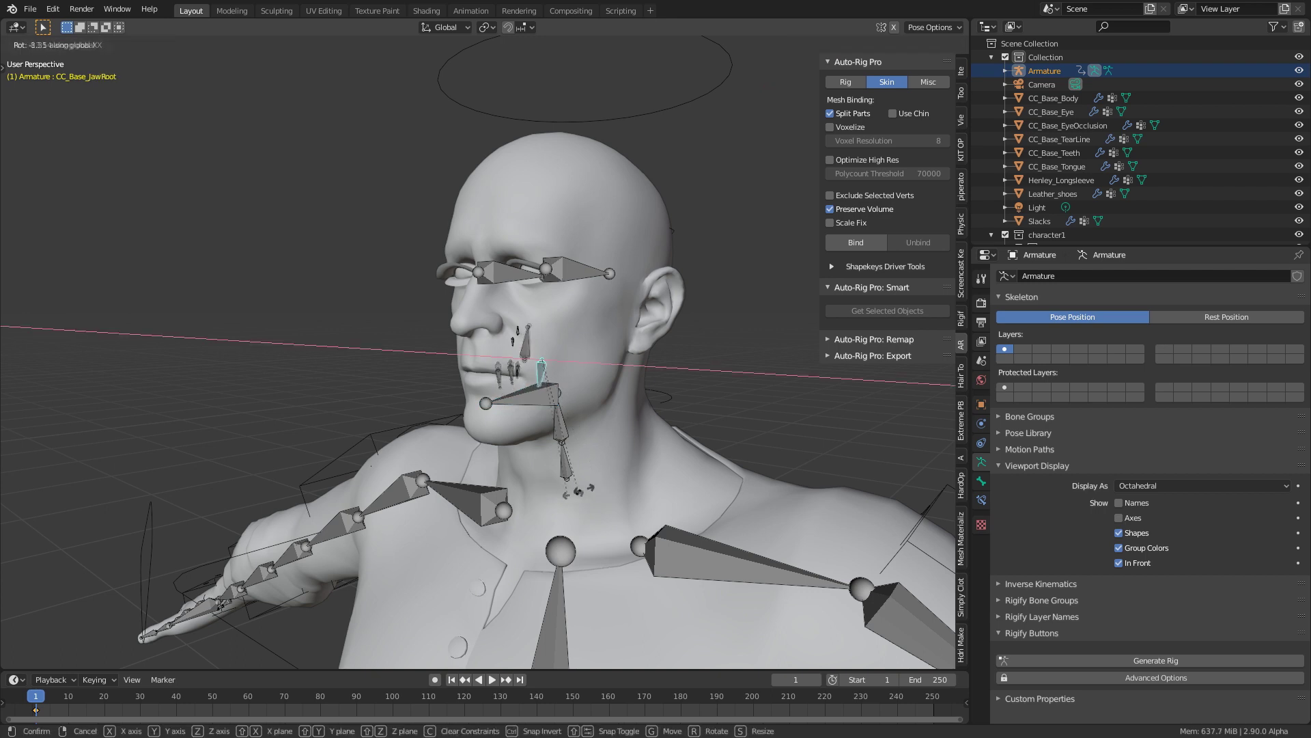
click(608, 479)
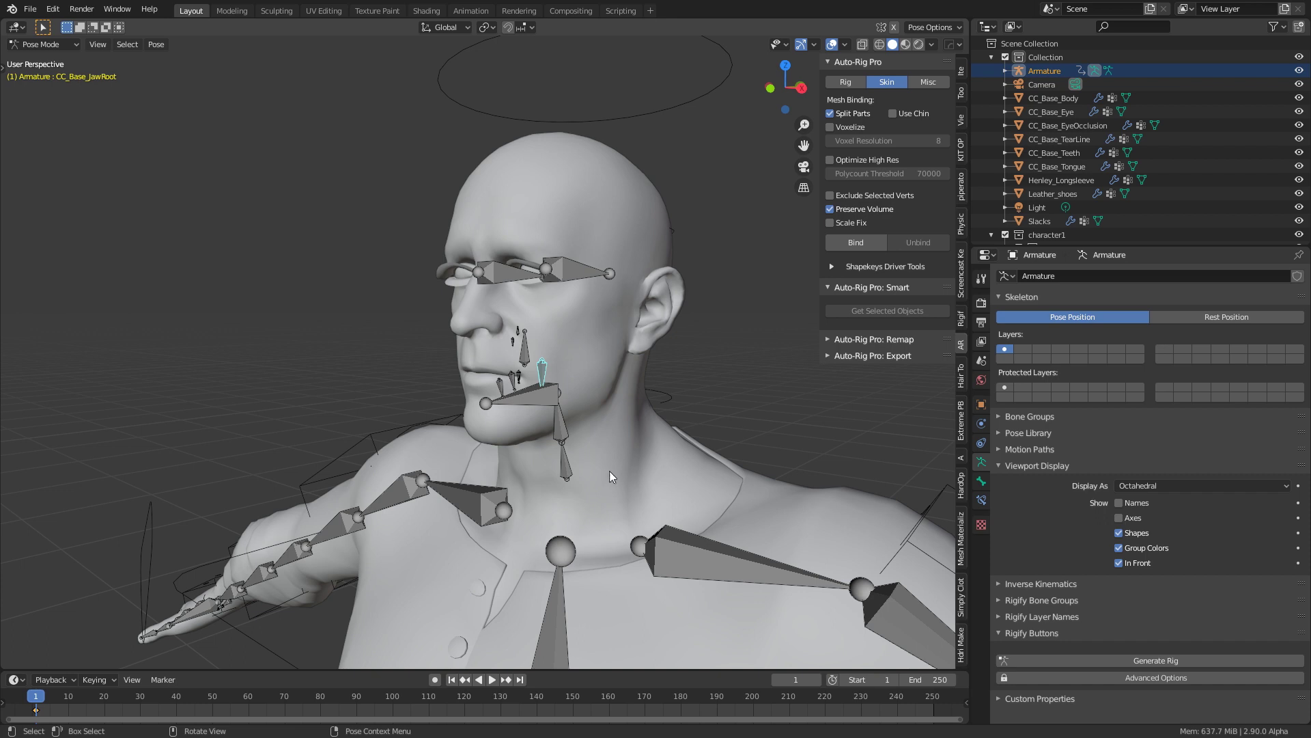
- In Edit Mode, delete the original armature's neck, spine, arm, hand and leg bones, keeping the facial bones
click(41, 45)
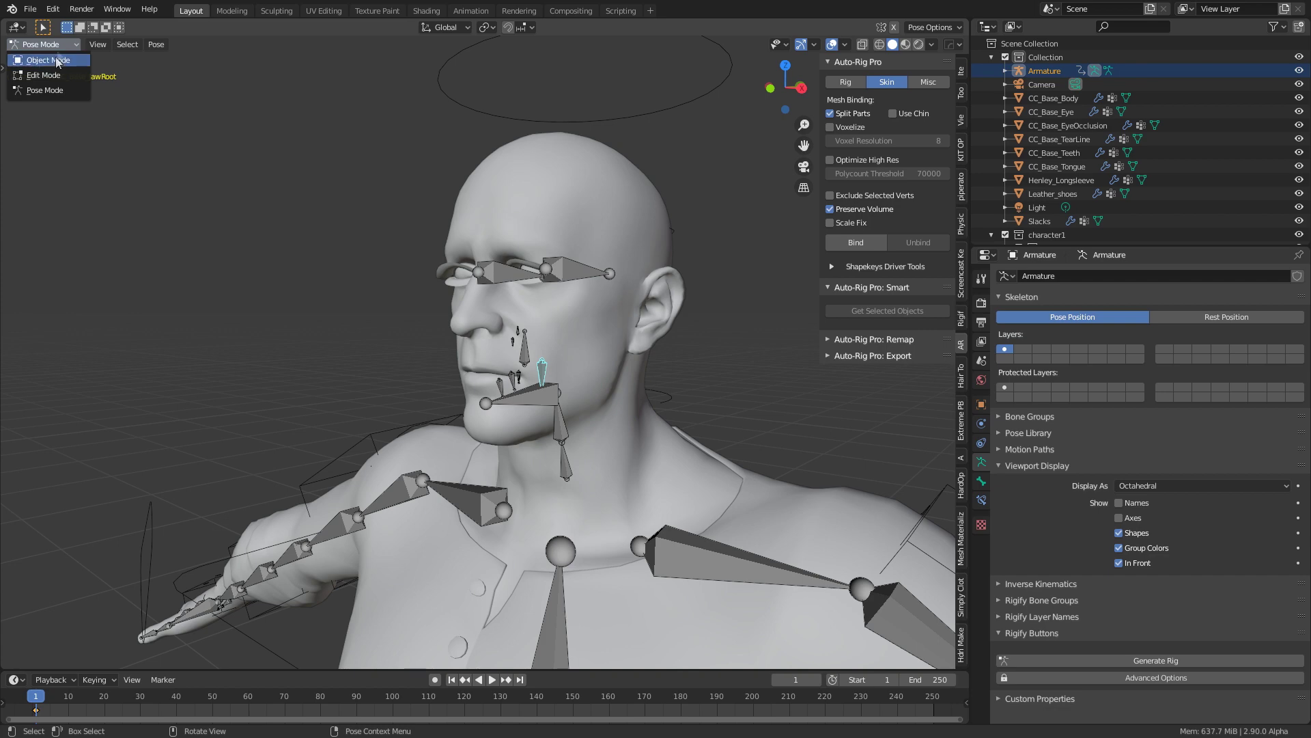
click(34, 71)
click(564, 432)
key(KP_1)
scroll(565, 470, down, 6)
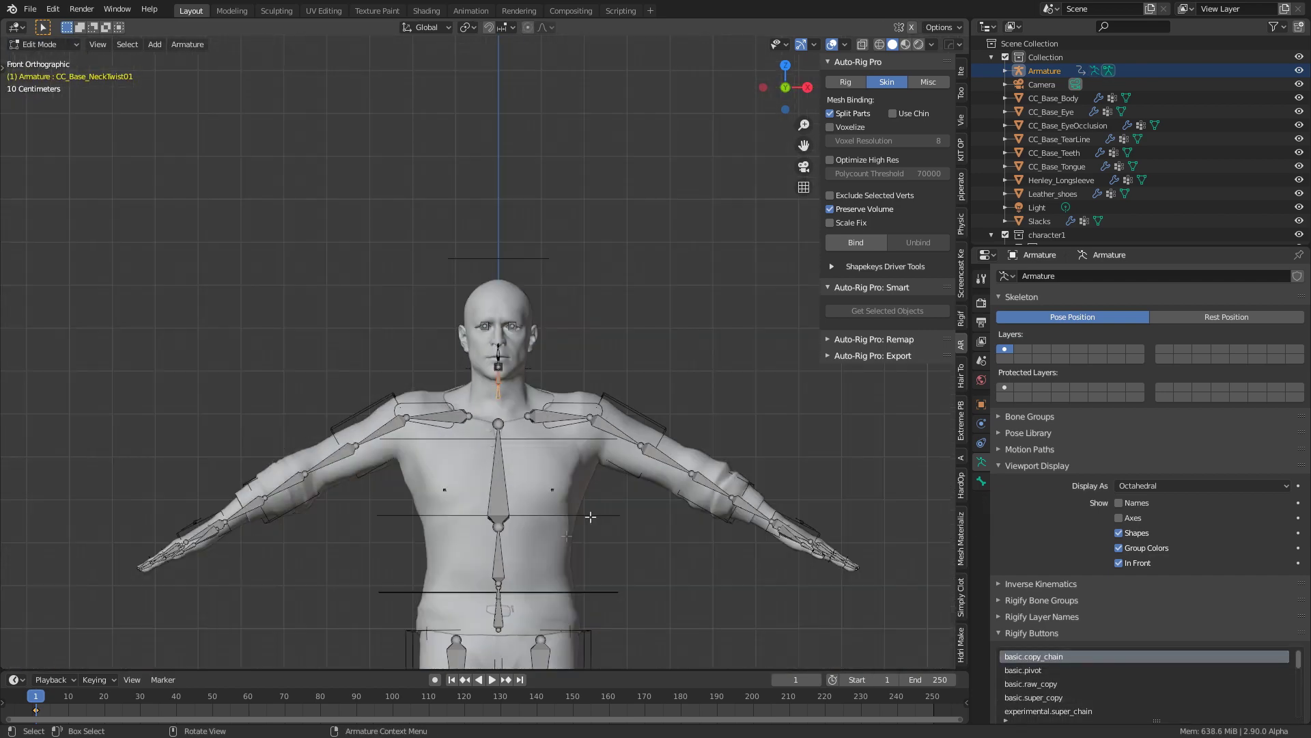
key(c)
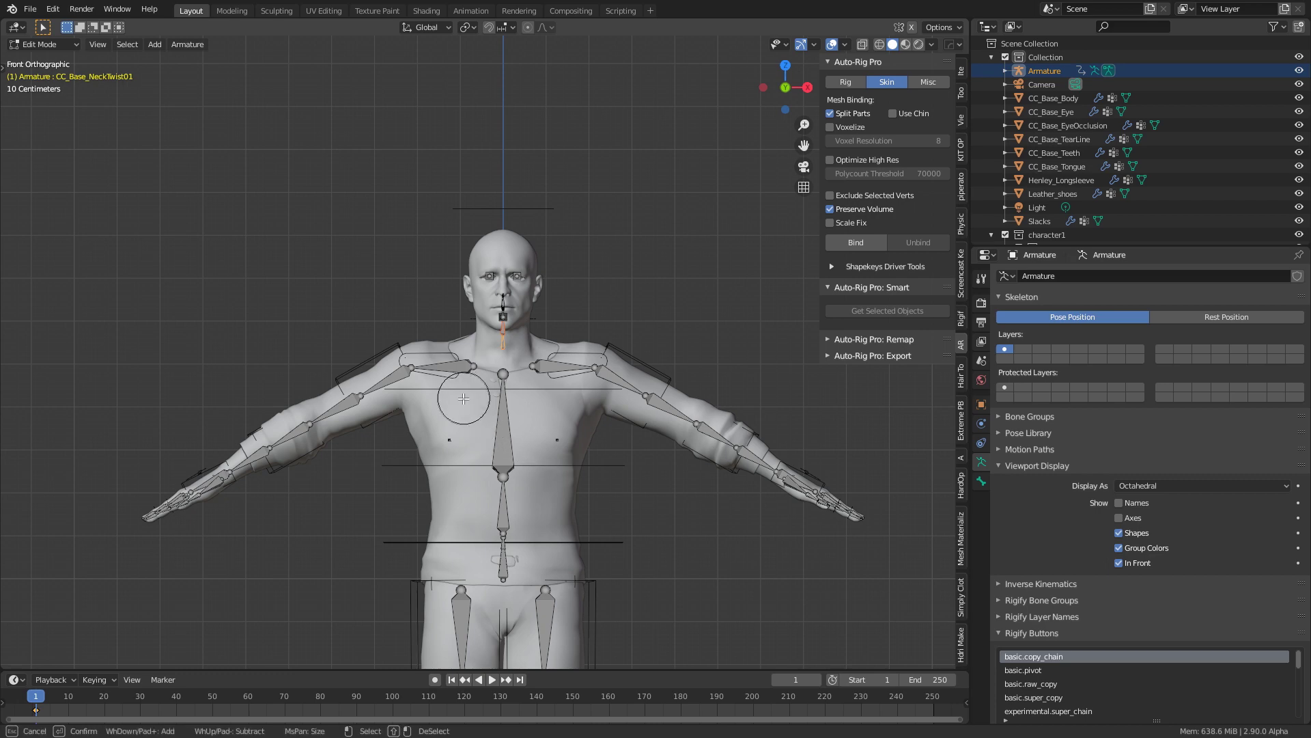
mouse_move(454, 403)
mouse_down()
mouse_move(381, 392)
mouse_move(135, 542)
mouse_move(488, 449)
mouse_move(503, 401)
mouse_move(499, 491)
mouse_move(534, 540)
mouse_move(568, 385)
mouse_move(631, 399)
mouse_move(848, 527)
mouse_up()
right_click(849, 526)
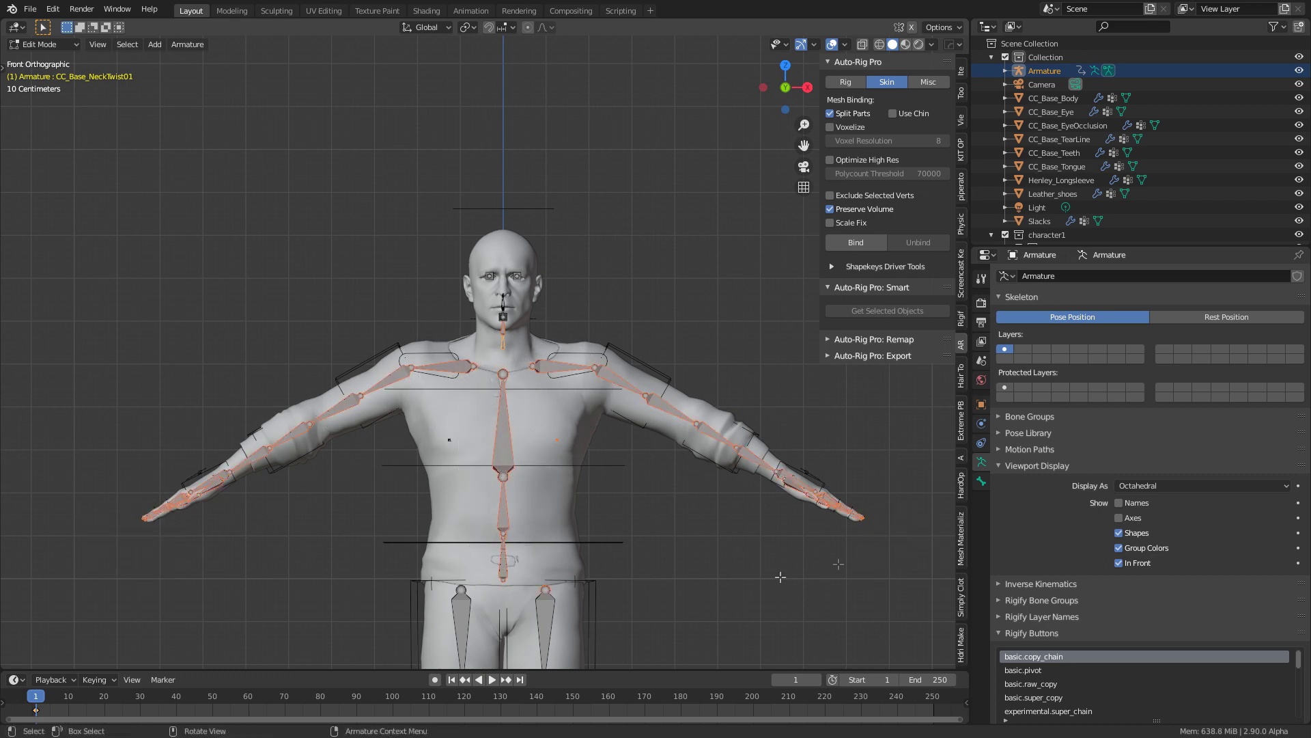
shift+middle_drag(591, 589, 586, 454)
scroll(585, 454, down, 2)
key(c)
mouse_move(504, 358)
mouse_down()
mouse_move(519, 614)
mouse_move(523, 342)
mouse_up()
right_click(606, 336)
middle_drag(606, 336, 471, 444)
scroll(467, 451, up, 5)
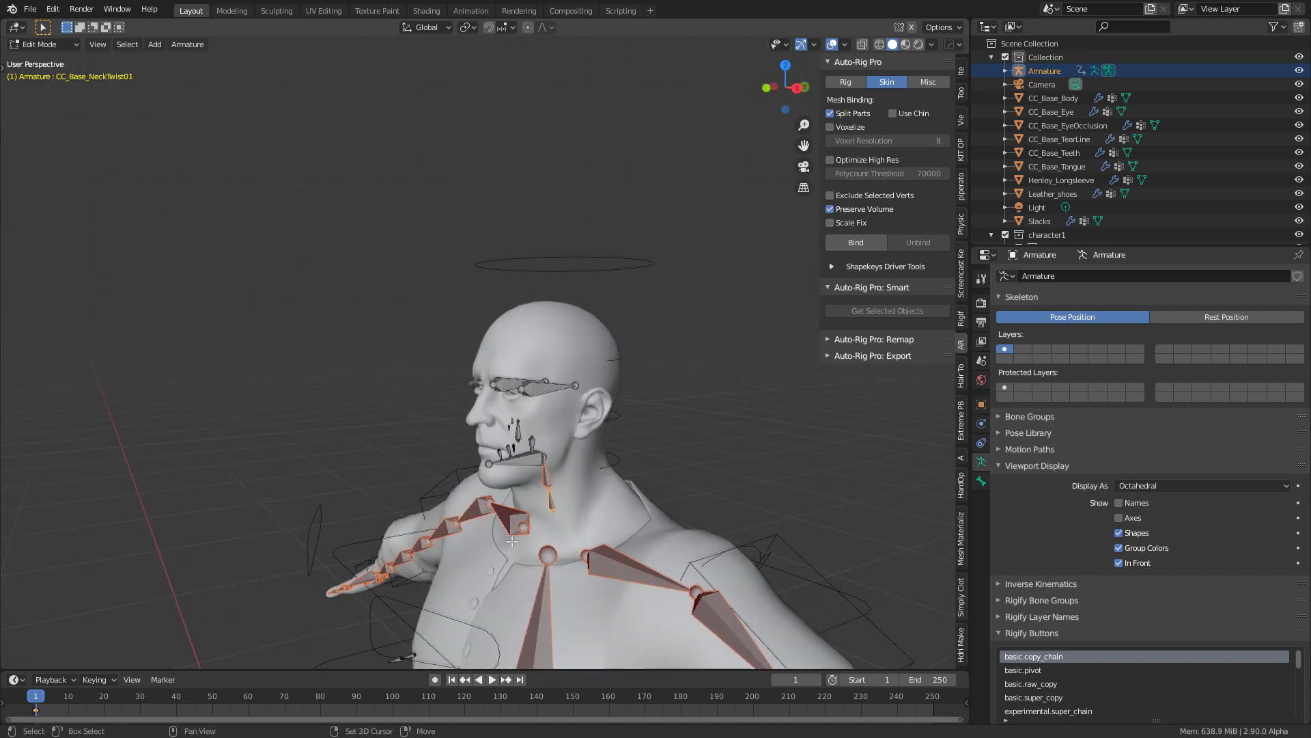
key(x)
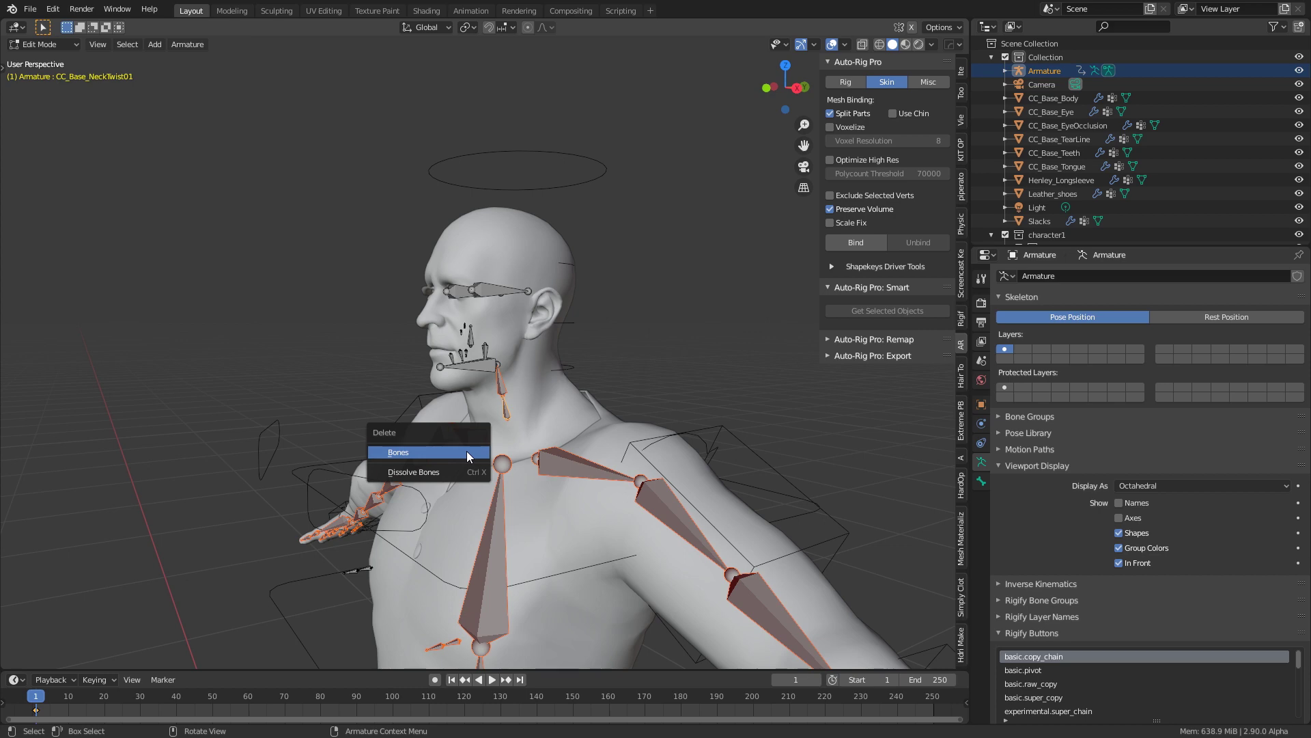
click(467, 452)
- Switch the viewport to wireframe and locate the tiny CC_Base_Head bone behind the jaw bone
scroll(466, 453, up, 3)
click(45, 44)
scroll(522, 361, up, 6)
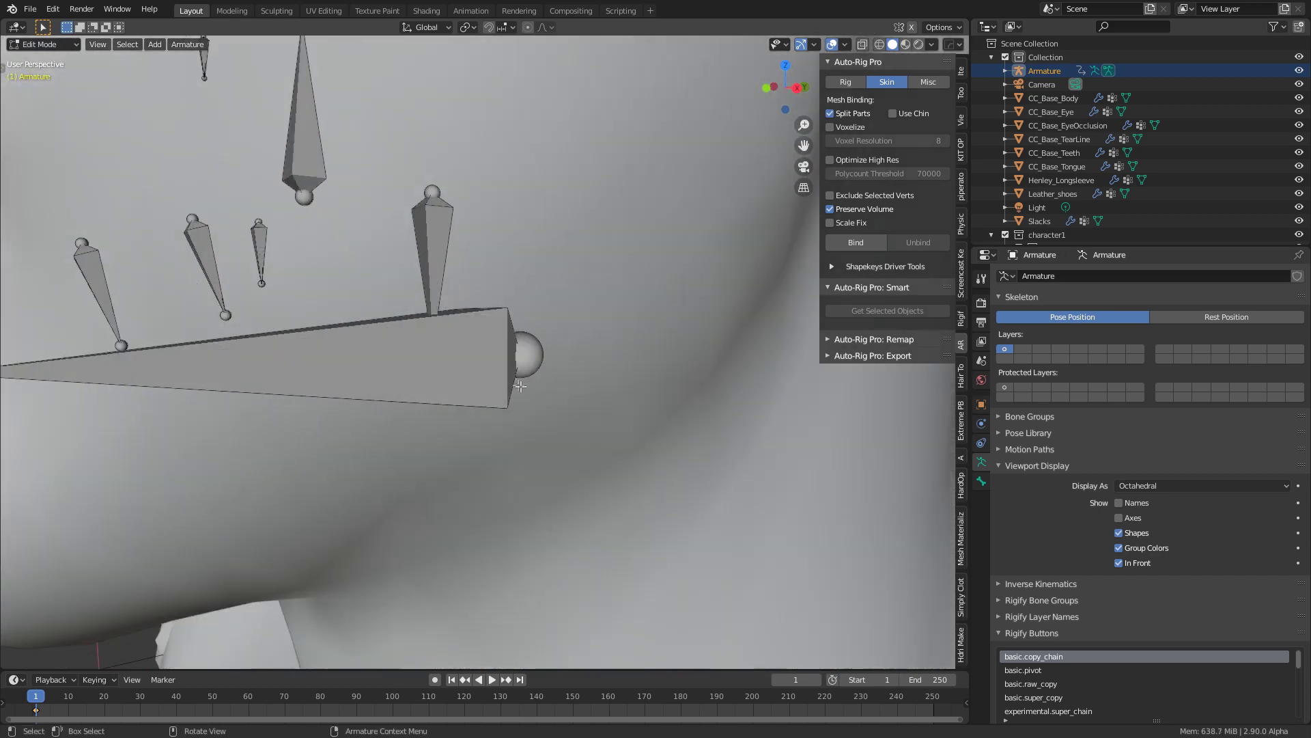
key(z)
click(505, 360)
click(521, 356)
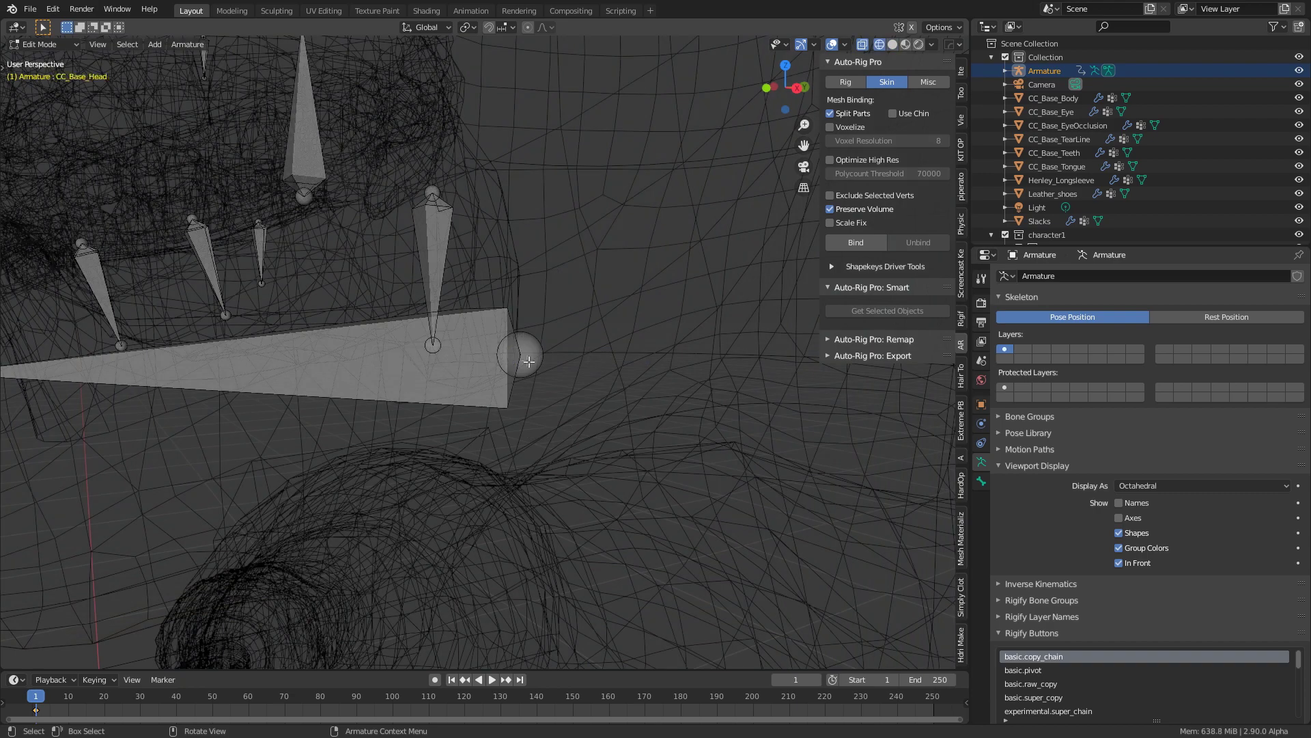
scroll(519, 355, down, 8)
scroll(517, 353, down, 1)
key(Tab)
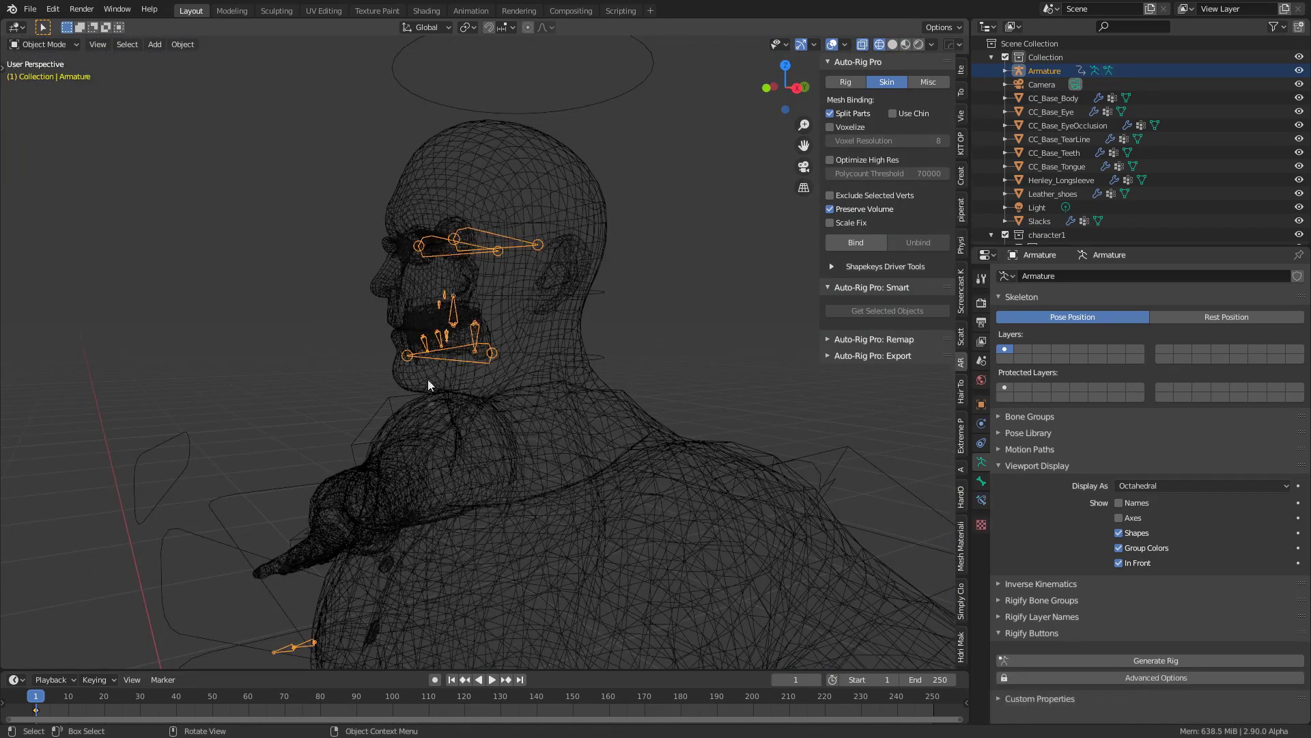
- Delete the leftover RibsTwist bones at the chest from the original armature
scroll(521, 382, down, 4)
shift+middle_drag(413, 505, 425, 552)
scroll(424, 552, up, 3)
key(Tab)
click(387, 476)
key(c)
click(366, 471)
key(Escape)
key(x)
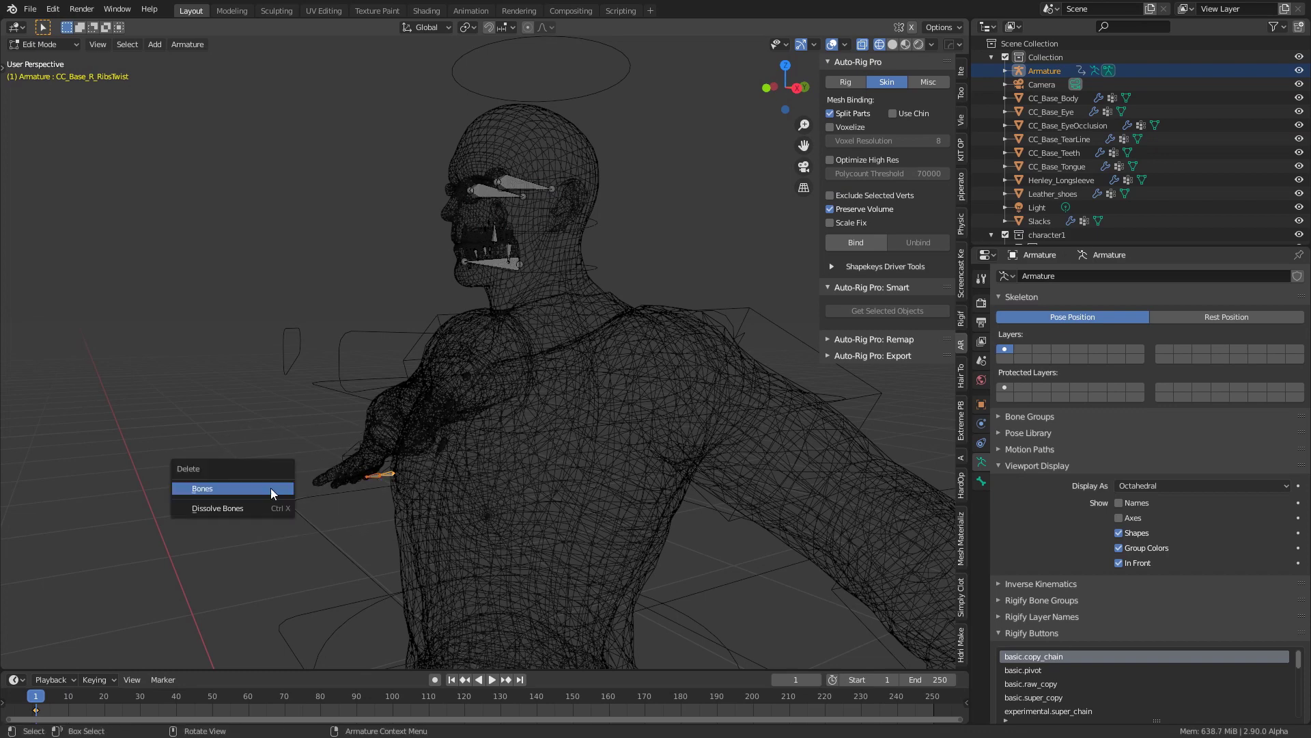
click(271, 488)
- In Object Mode, join the remaining facial armature into the Auto-Rig Pro rig, with the rig as the active object
scroll(410, 380, up, 4)
click(51, 45)
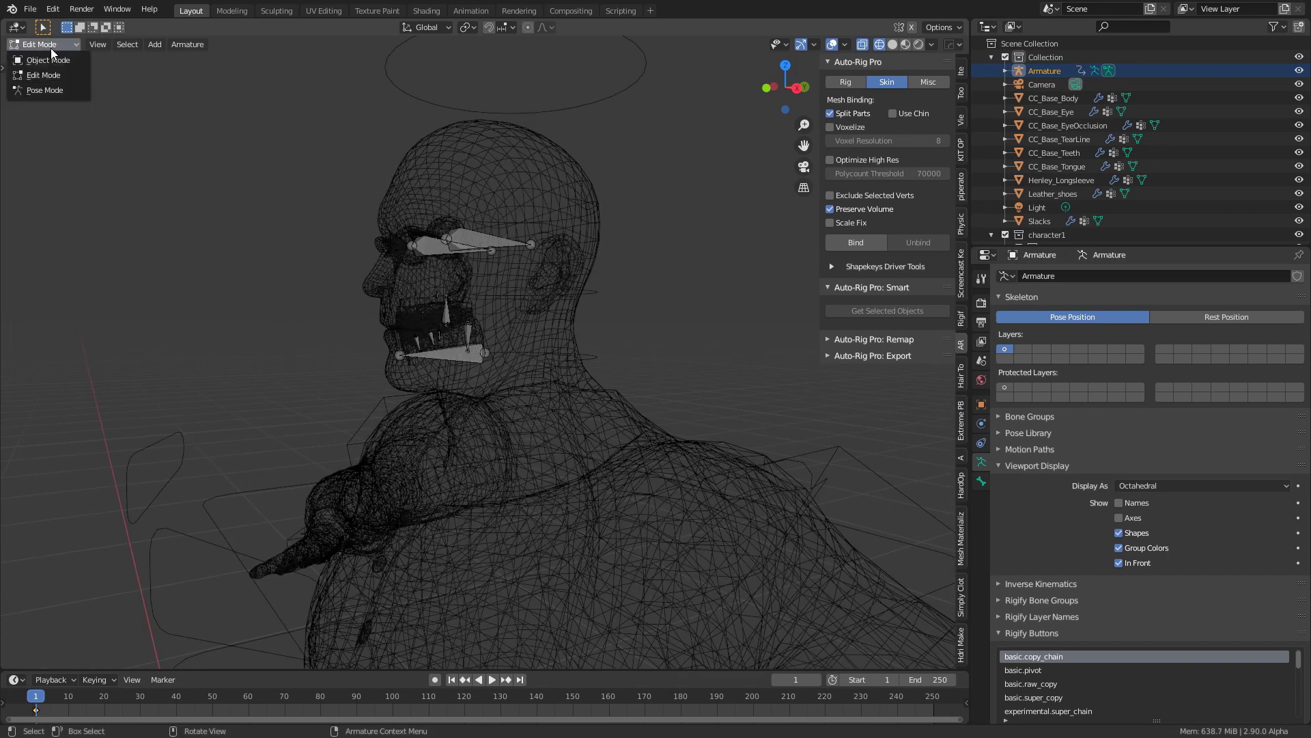
click(55, 59)
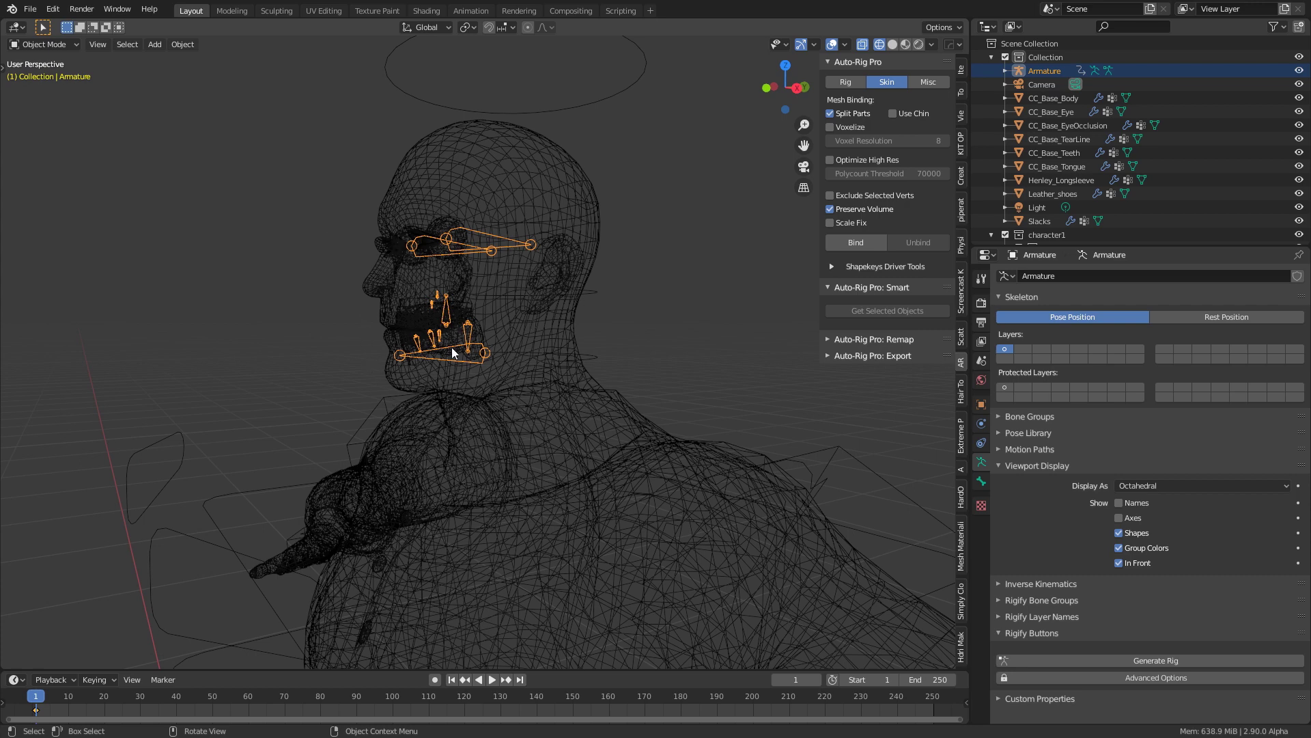
shift+click(593, 105)
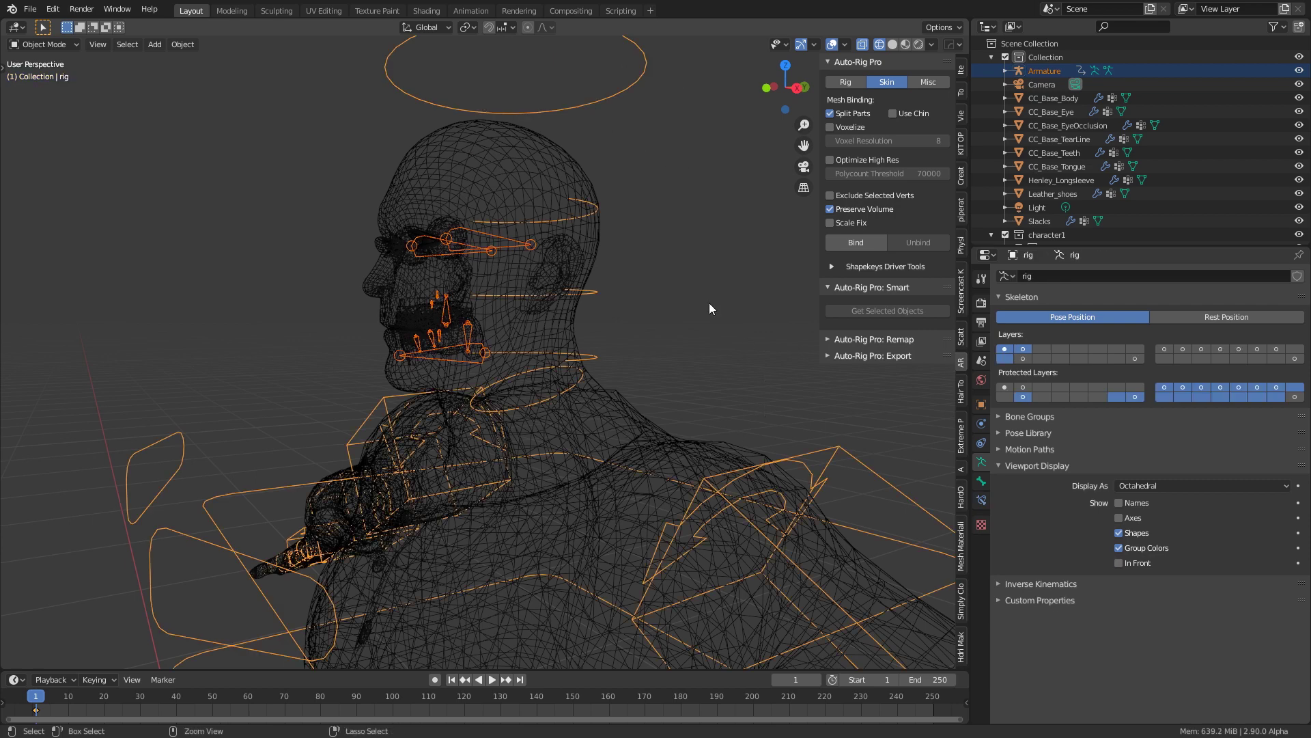
key(ctrl+j)
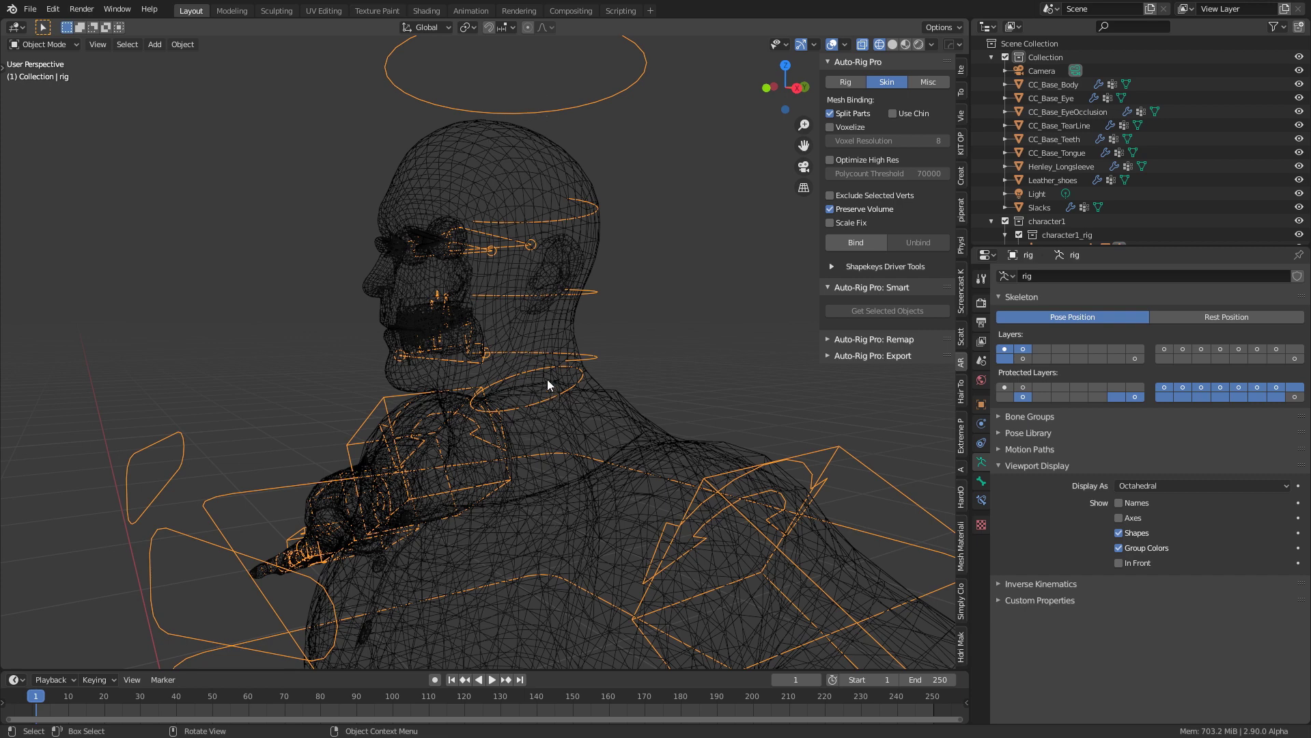
- Inspect the joined bones in Edit Mode, and trial-rotate the c_head.x control in Pose Mode to check whether the facial bones follow
click(43, 45)
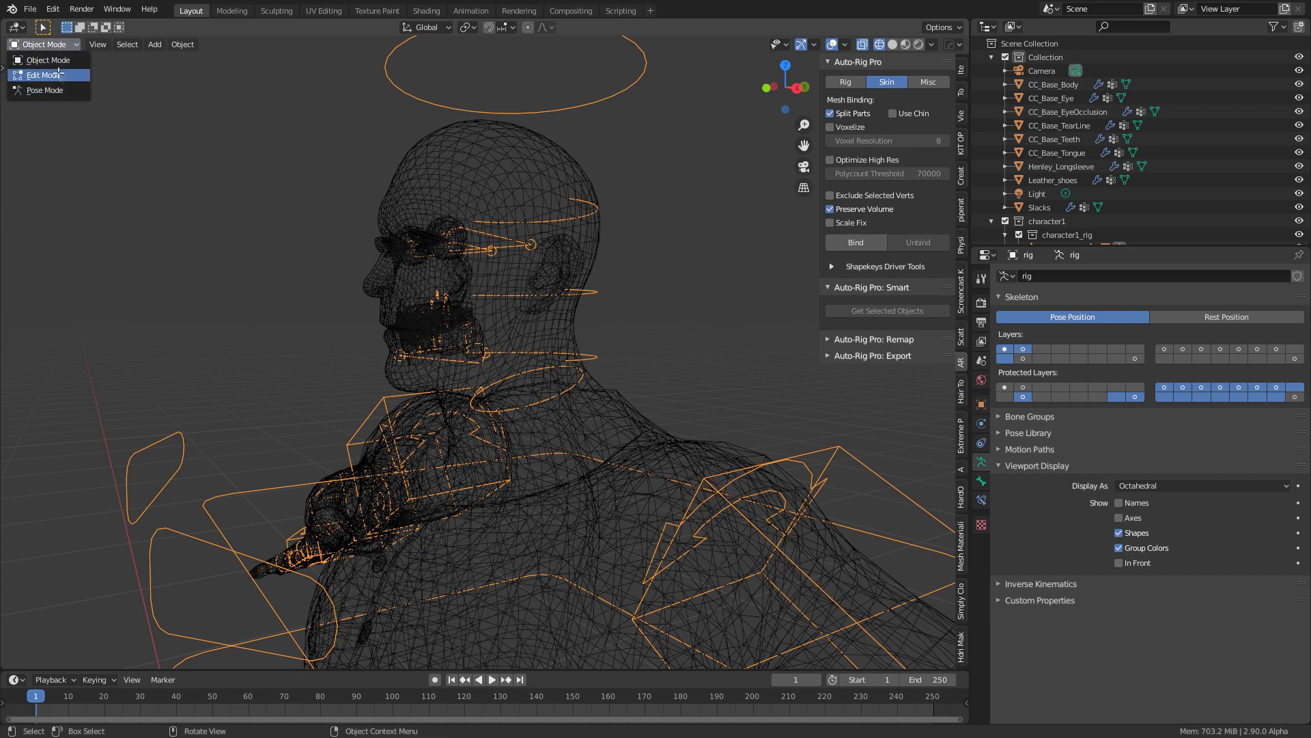
click(58, 72)
middle_drag(482, 306, 433, 309)
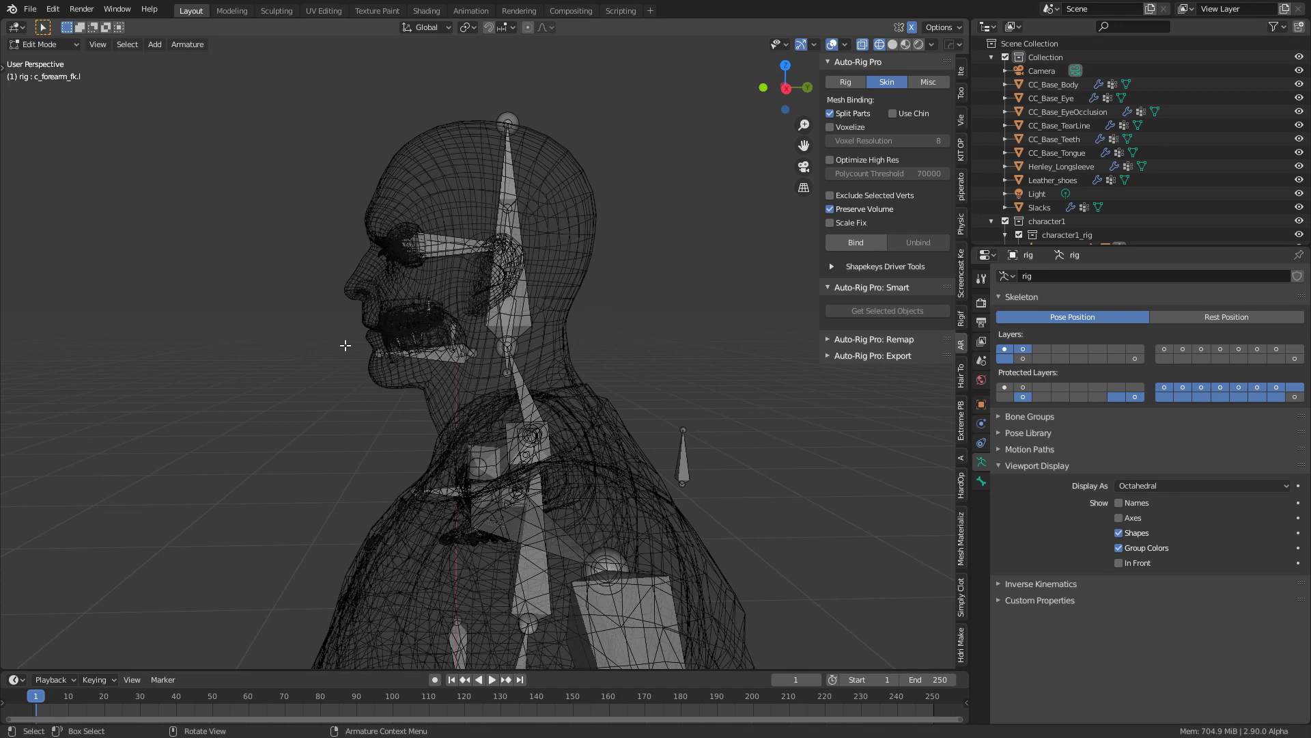
click(43, 44)
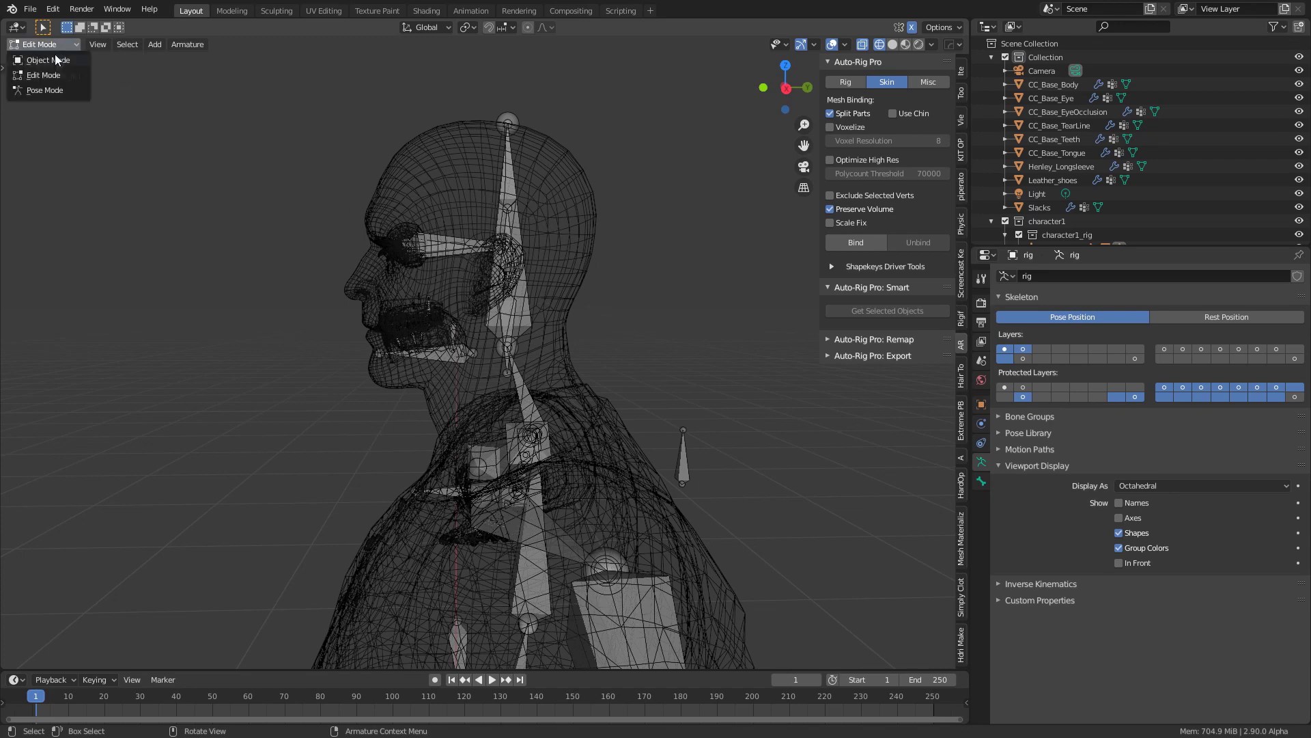
click(48, 95)
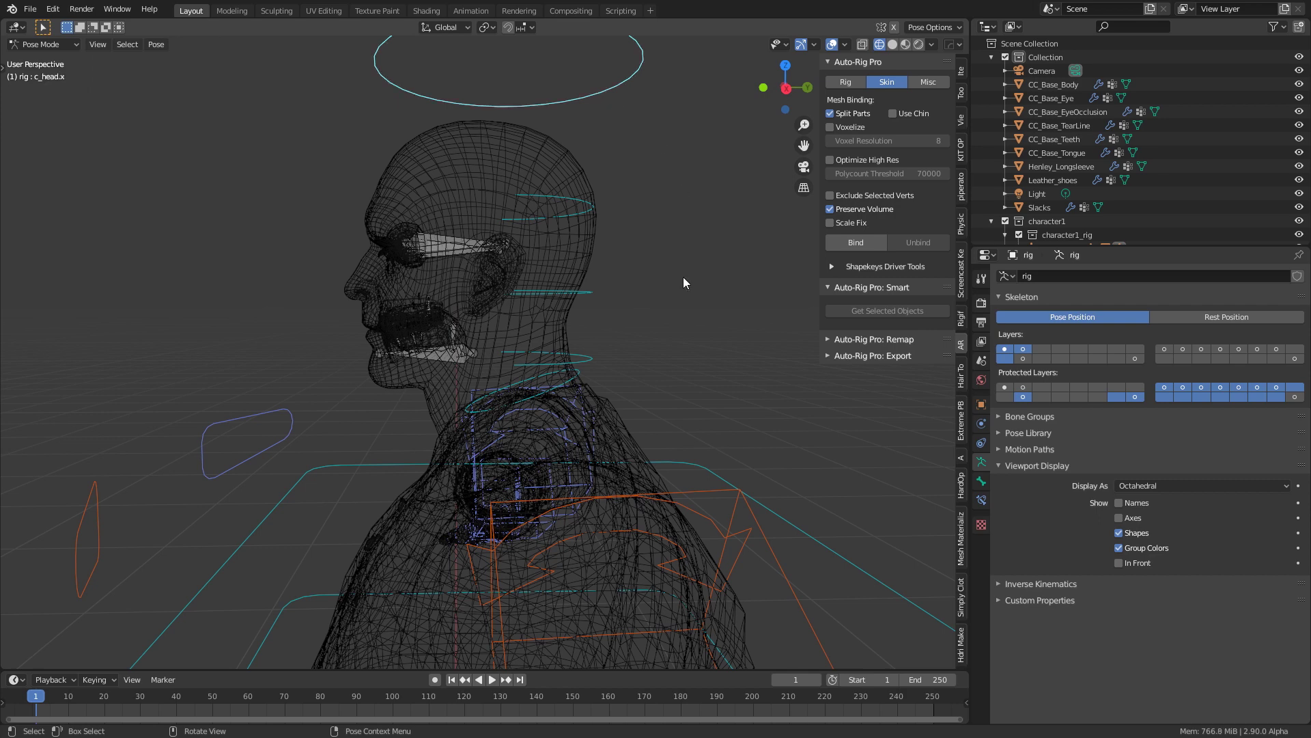
key(r)
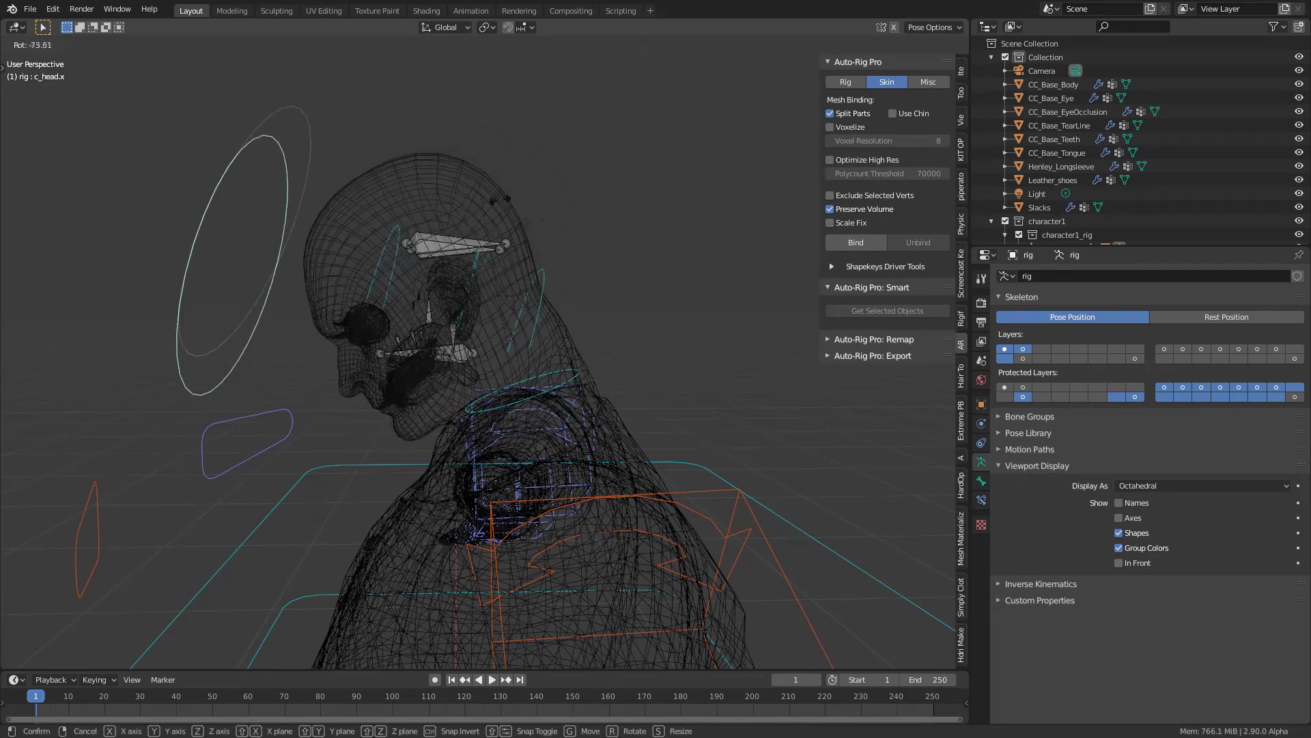
key(Escape)
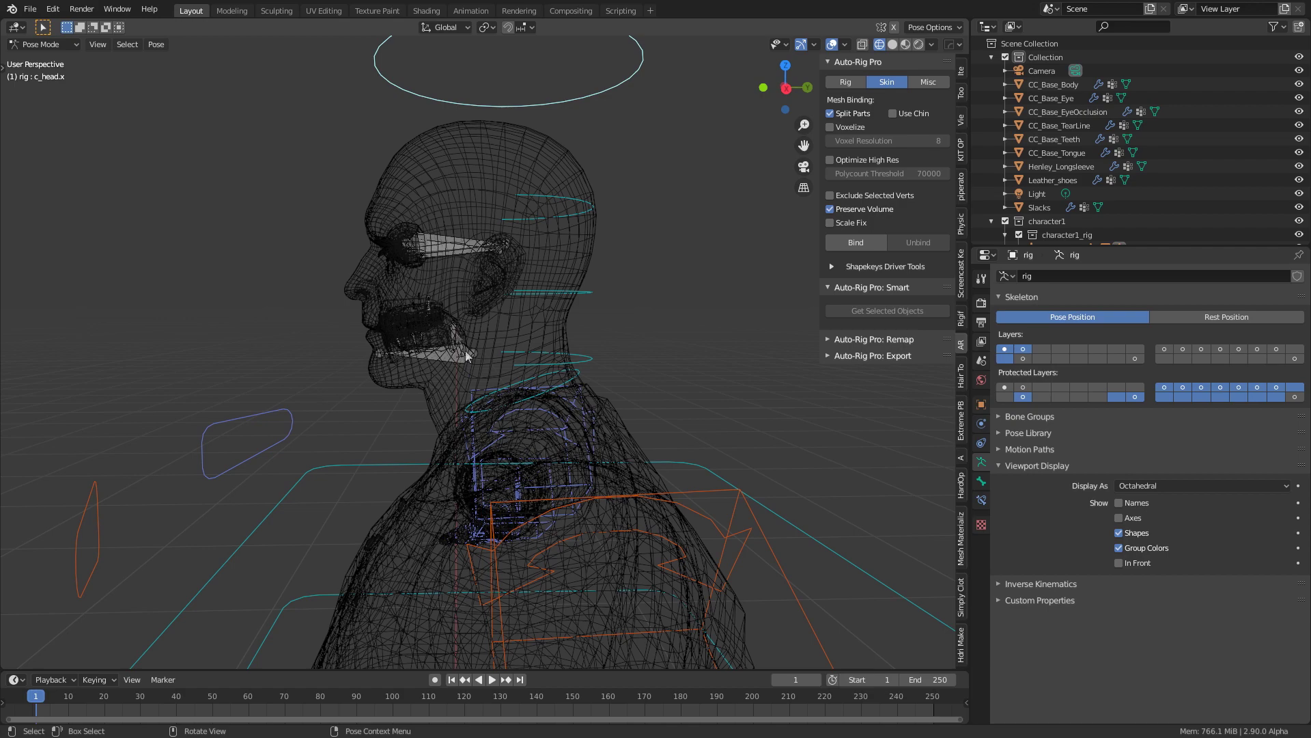
- In Edit Mode, select the small CC_Base_Head bone behind the jaw and set its parent to c_head.x
scroll(465, 366, up, 3)
click(63, 46)
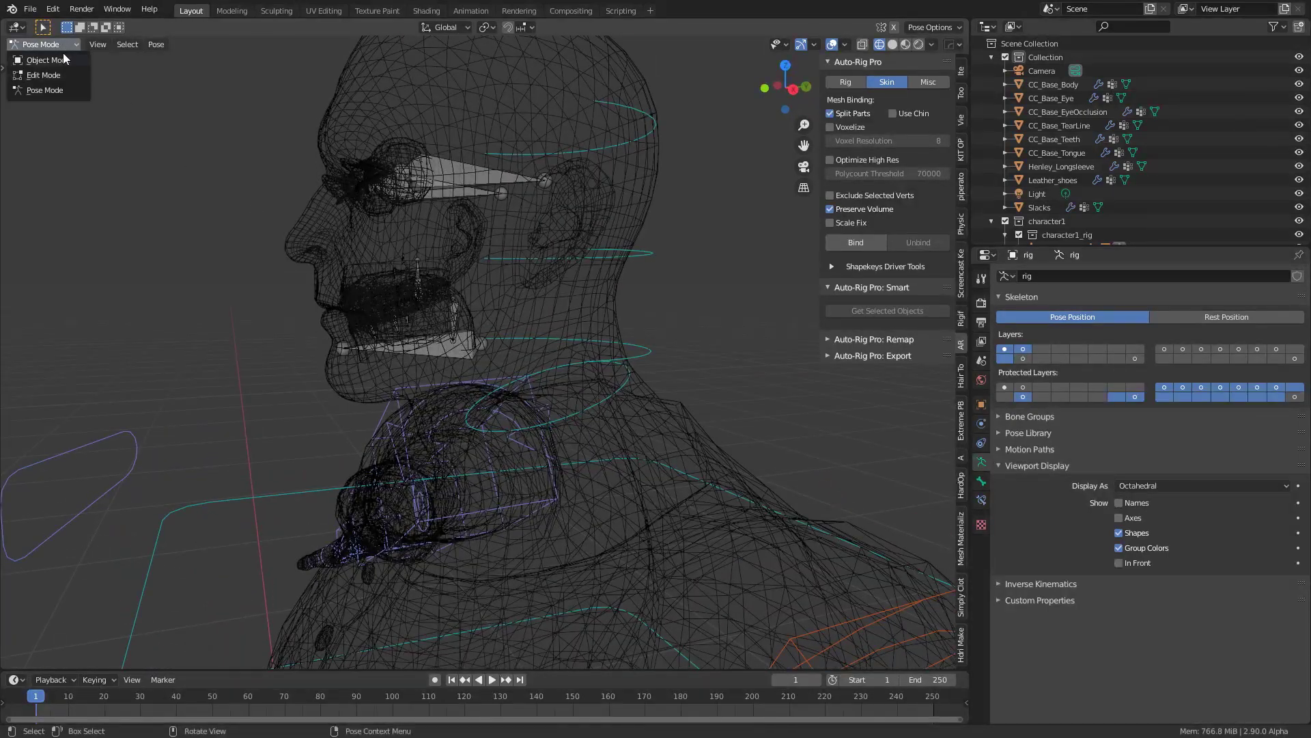
click(43, 75)
scroll(511, 376, up, 4)
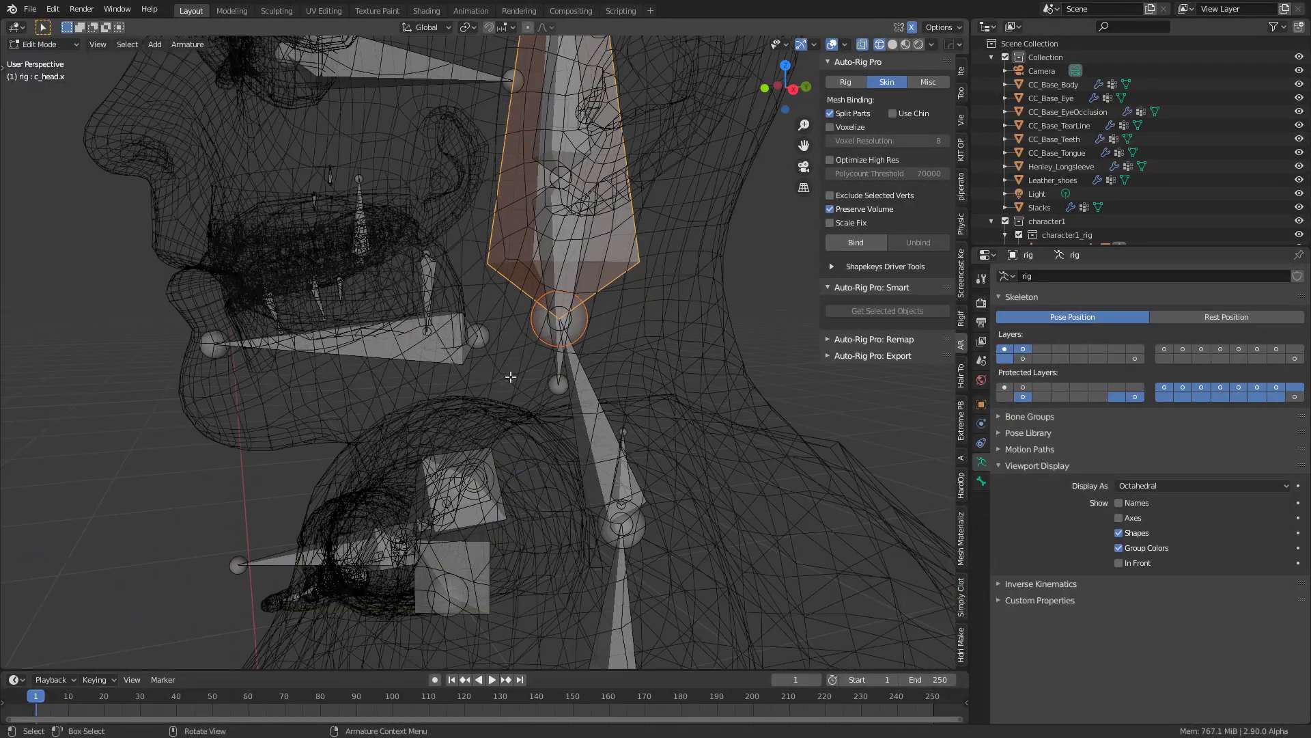
click(477, 336)
click(477, 336)
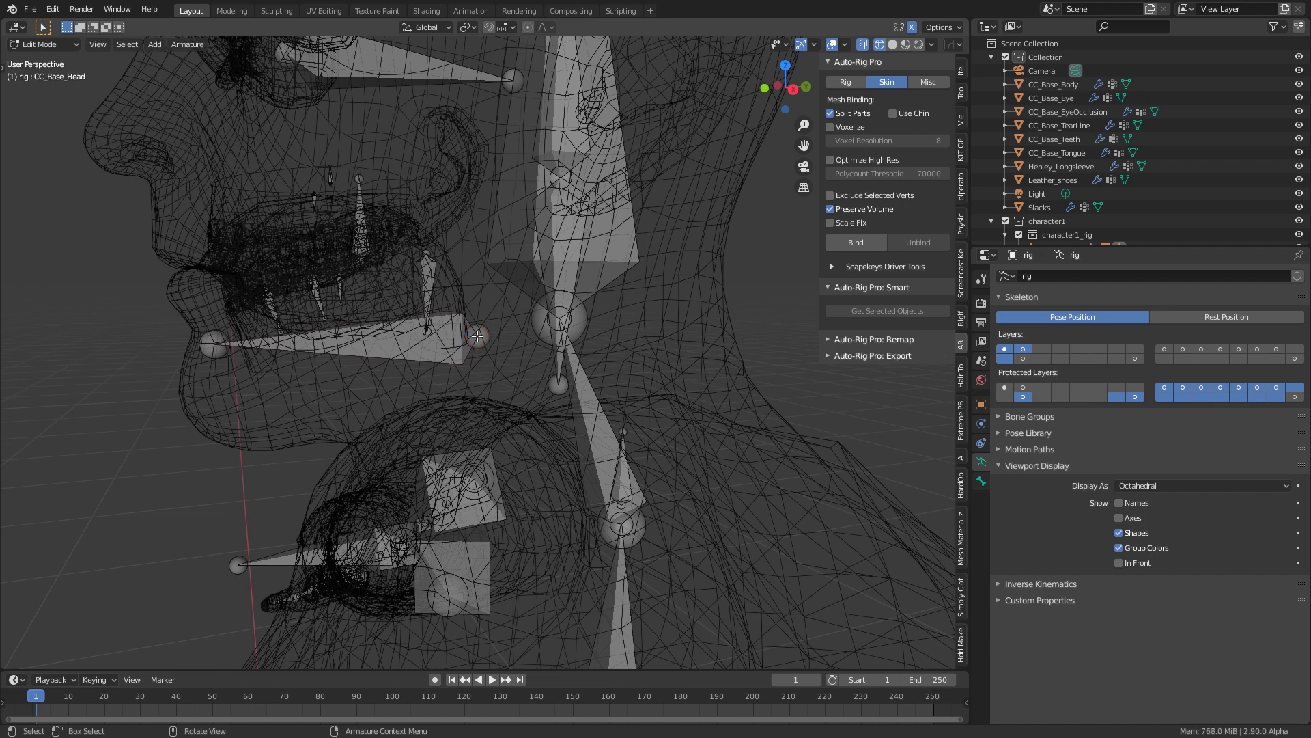
click(980, 481)
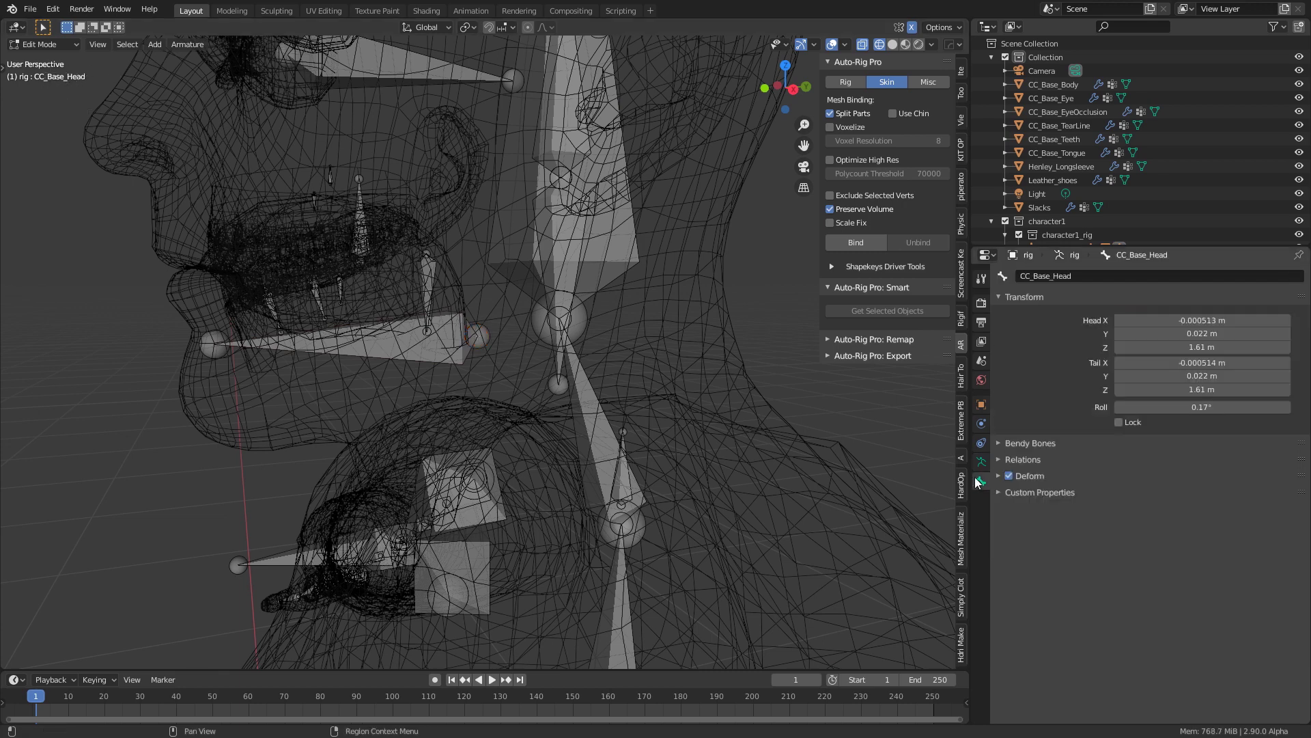
click(998, 460)
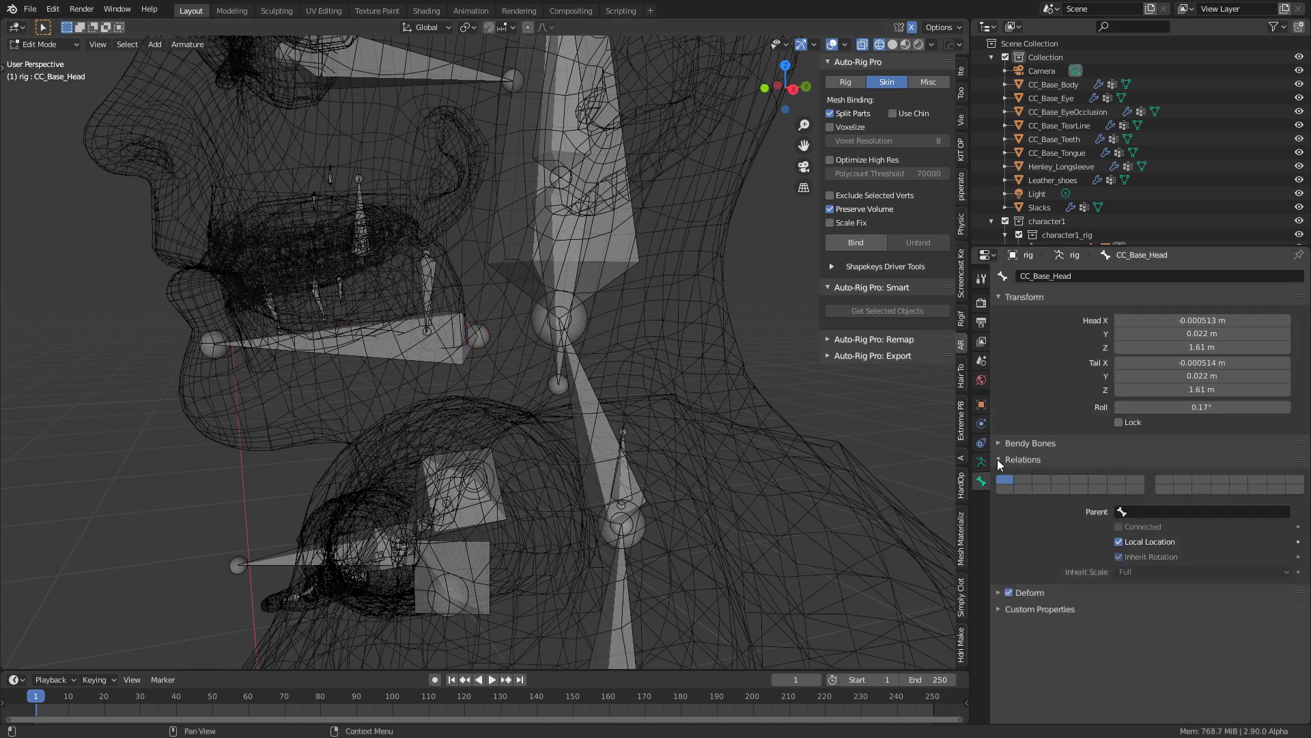
click(997, 460)
click(998, 460)
click(1182, 512)
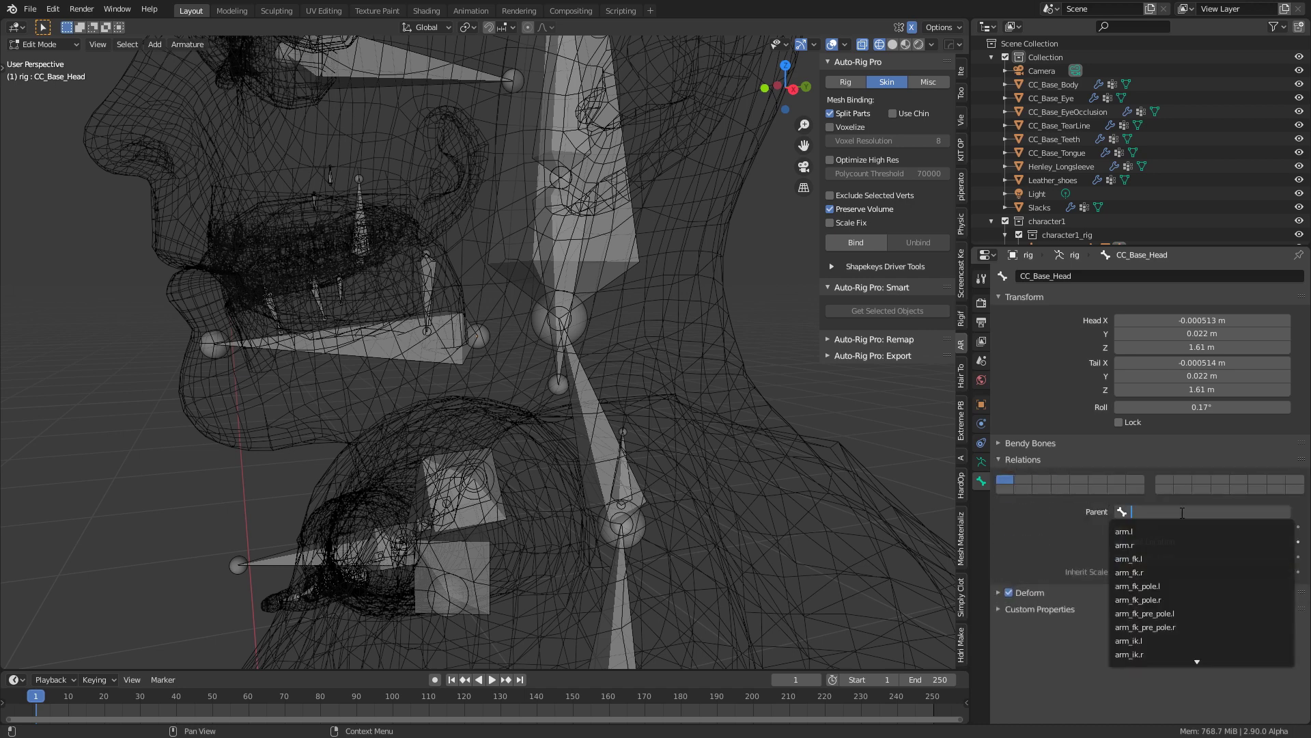
text(head)
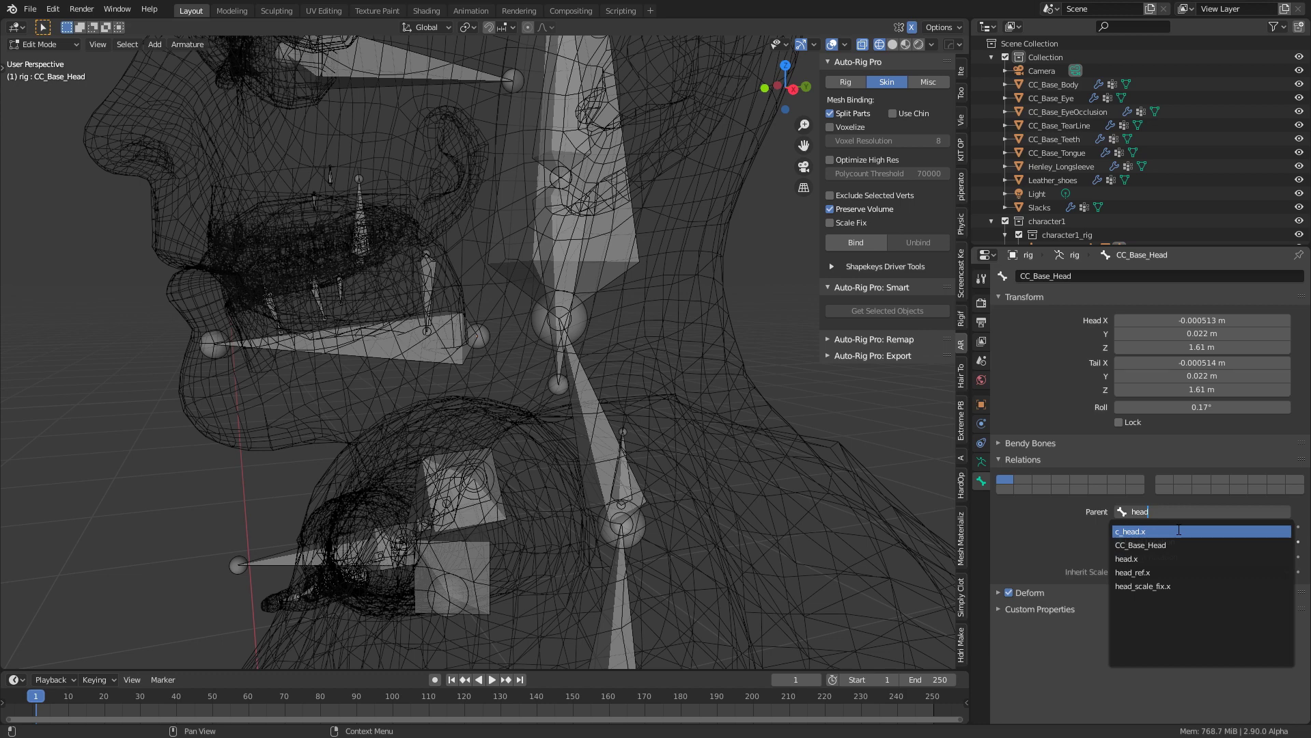
click(1178, 530)
- In Pose Mode, trial-rotate the c_head.x control to check whether the facial bones follow the head
click(68, 45)
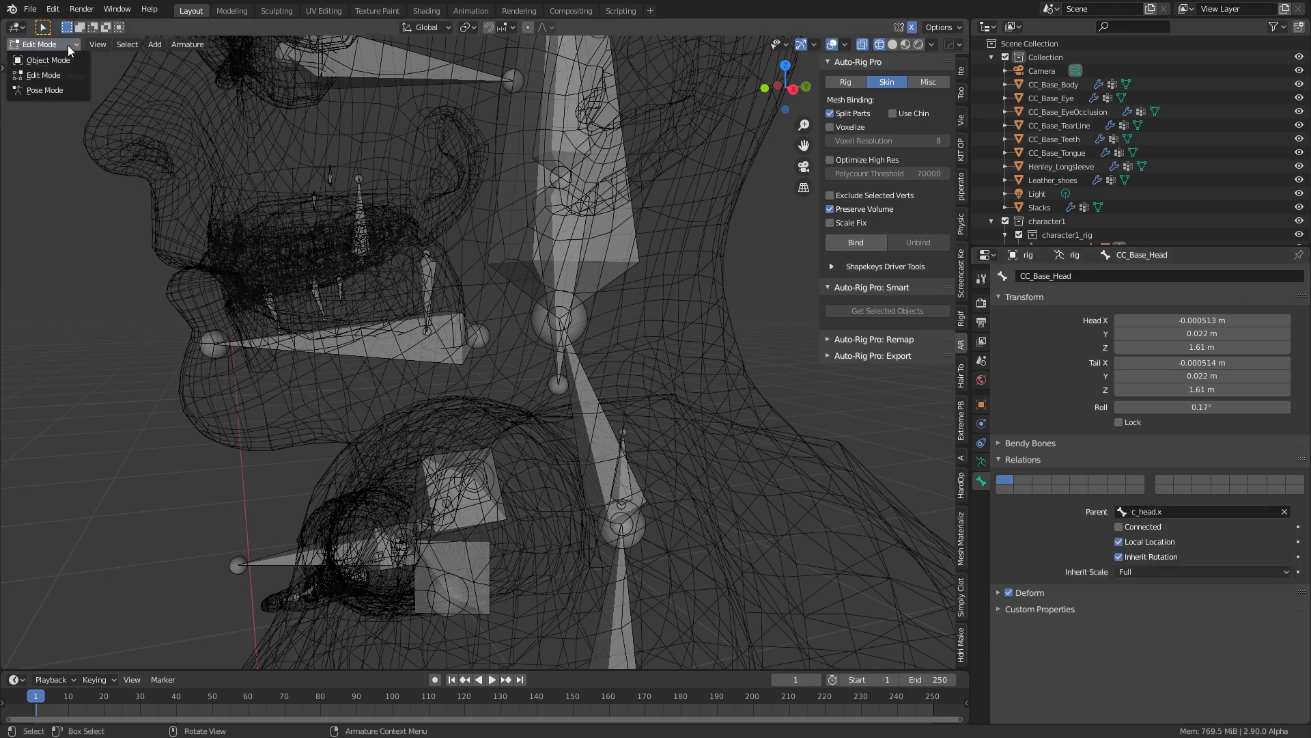
click(58, 89)
scroll(404, 216, down, 5)
click(584, 88)
key(r)
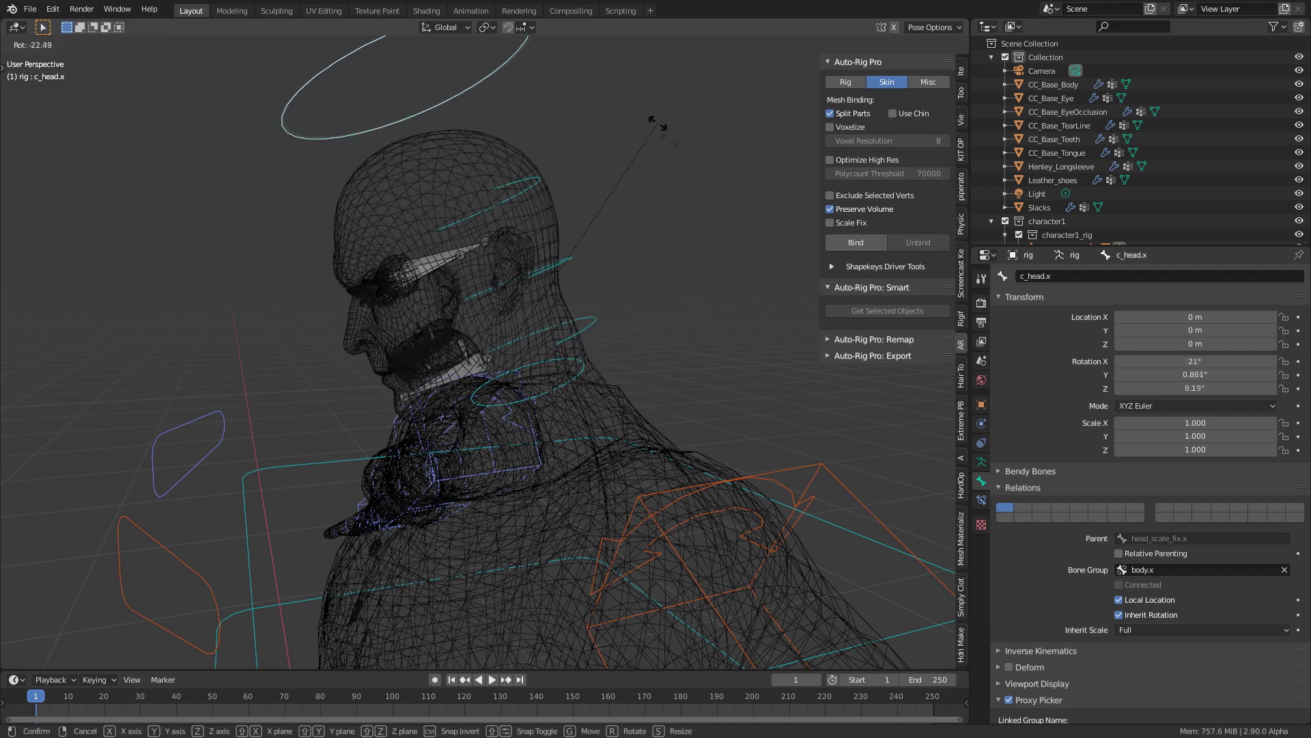
right_click(700, 249)
- Trial-rotate the CC_Base_JawRoot bone to check how the jaw deforms, and cancel the rotation
click(504, 323)
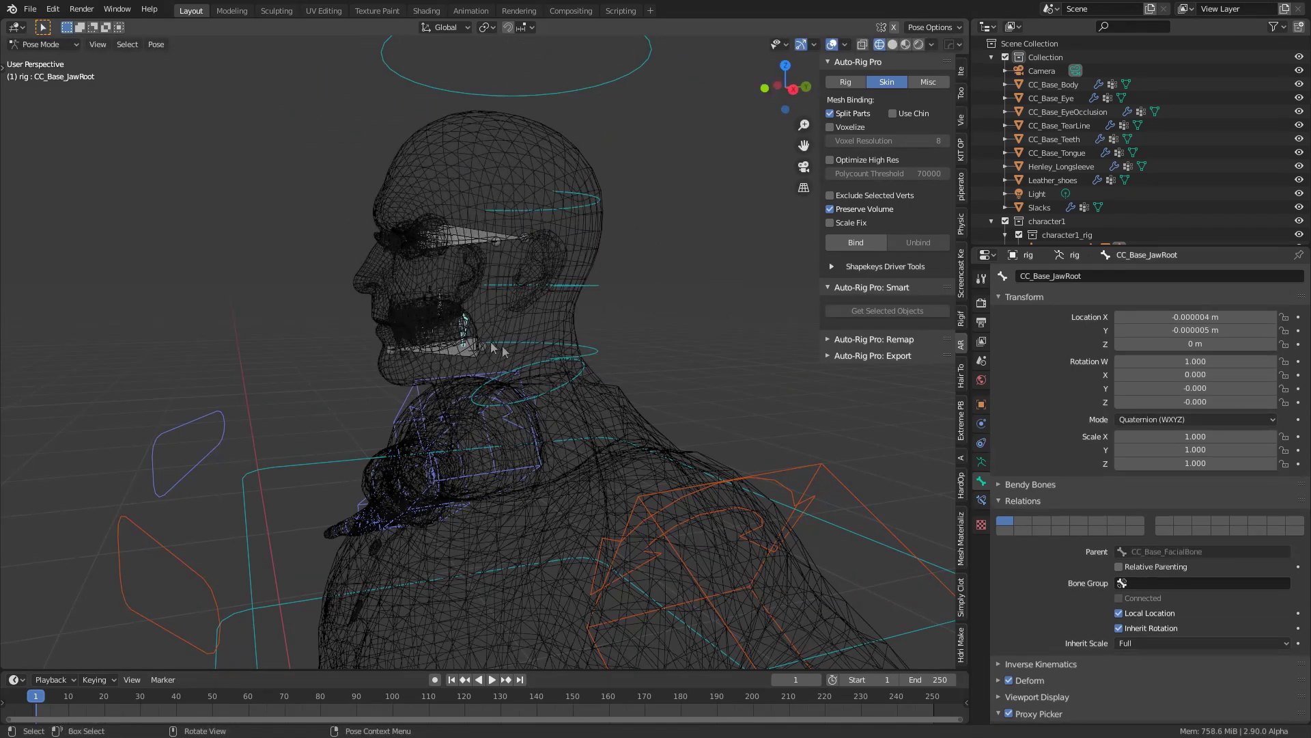
scroll(617, 344, up, 3)
key(r)
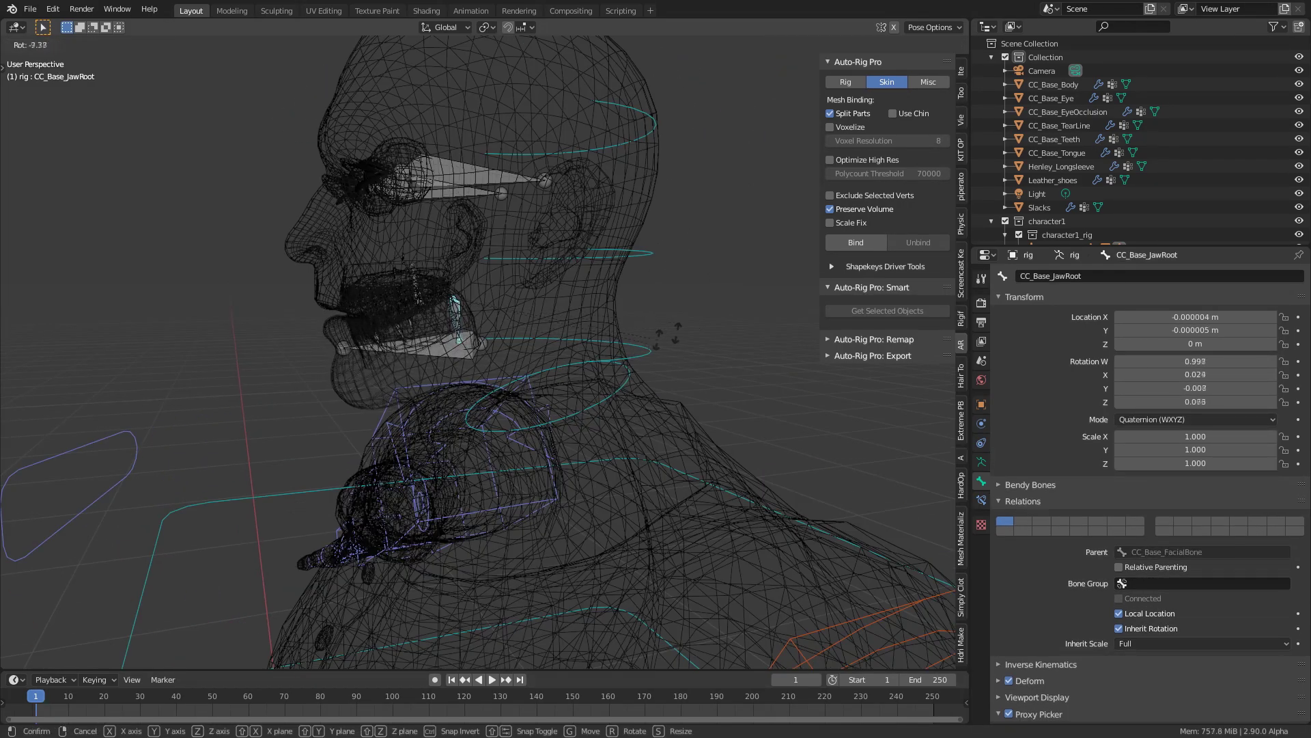
right_click(524, 351)
scroll(524, 351, down, 1)
scroll(523, 351, down, 2)
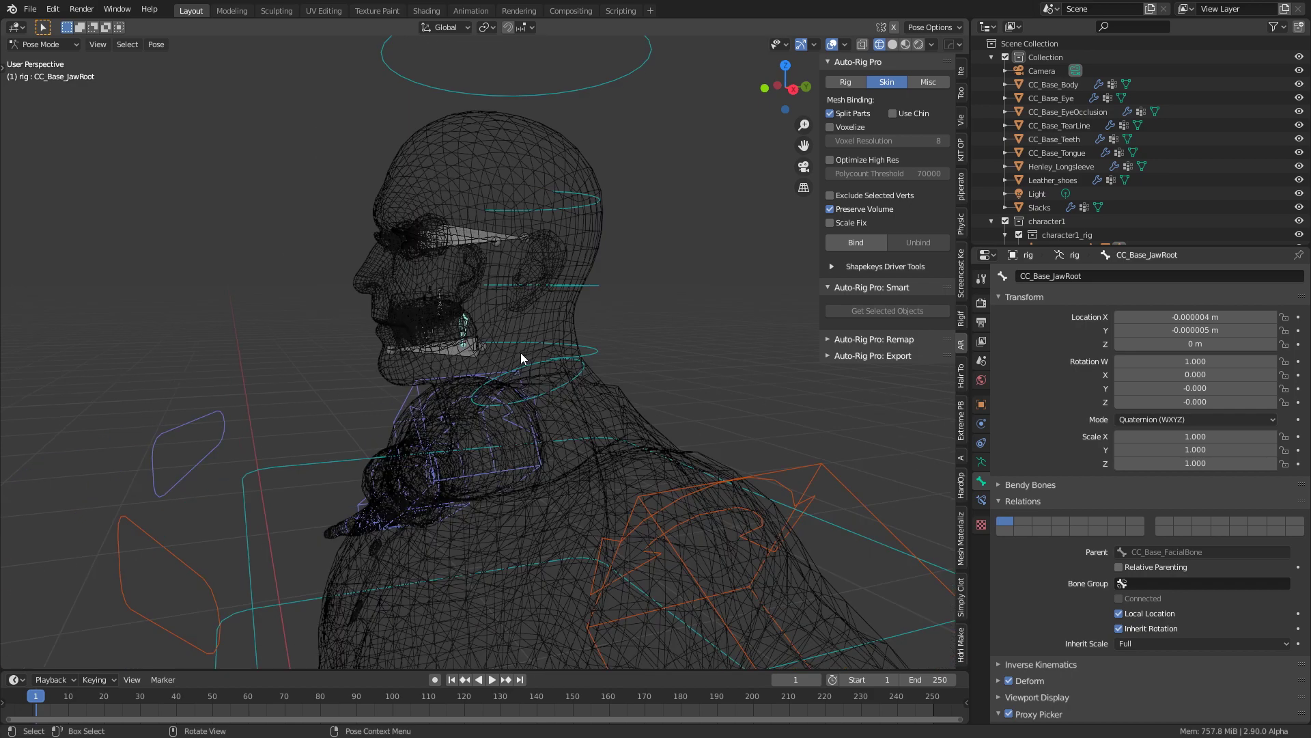
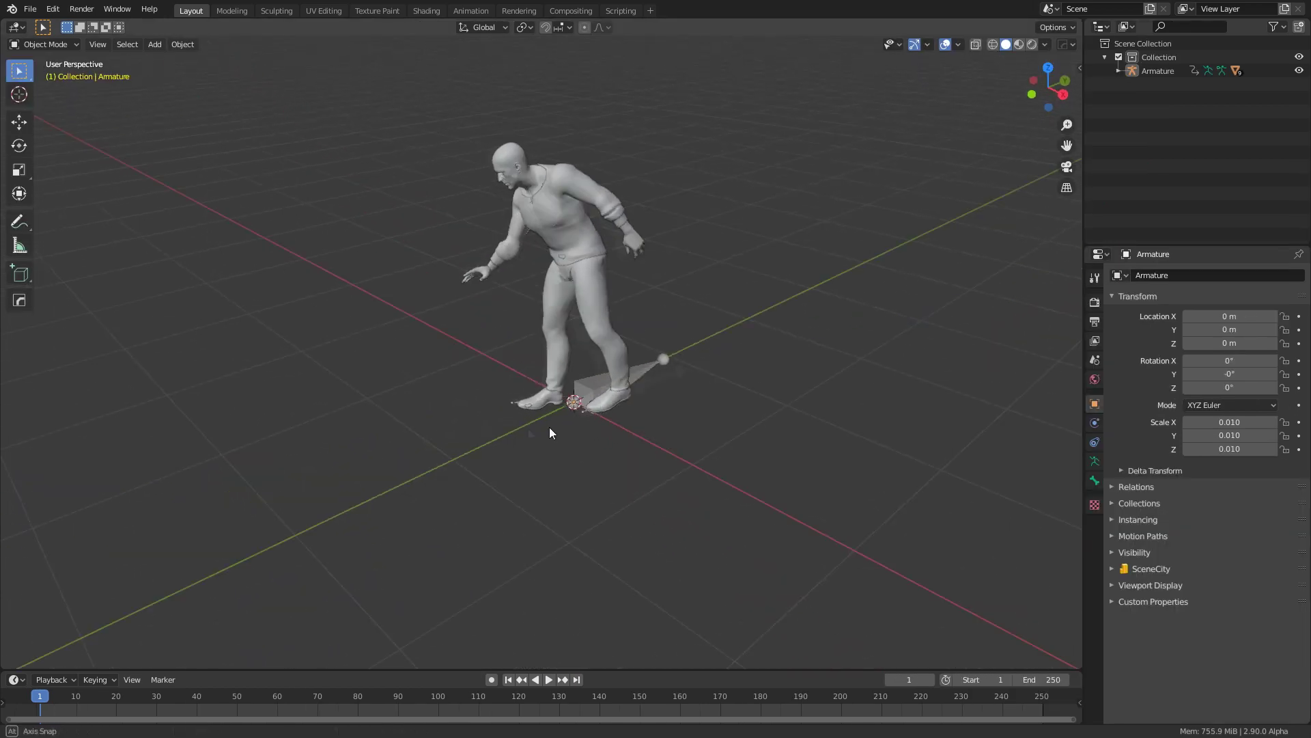
- Switch to the Animation workspace and turn its camera-view area into a Nonlinear Animation editor
middle_drag(549, 427, 692, 351)
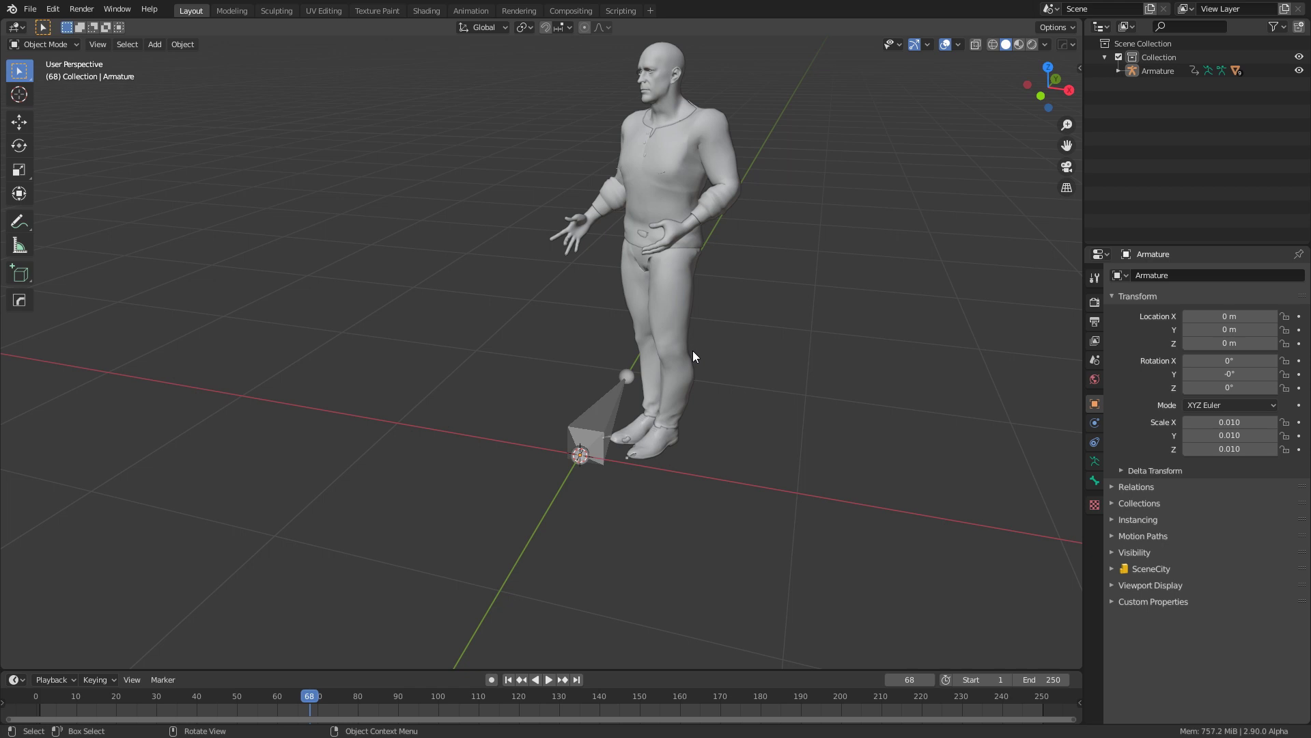
click(480, 12)
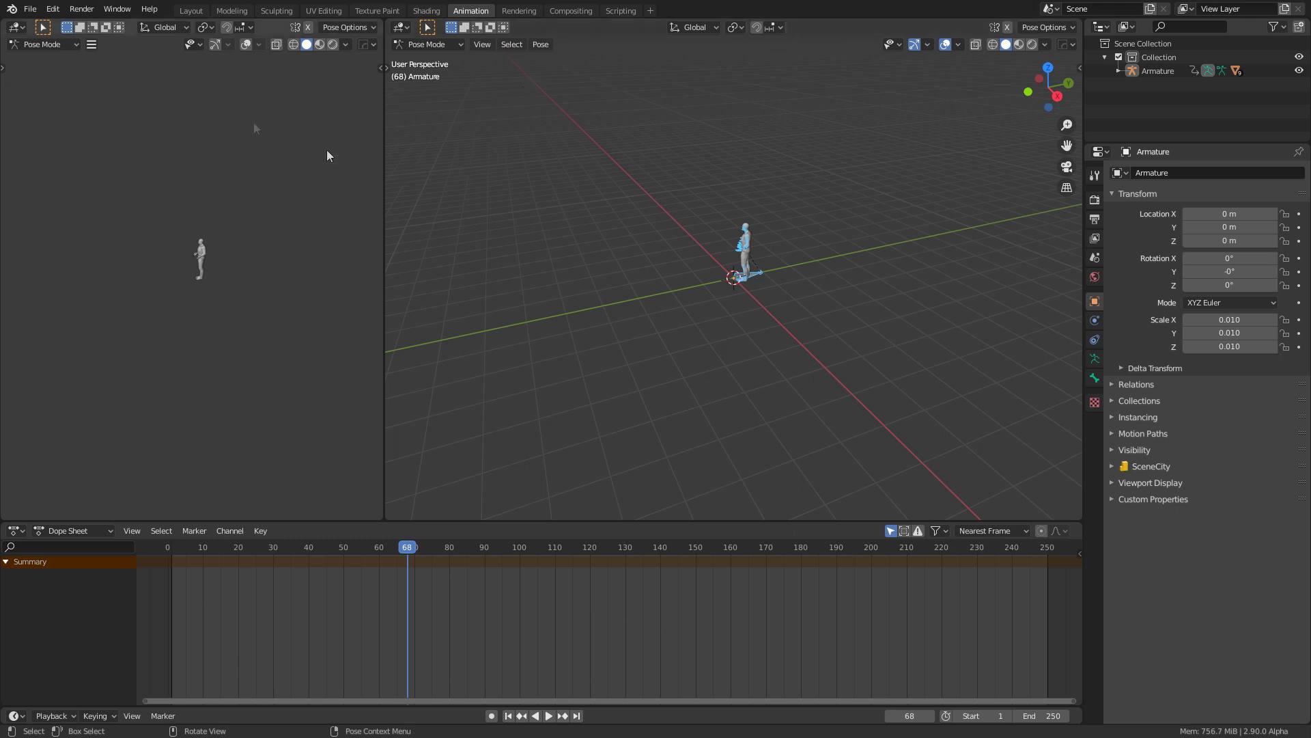
click(16, 29)
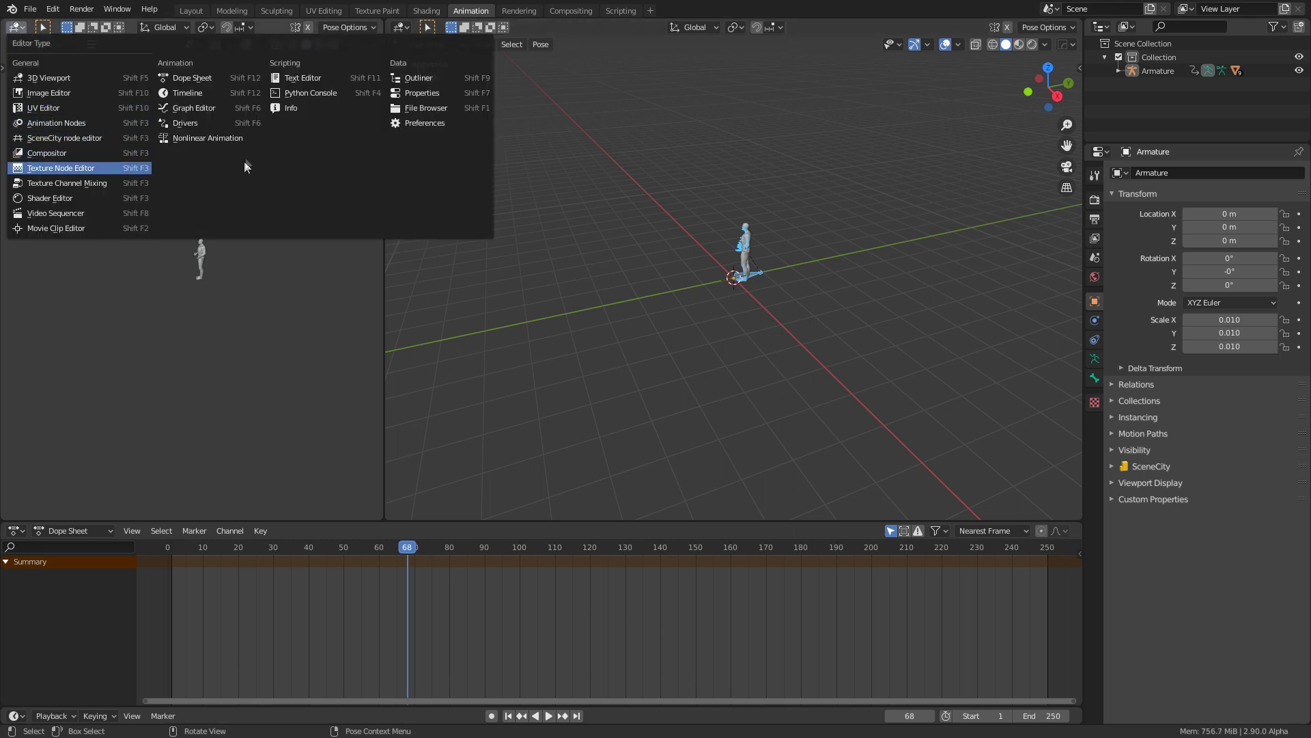
click(237, 139)
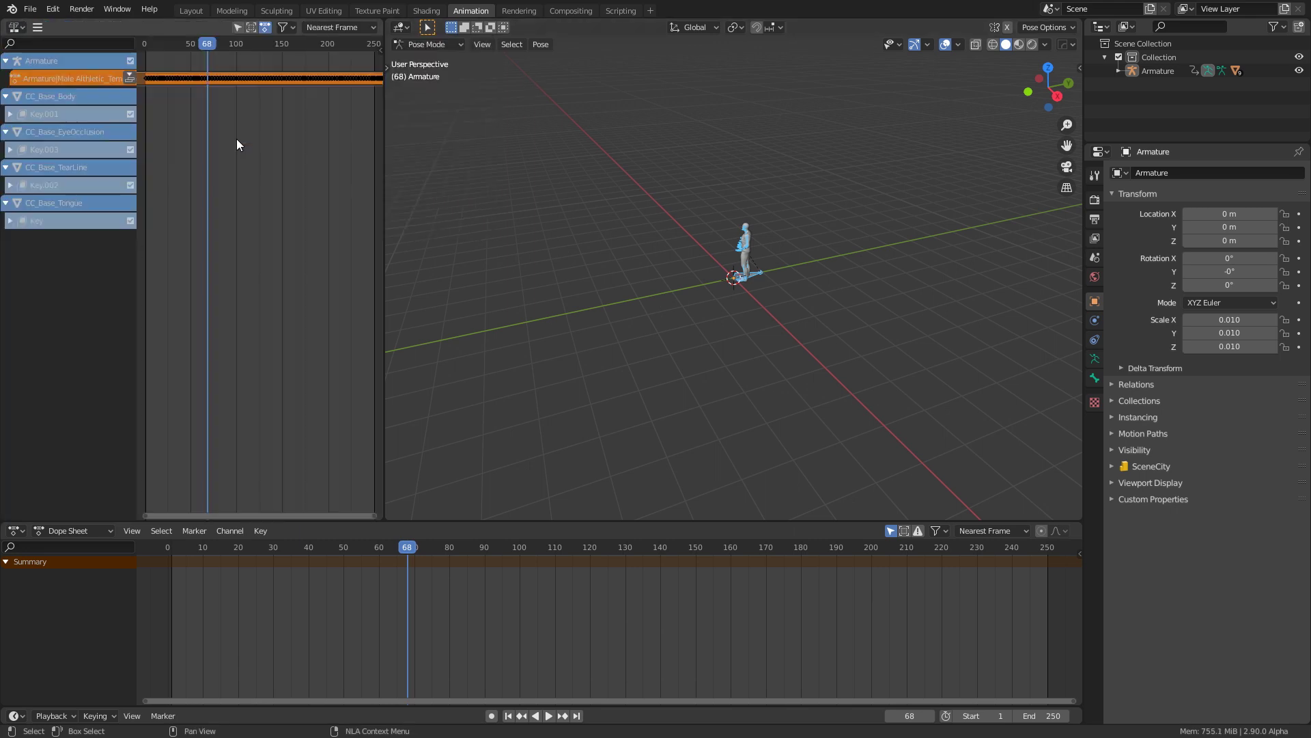
- Expand the shape key channels and push the tongue, tear line, eye occlusion, body and armature actions down to NLA strips
click(10, 221)
click(10, 185)
click(11, 149)
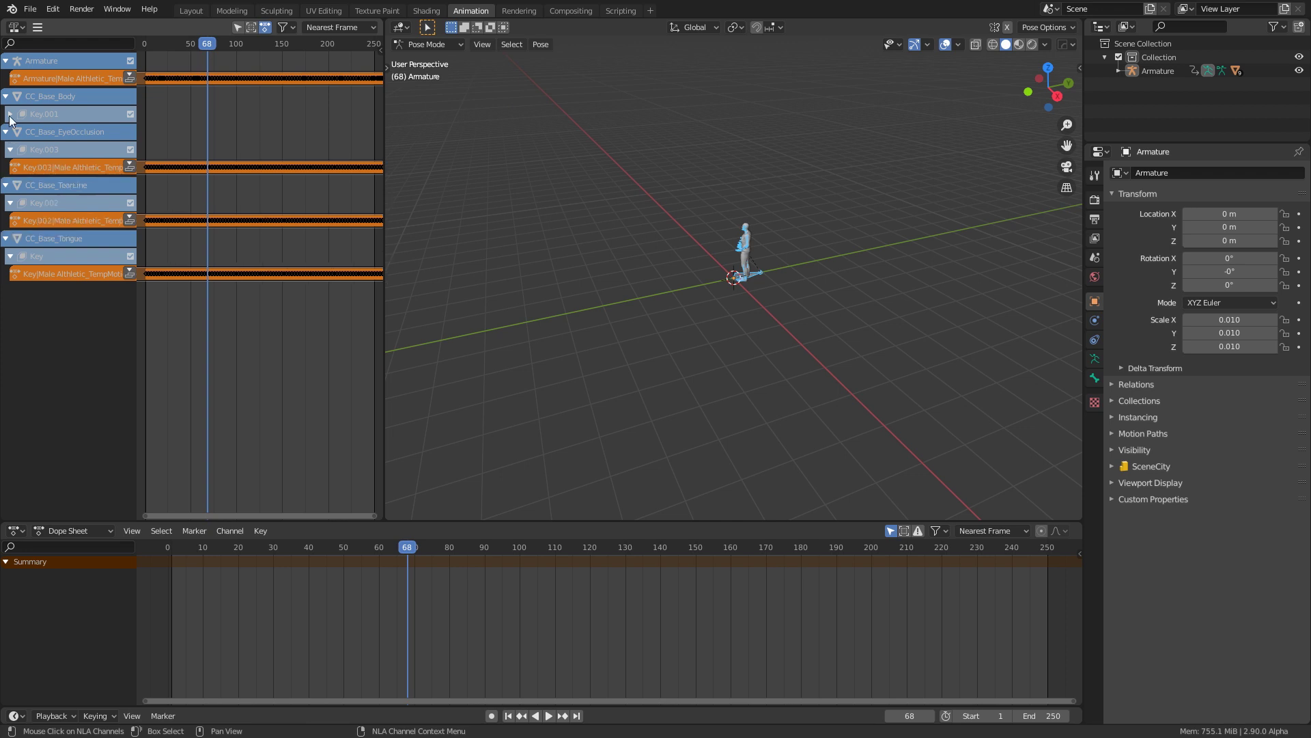
click(10, 114)
click(130, 292)
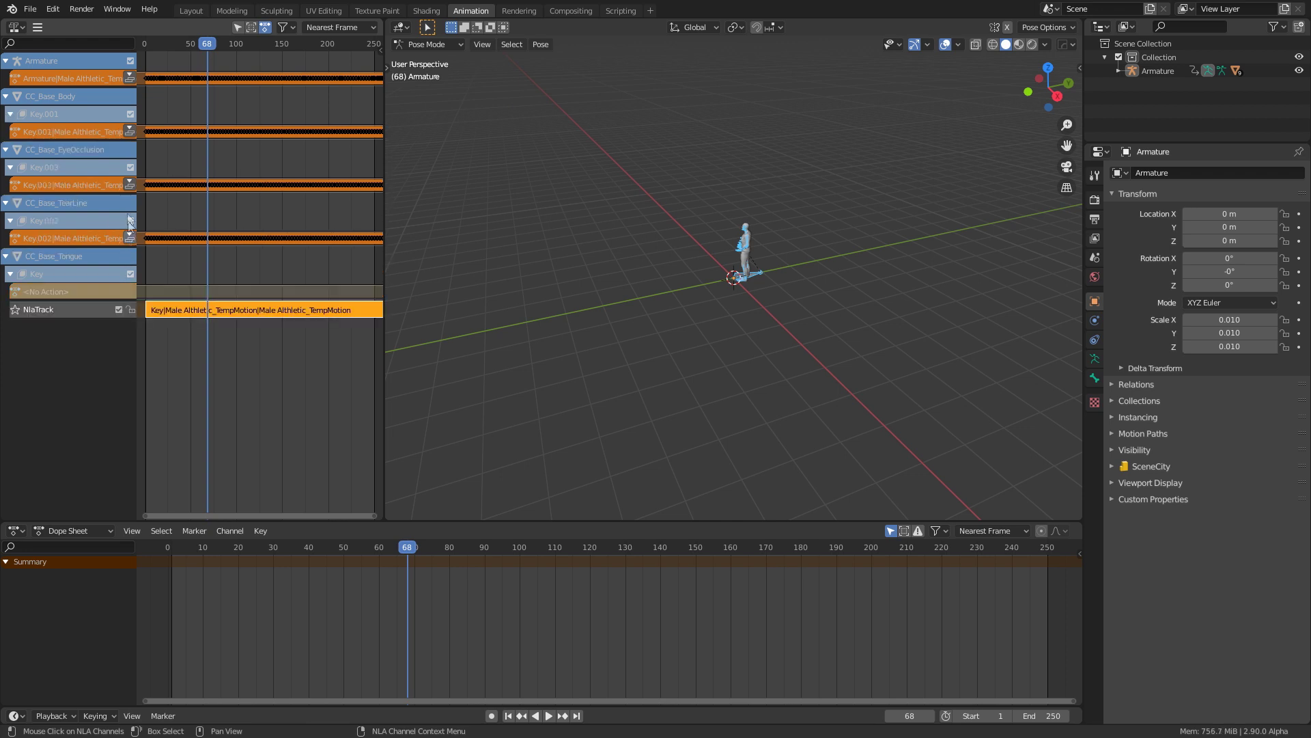
click(130, 238)
click(130, 185)
click(130, 132)
click(130, 79)
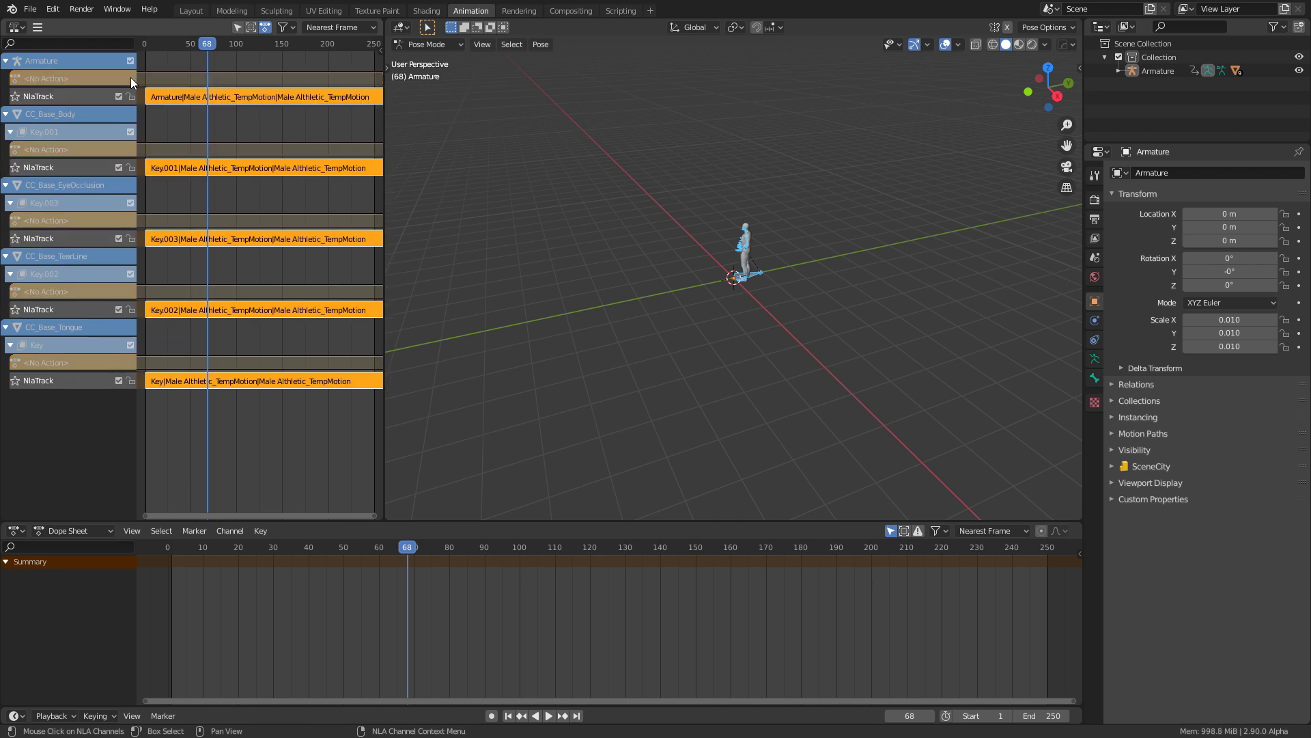
- In Object Mode, select the character's armature and switch the Dope Sheet to the Action Editor
click(437, 45)
click(430, 61)
middle_drag(527, 180, 575, 216)
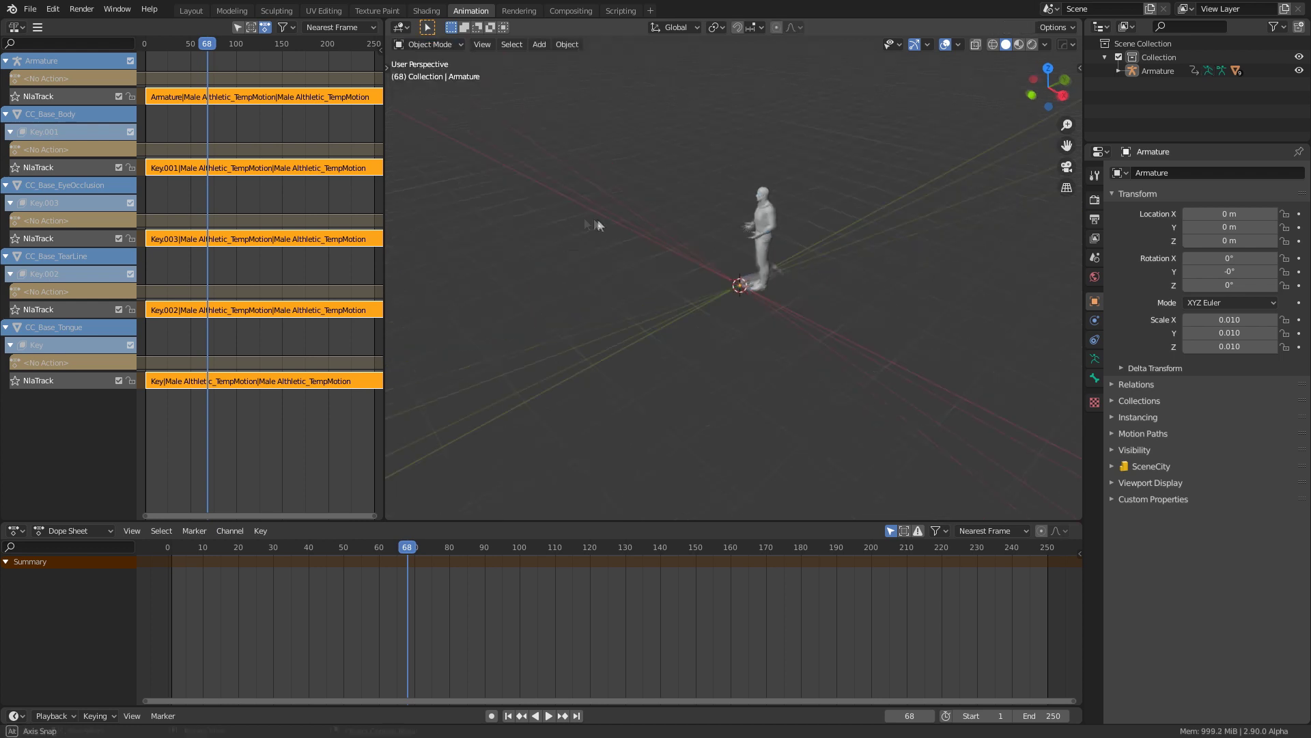
scroll(702, 295, up, 5)
click(759, 283)
middle_drag(759, 282, 673, 320)
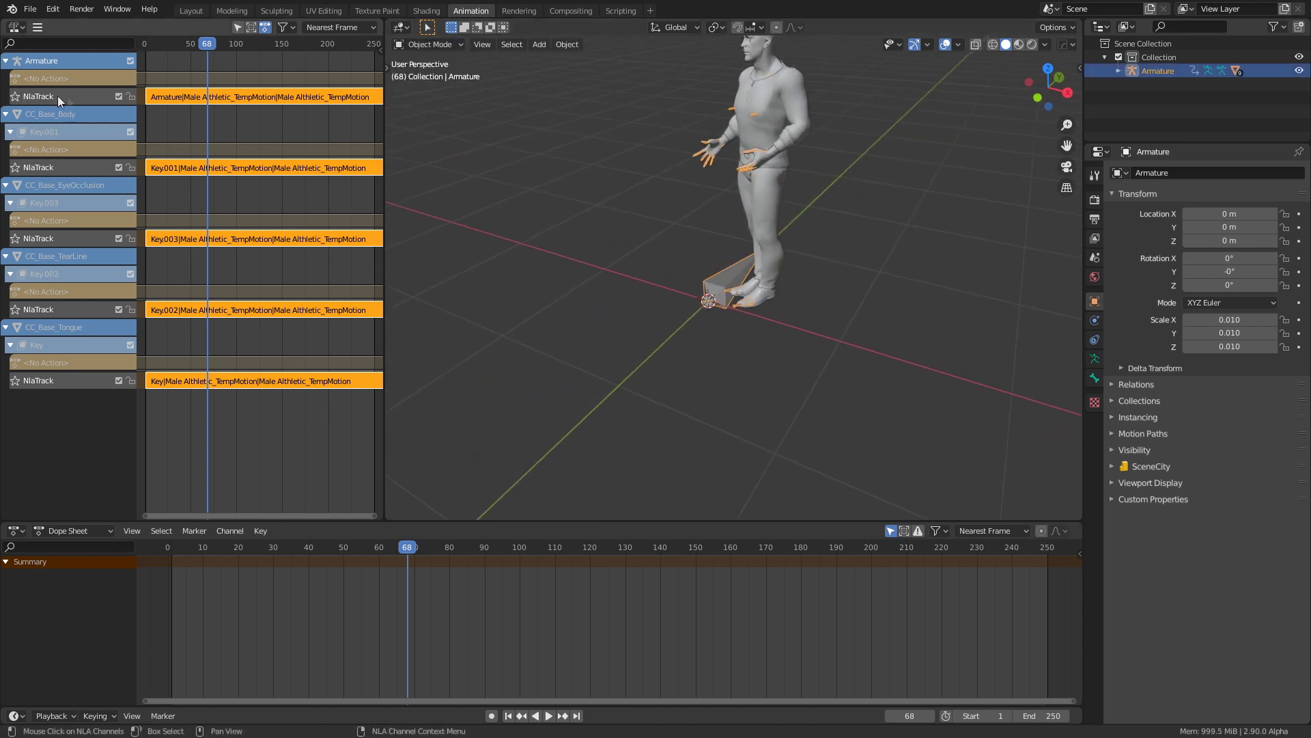
click(79, 534)
click(78, 560)
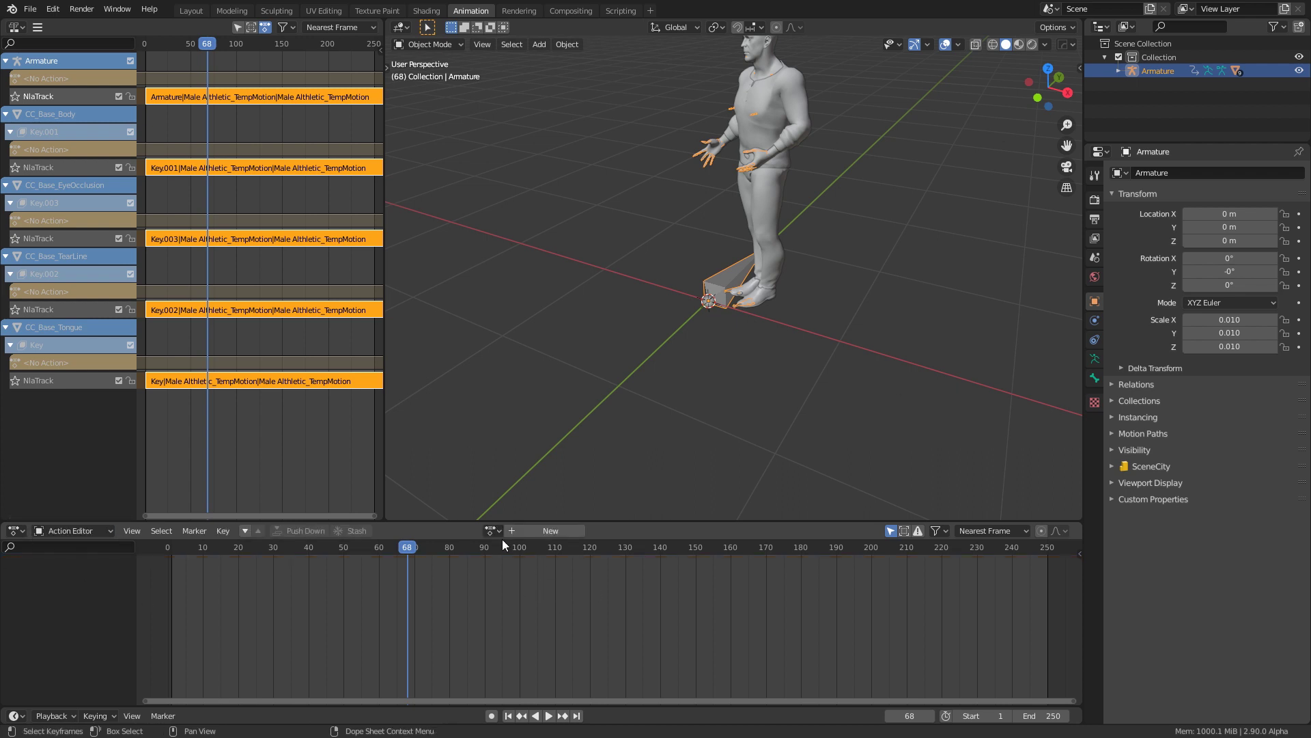
- Rename the armature strip's action to Joke_Arm in tweak mode, and delete that strip from the NLA track
key(Tab)
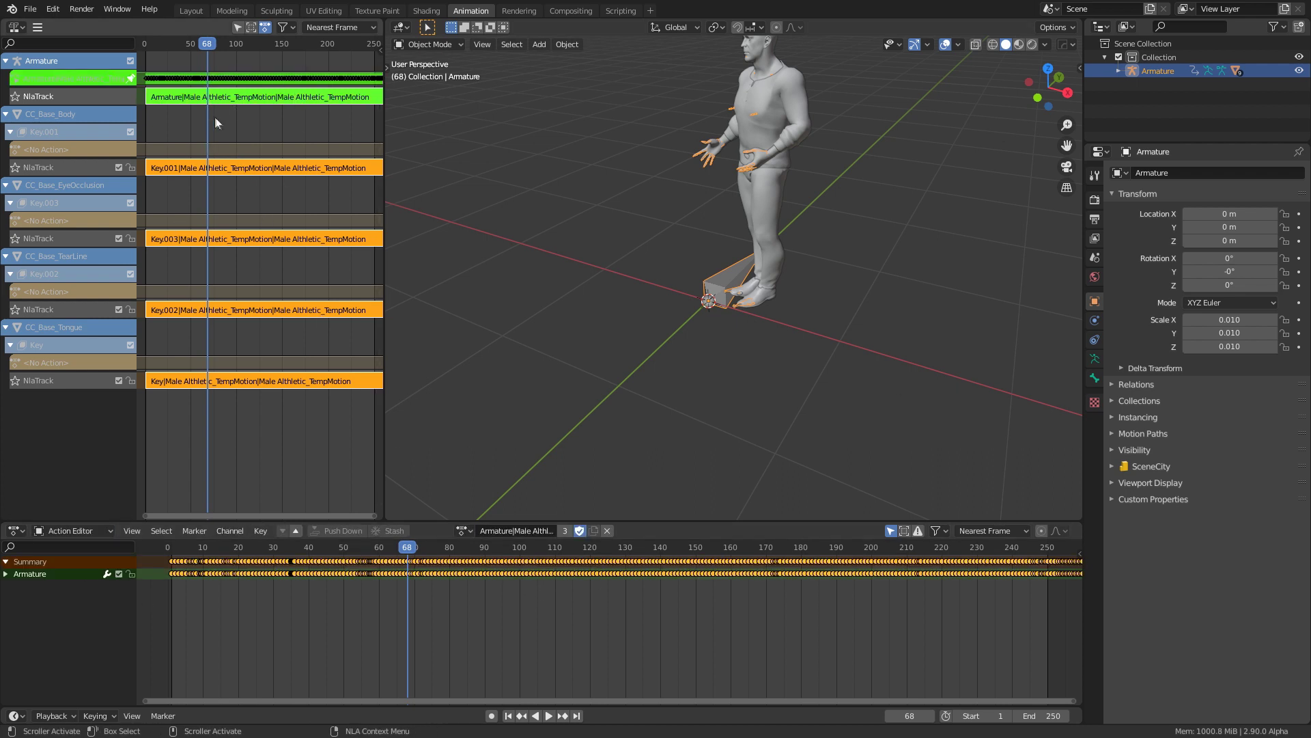
double_click(517, 531)
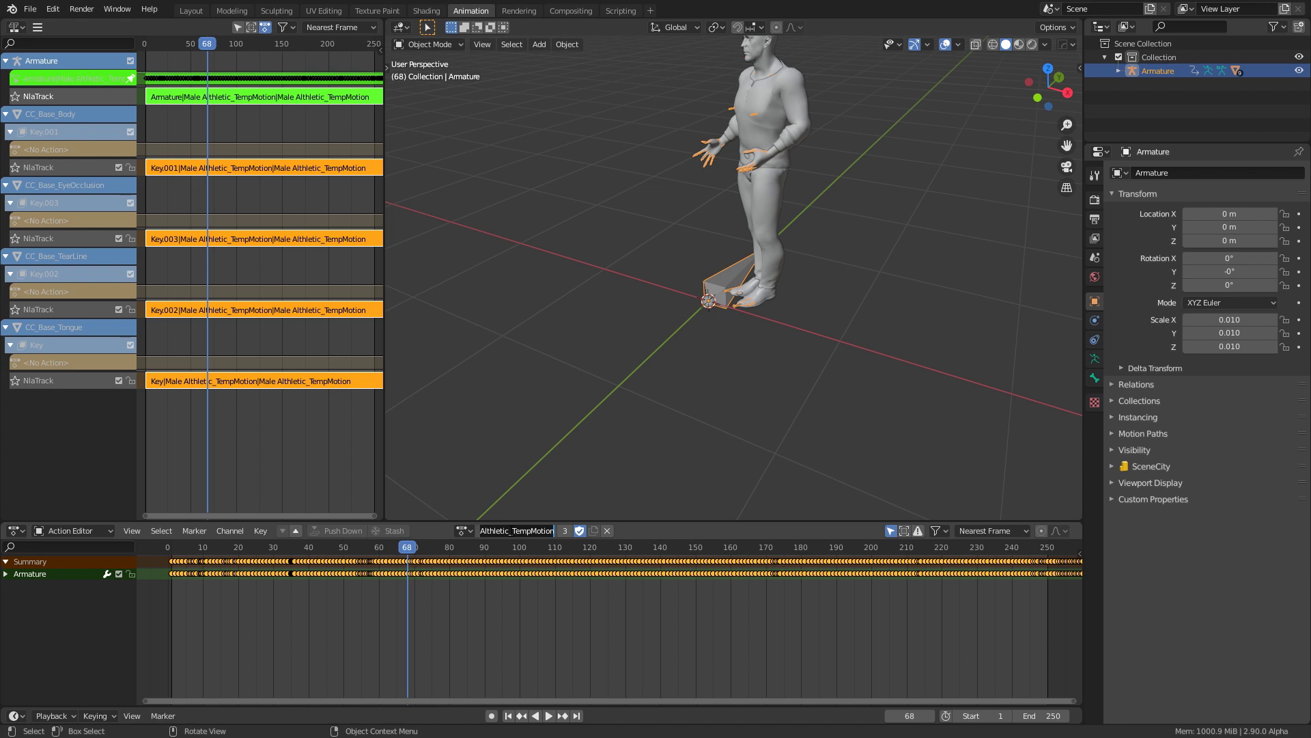
text(Joke_Arm)
key(Return)
key(Tab)
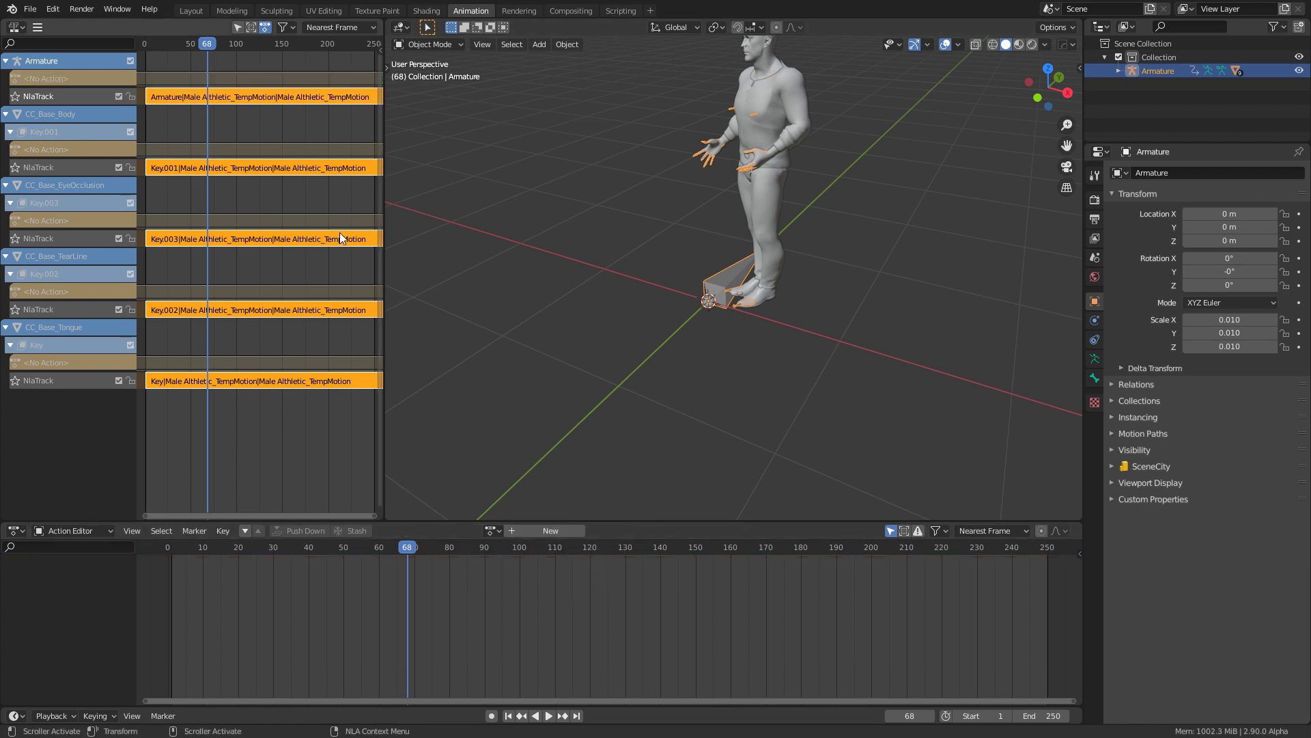
click(236, 97)
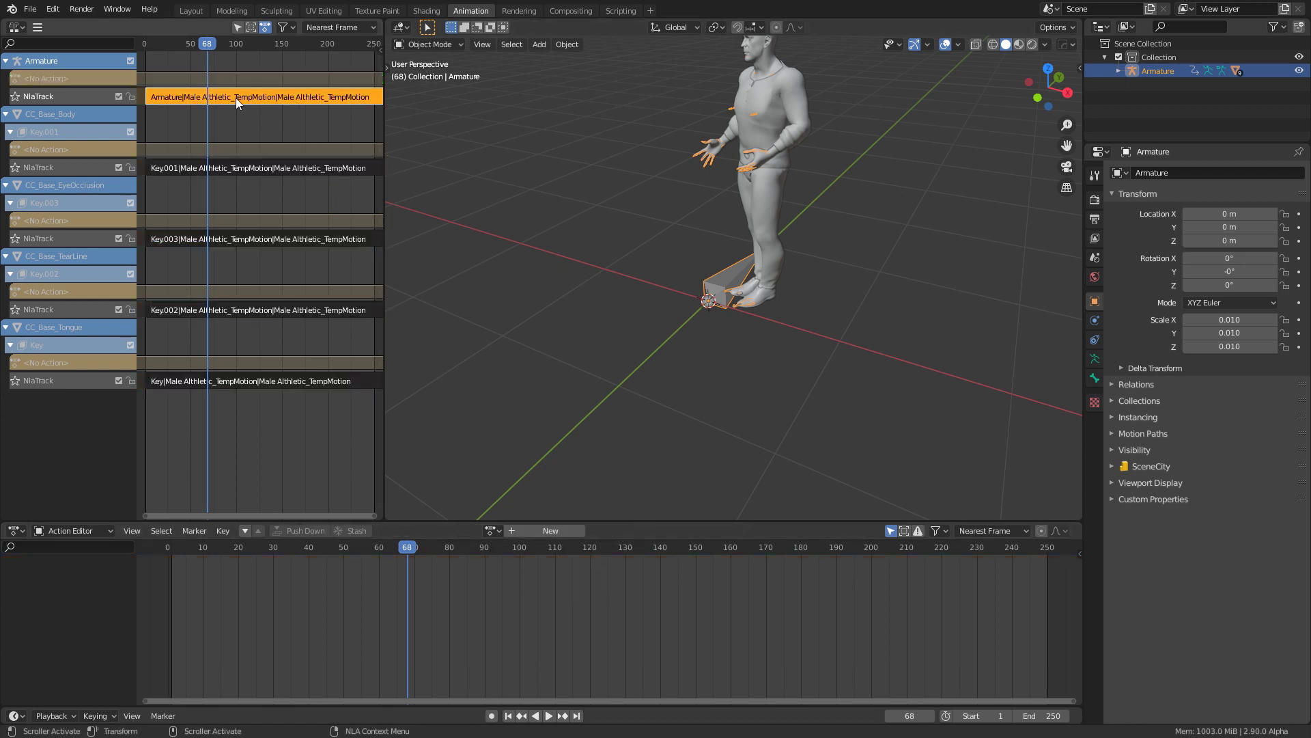
key(x)
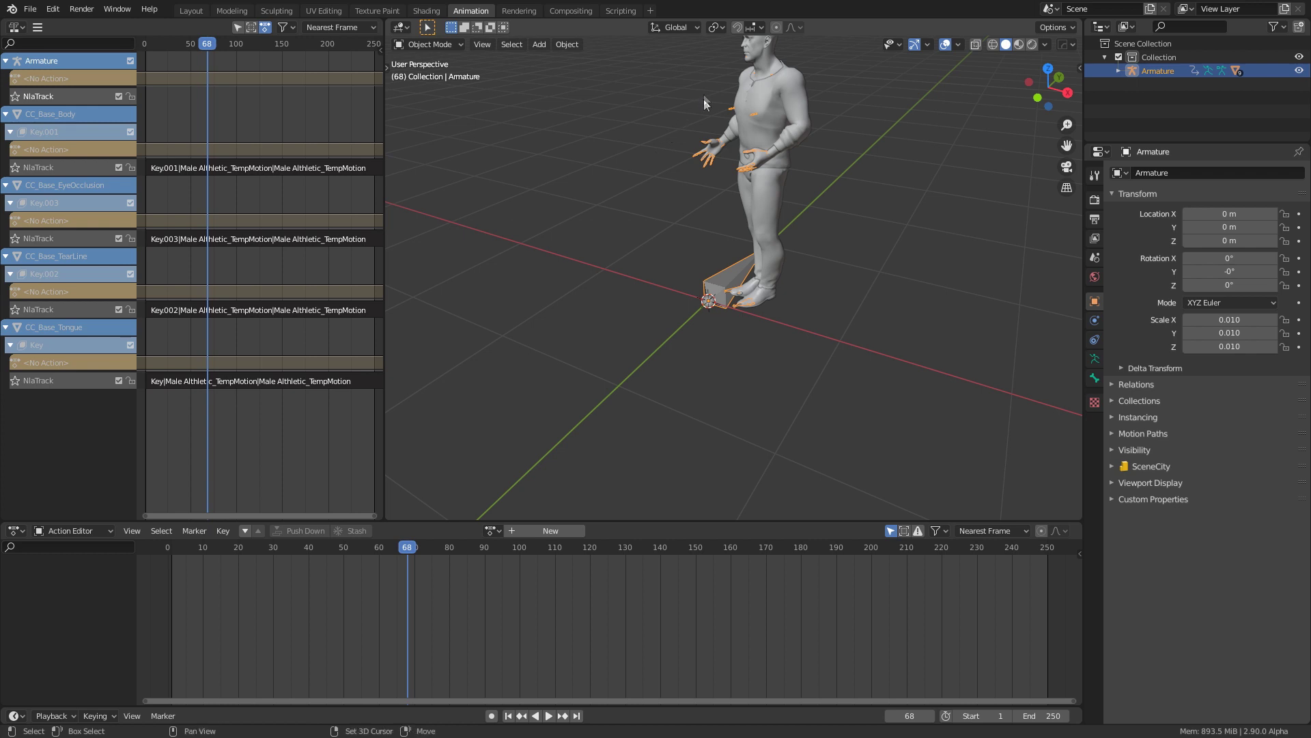
- Select the CC_Base_Body mesh and enter tweak mode on its Key.001 NLA strip
middle_drag(704, 99, 716, 130)
click(731, 115)
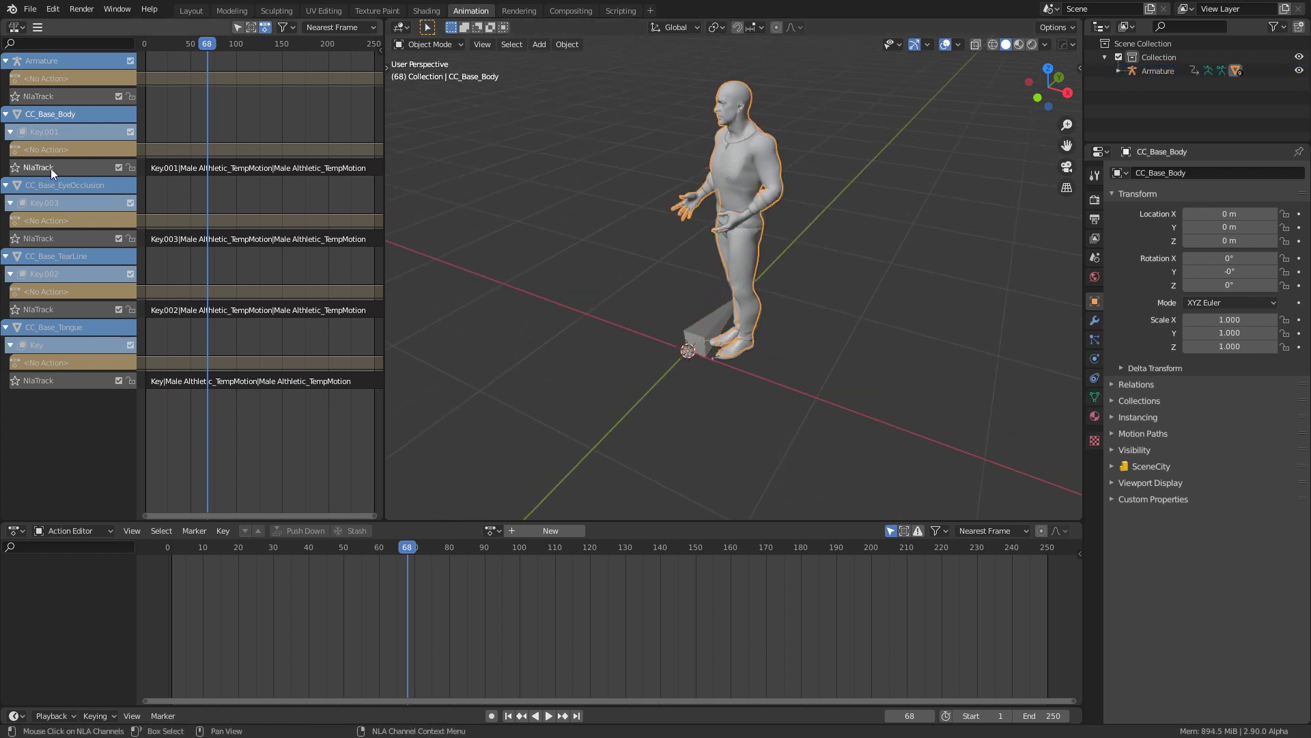
click(257, 169)
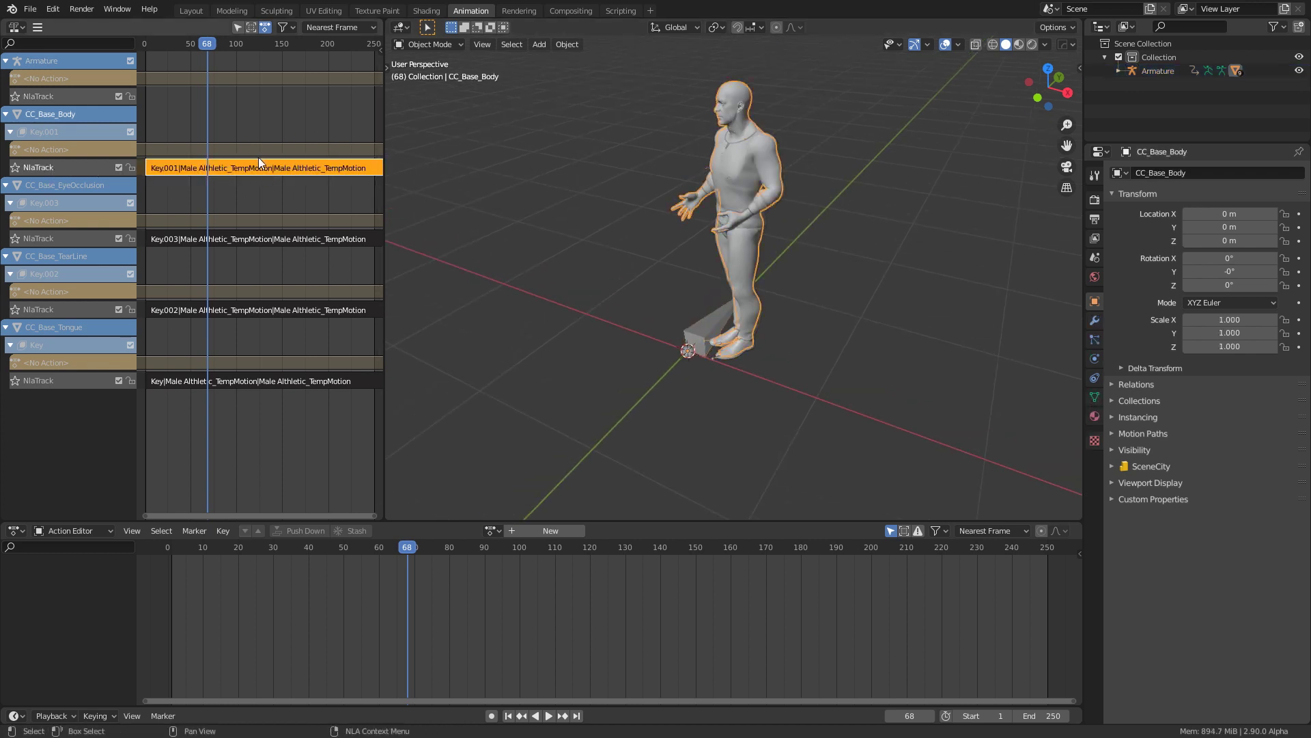
key(Tab)
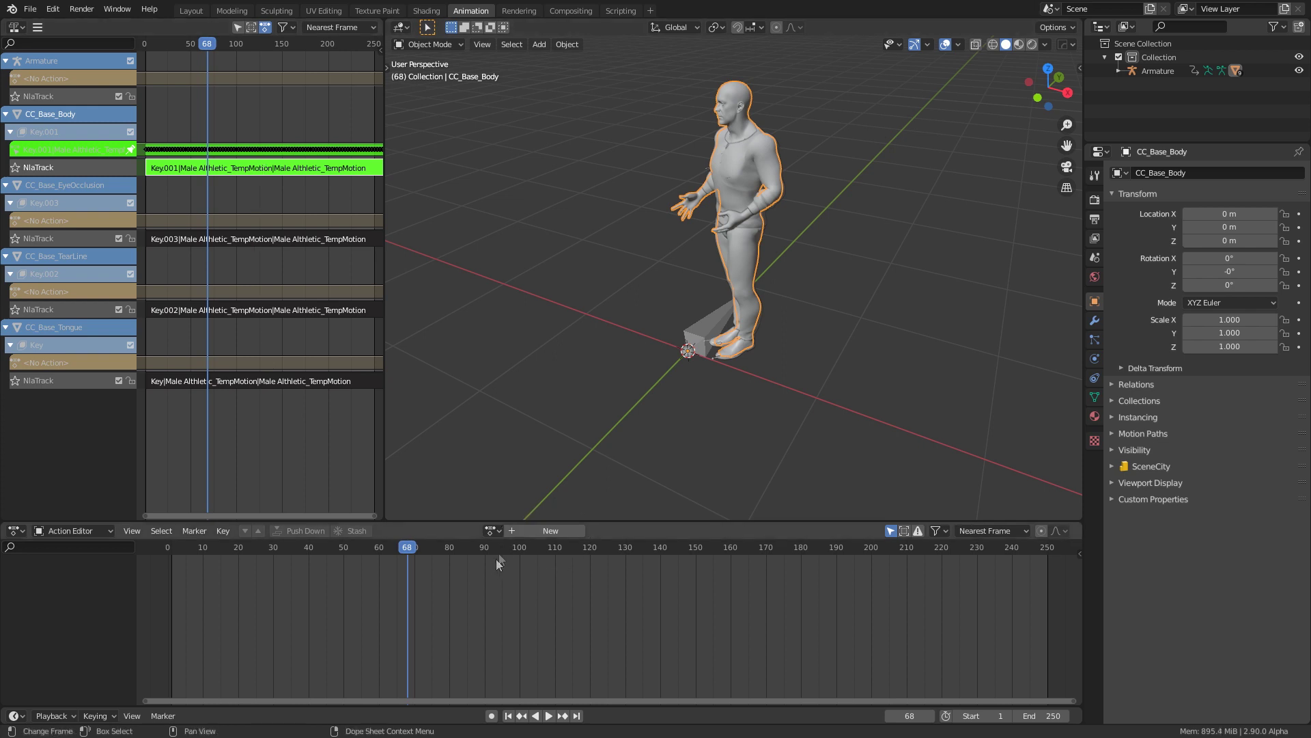
- In the Shape Key Editor, rename the body's action to Joke_Body, exit tweak mode and delete its NLA strip
click(108, 530)
click(107, 576)
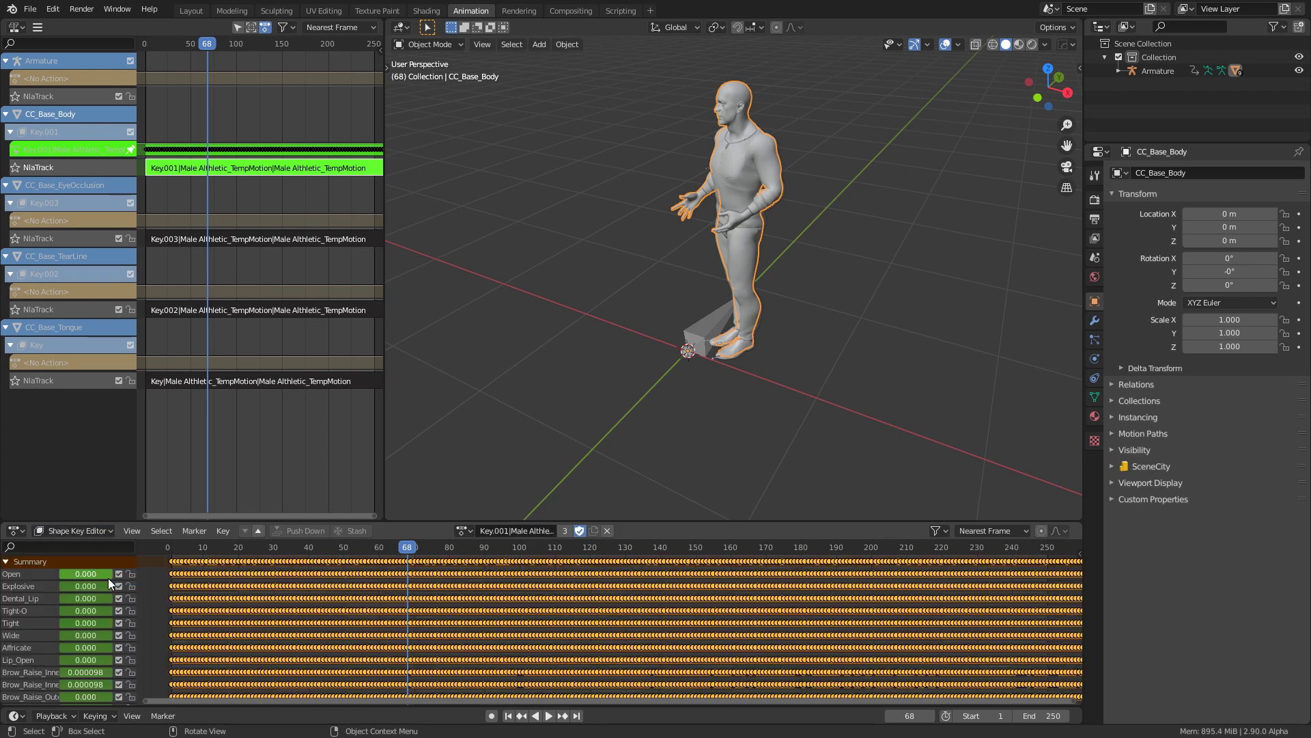
click(107, 529)
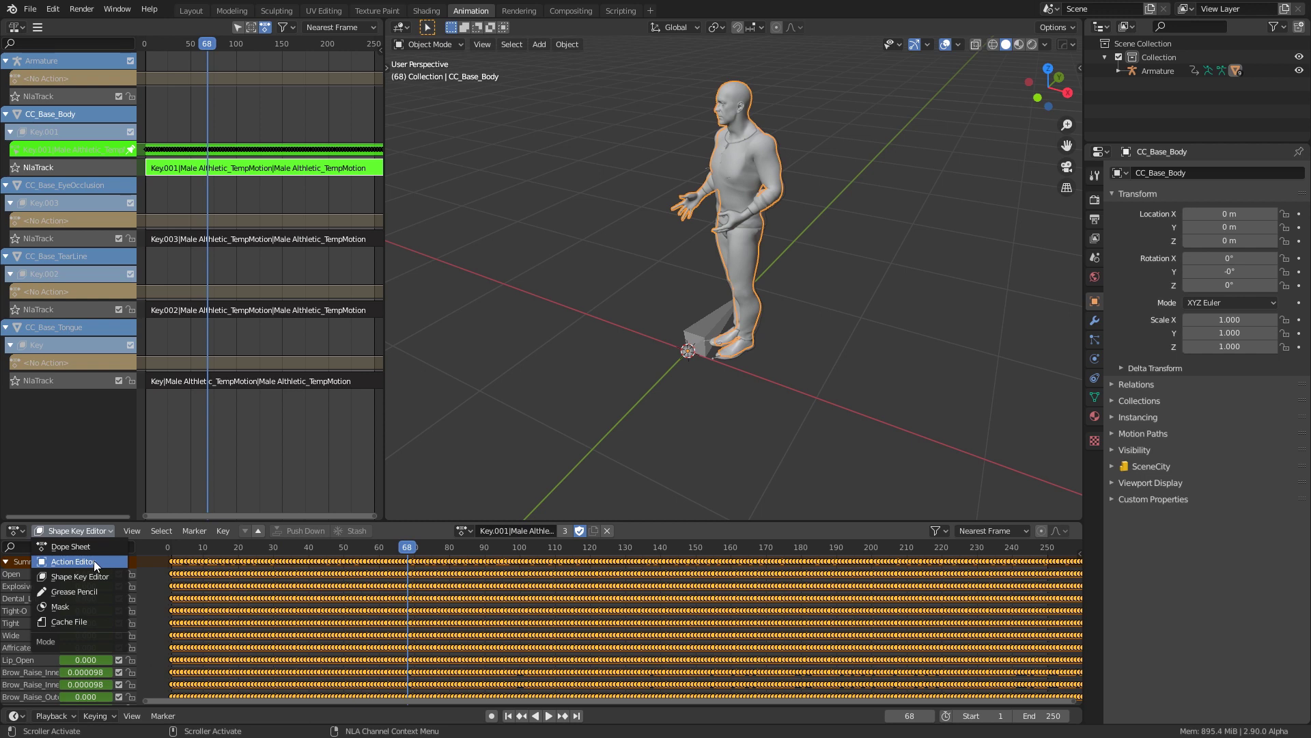
click(96, 579)
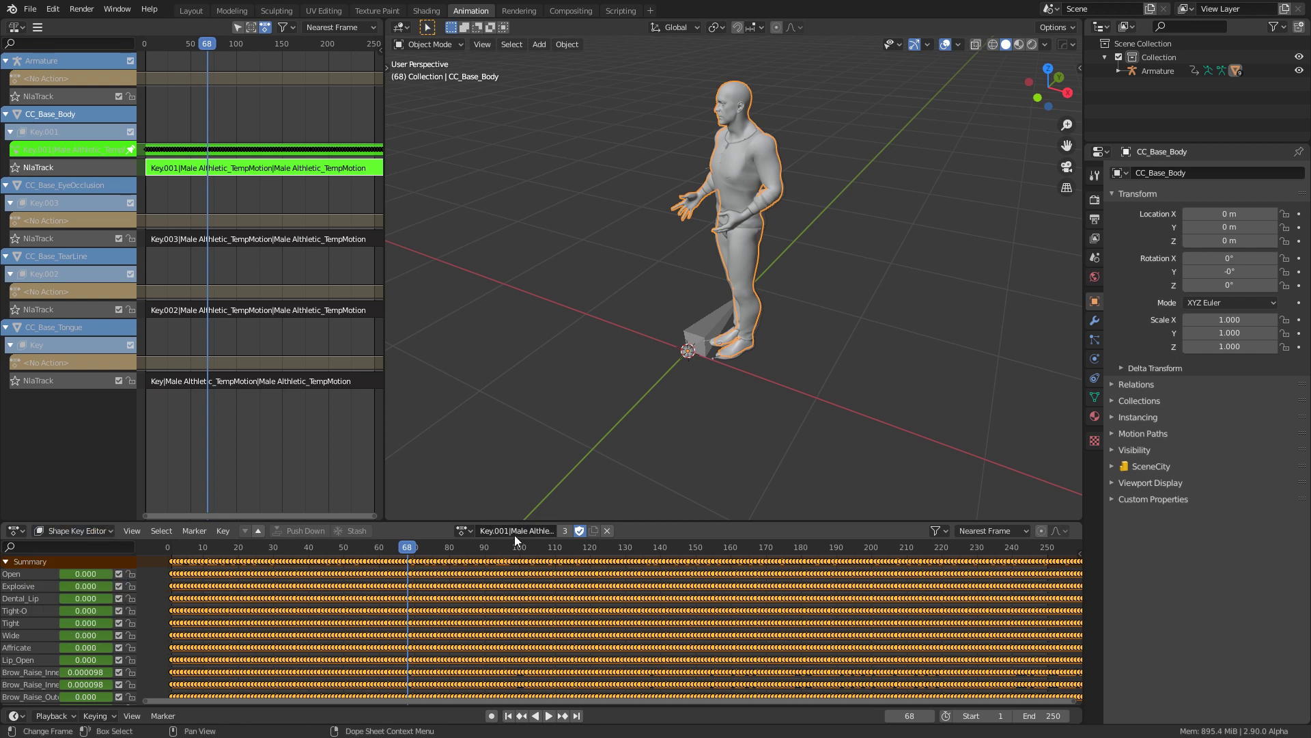
text(Joke)
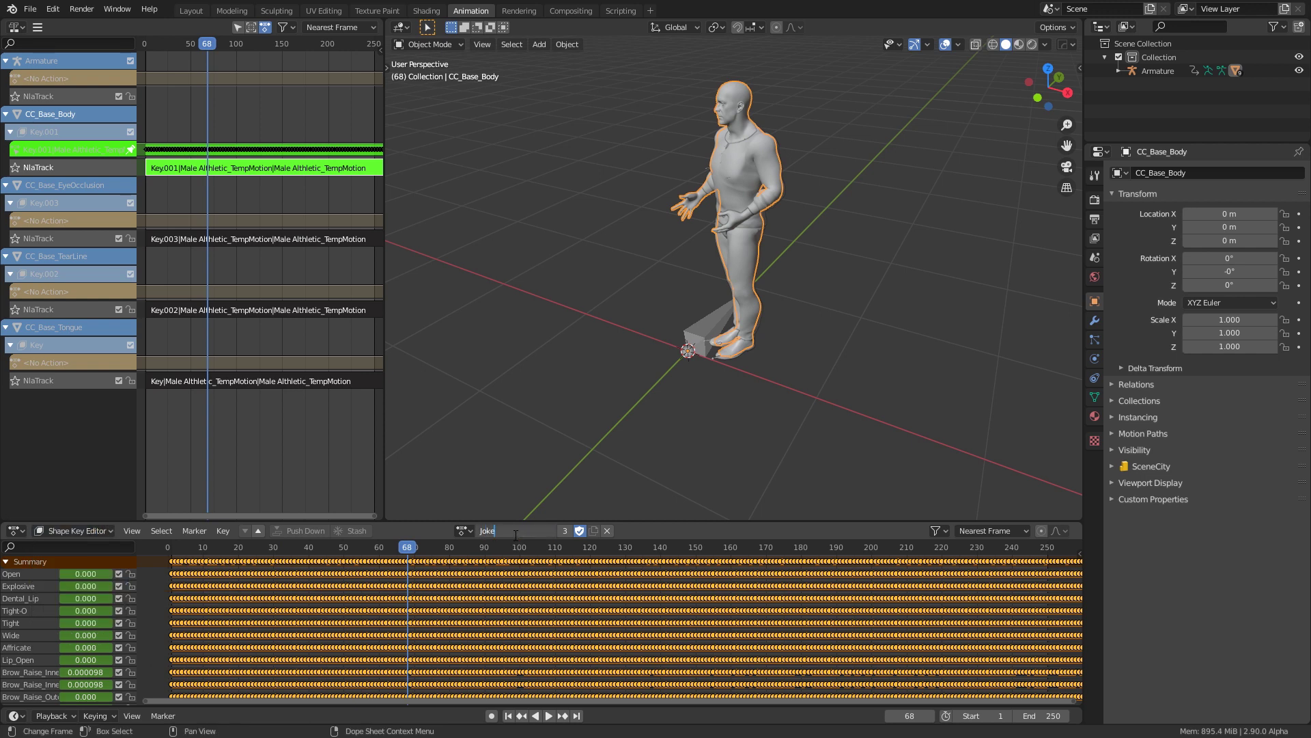
text(_Body)
key(Return)
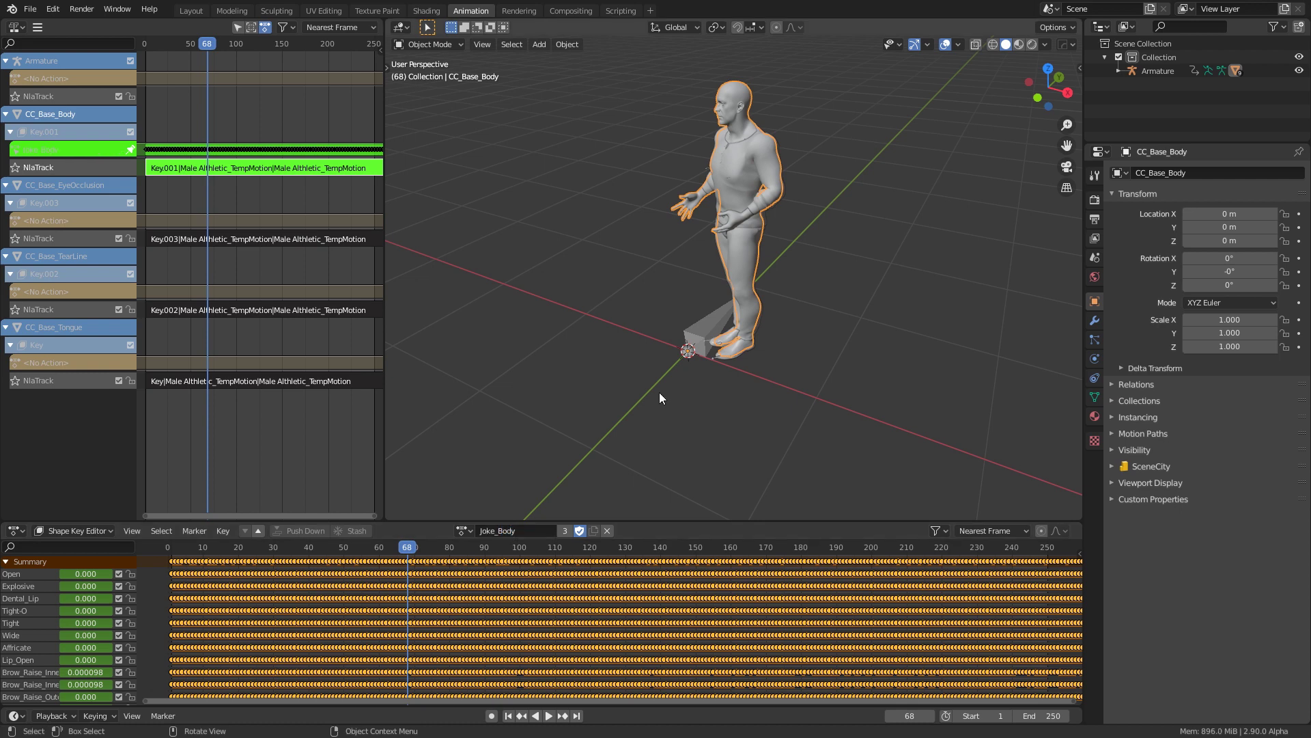
key(Tab)
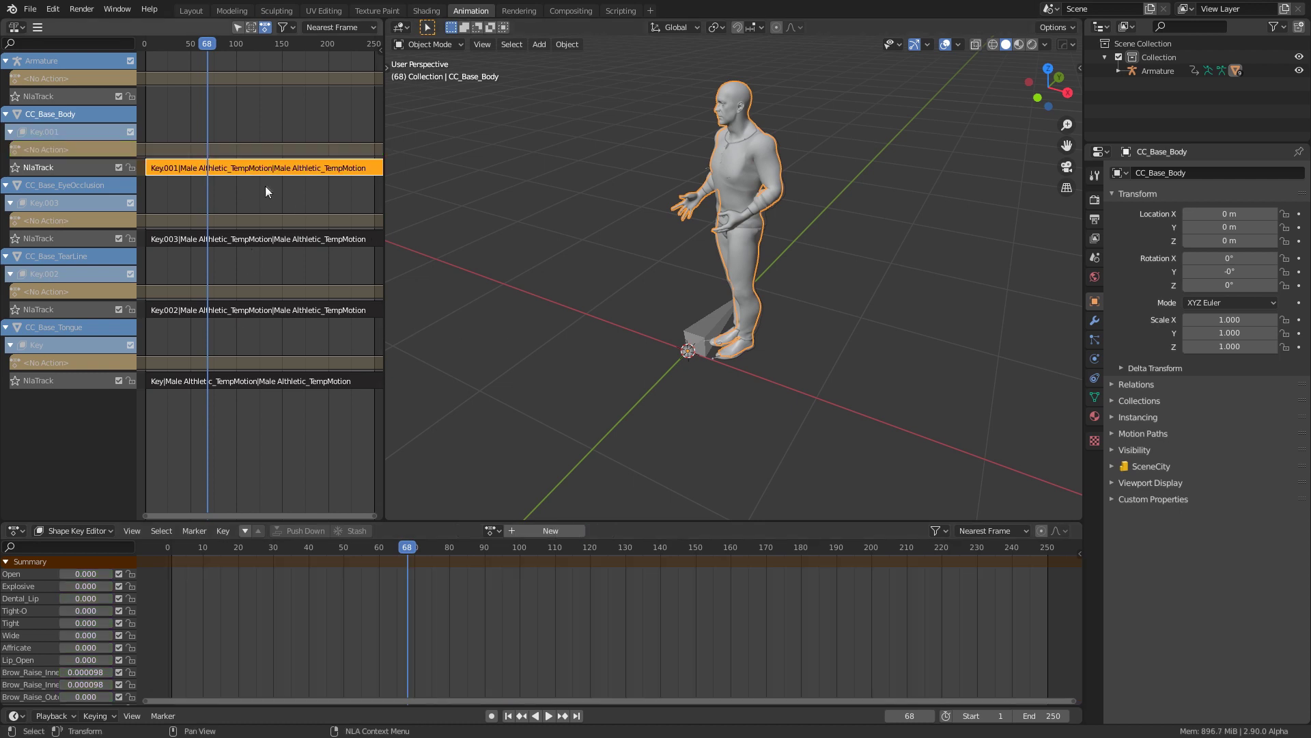
key(alt+a)
- Tweak the CC_Base_EyeOcclusion strip, rename its shape key action to Joke_OCC, and delete the strip from its NLA track
click(244, 239)
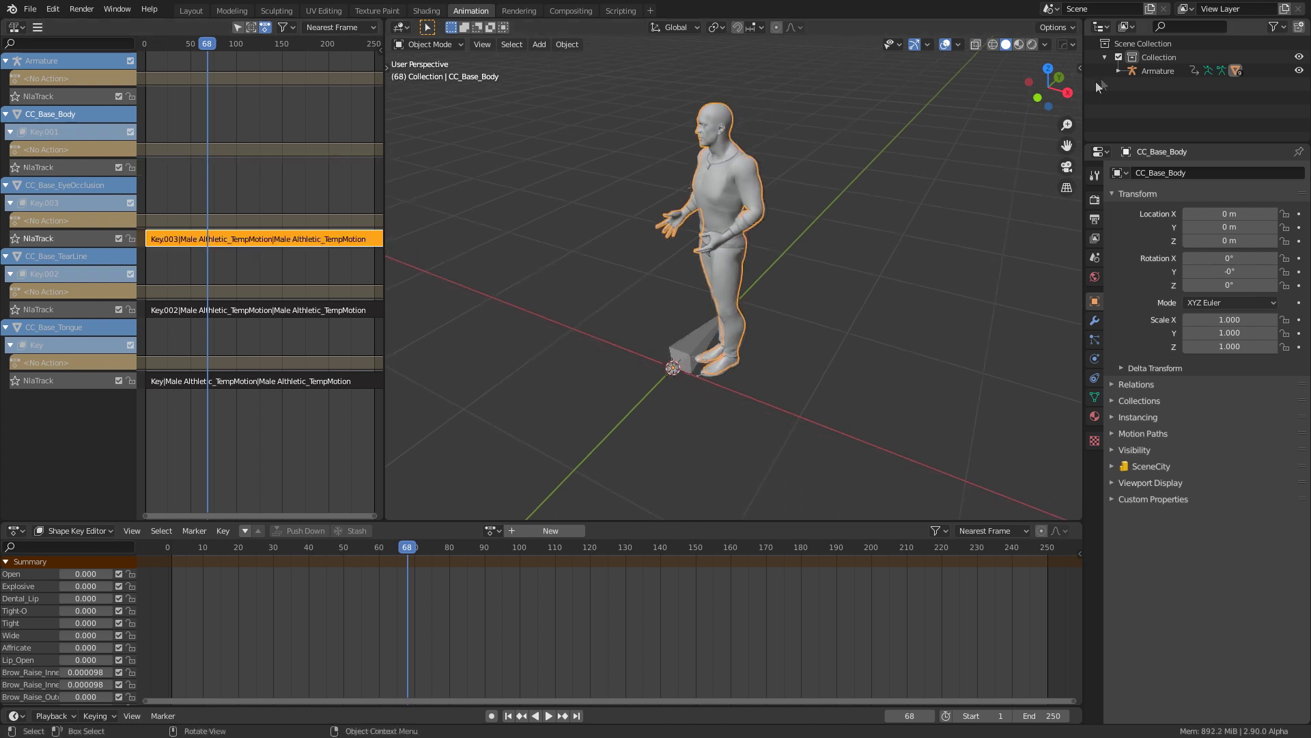
click(1120, 71)
drag(1165, 145, 1161, 363)
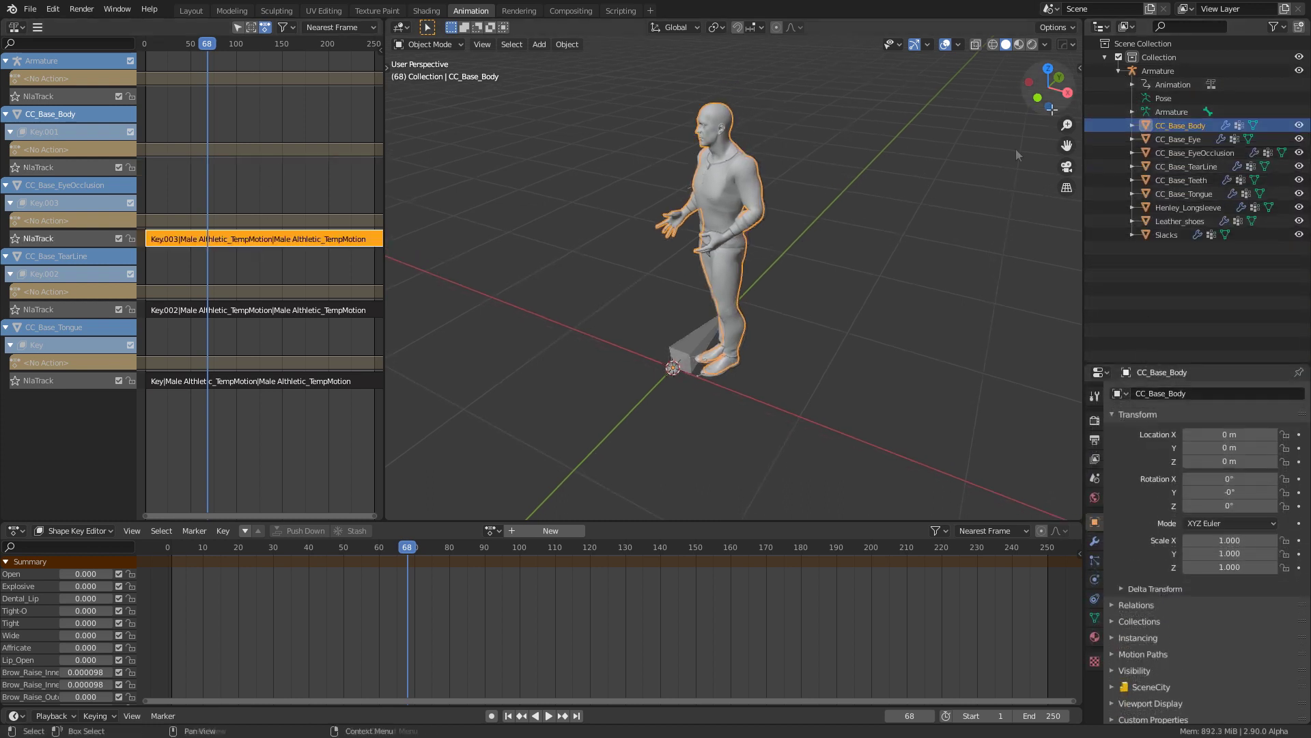
click(1189, 153)
key(Tab)
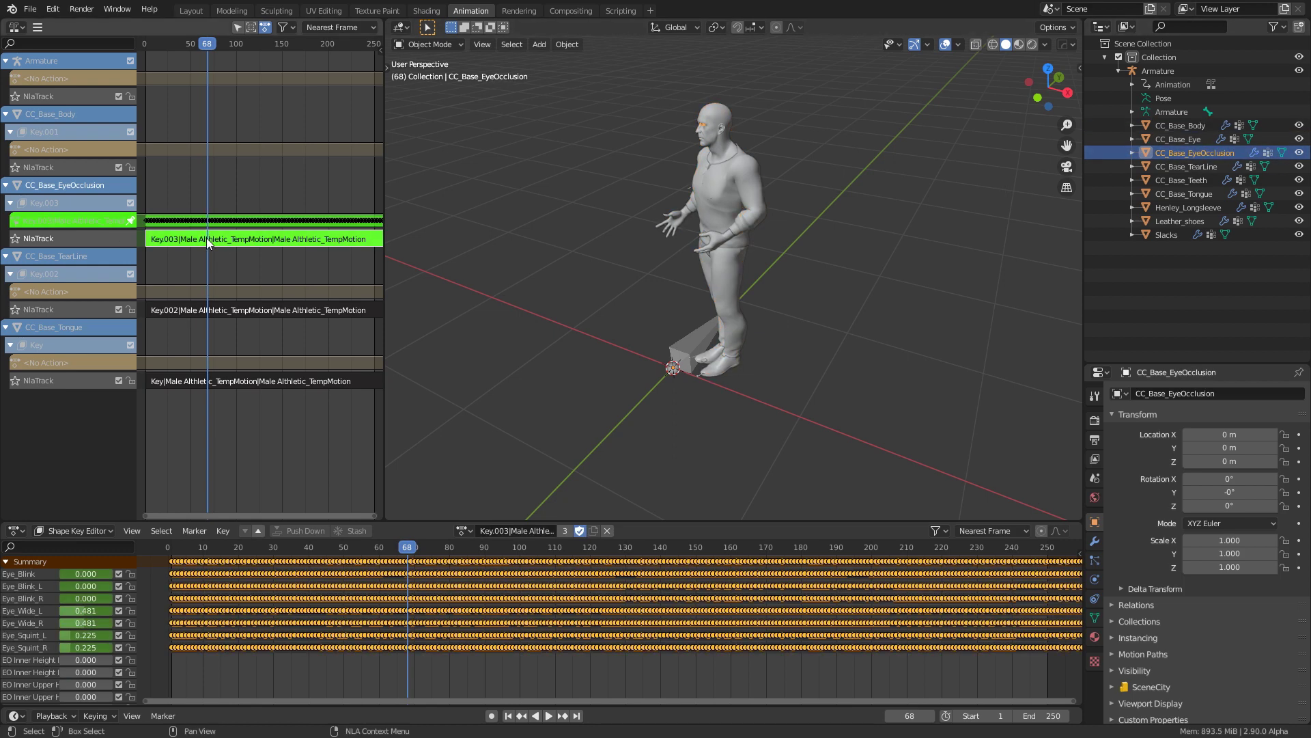
text(Joke_OCC)
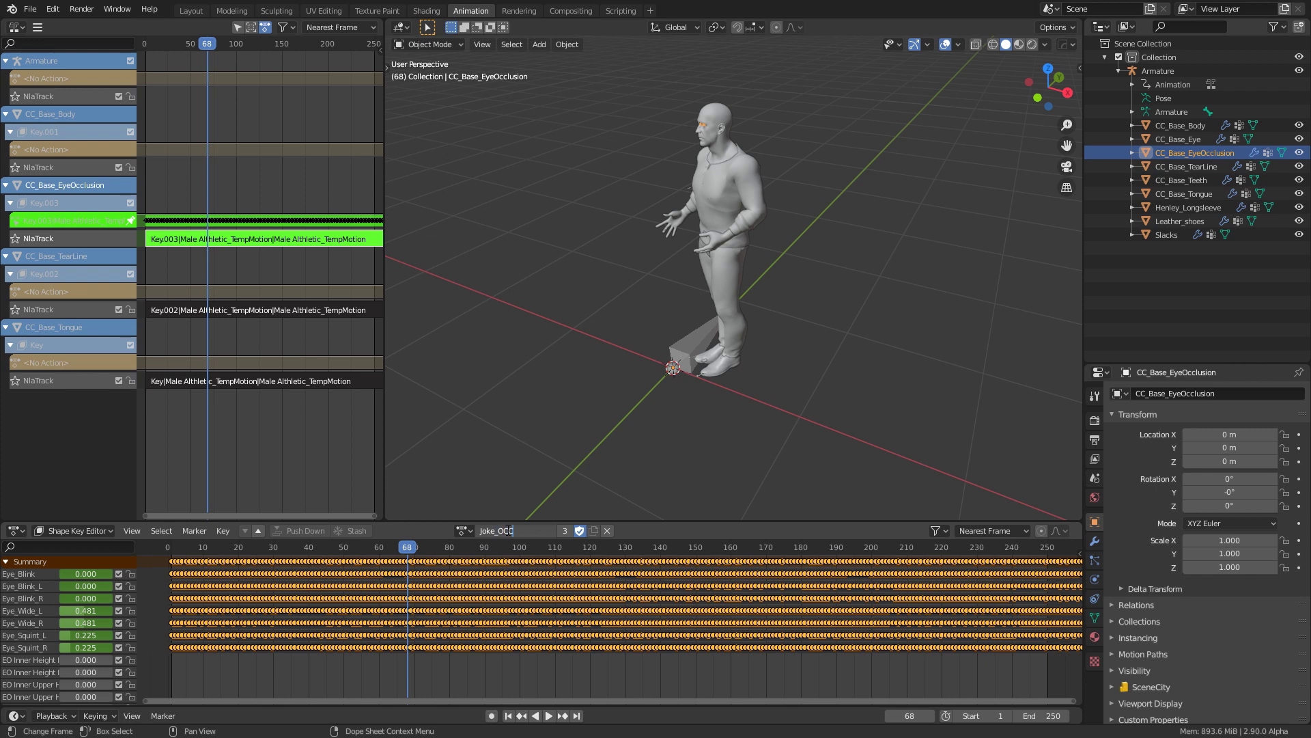
key(Return)
key(Tab)
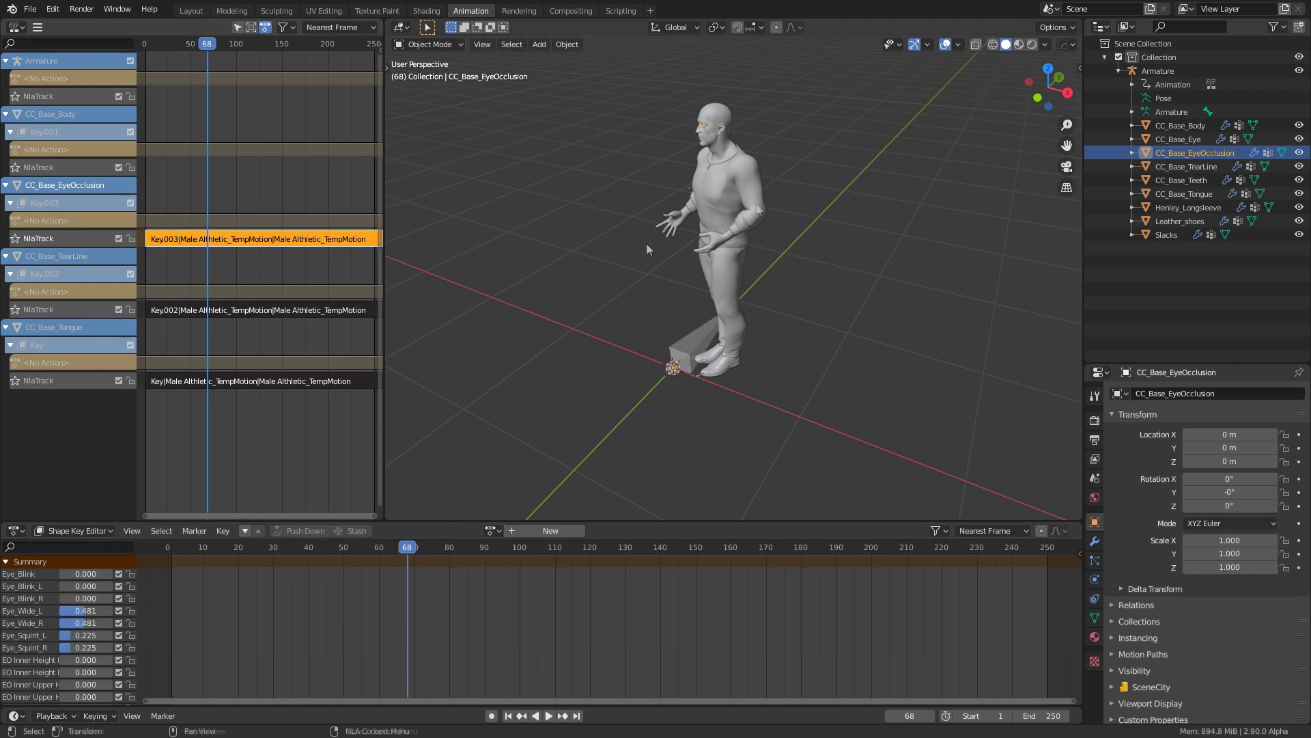
- Tweak the CC_Base_TearLine strip, rename its shape key action to Joke_Tear, and exit tweak mode
drag(301, 255, 277, 328)
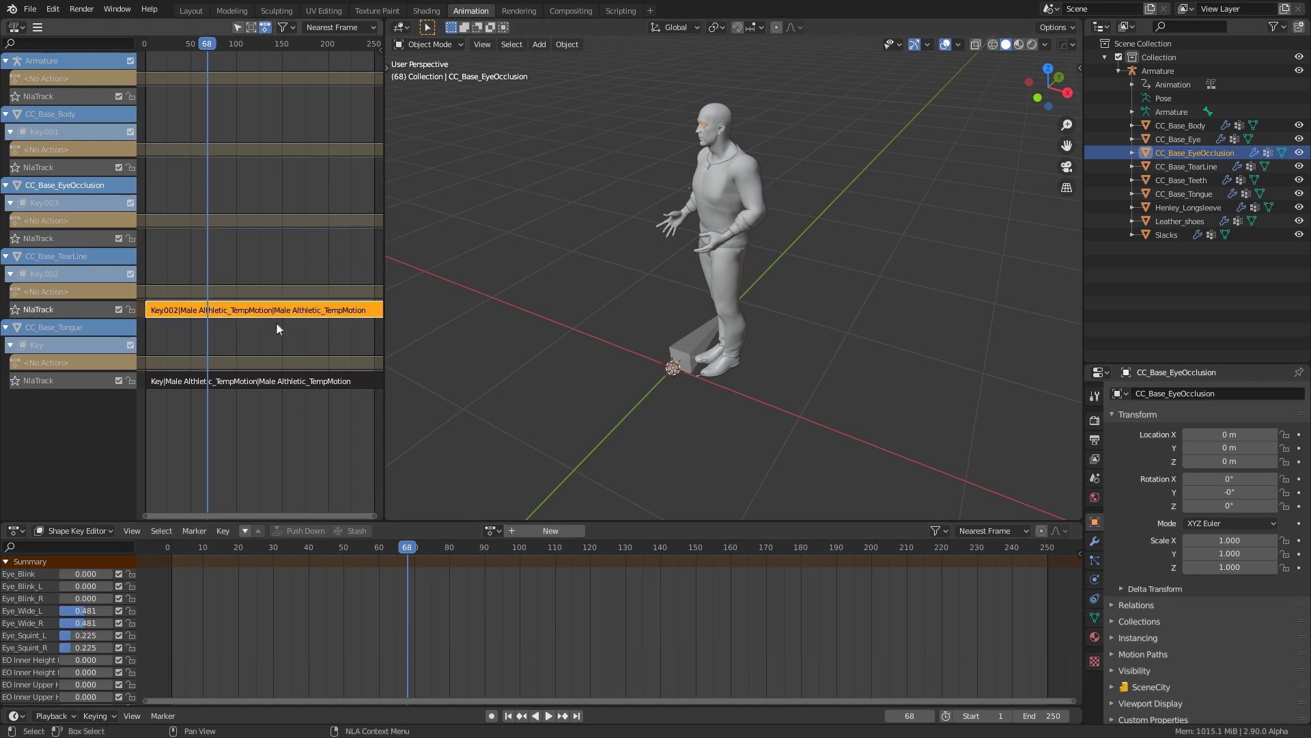
click(48, 256)
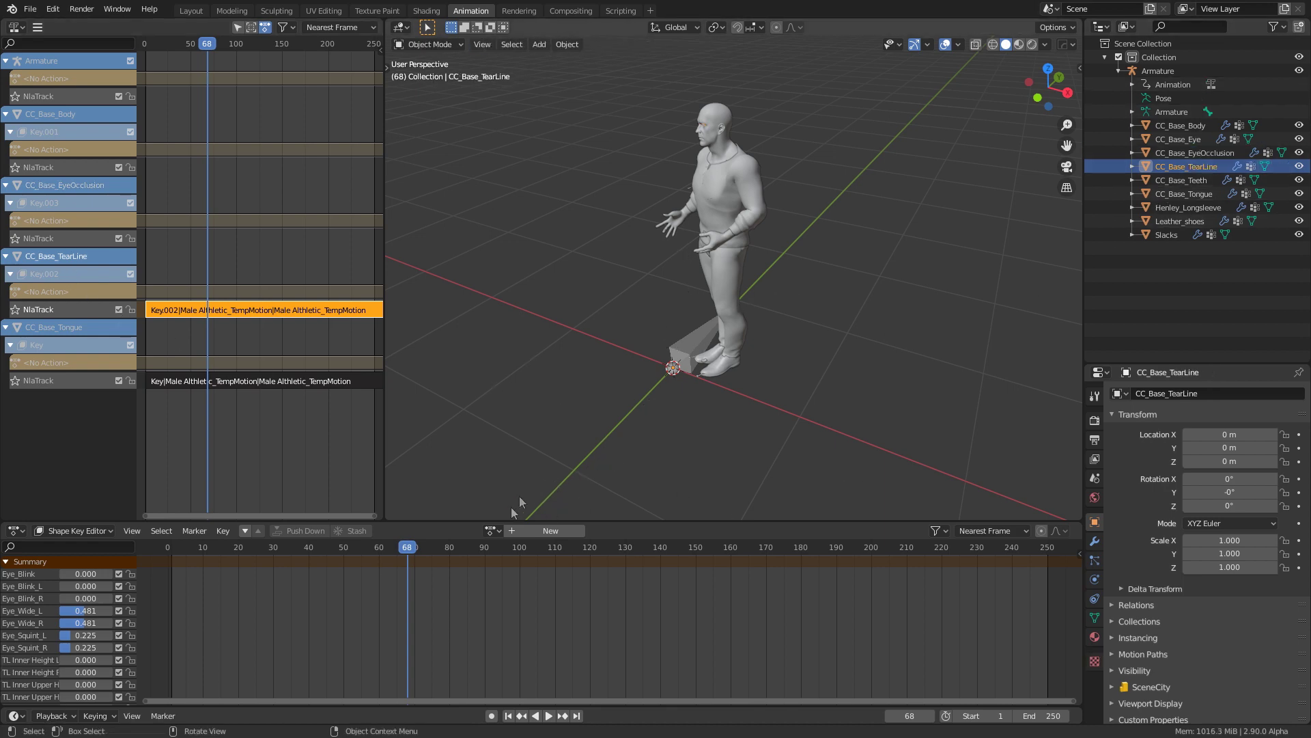
key(Tab)
click(516, 531)
text(Joke_Tear)
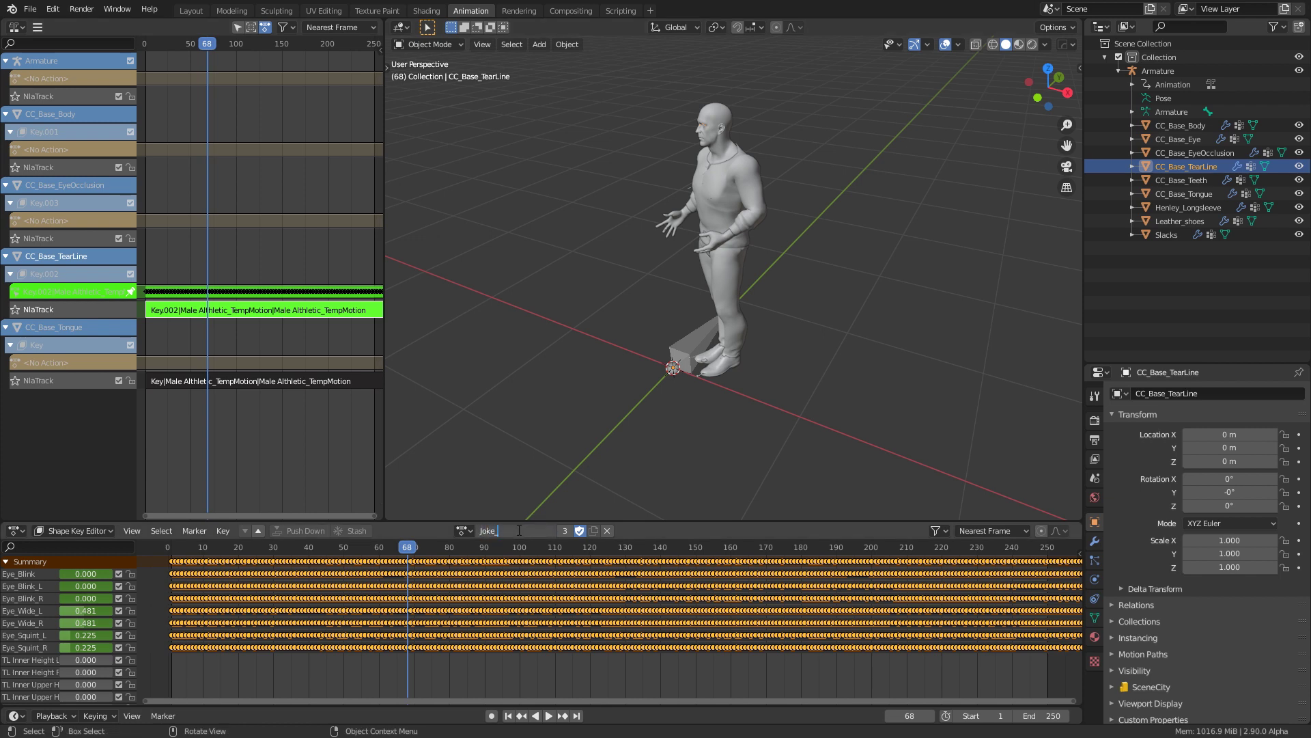
key(Return)
key(Tab)
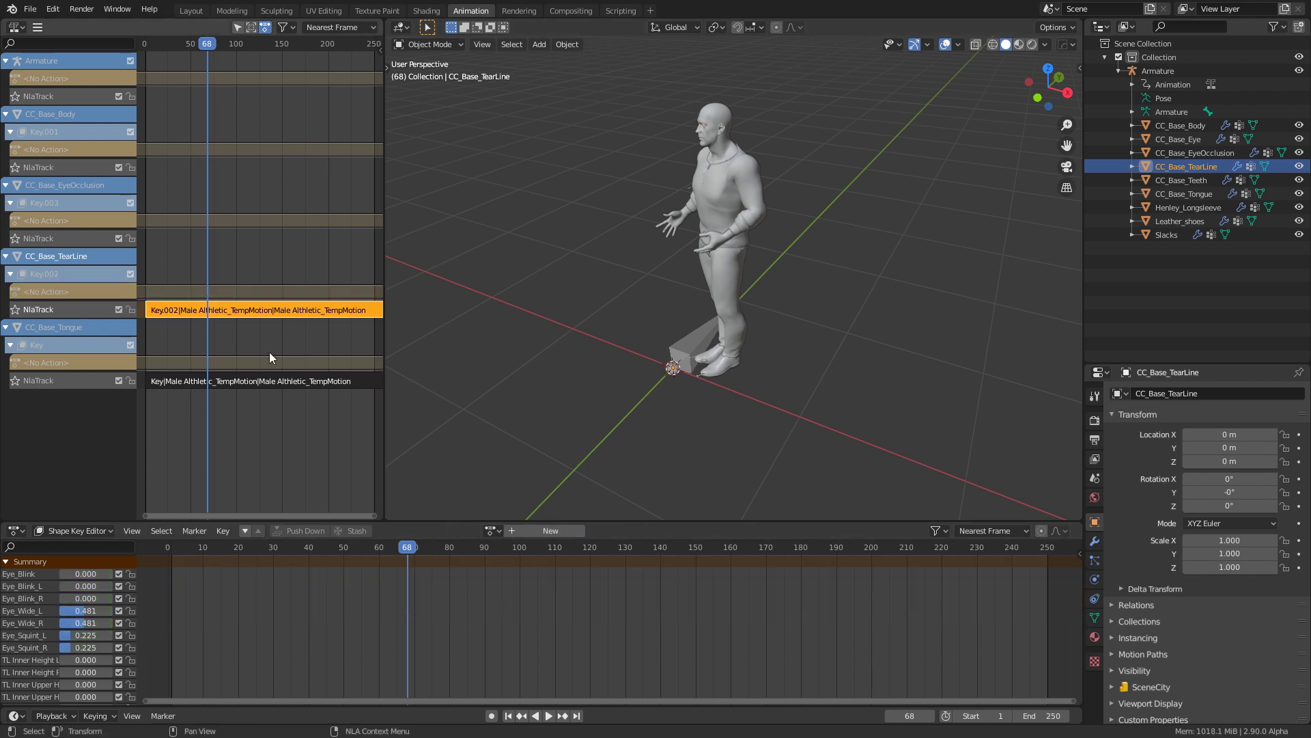
- Tweak the CC_Base_Tongue strip, rename its shape key action to Joke_Tounge, and exit tweak mode
click(255, 381)
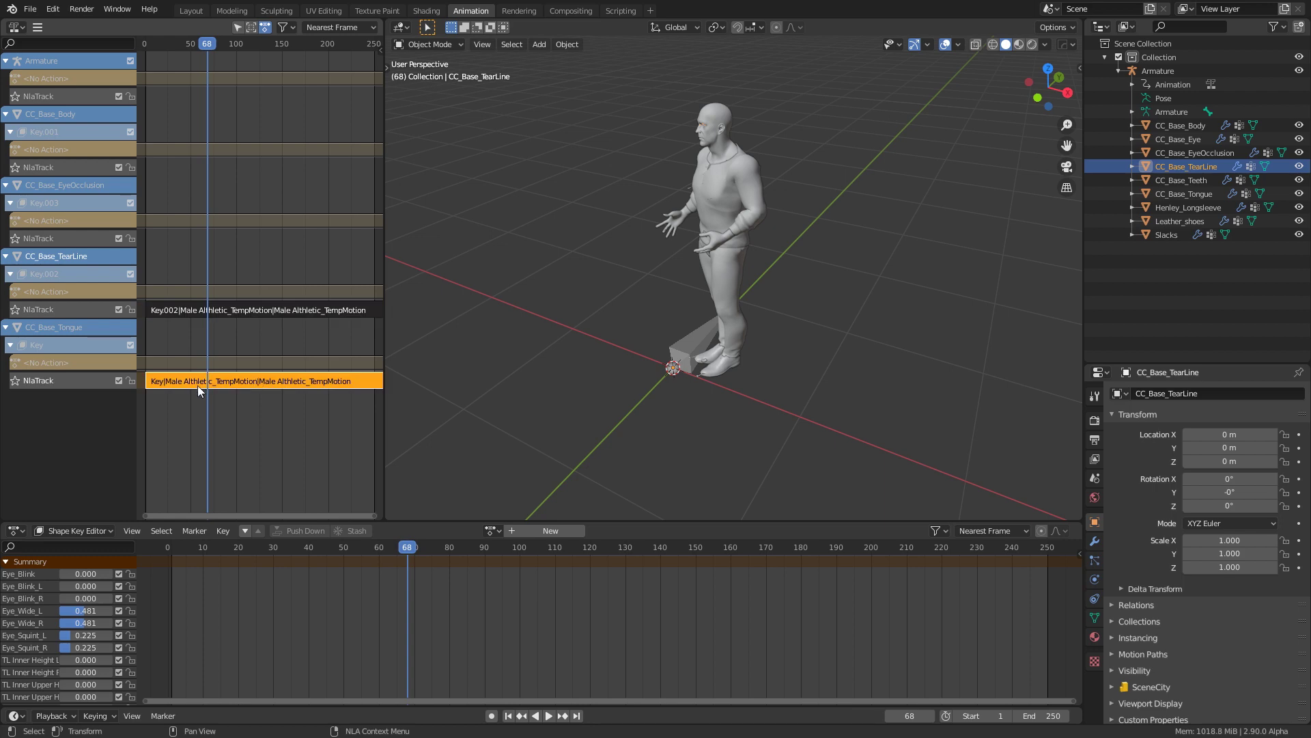
click(1202, 194)
key(Tab)
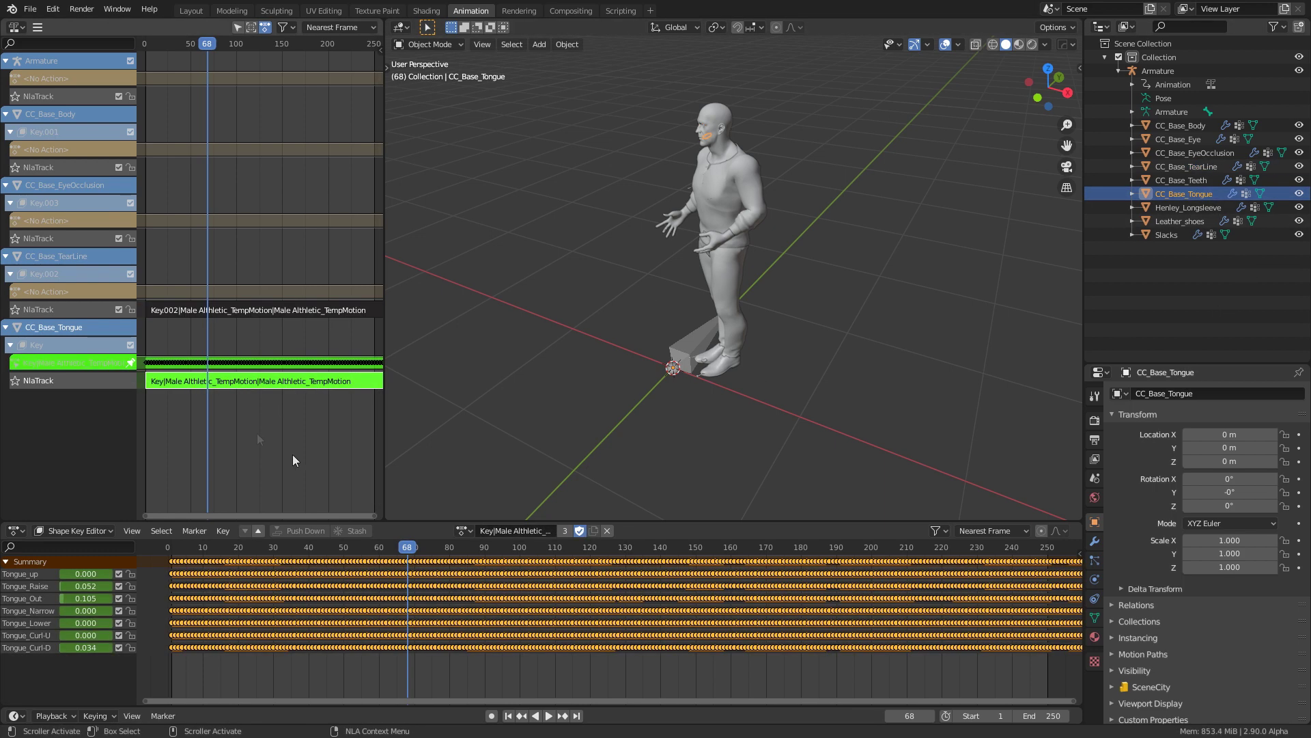
click(492, 531)
key(BackSpace)
text(Jok_Tounge)
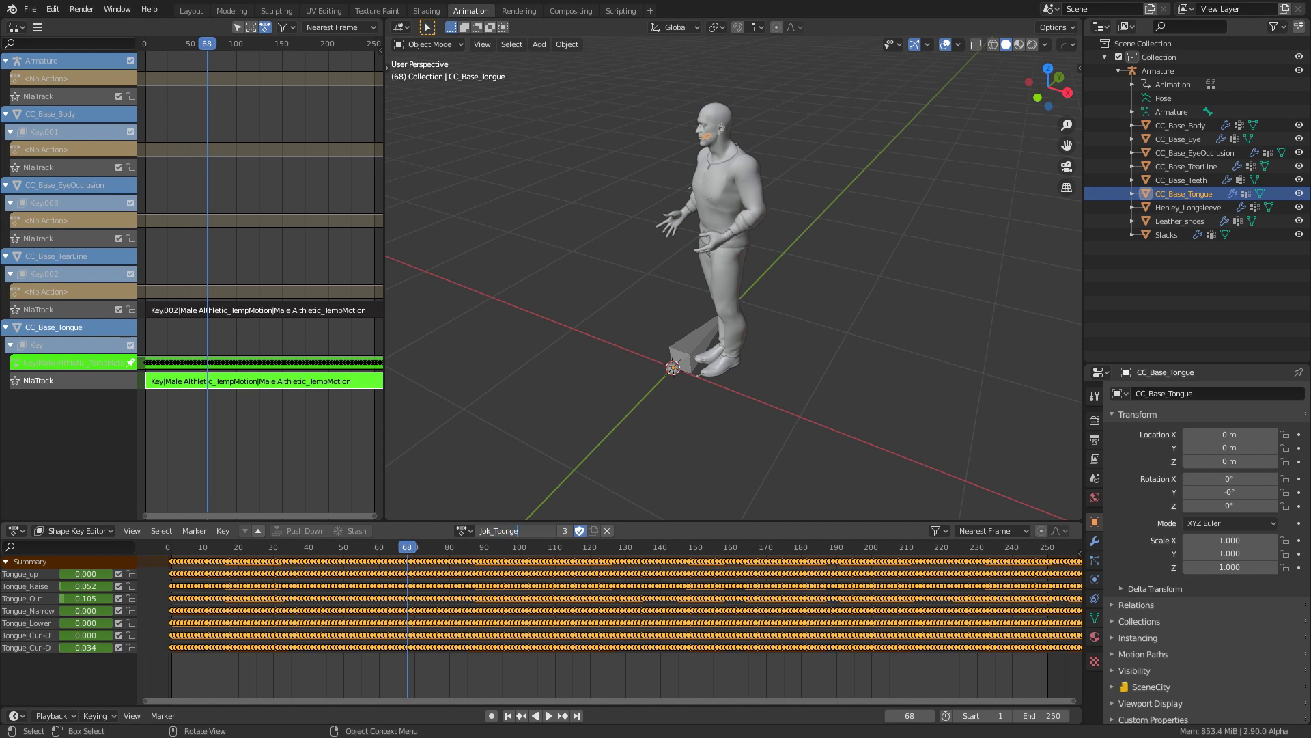
key(Return)
click(491, 531)
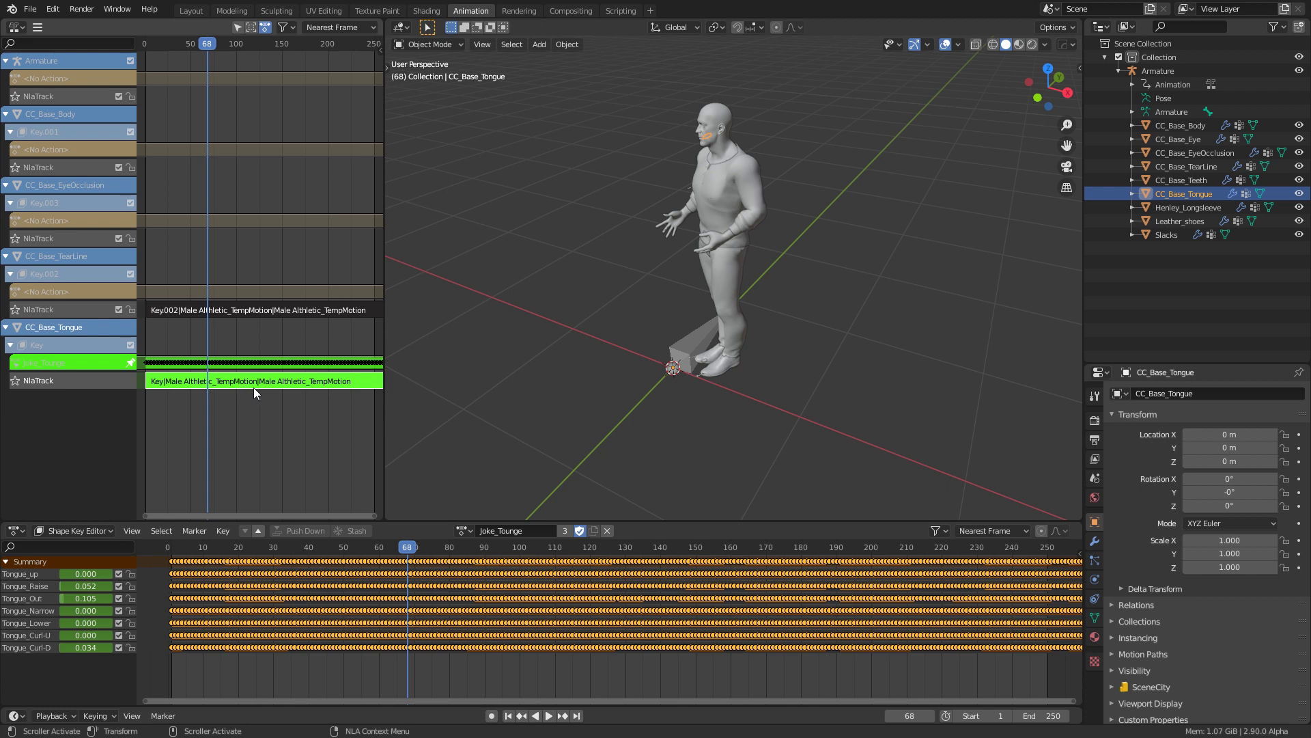
key(Tab)
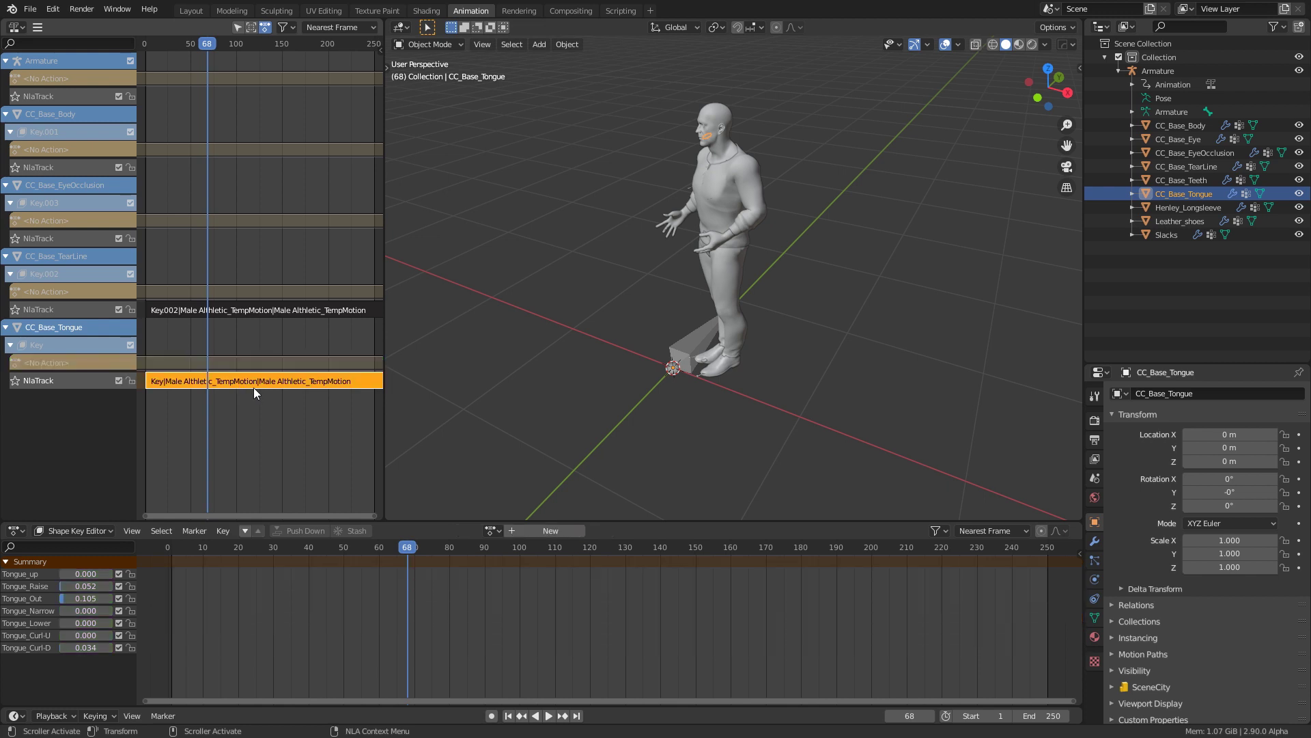
click(492, 530)
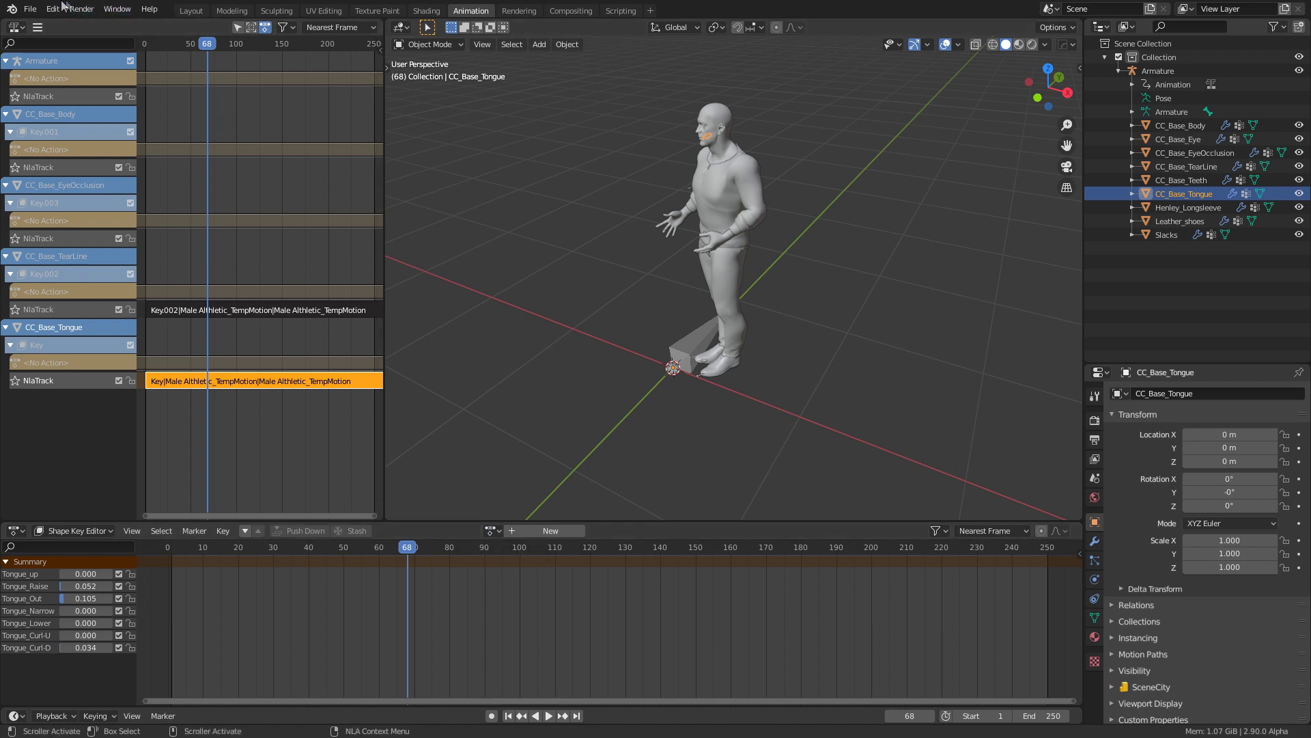
- Save the animation scene as Jokes.blend and the Auto-Rig Pro character scene as ARP.blend
click(31, 9)
click(48, 99)
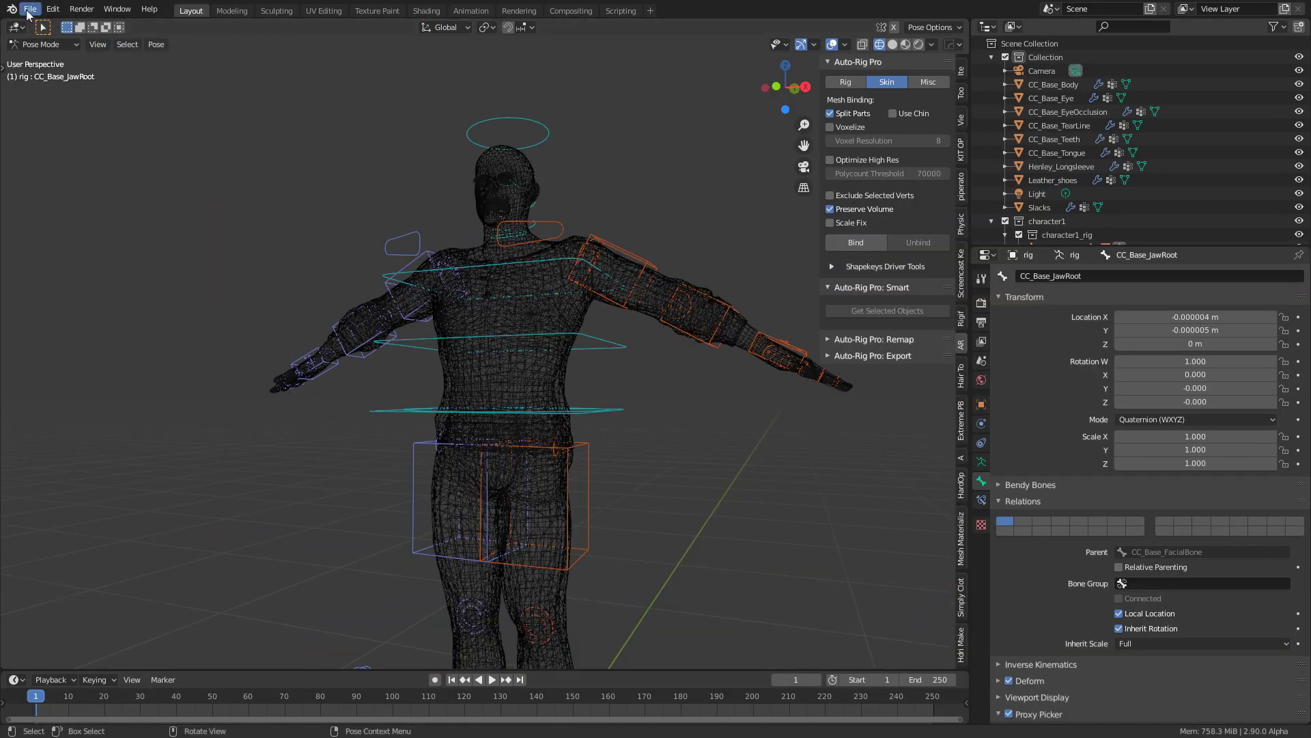
click(30, 10)
click(61, 114)
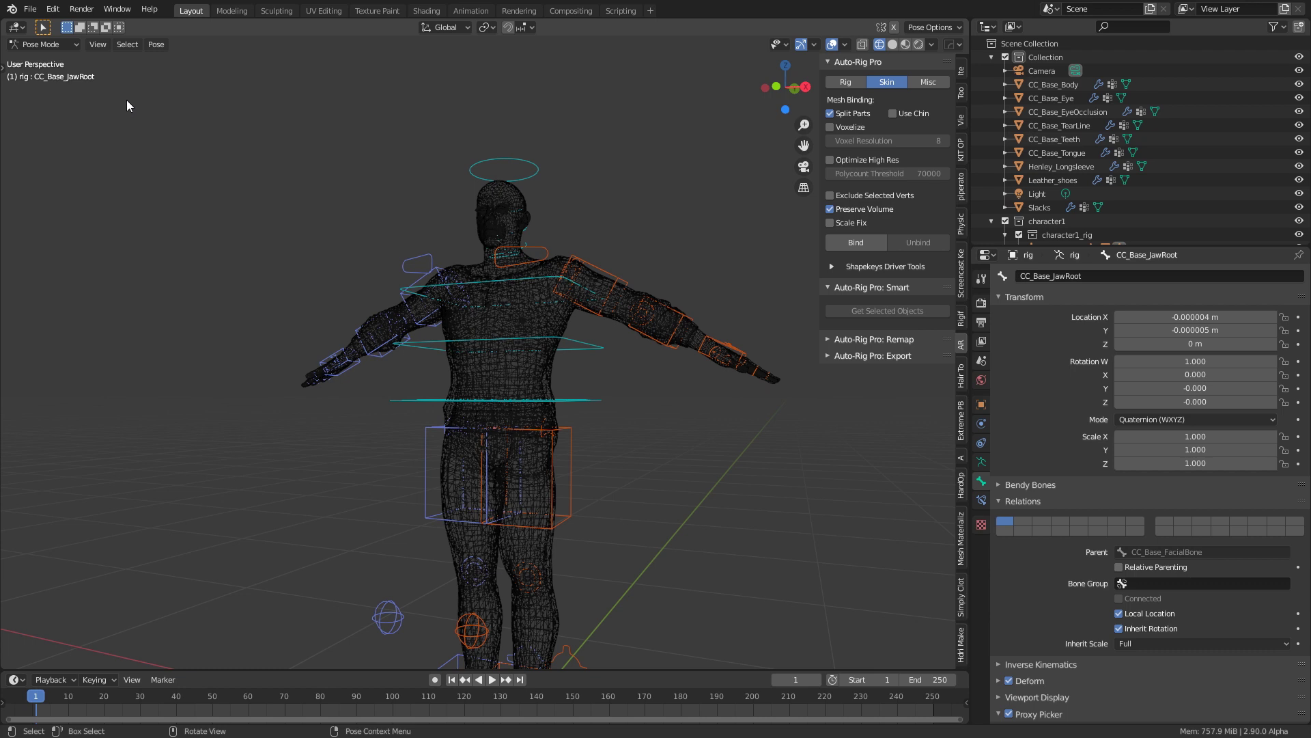
- In Object Mode, append the actions Joke_Arm, Joke_Body, Joke_OCC, Joke_Tear and Joke_Tounge from Jokes.blend in the Reallusion folder
click(71, 44)
click(71, 58)
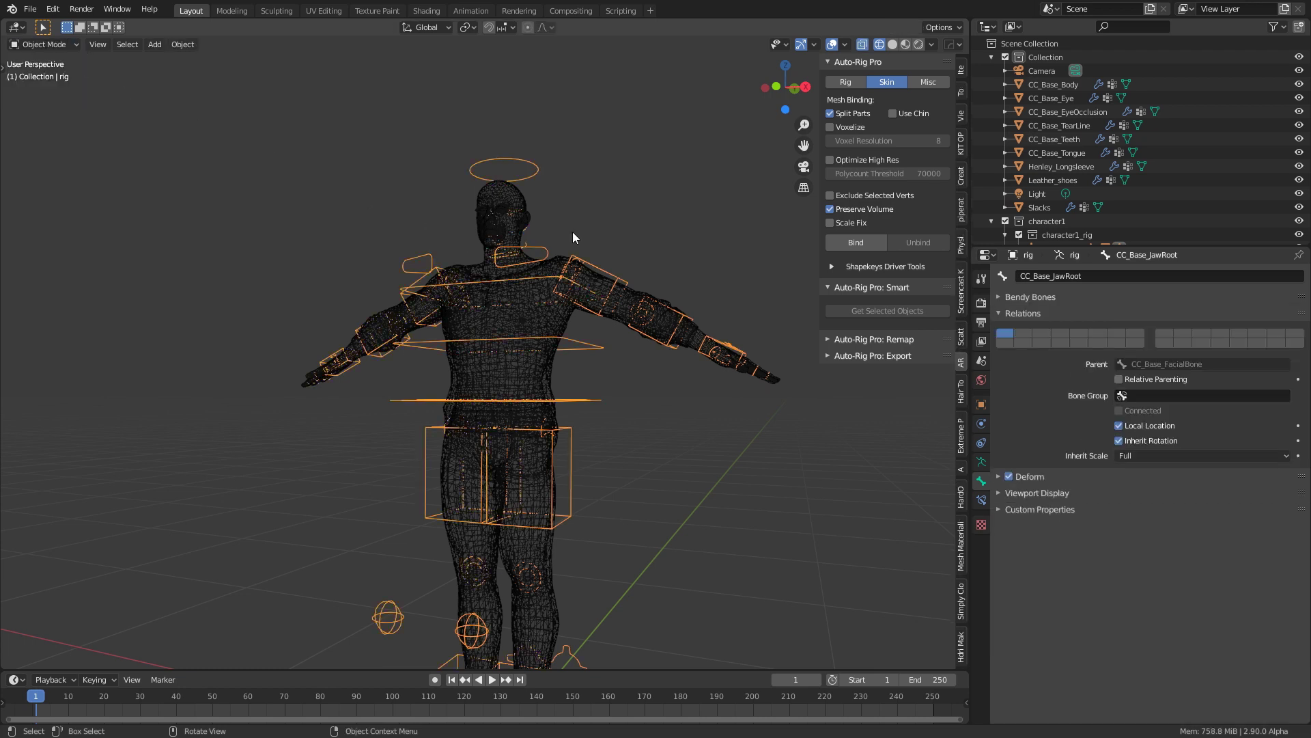
click(30, 9)
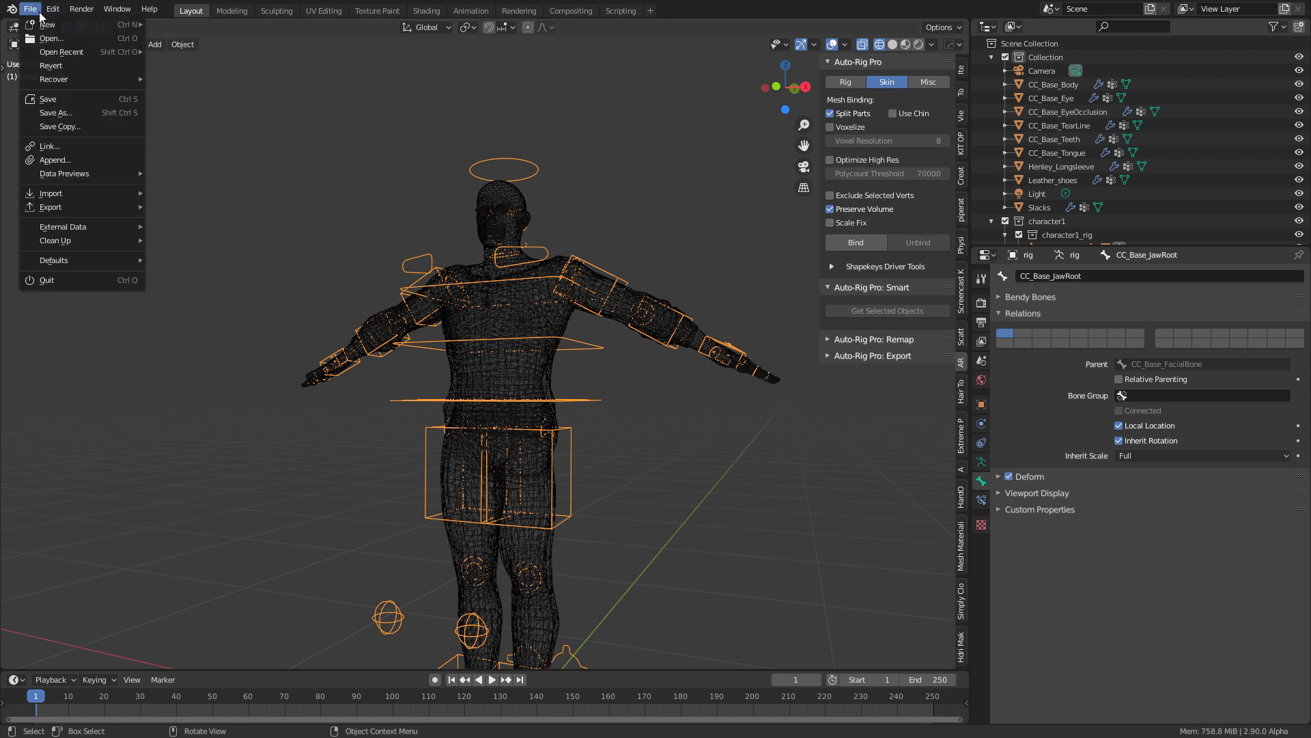
click(85, 158)
click(304, 468)
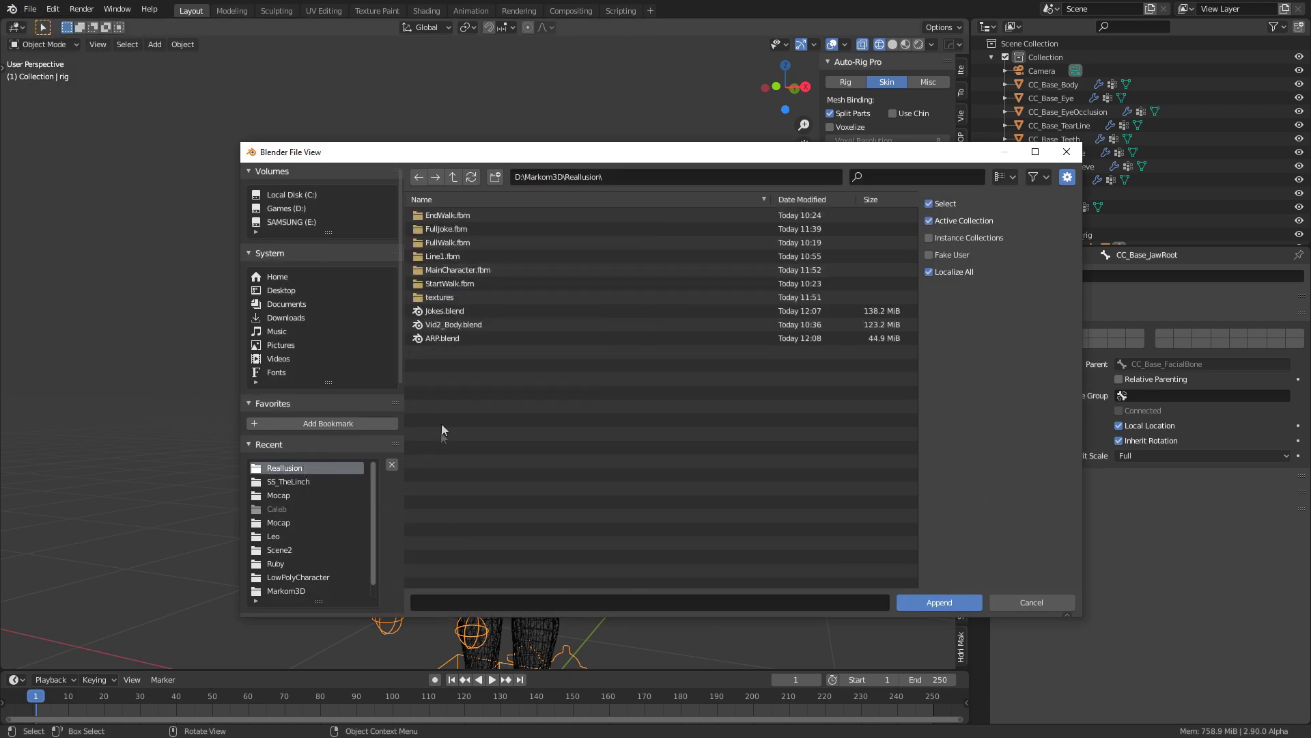
double_click(449, 313)
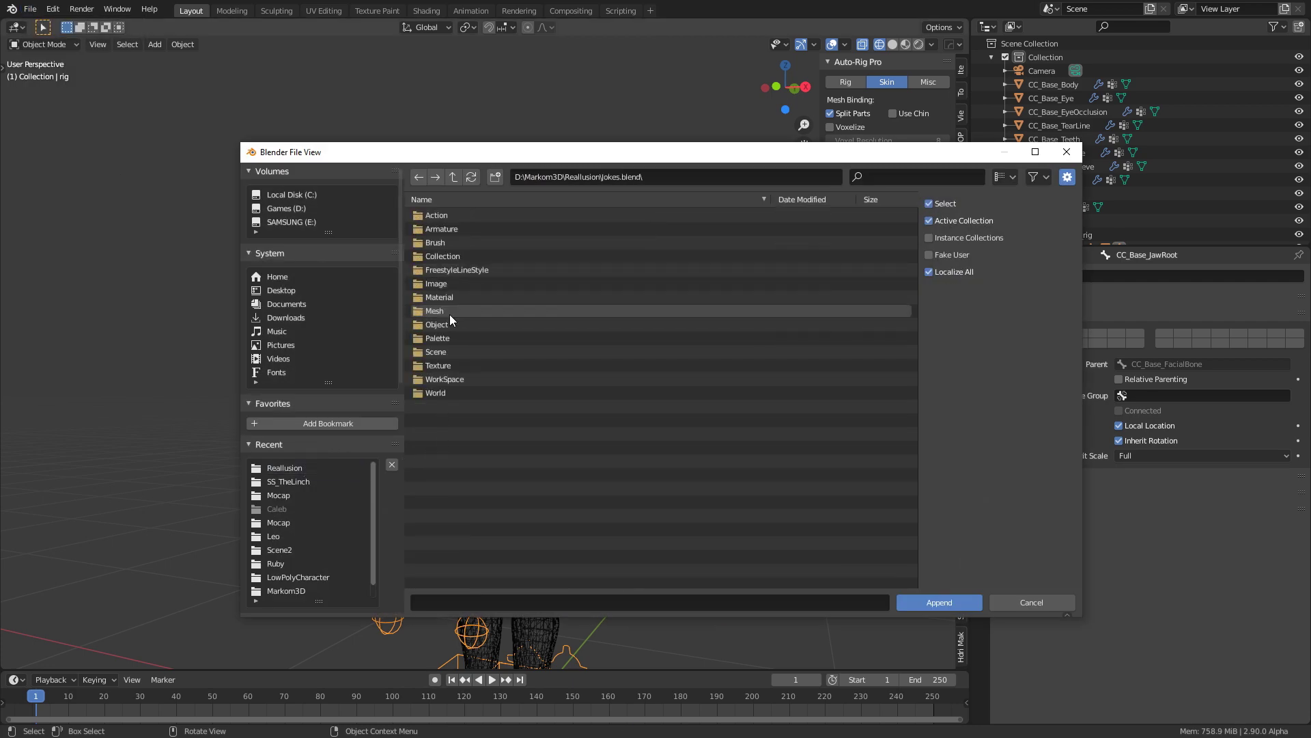
double_click(441, 214)
click(449, 214)
shift+click(461, 272)
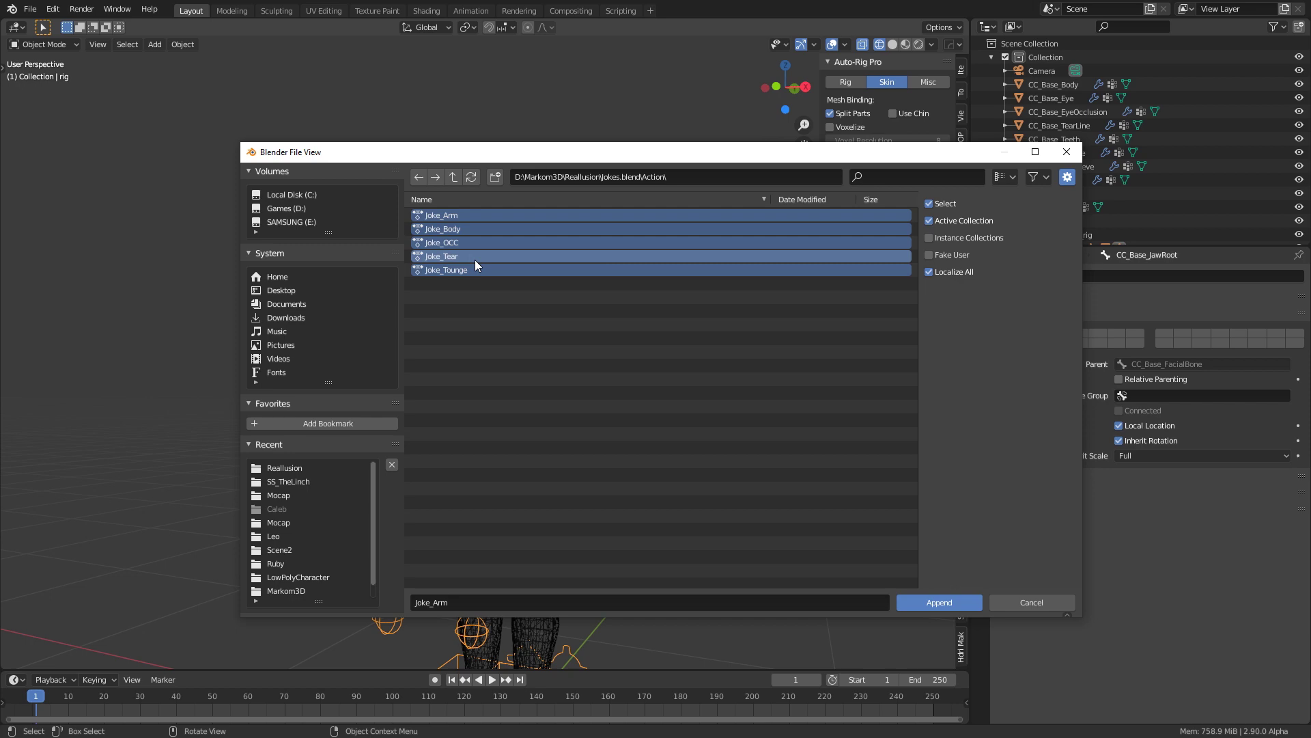
click(953, 601)
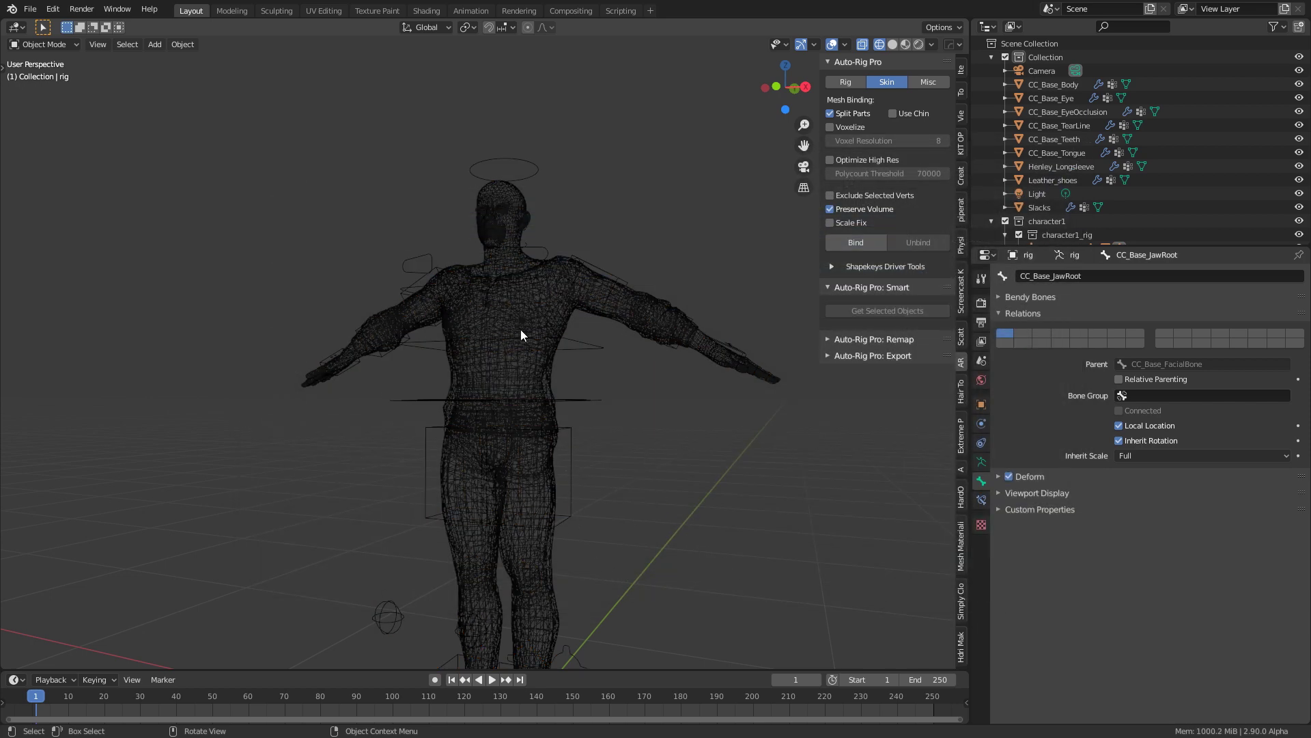
- In the Animation workspace, set the rig to Object Mode and replace the camera viewport with the Nonlinear Animation editor
click(470, 11)
middle_drag(670, 297, 686, 347)
scroll(687, 315, up, 5)
scroll(722, 301, up, 3)
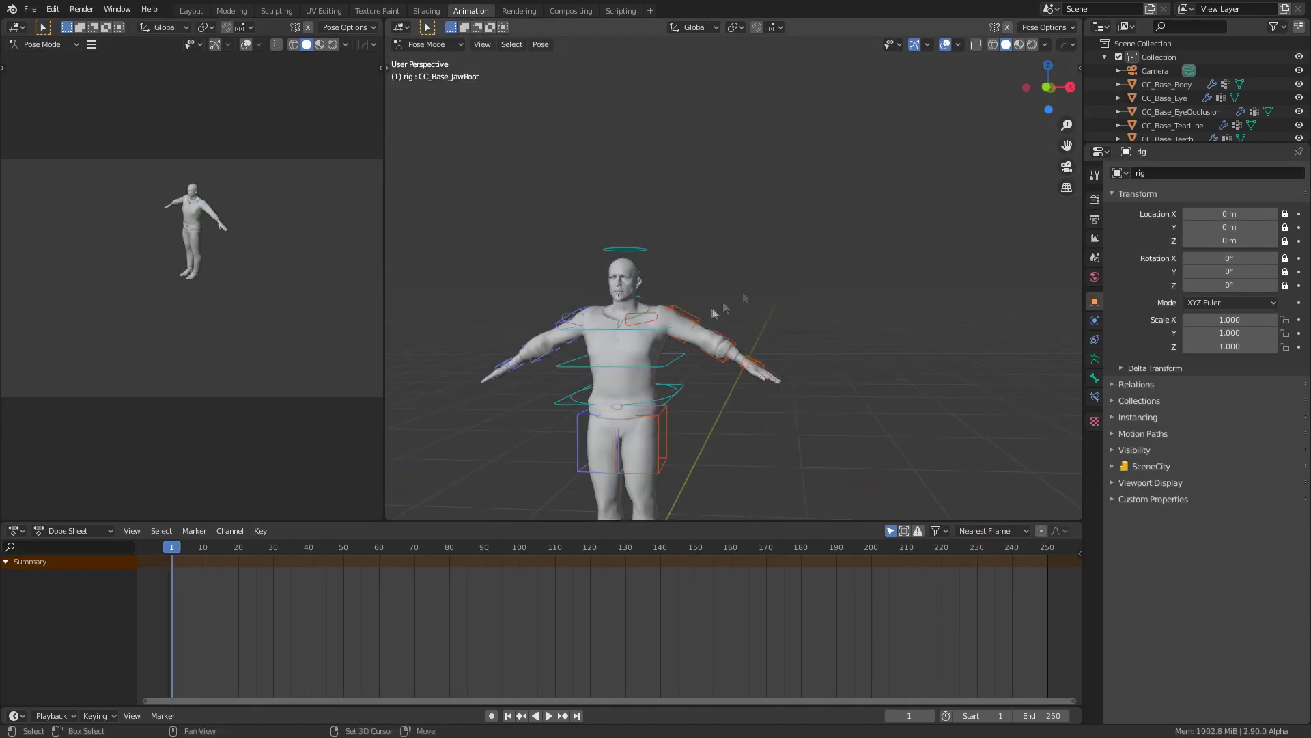
click(442, 46)
click(449, 65)
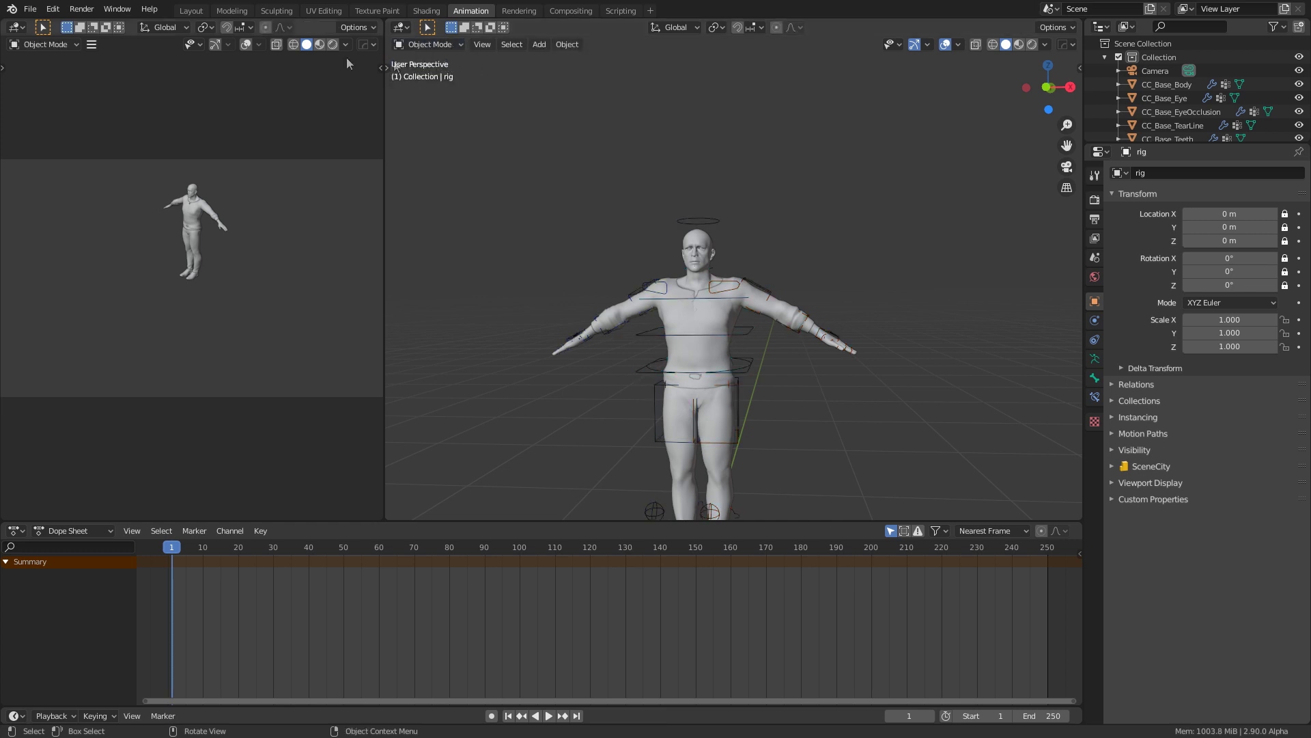
click(14, 27)
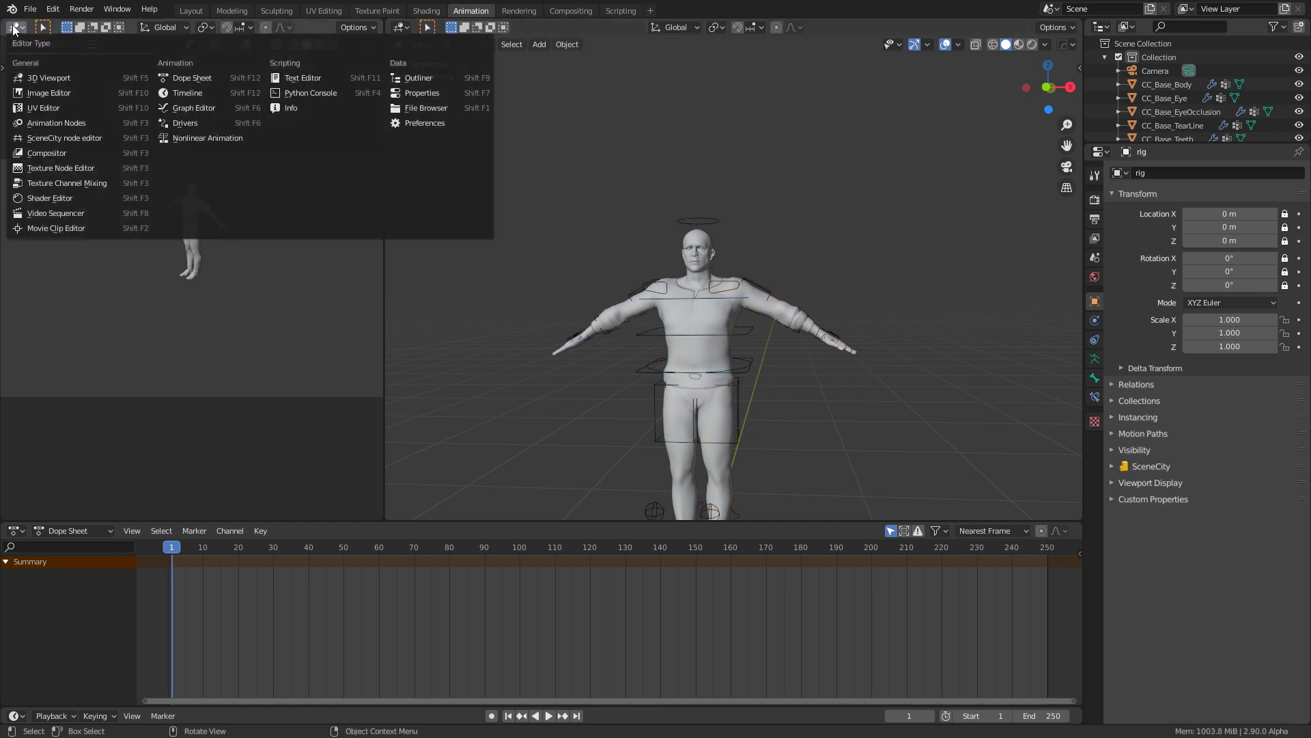
click(199, 140)
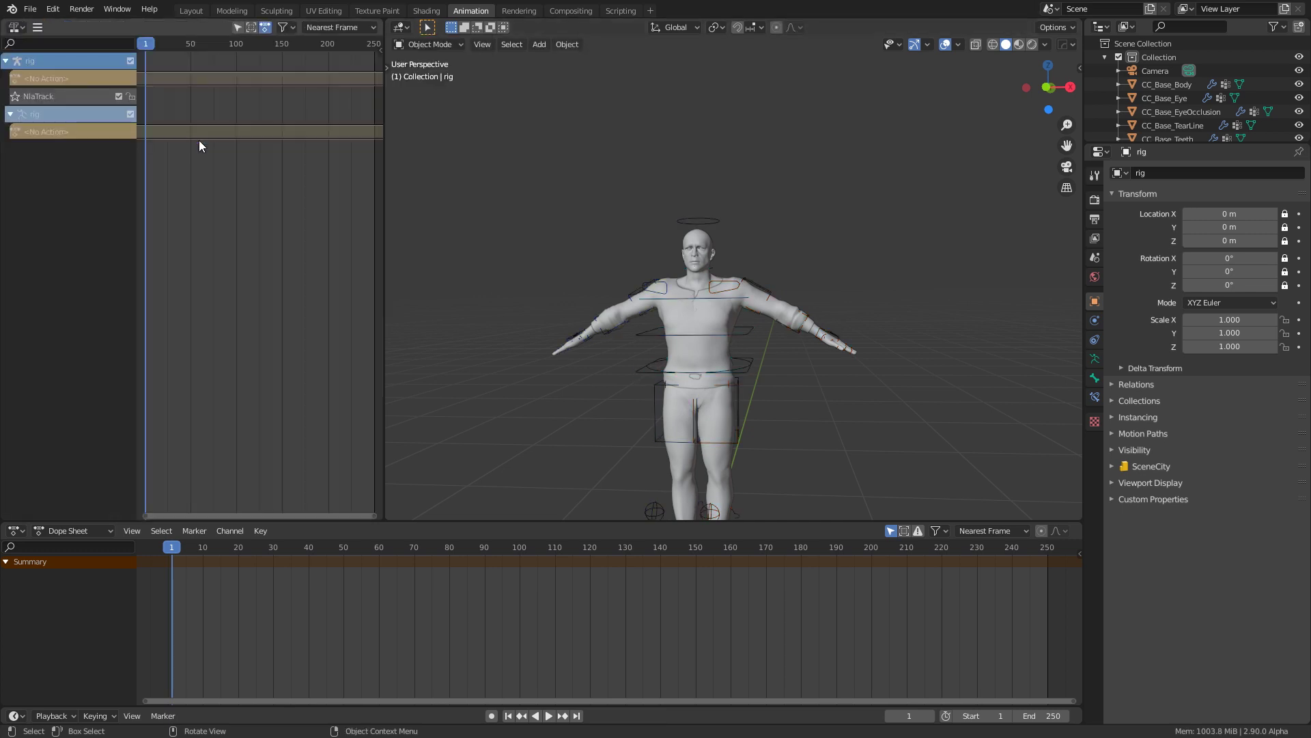
- Select the CC_Base_Body mesh and switch the Dope Sheet to the Shape Key Editor
click(690, 288)
click(96, 526)
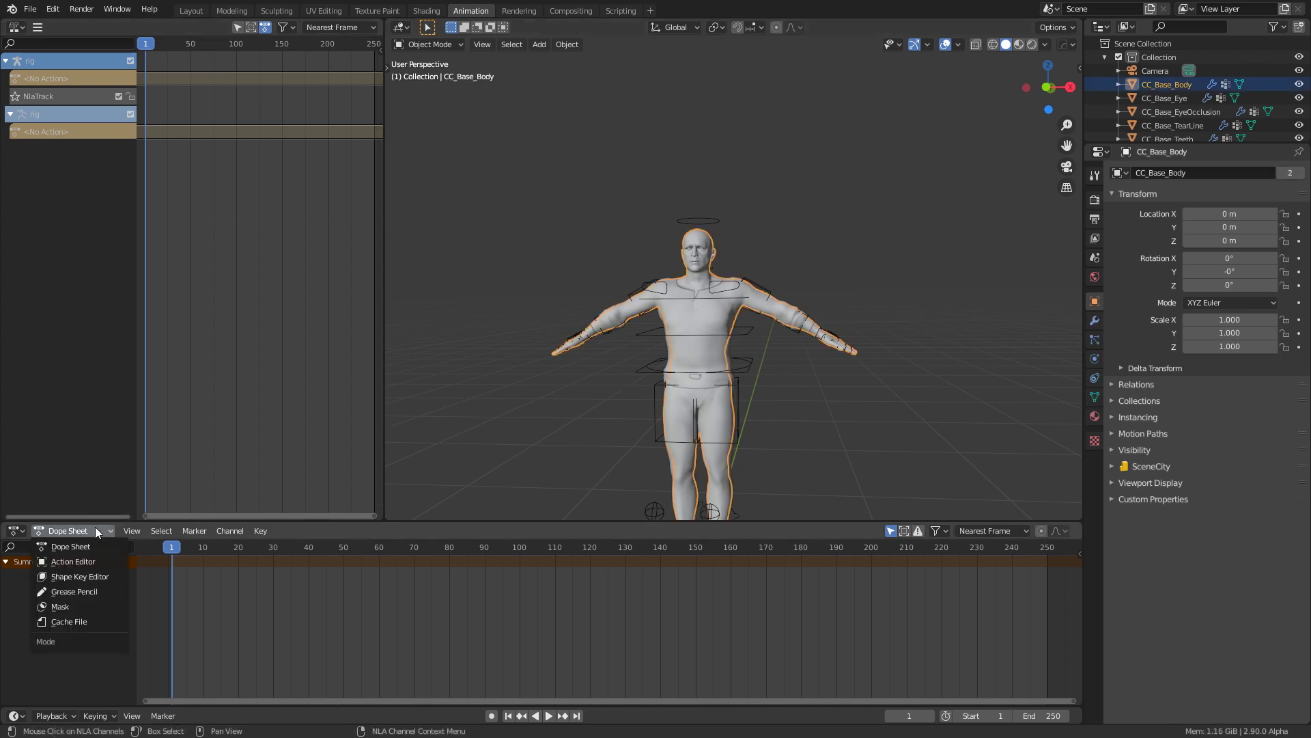
click(97, 577)
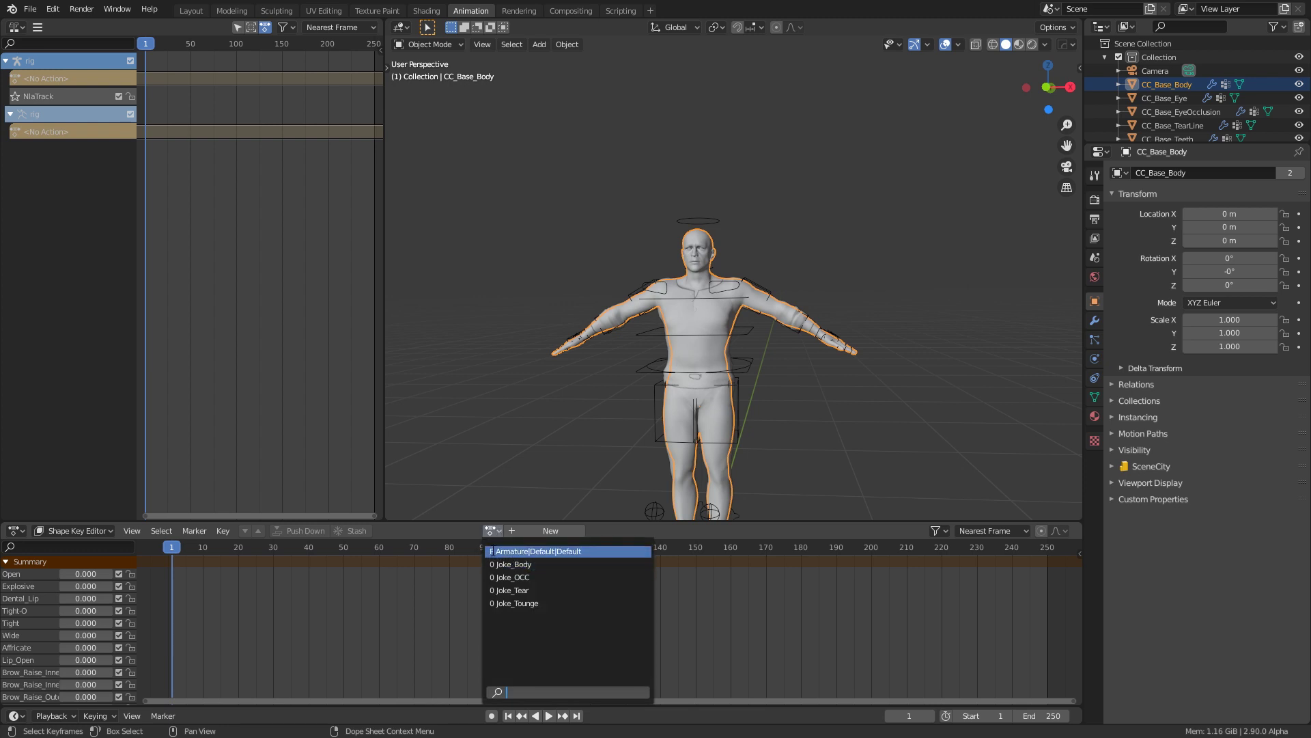
- Assign the Joke_Body shape key action to CC_Base_Body, preview the facial animation up close, and return to frame 0
click(534, 565)
key(space)
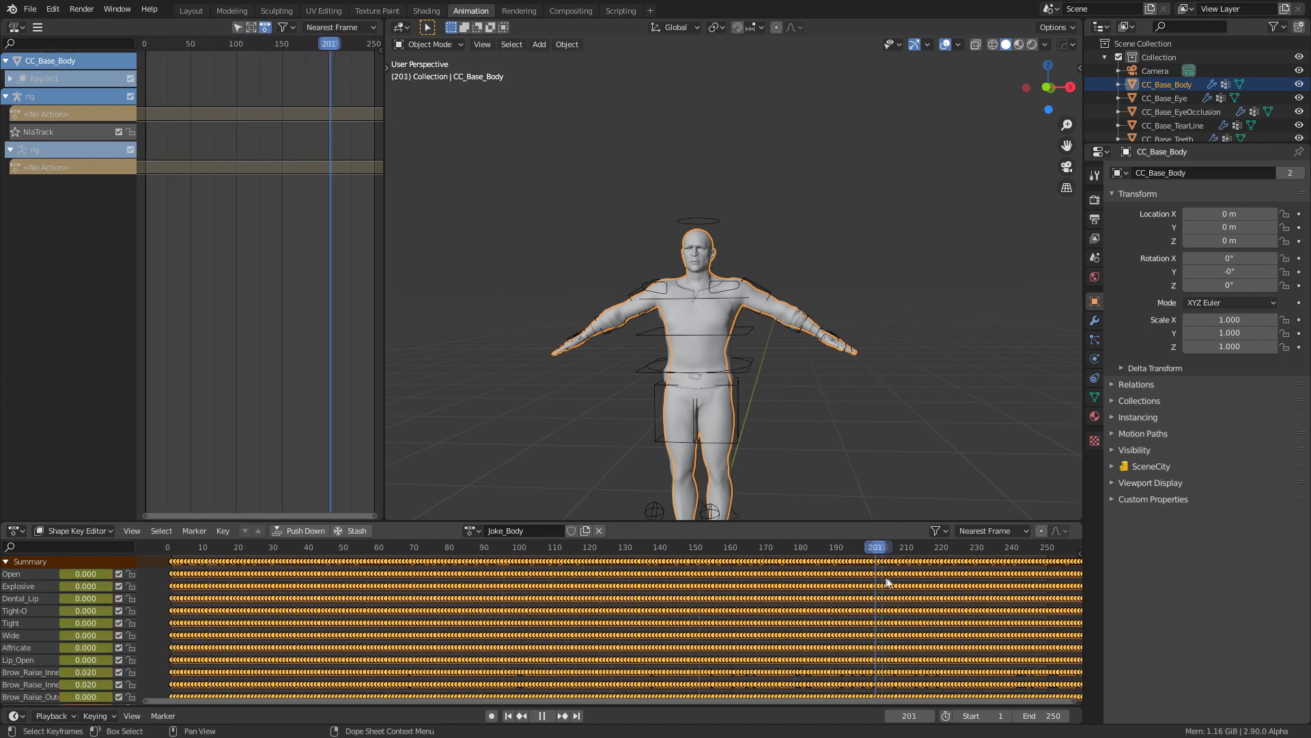
key(space)
drag(476, 577, 693, 570)
scroll(710, 266, up, 8)
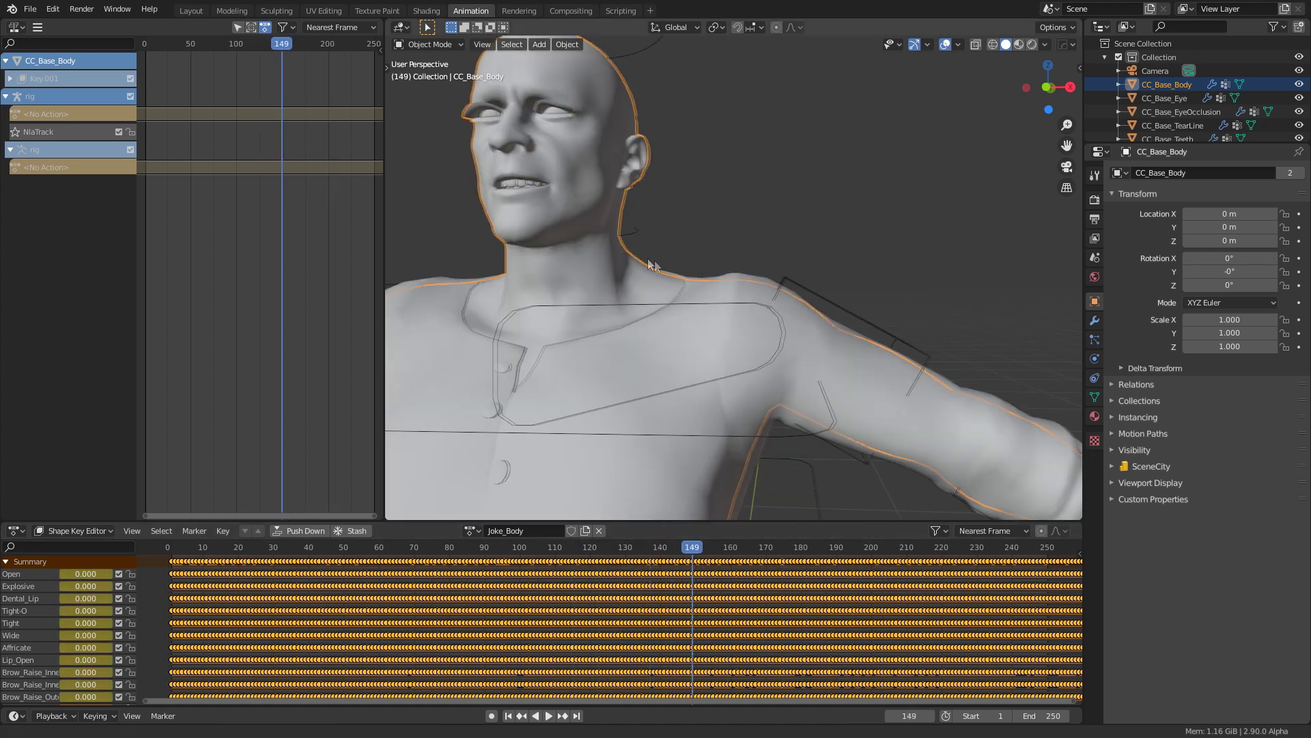
key(Right)
key(space)
drag(658, 554, 833, 546)
key(space)
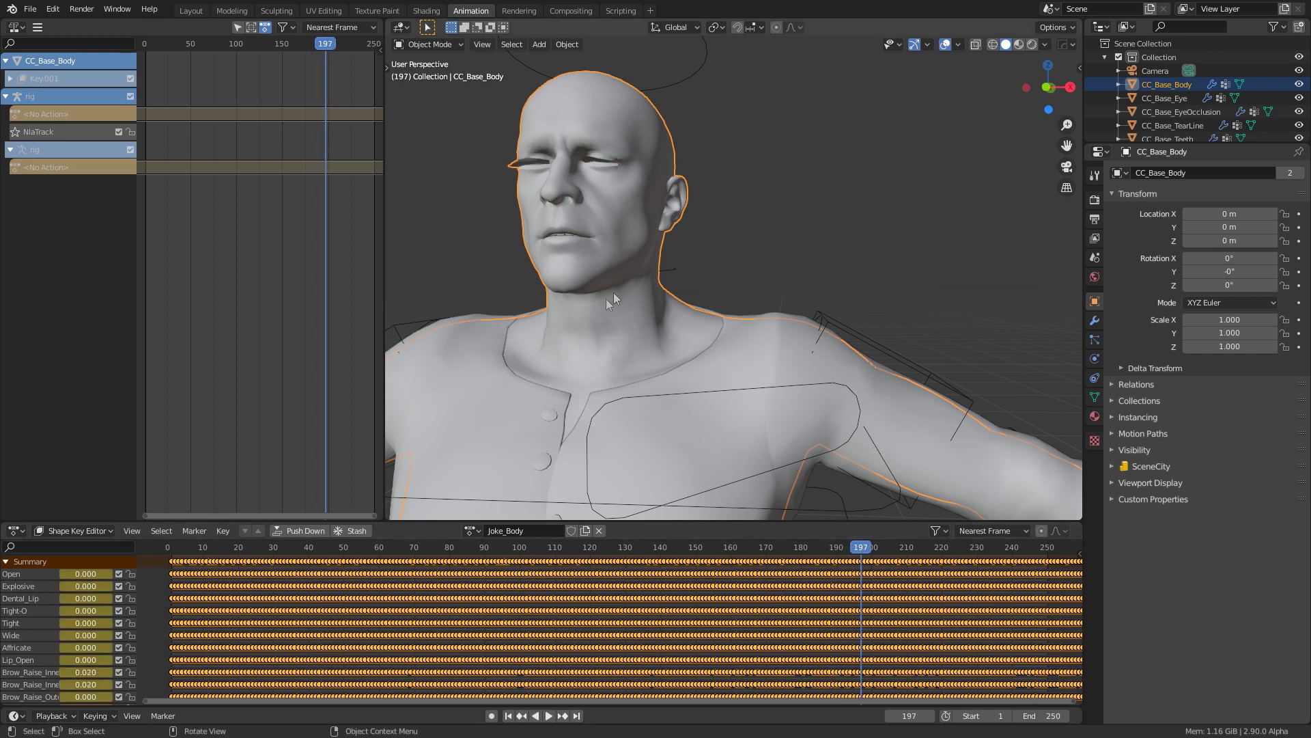
scroll(740, 608, down, 3)
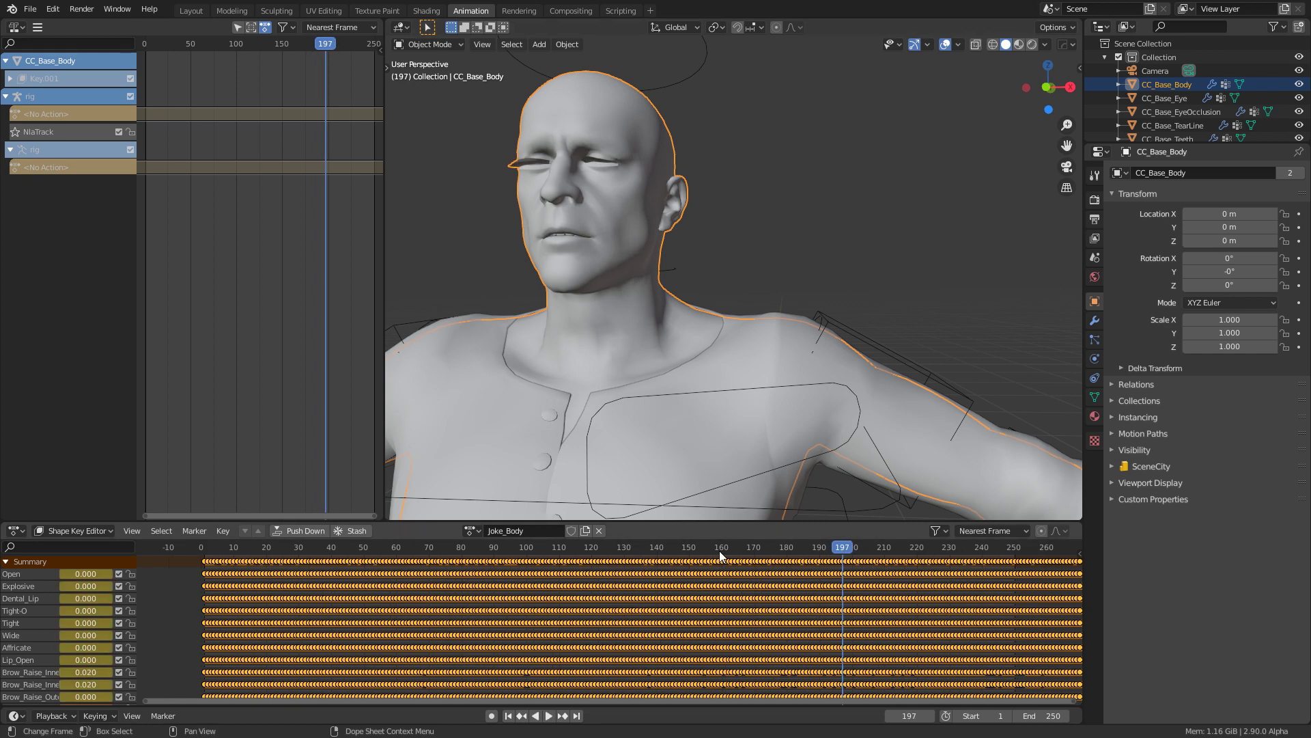
click(286, 546)
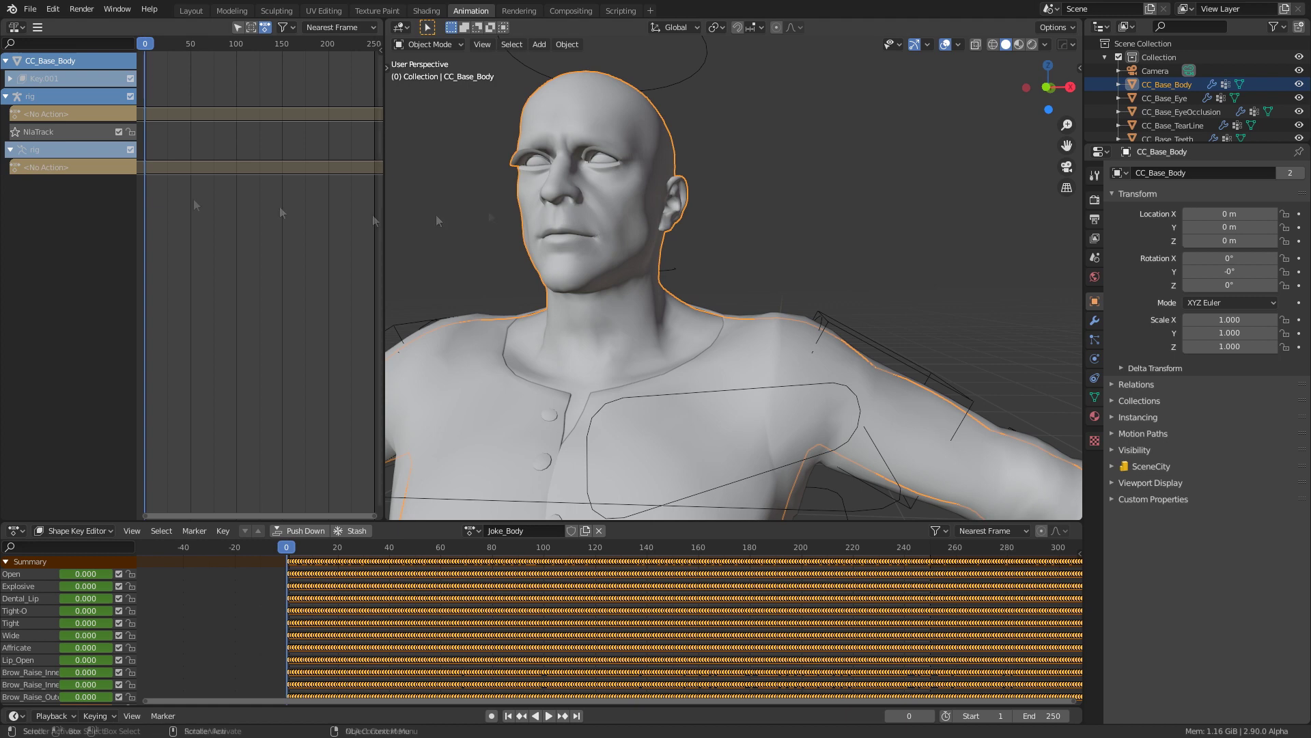
- Assign the Joke_OCC shape key action to CC_Base_EyeOcclusion and Joke_Tear to CC_Base_TearLine
click(1209, 112)
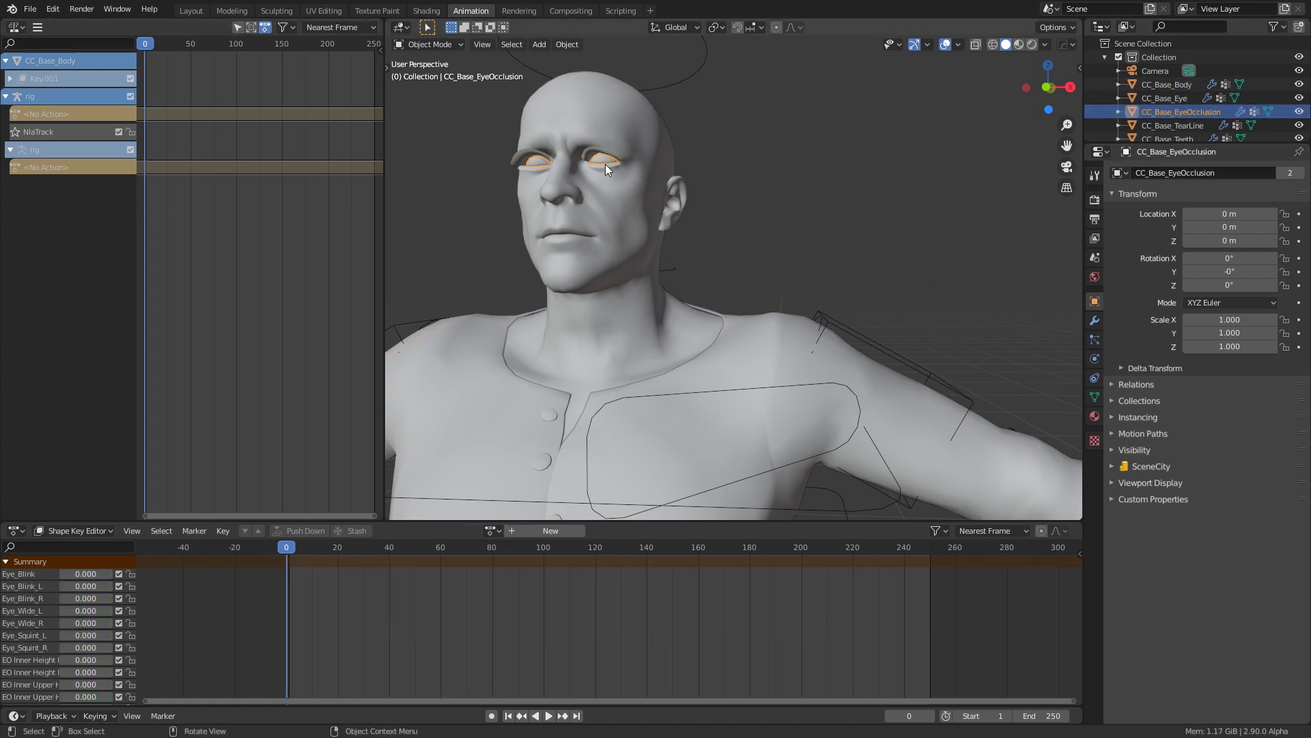
click(482, 531)
click(511, 576)
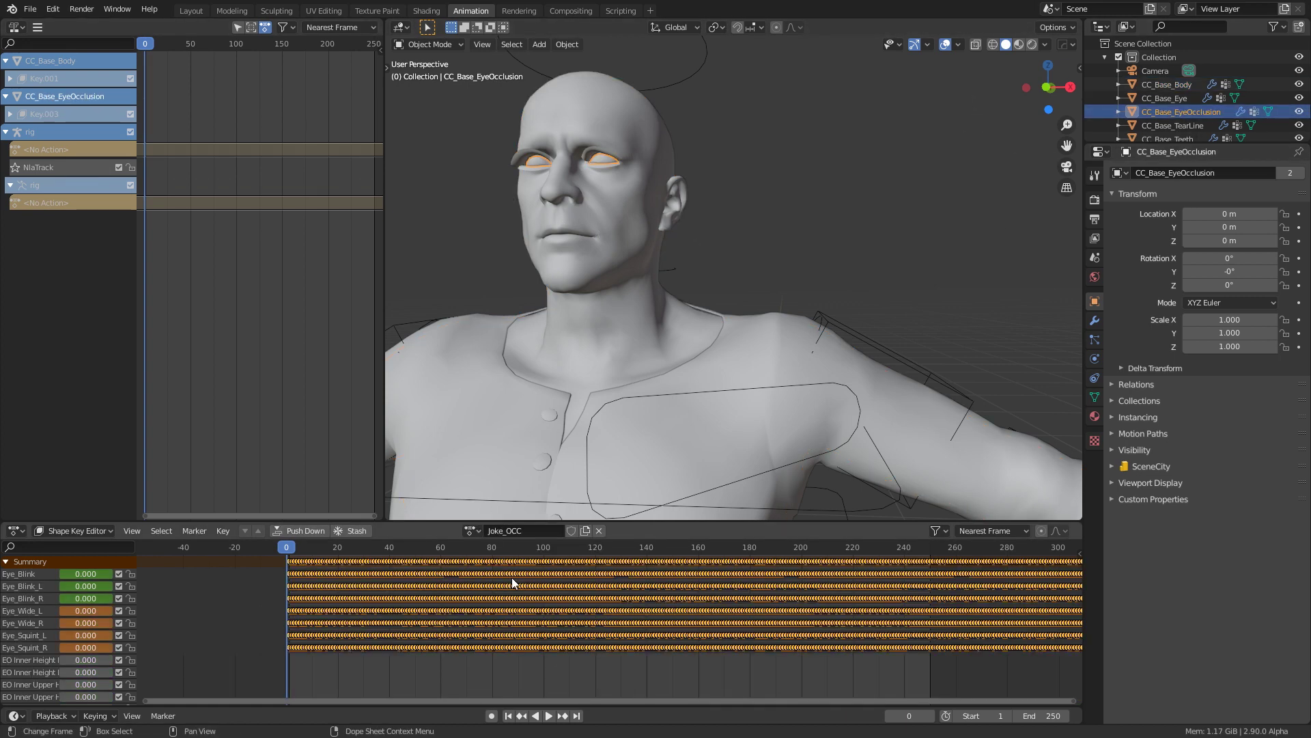
click(1157, 126)
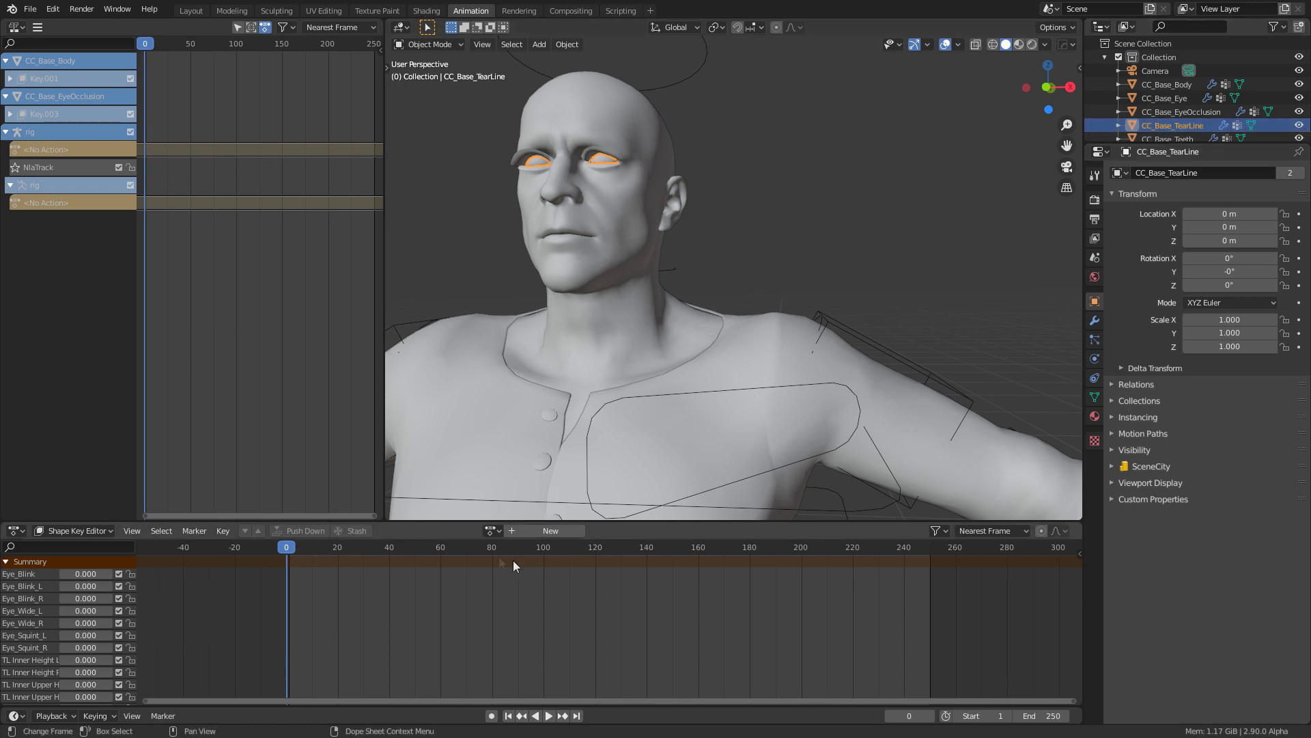
click(490, 531)
click(513, 590)
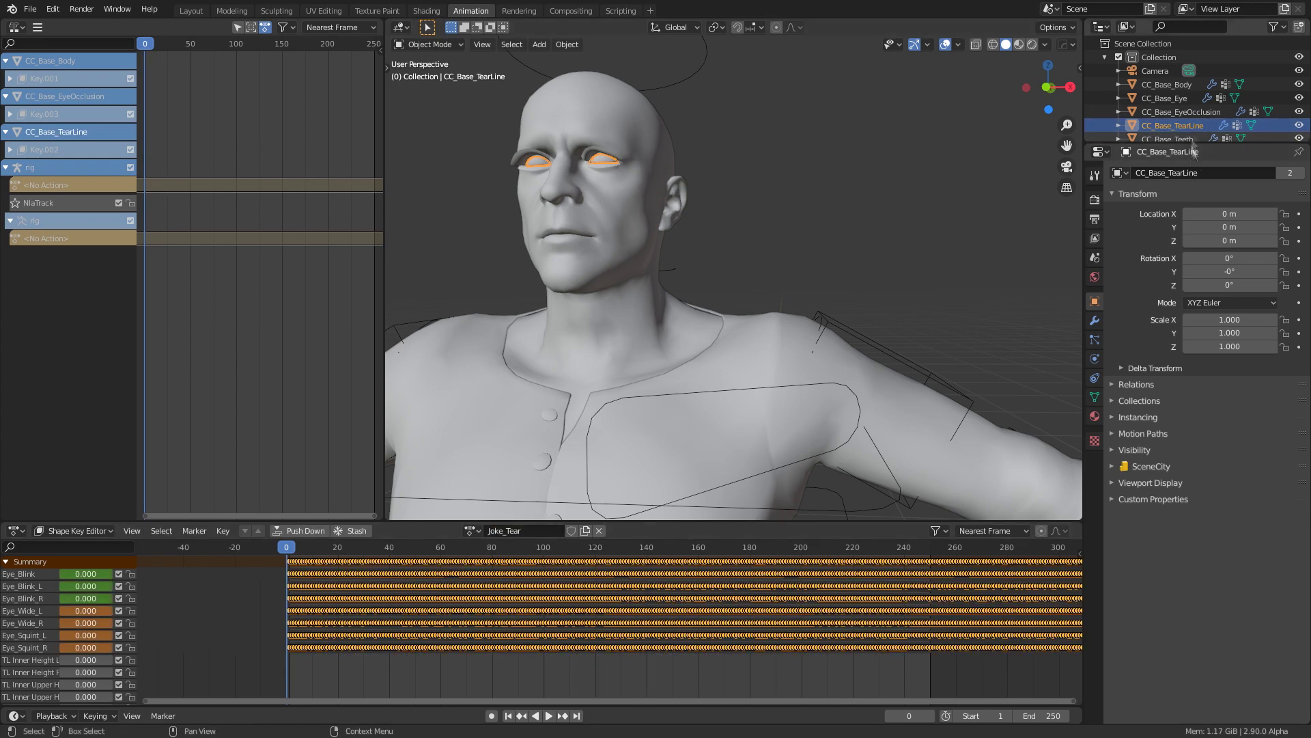
- Assign the Joke_Tounge shape key action to CC_Base_Tongue and play back the facial animation
drag(1208, 143, 1195, 201)
click(1178, 153)
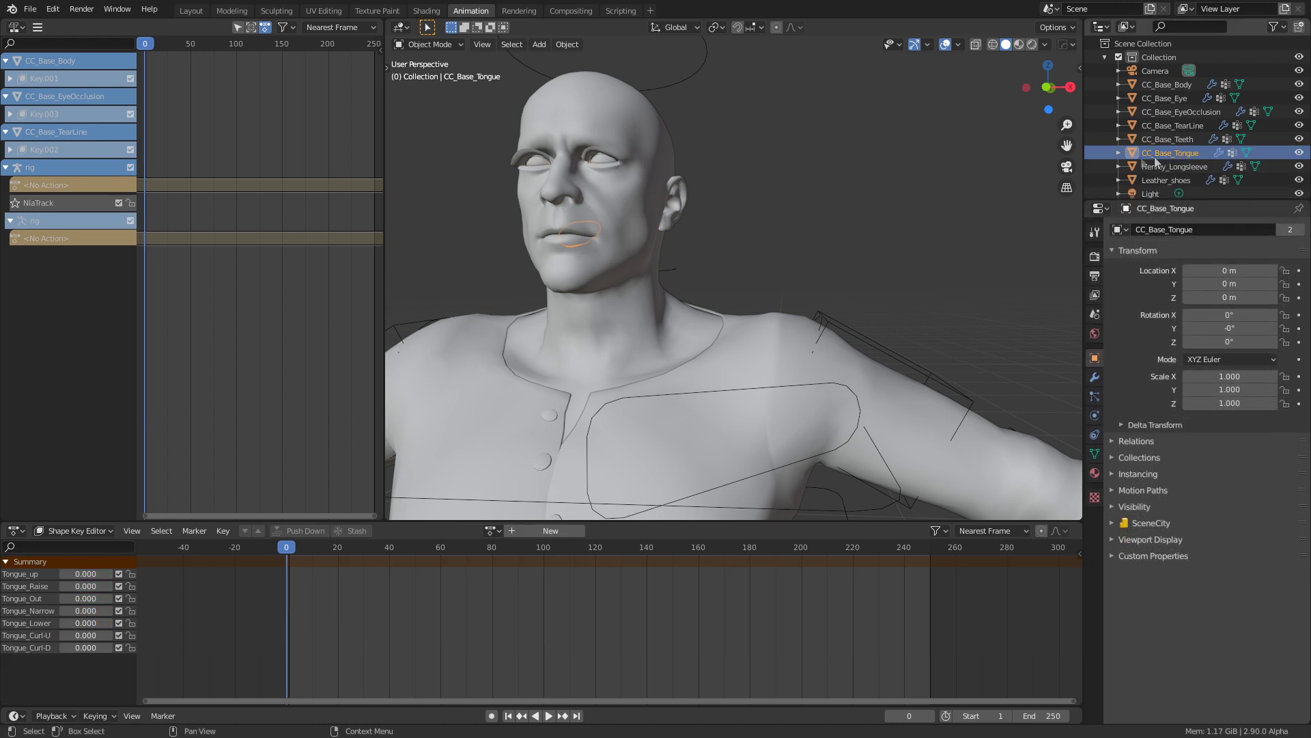
click(493, 530)
click(518, 604)
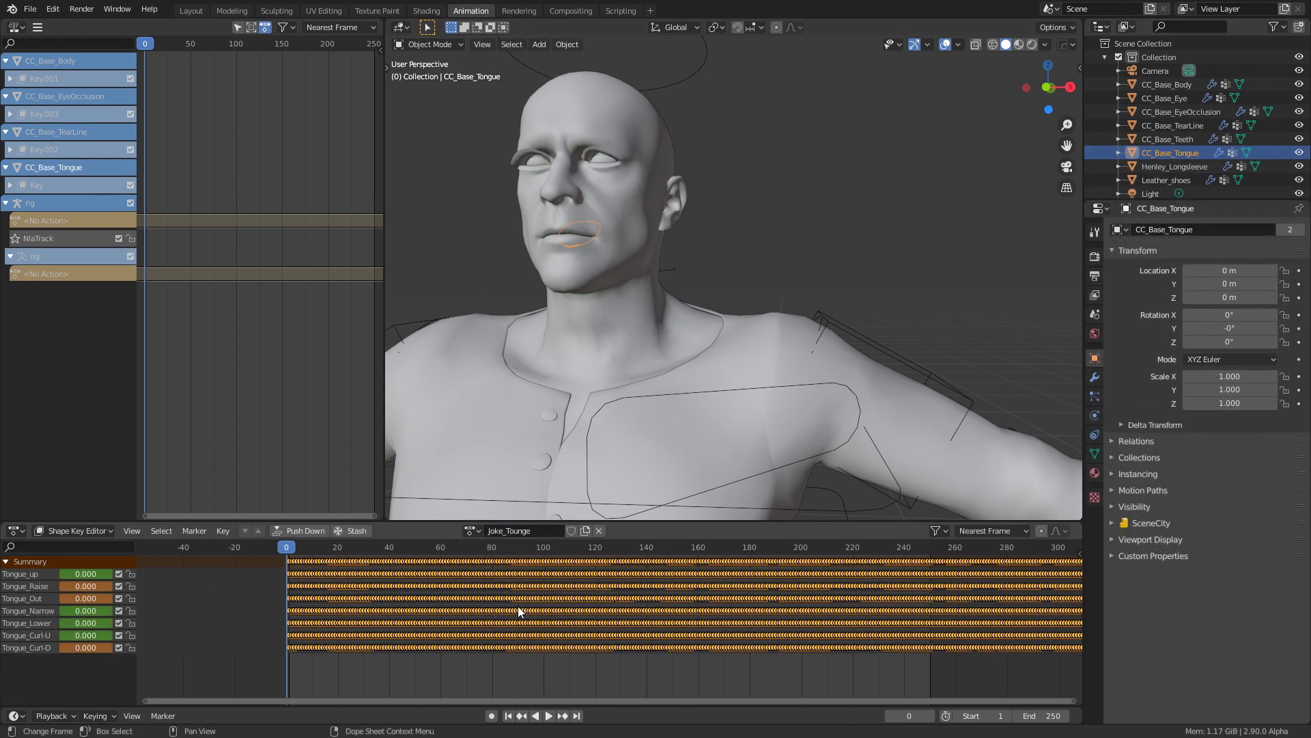
key(space)
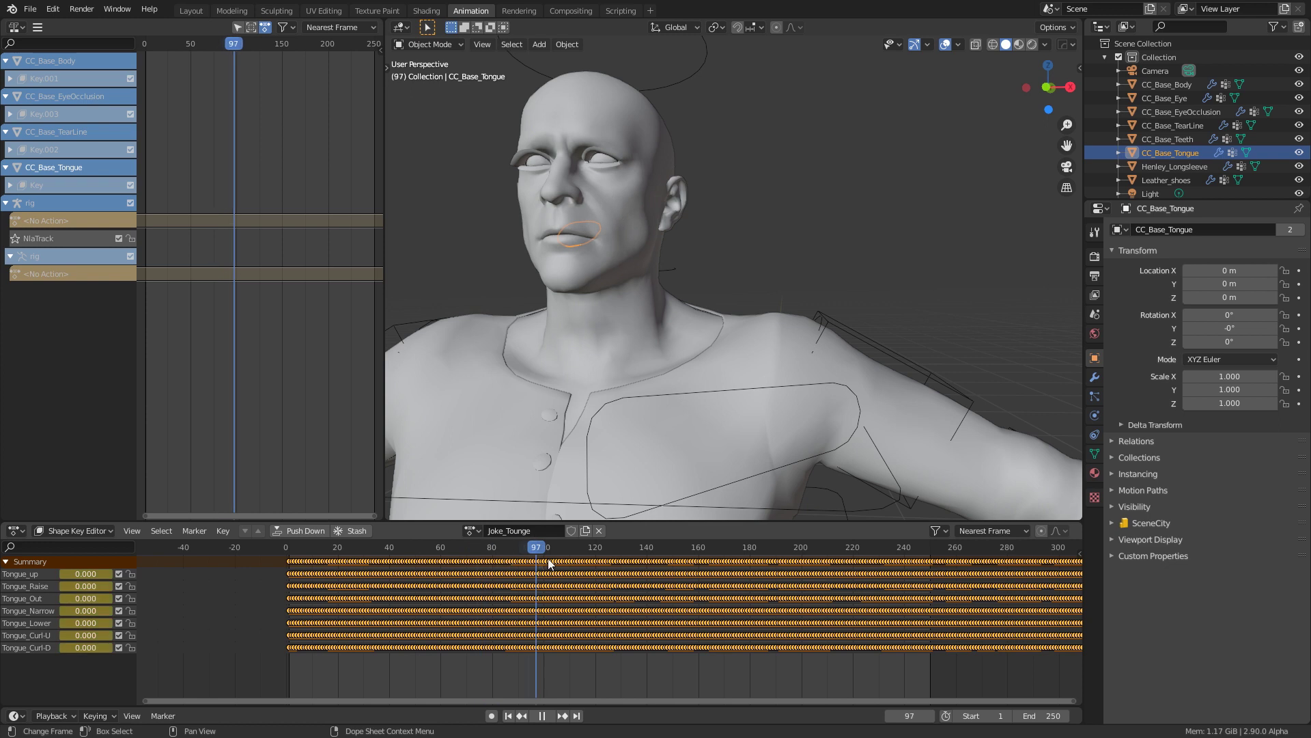
key(Escape)
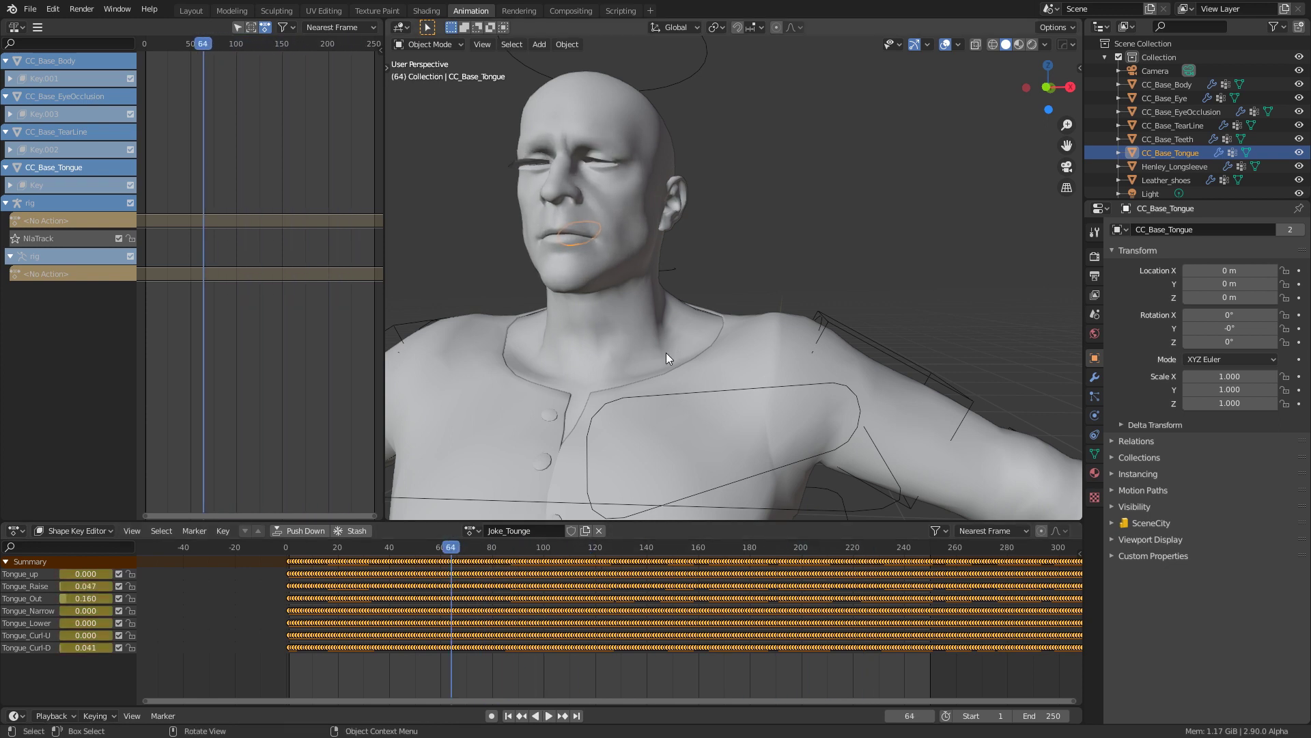
scroll(665, 353, down, 3)
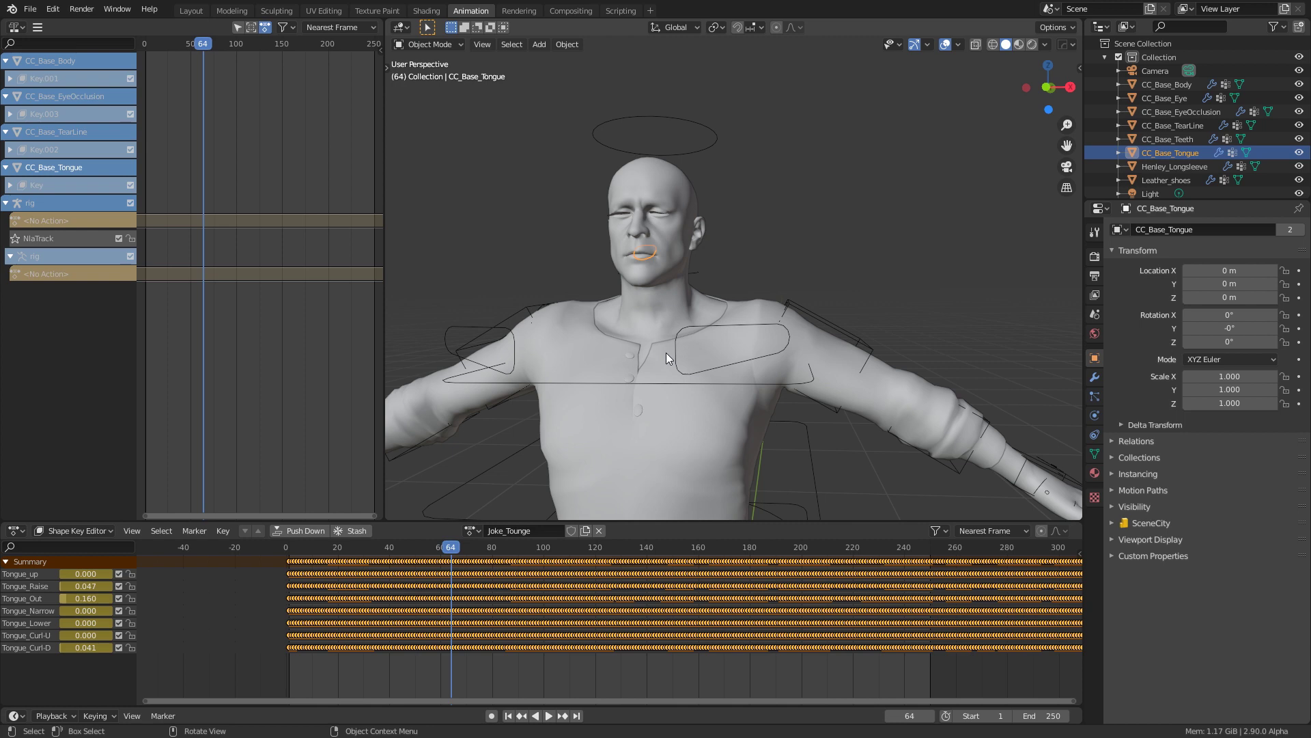
click(705, 148)
scroll(764, 198, down, 3)
middle_drag(765, 223, 678, 350)
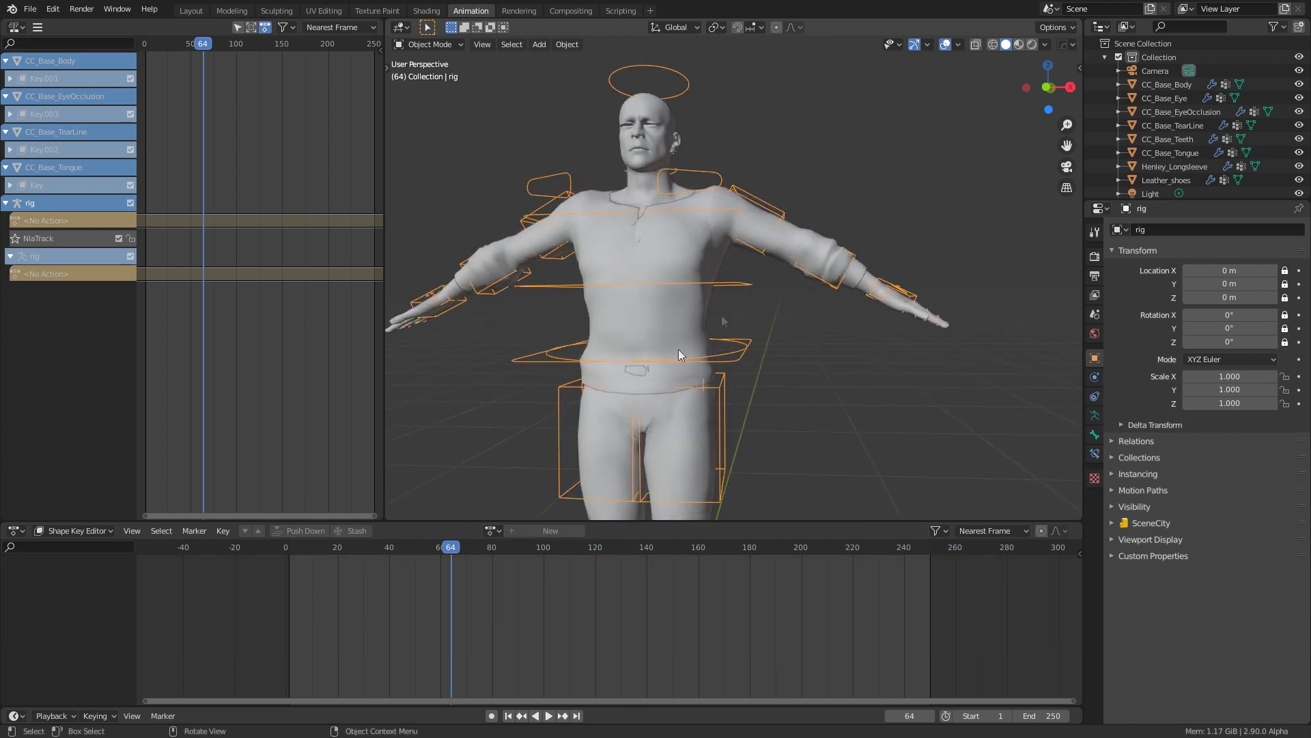
scroll(678, 355, down, 3)
middle_drag(684, 271, 696, 185)
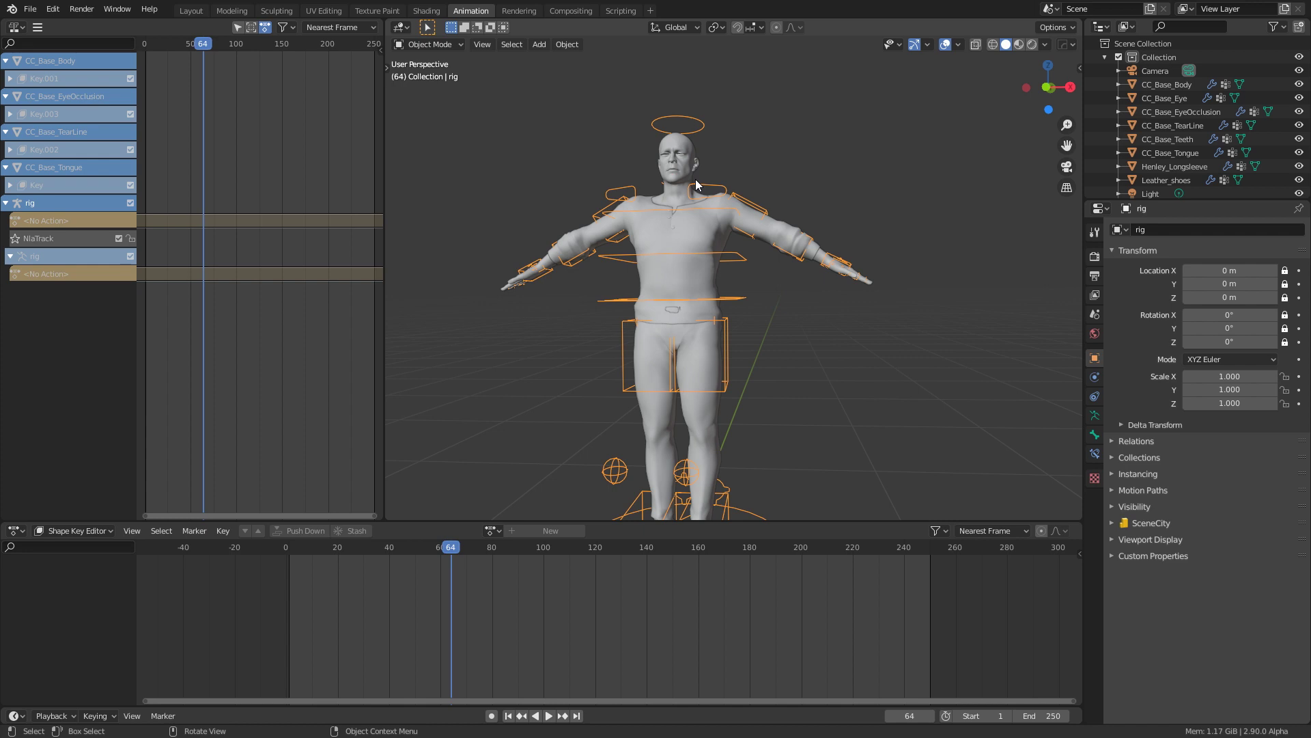
key(Delete)
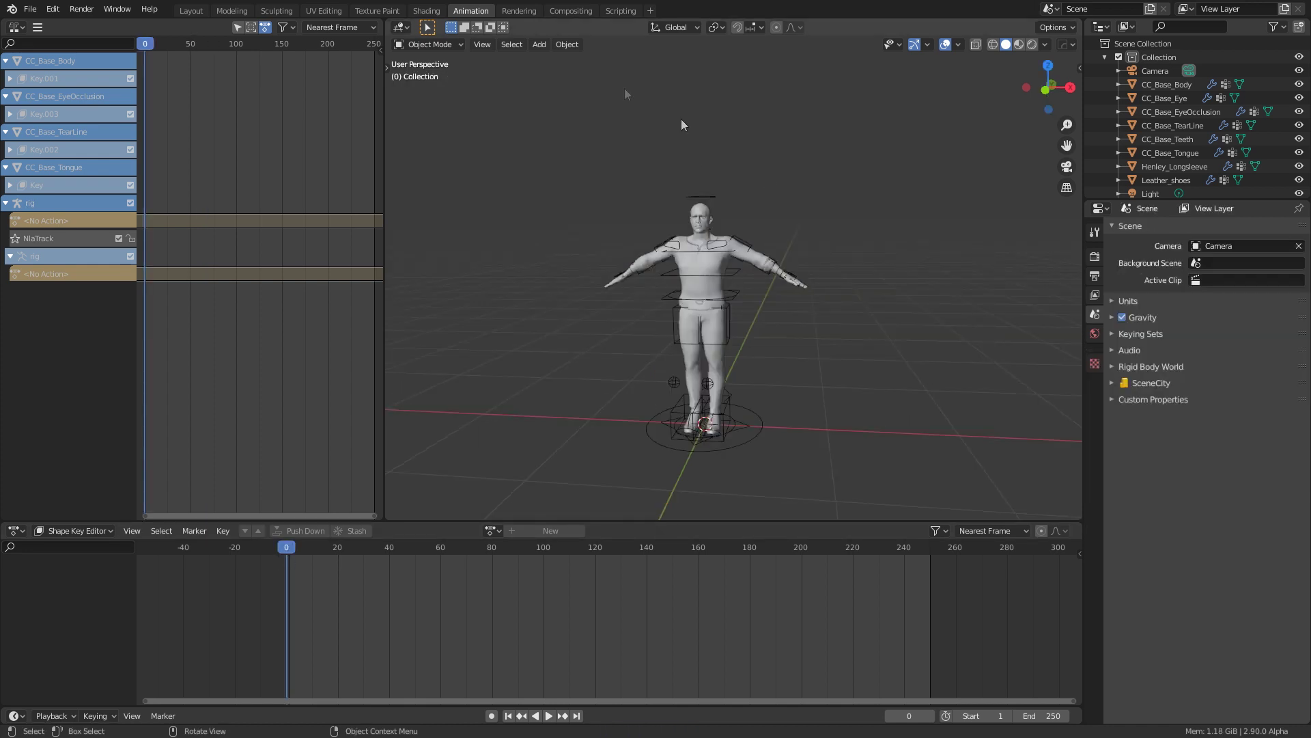
- Append the Armature object from Jokes.blend into the scene
click(30, 9)
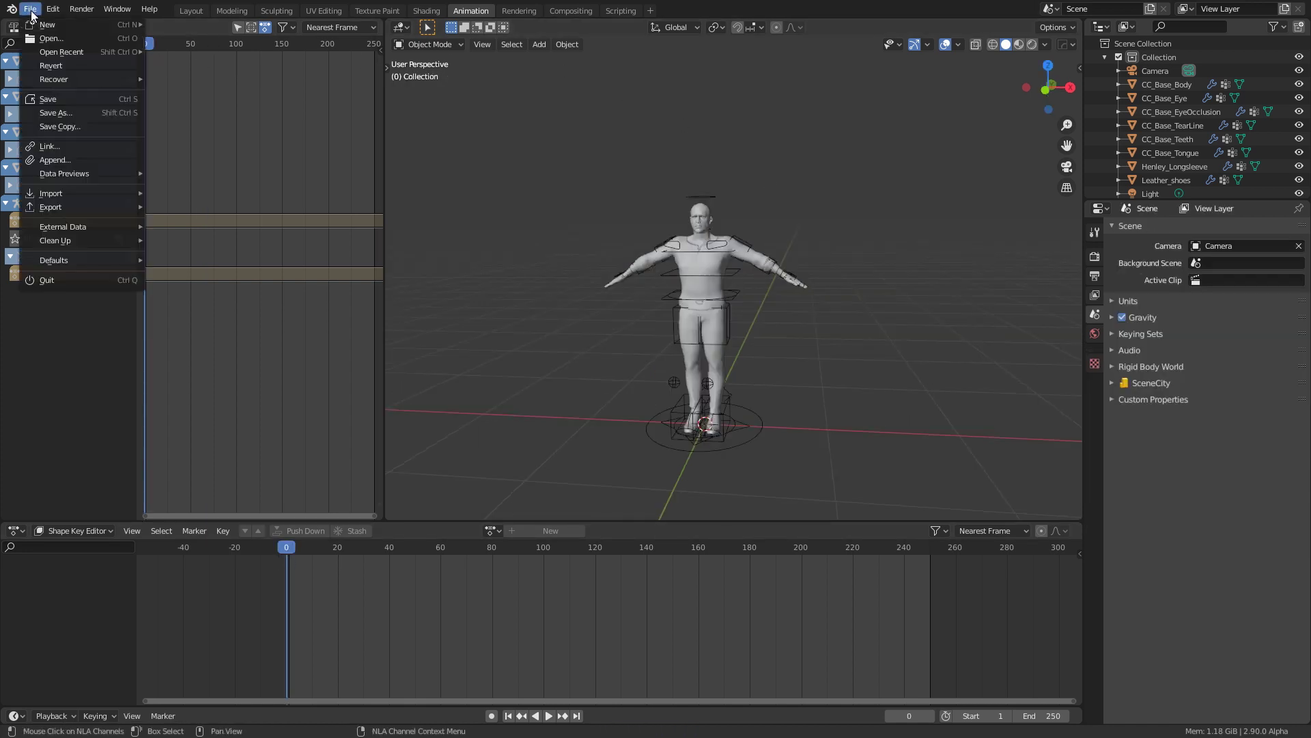
click(61, 160)
double_click(441, 215)
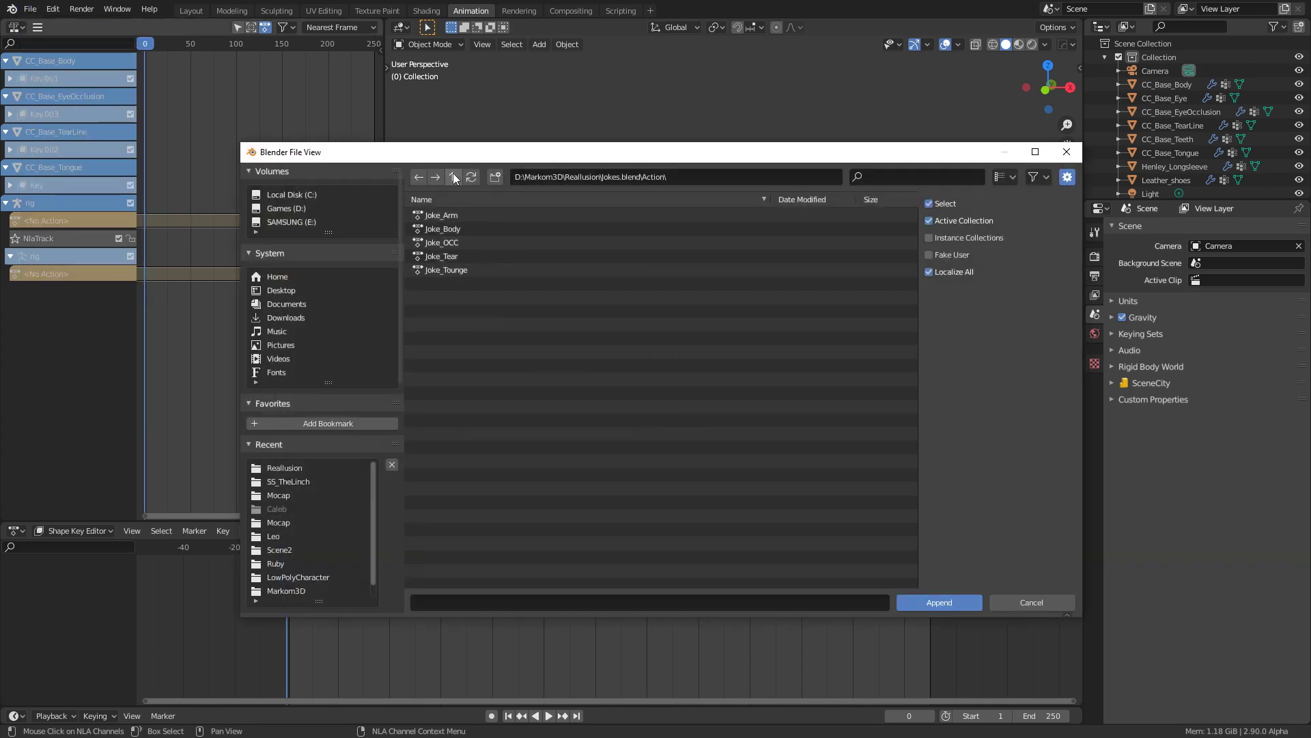
click(453, 173)
double_click(440, 325)
double_click(460, 215)
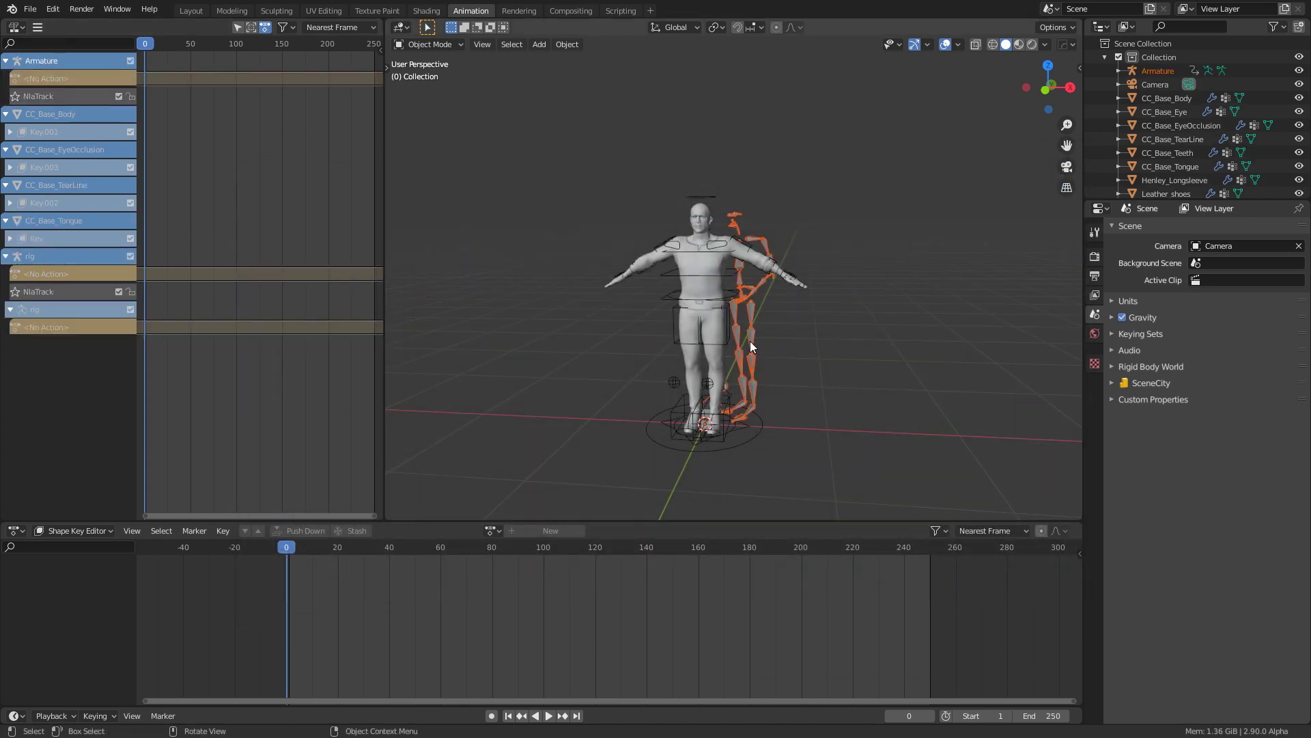
- In Pose Mode, clear the rotation, location and scale of the appended Armature's bones, and return to Object Mode
click(749, 345)
click(429, 44)
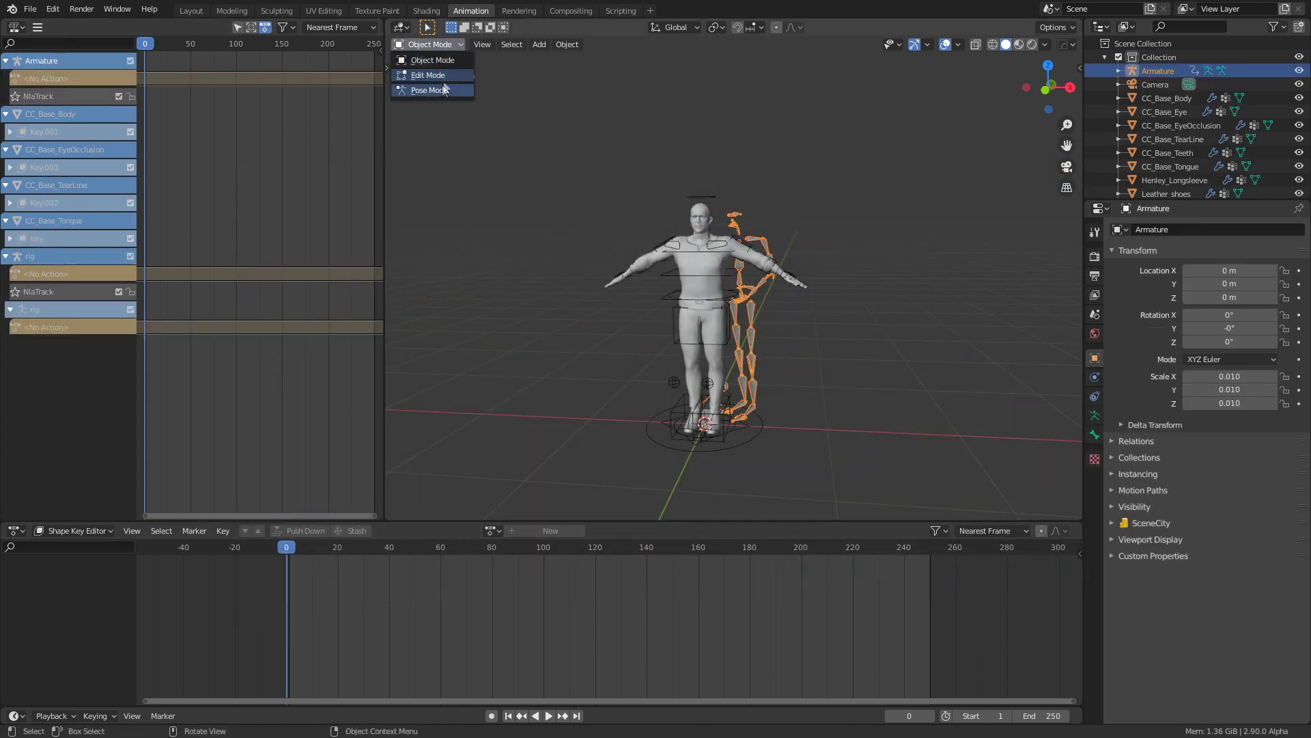
click(441, 90)
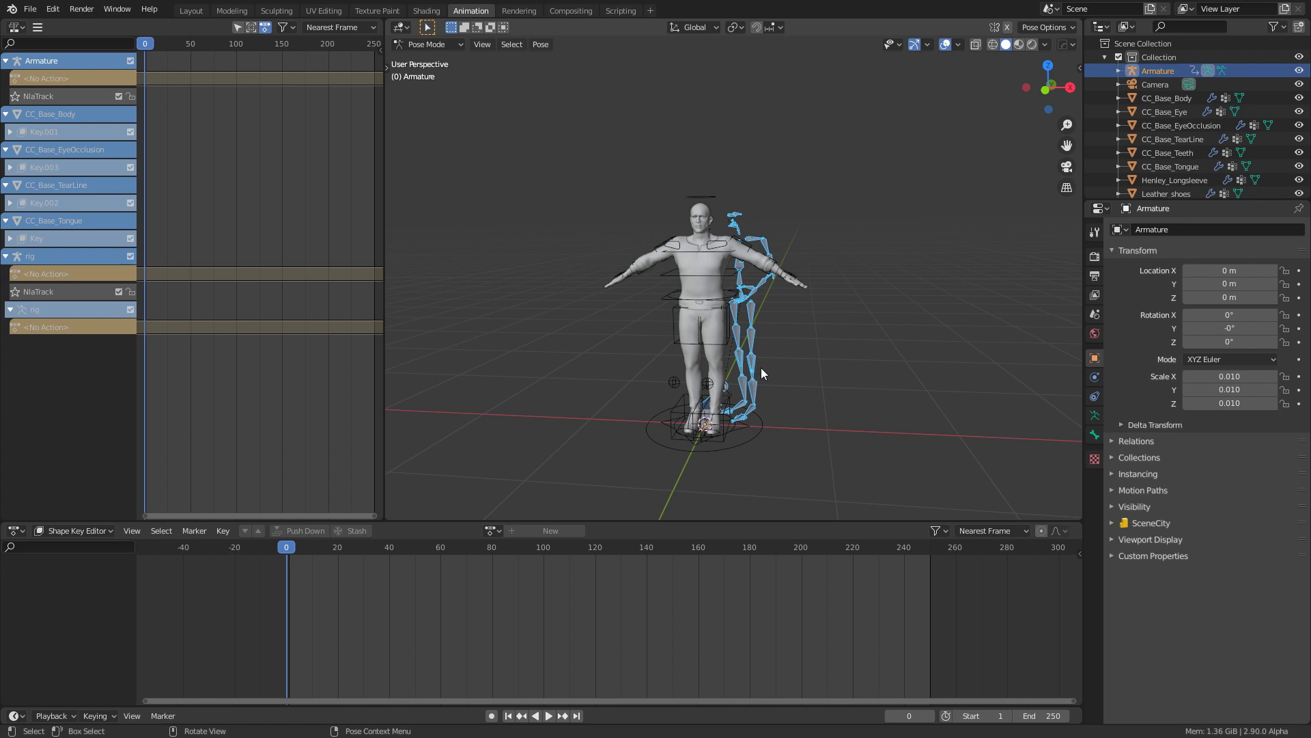
key(alt+r)
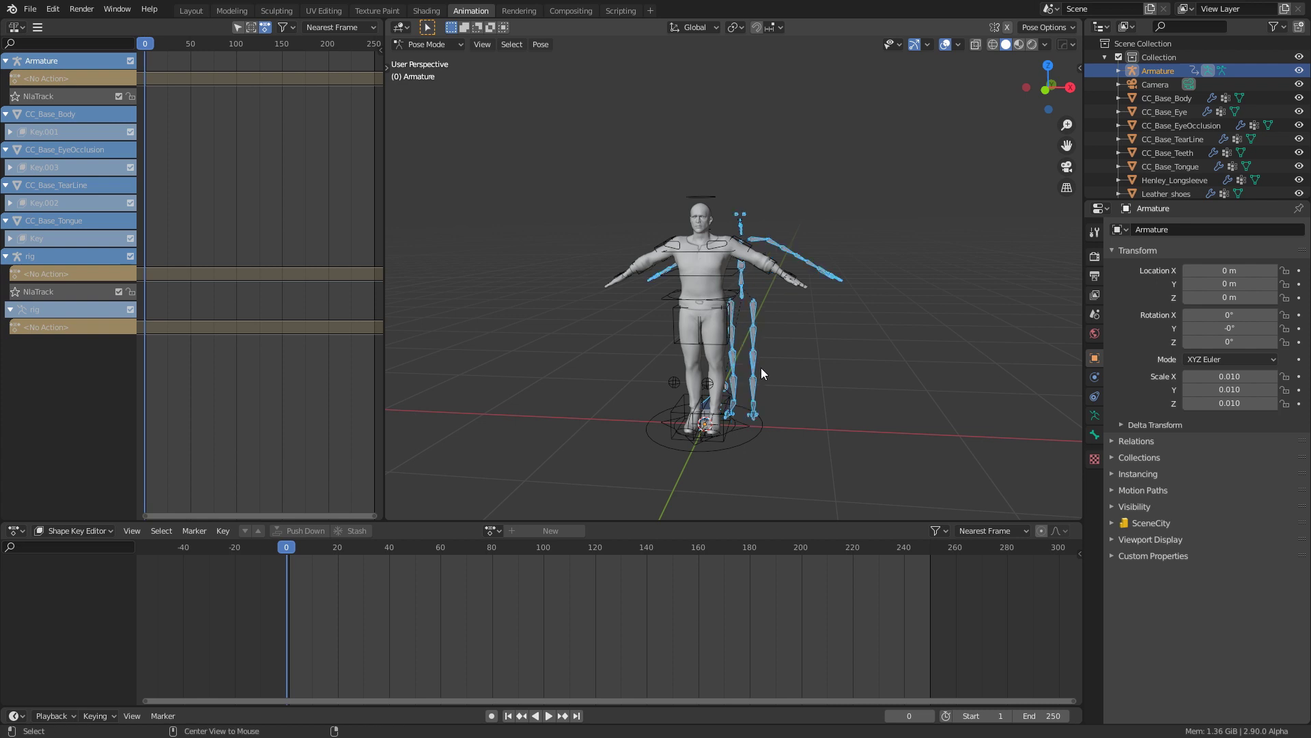
key(alt+g)
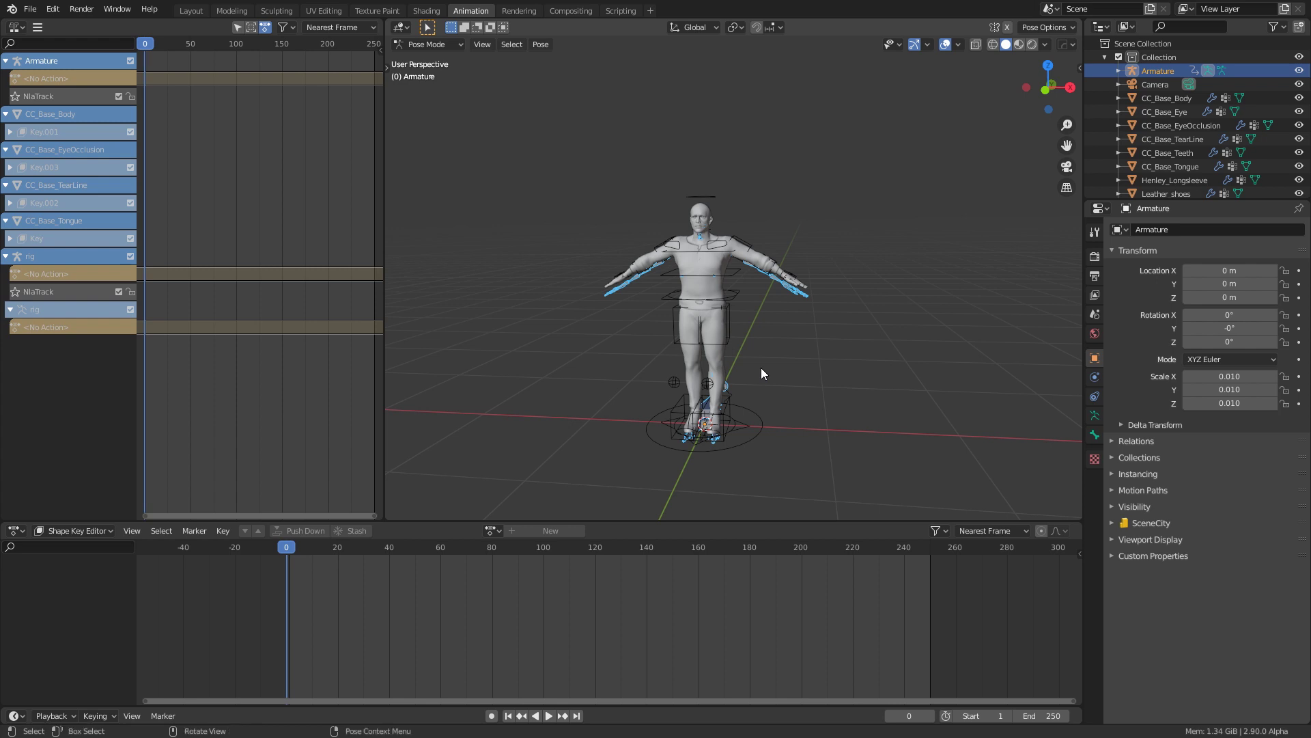
key(alt+s)
click(426, 45)
click(440, 58)
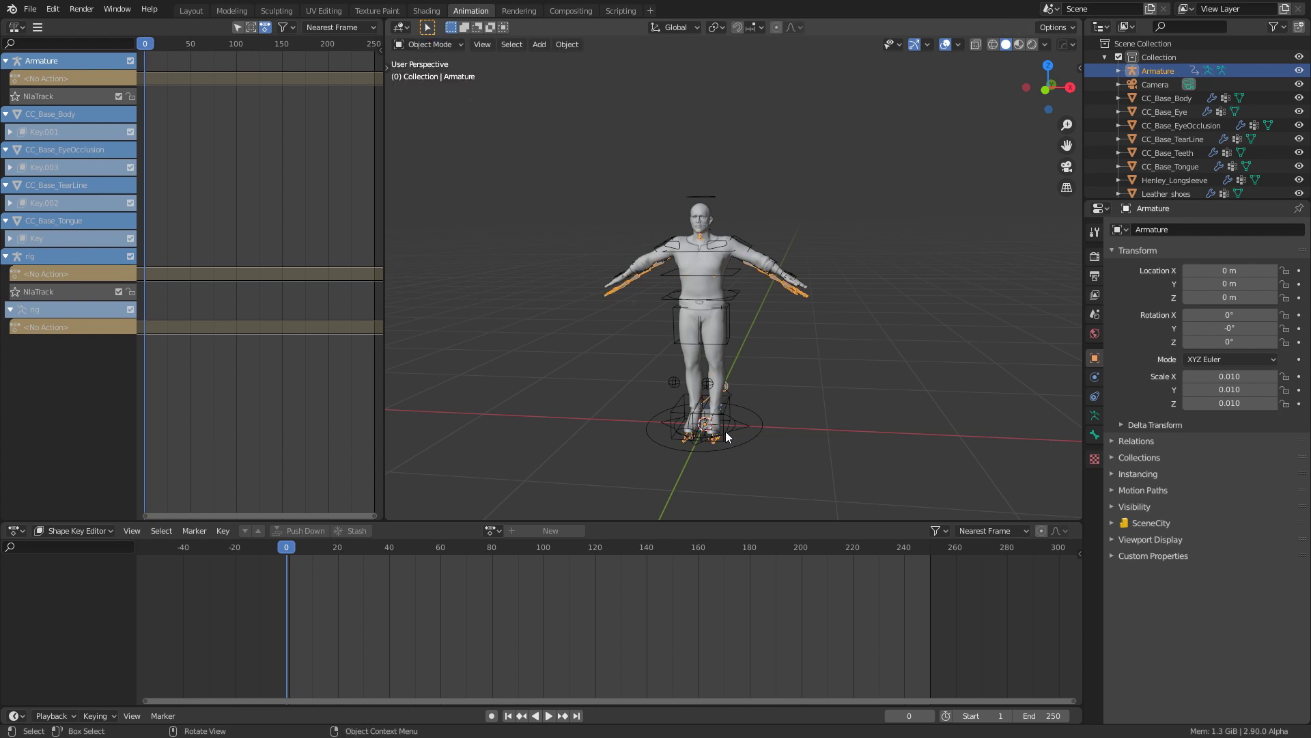
- Move the appended Armature along the X axis to -2 m, beside the character
key(g)
key(y)
key(x)
click(539, 416)
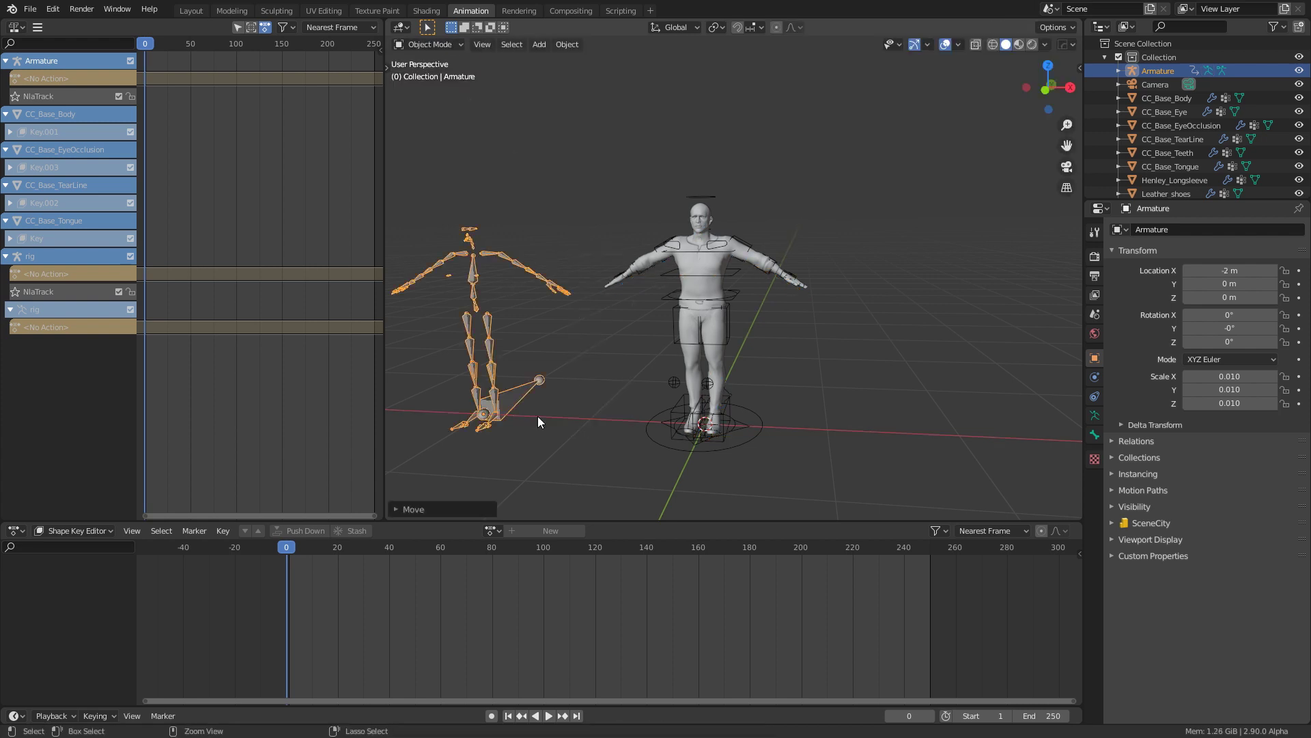
middle_drag(555, 414, 639, 177)
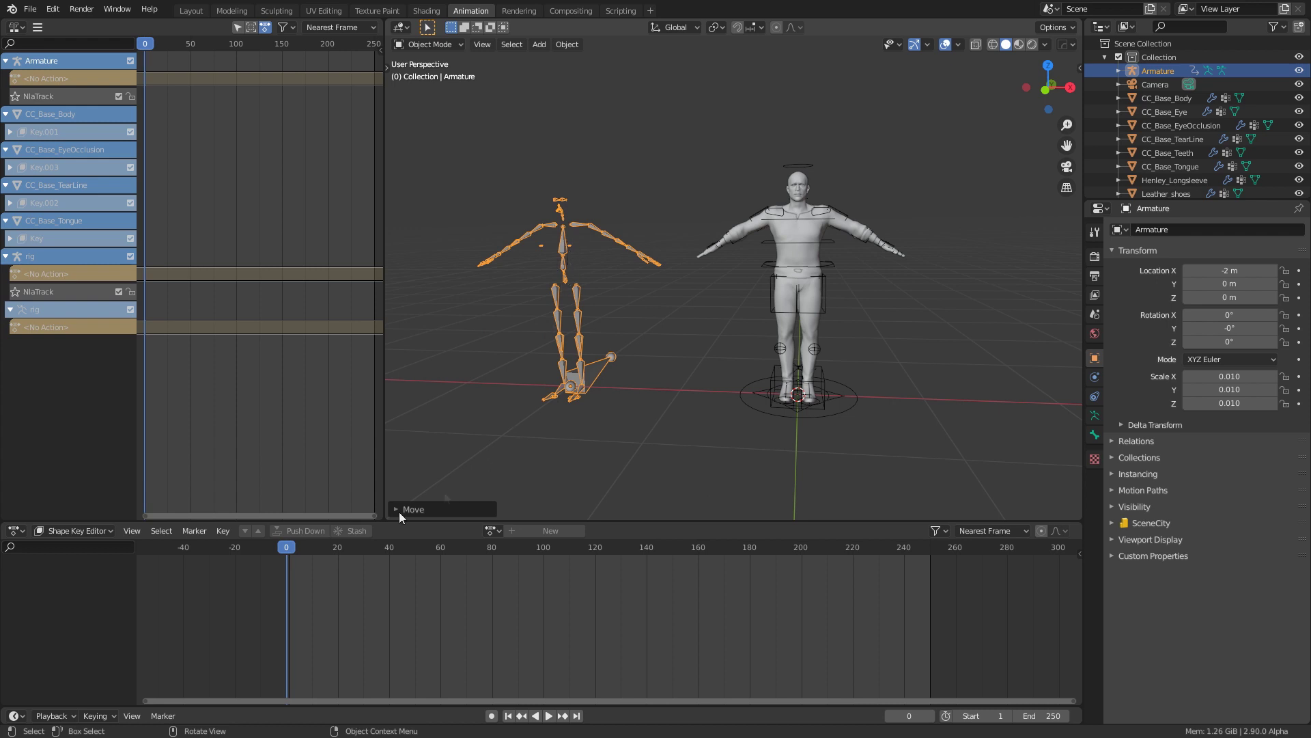
- Switch the Dope Sheet to the Action Editor, assign Joke_Arm to the Armature, and scrub the motion before returning to frame 0
click(72, 530)
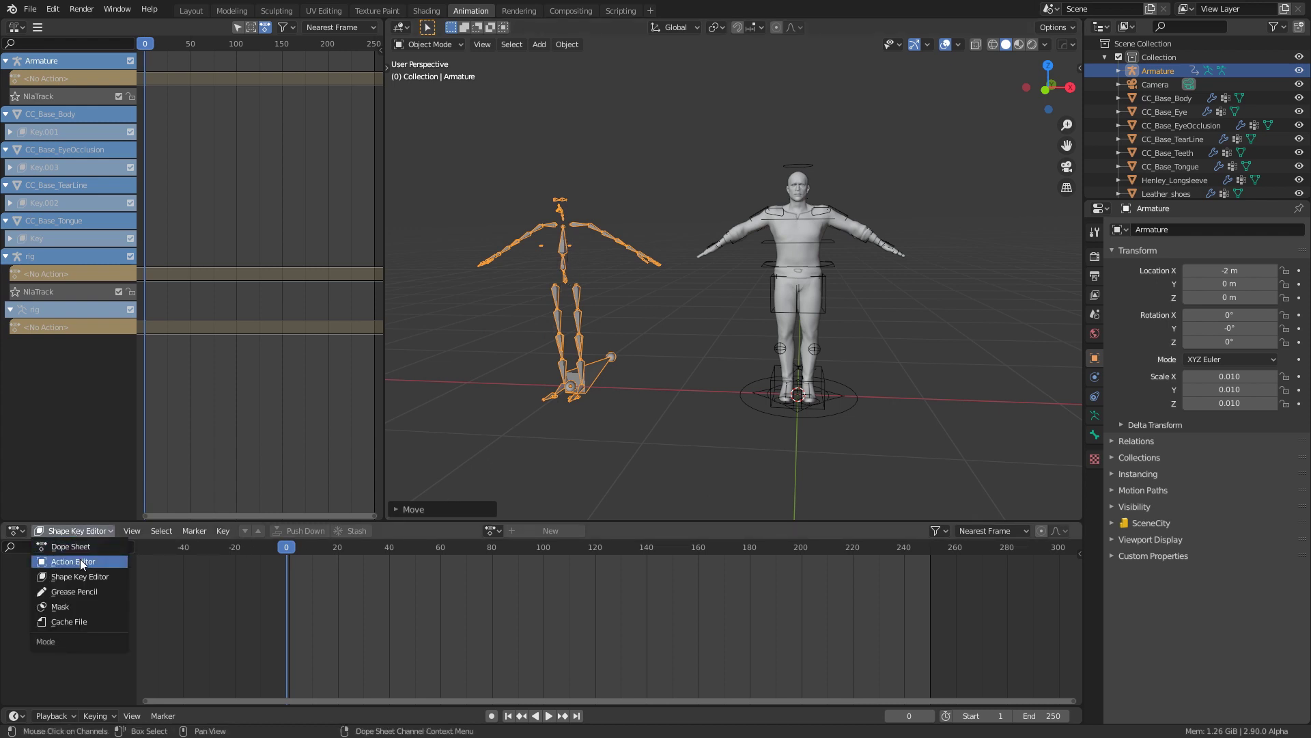
click(79, 559)
click(489, 531)
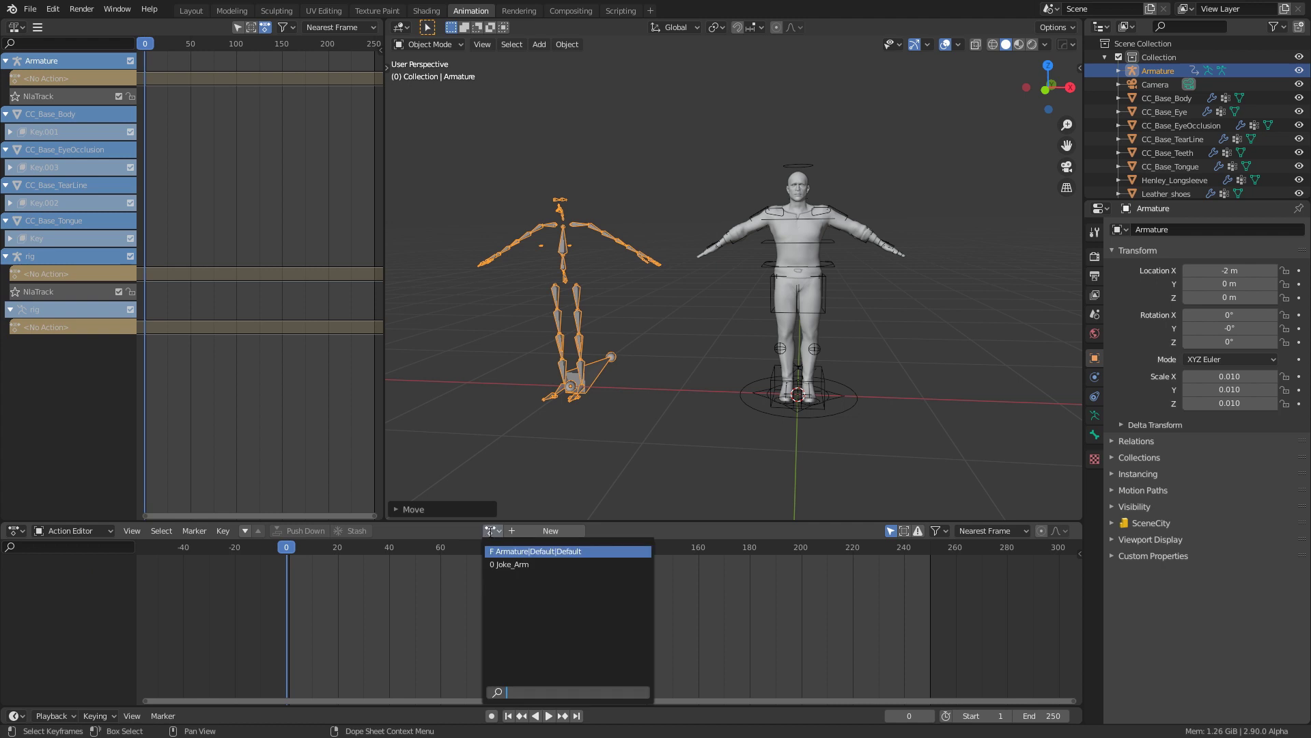
click(515, 564)
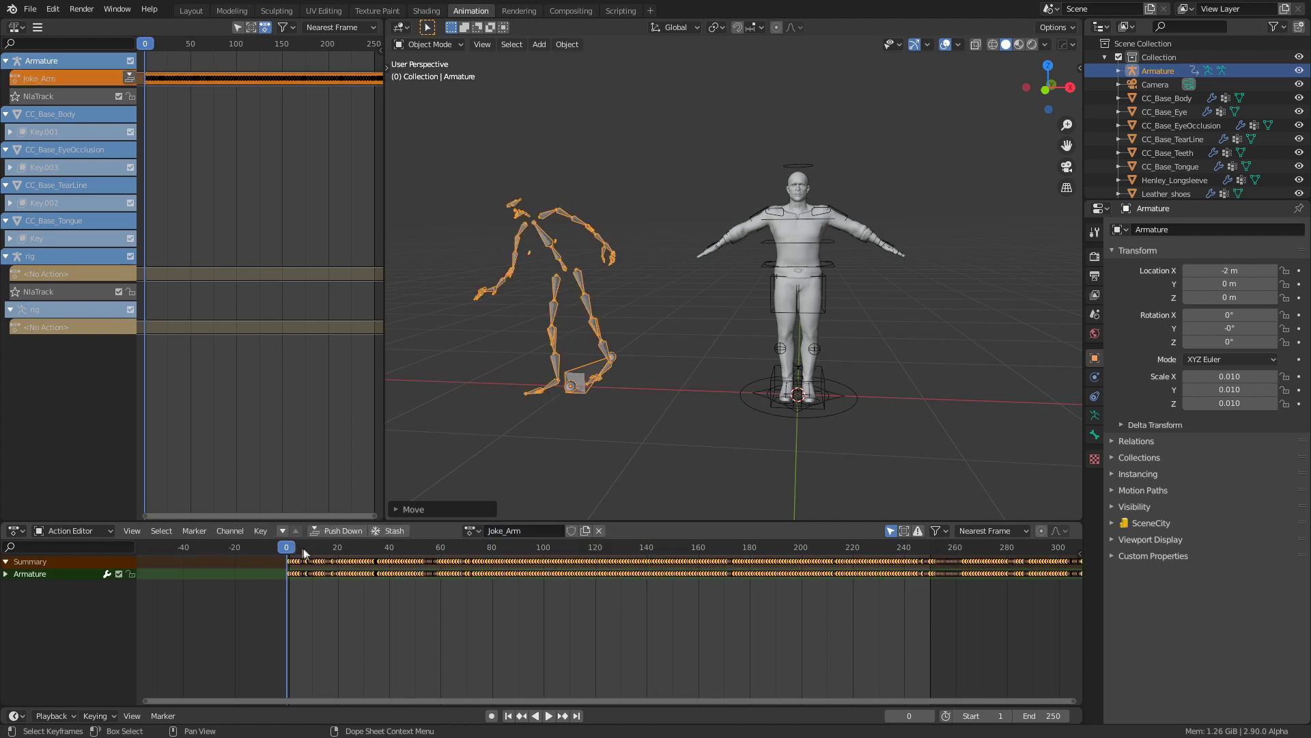
drag(375, 555, 451, 554)
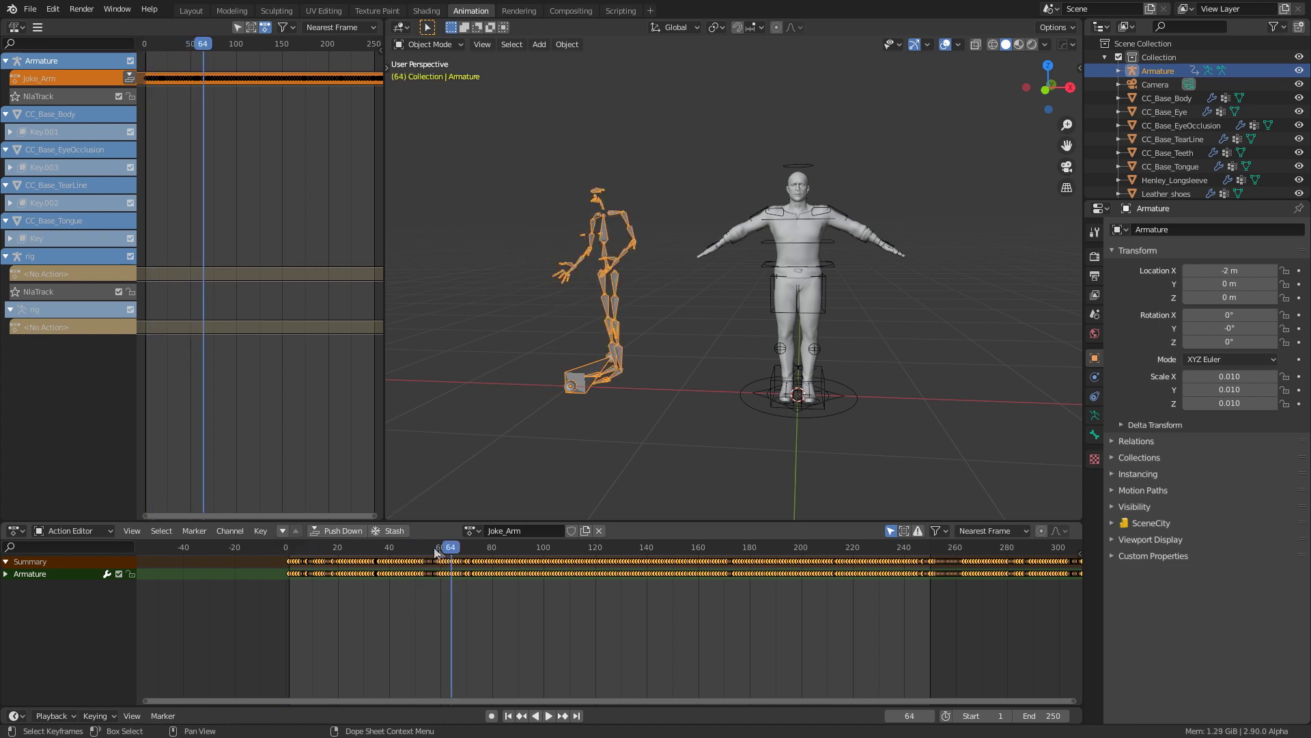
click(286, 548)
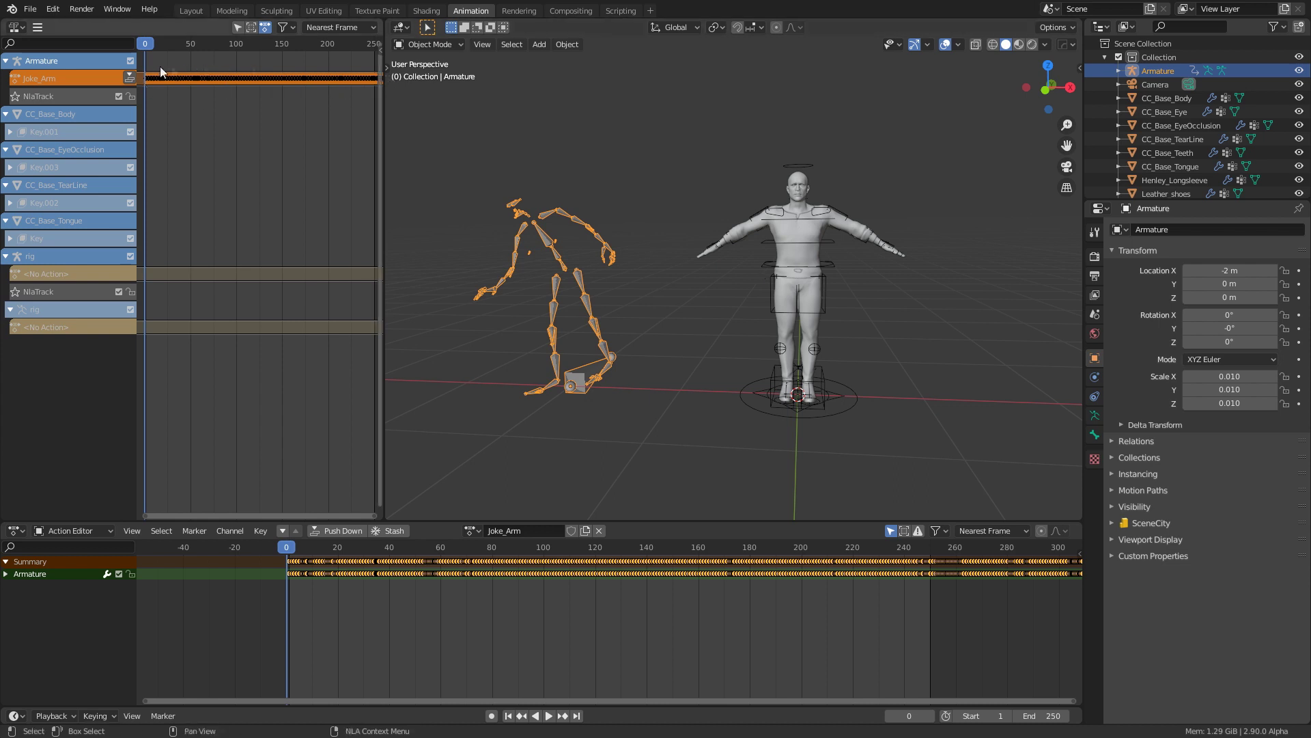
- In Auto-Rig Pro's Remap settings, set the source armature to Armature and the target armature to rig
middle_drag(773, 288, 755, 277)
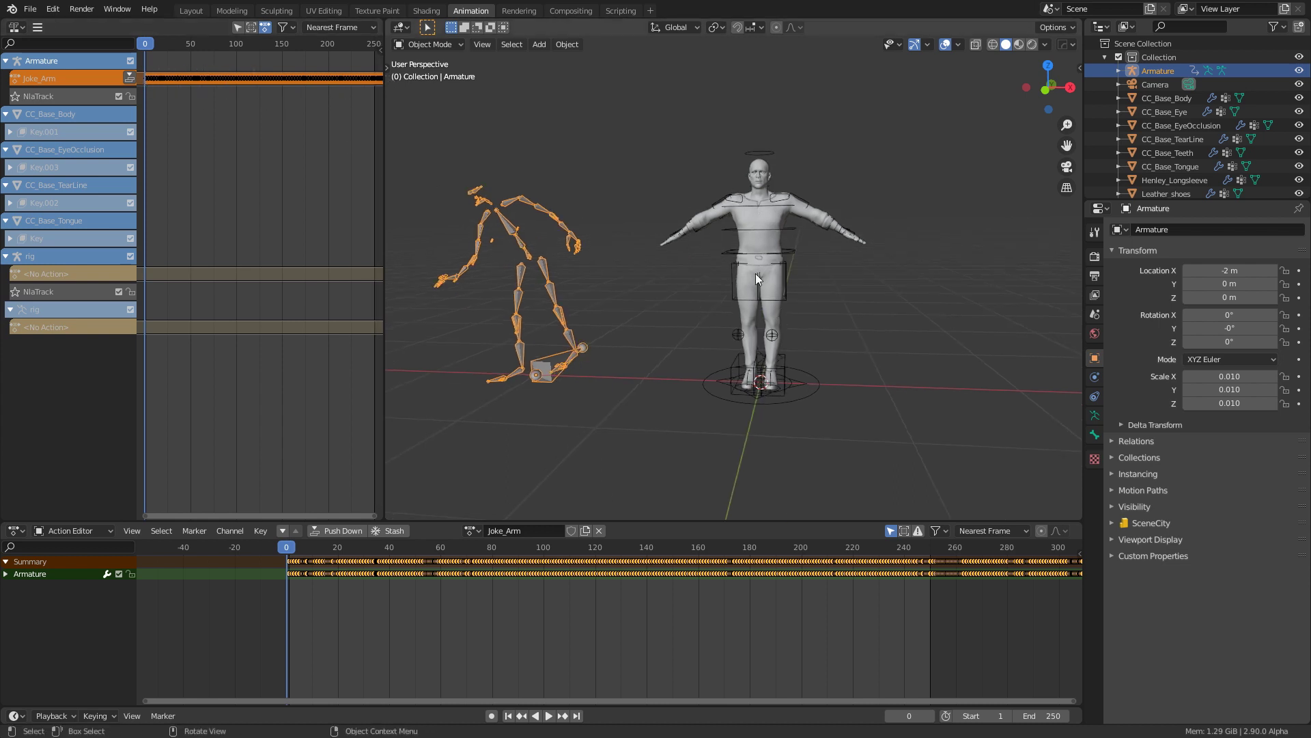
key(n)
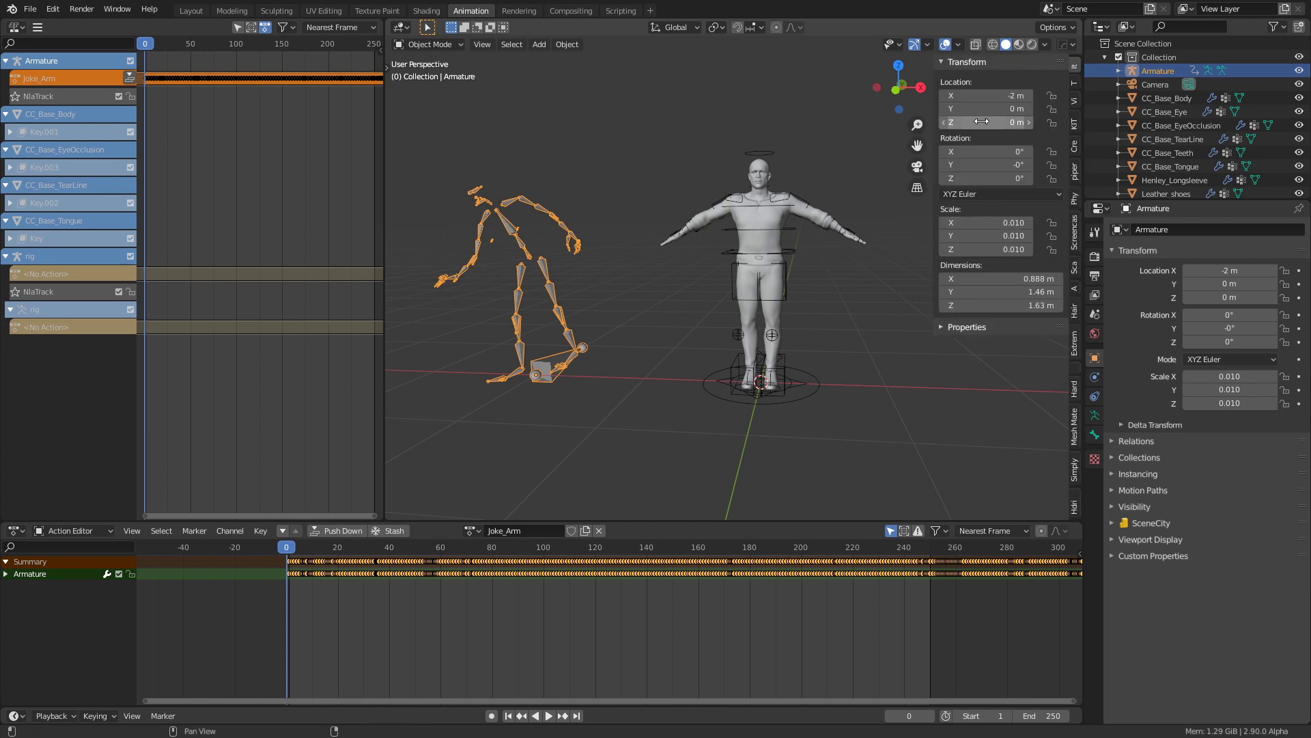
click(1074, 358)
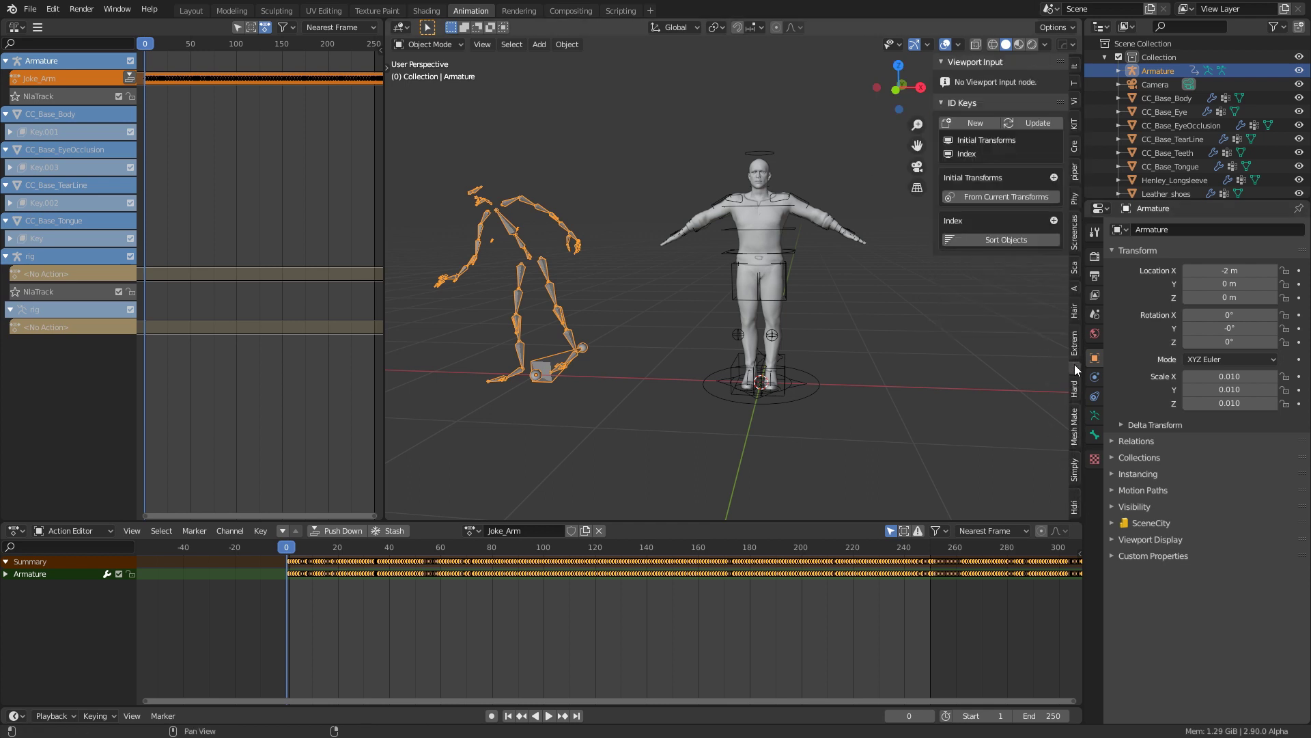
click(1075, 286)
click(942, 304)
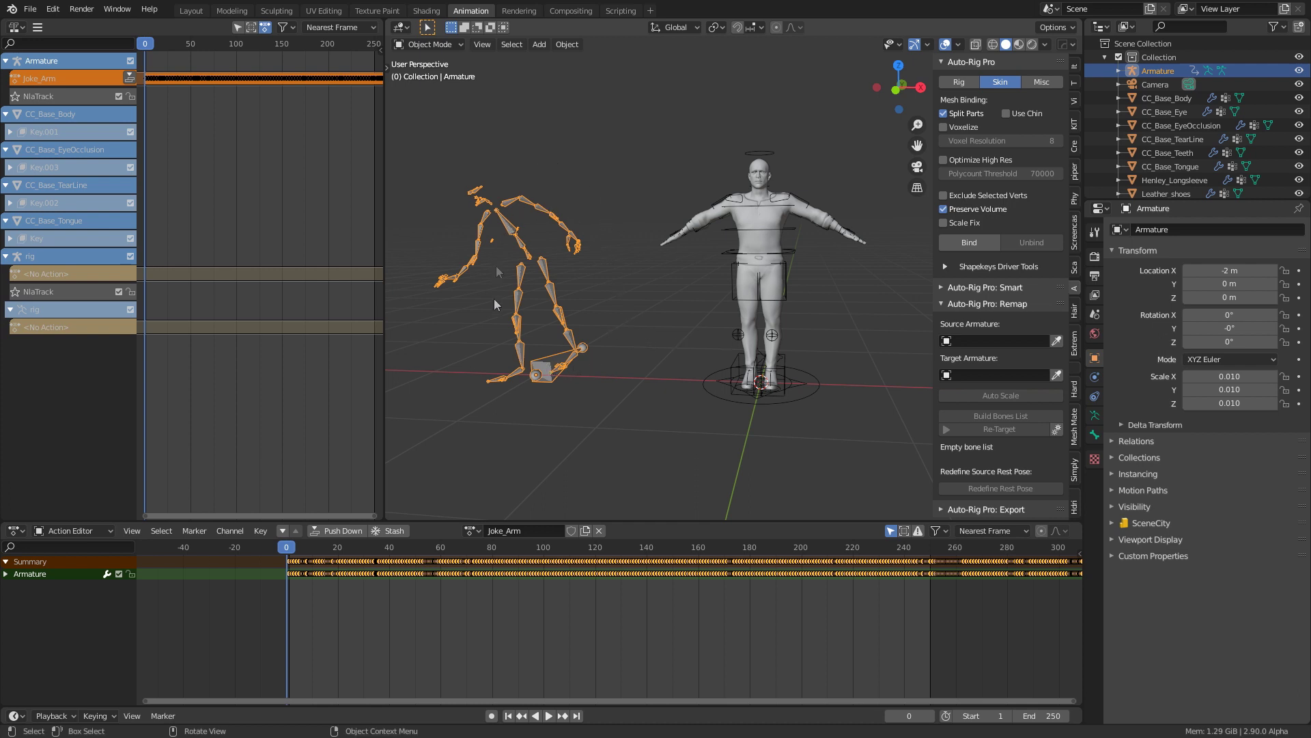
click(1060, 343)
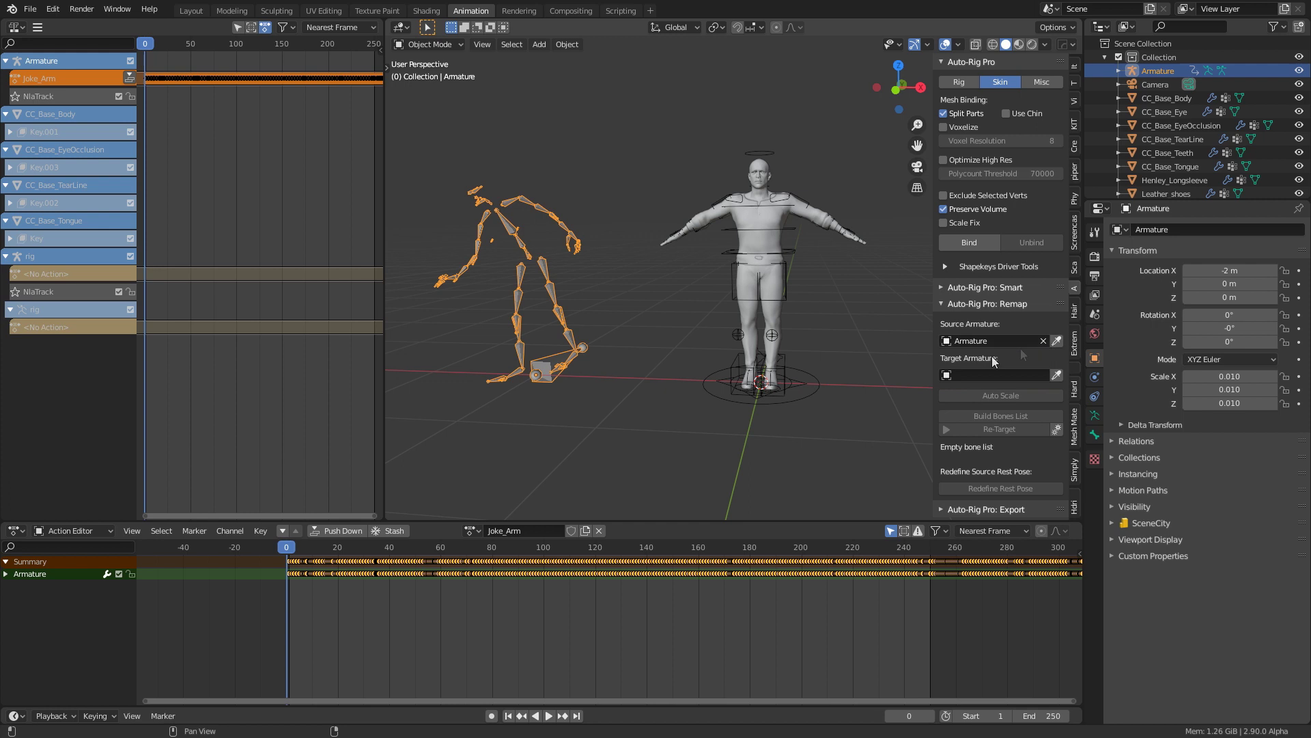
click(812, 393)
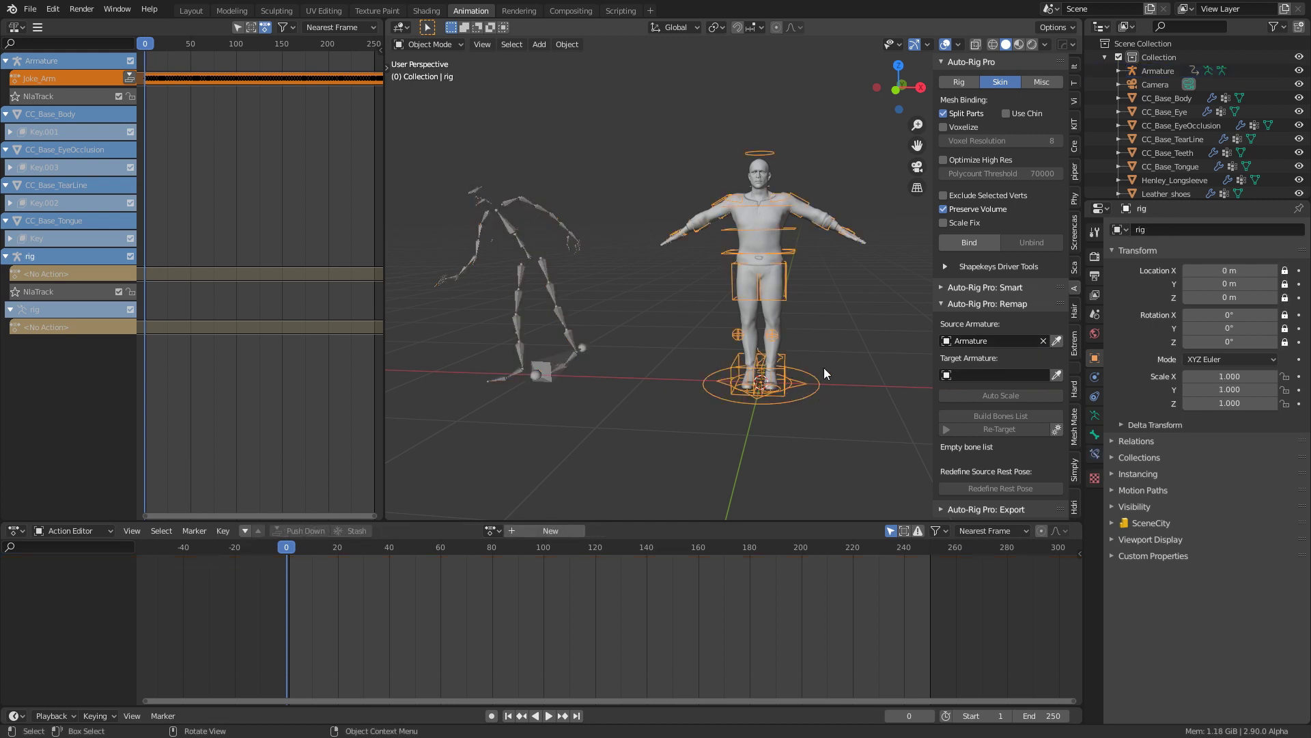
click(1056, 375)
scroll(1060, 471, down, 2)
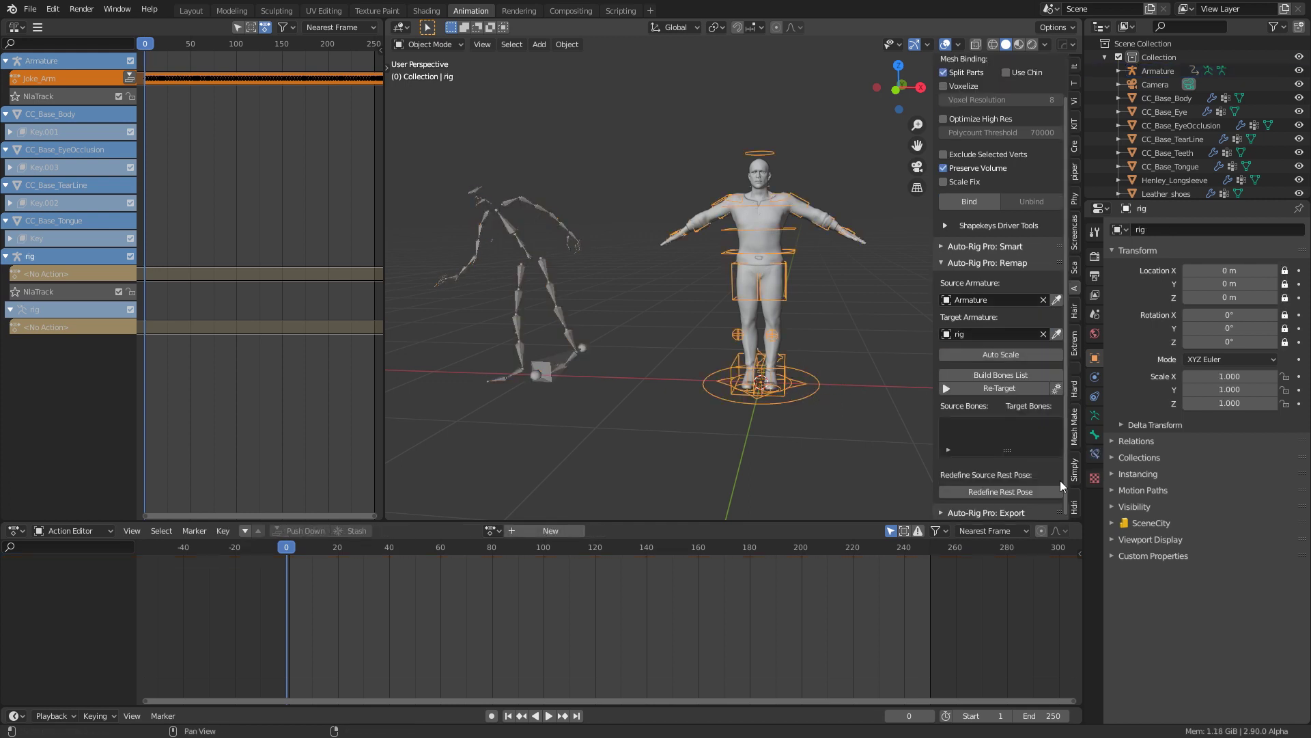
- Build the remap bones list, then widen the sidebar and lengthen the list to show more source and target bone pairs
click(1004, 375)
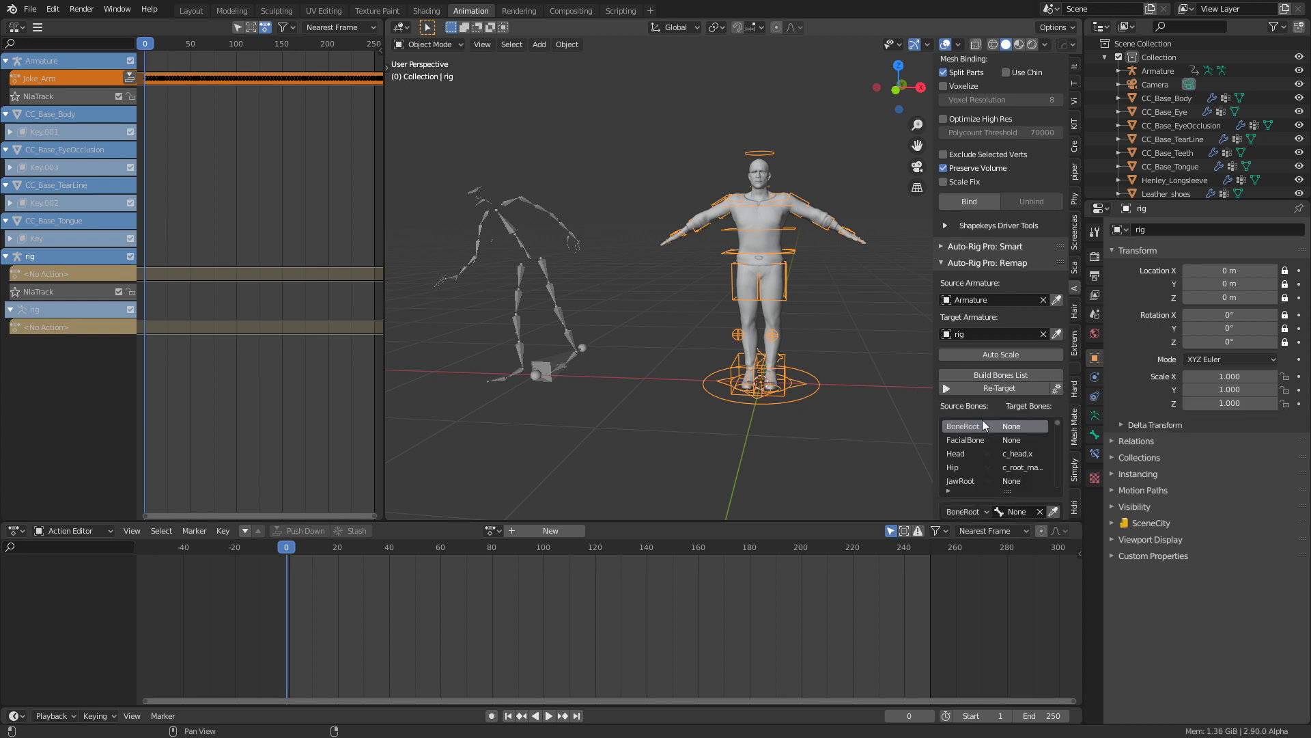
drag(933, 368, 890, 368)
scroll(987, 447, down, 3)
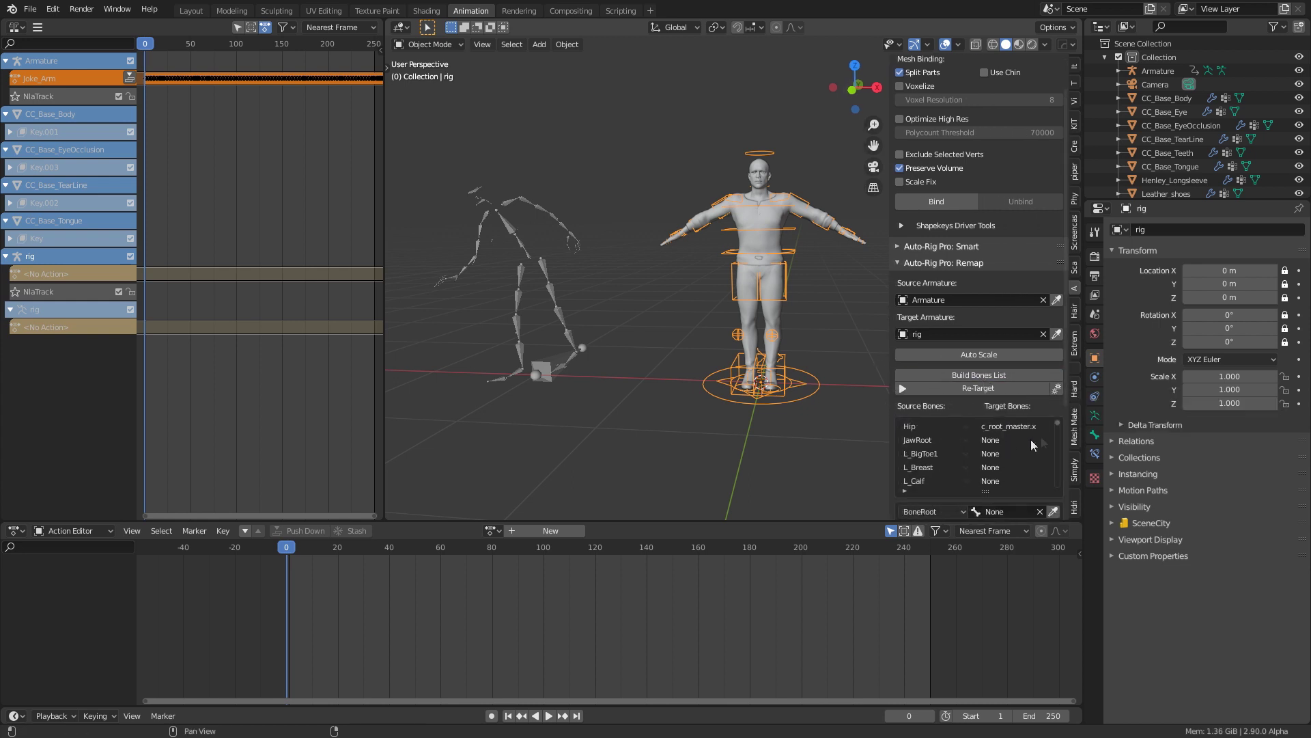
scroll(987, 312, down, 5)
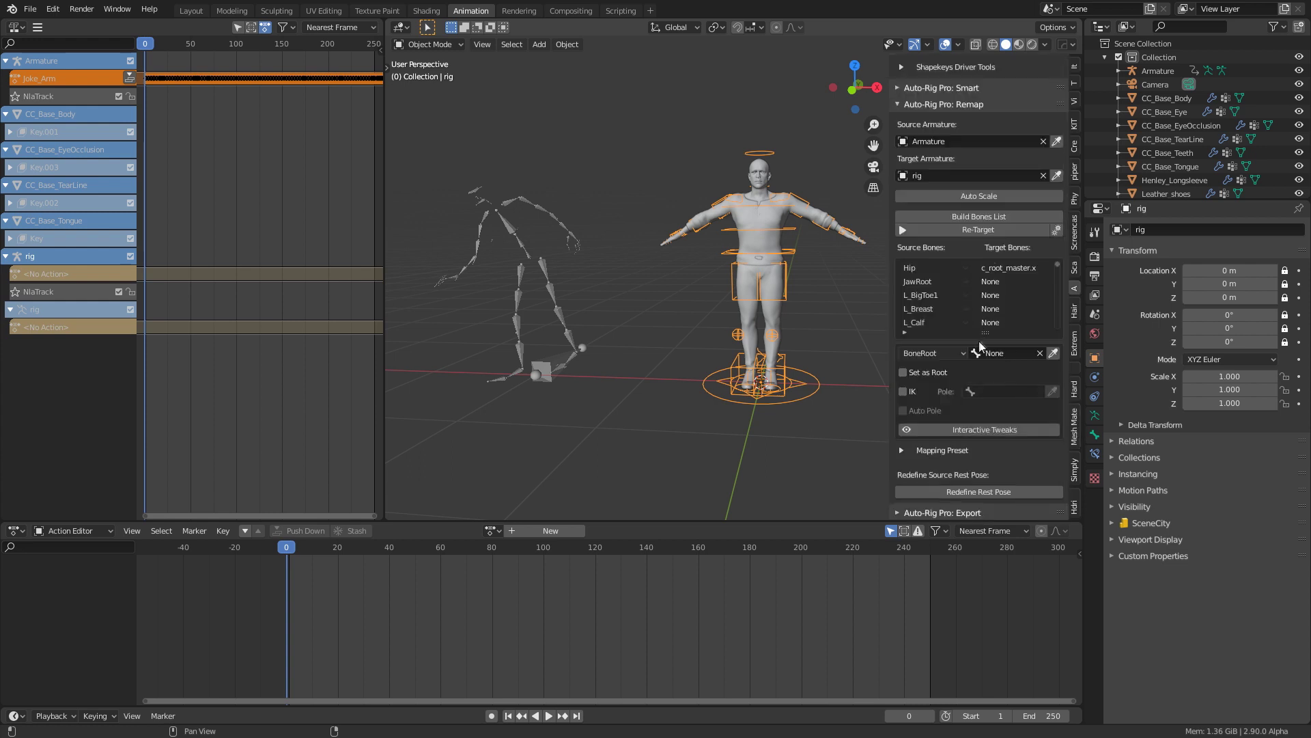
drag(986, 334, 1001, 509)
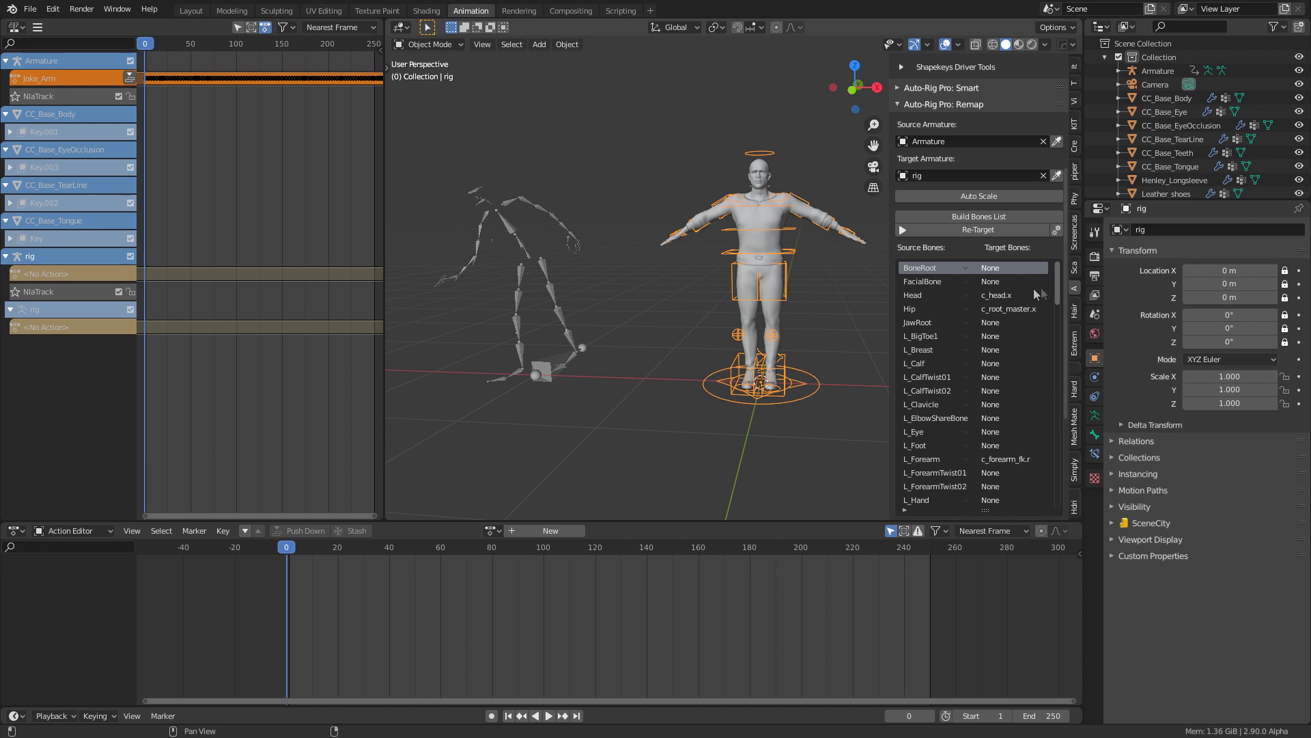
scroll(1067, 294, down, 4)
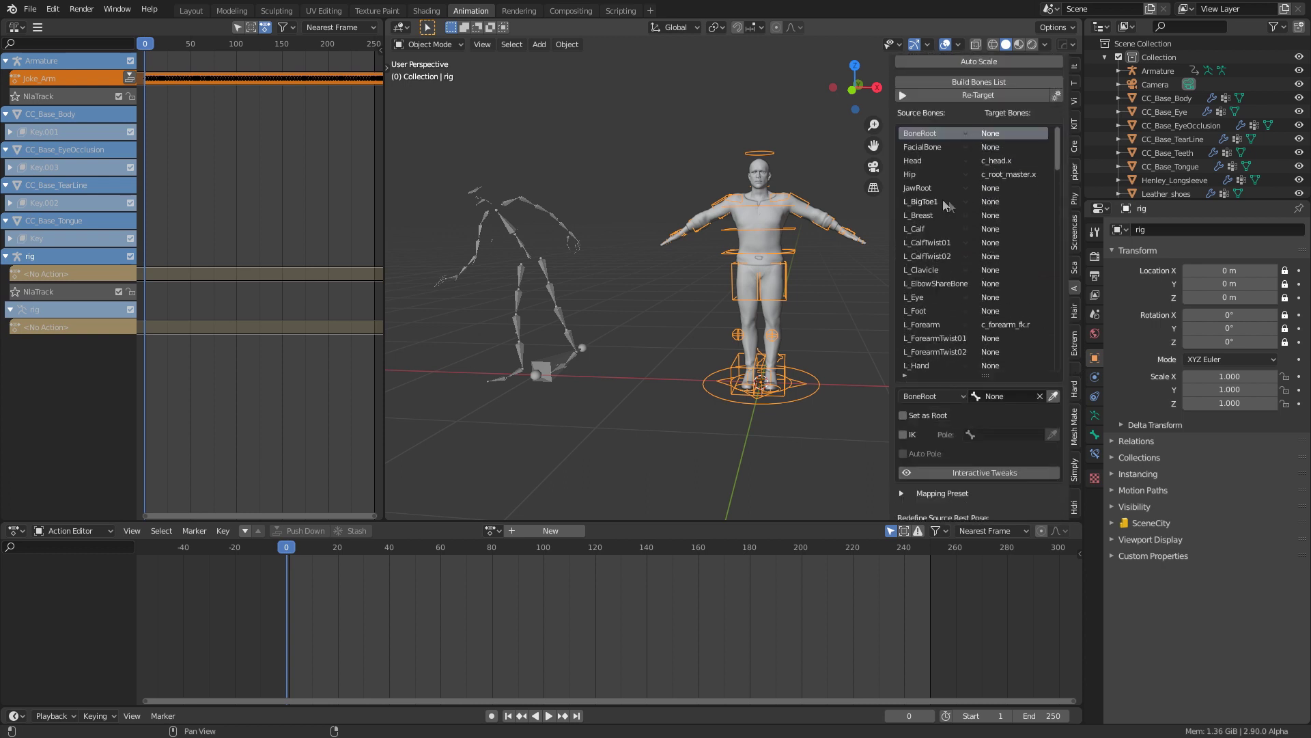
drag(1065, 345, 1067, 375)
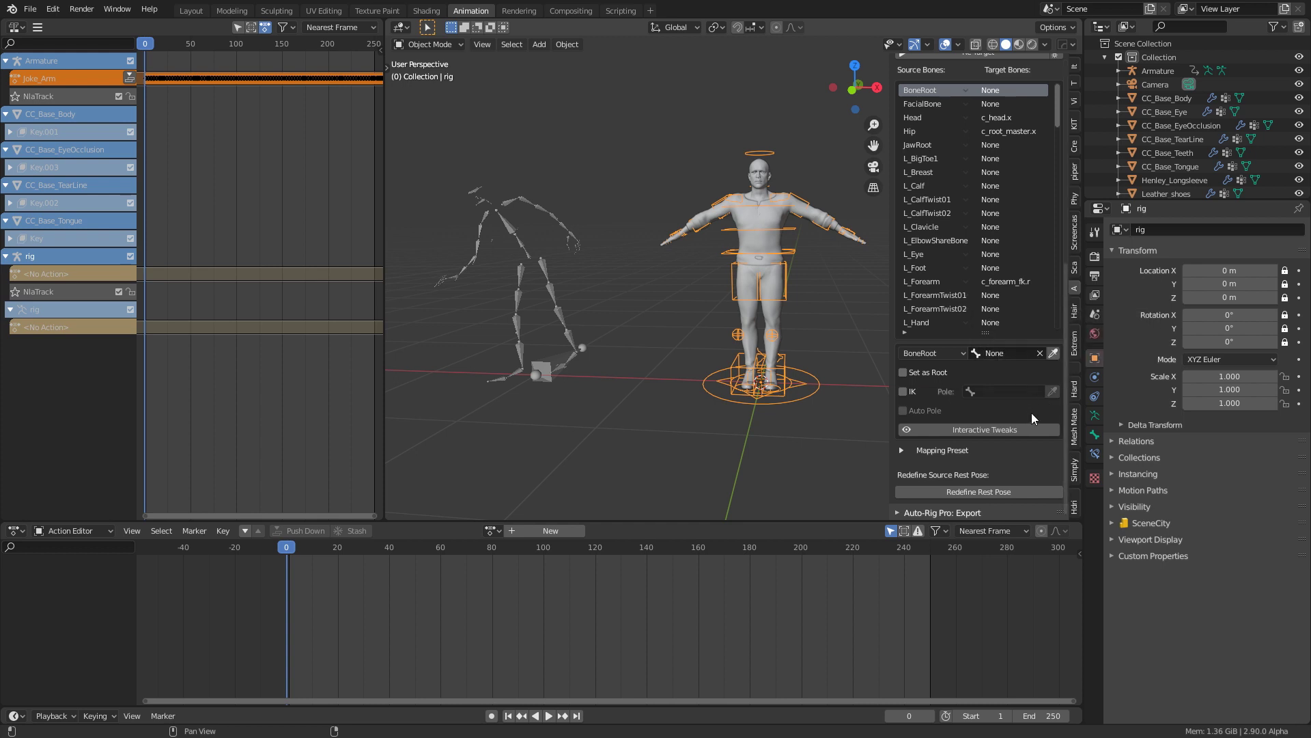
- Import the mapping preset RL_Blender_ARP_template.bmap from the remap_presets folder into the bones list and save the file
click(900, 451)
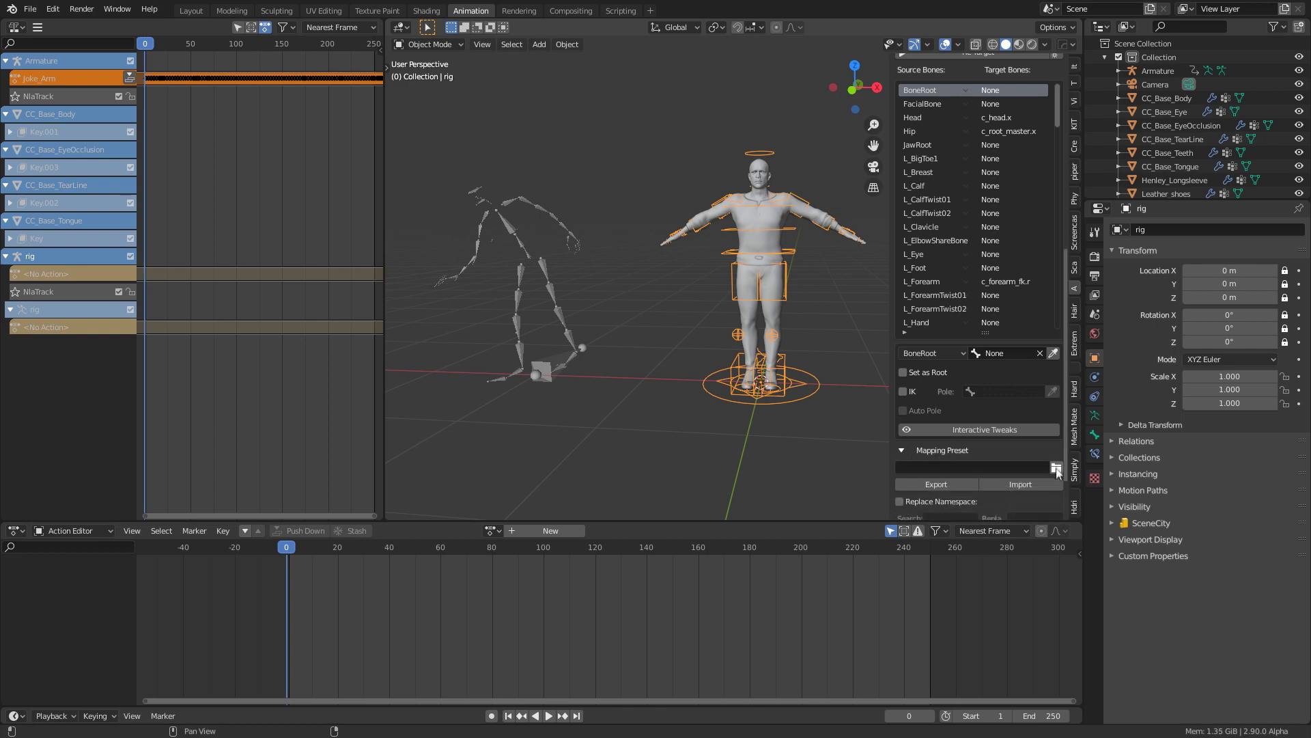
click(1058, 469)
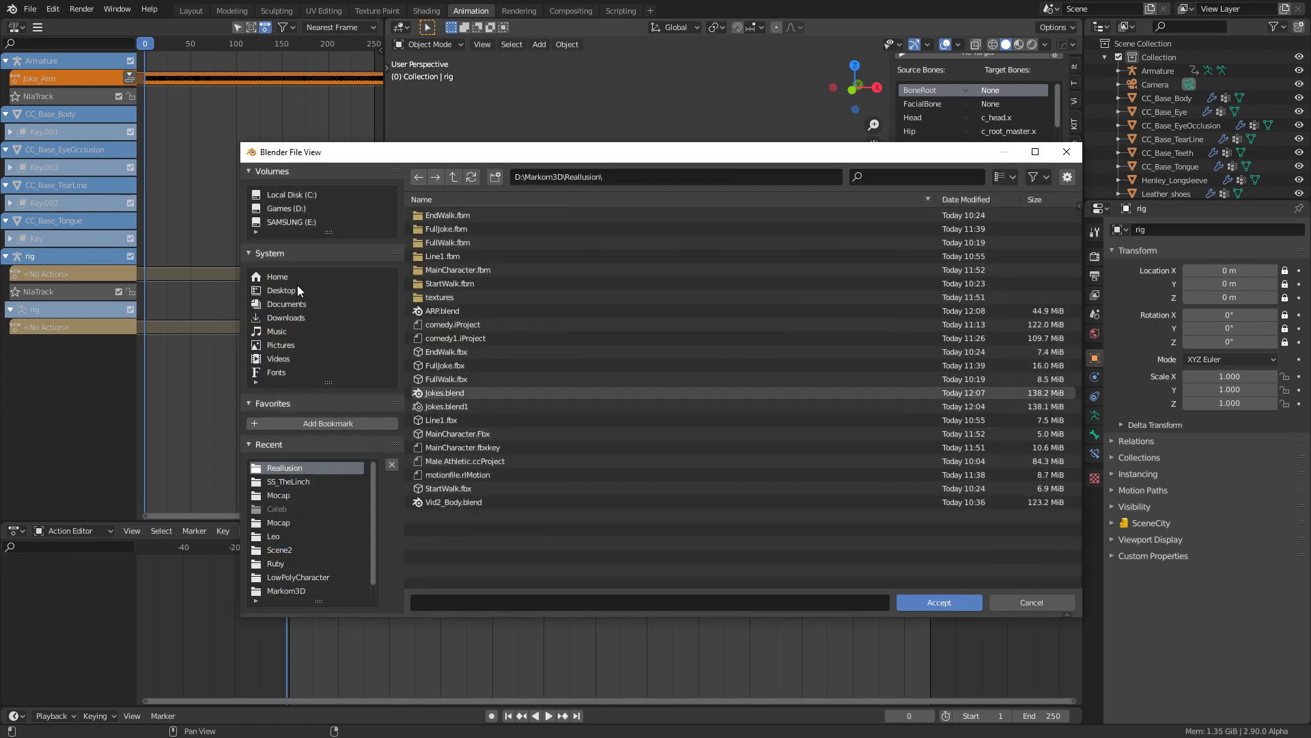
double_click(450, 312)
click(437, 256)
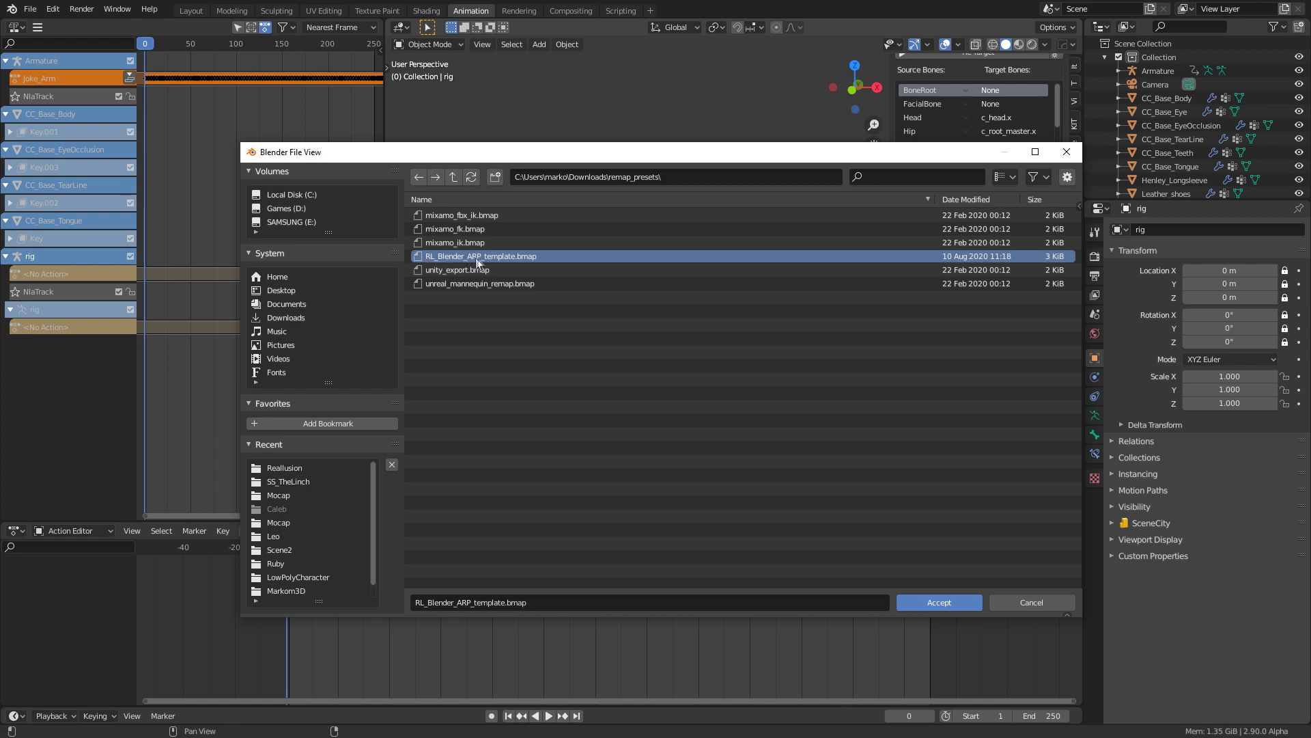
click(926, 604)
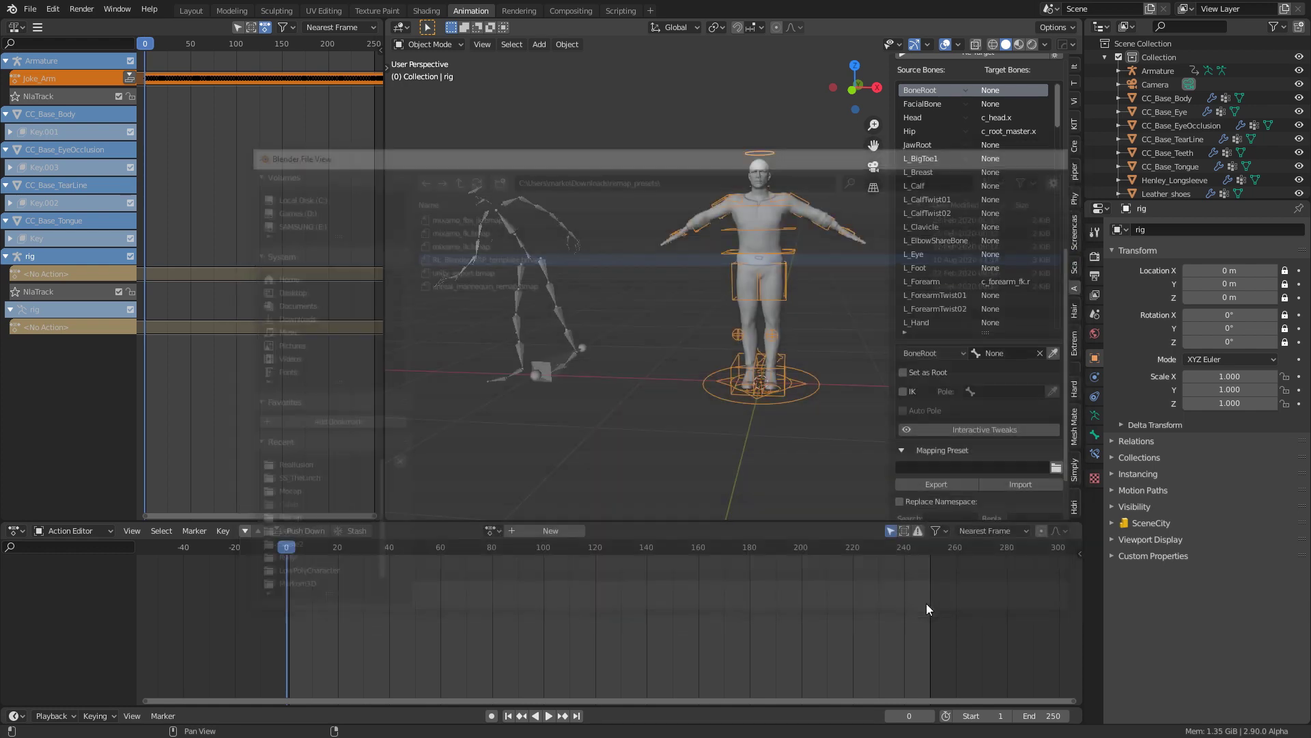
click(1023, 485)
key(ctrl+s)
scroll(1066, 429, up, 3)
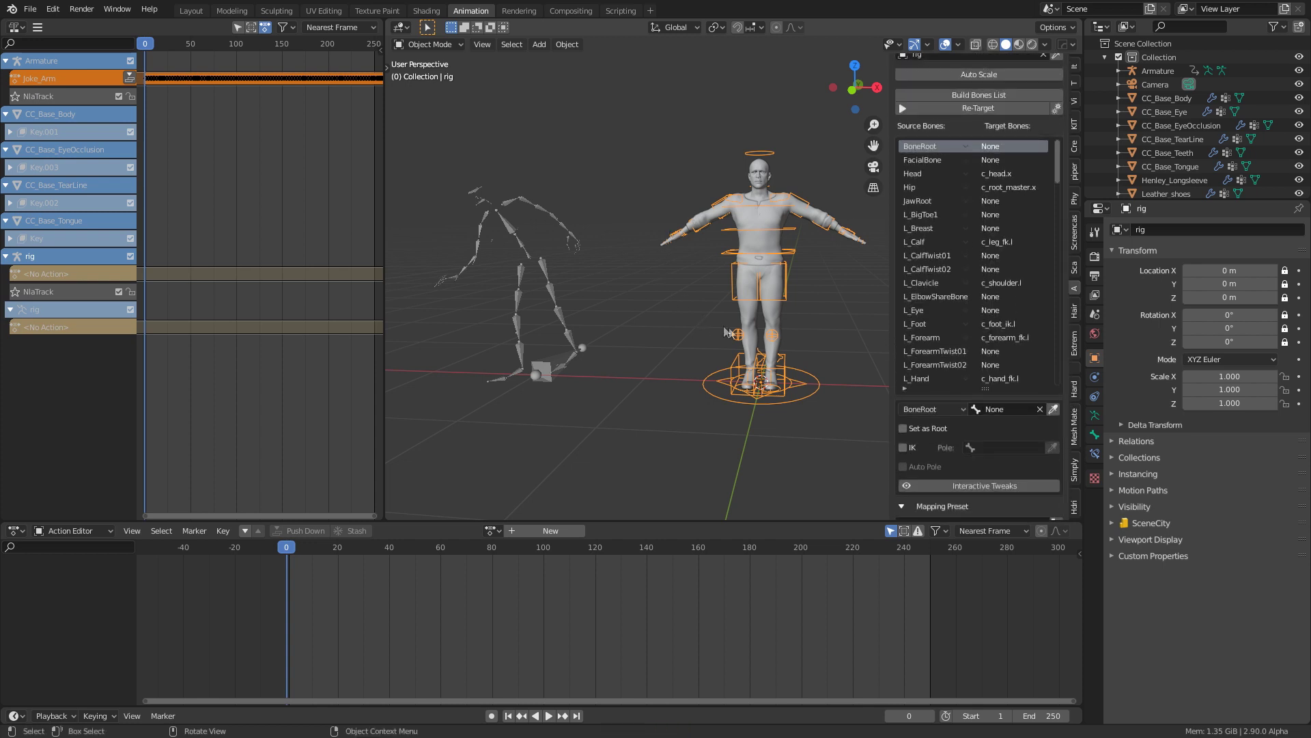
- Try to re-target the motion onto the rig for frames 1 to 100 and play back the animation
click(945, 110)
click(1050, 132)
text(1575)
key(BackSpace)
key(BackSpace)
key(BackSpace)
key(BackSpace)
text(100)
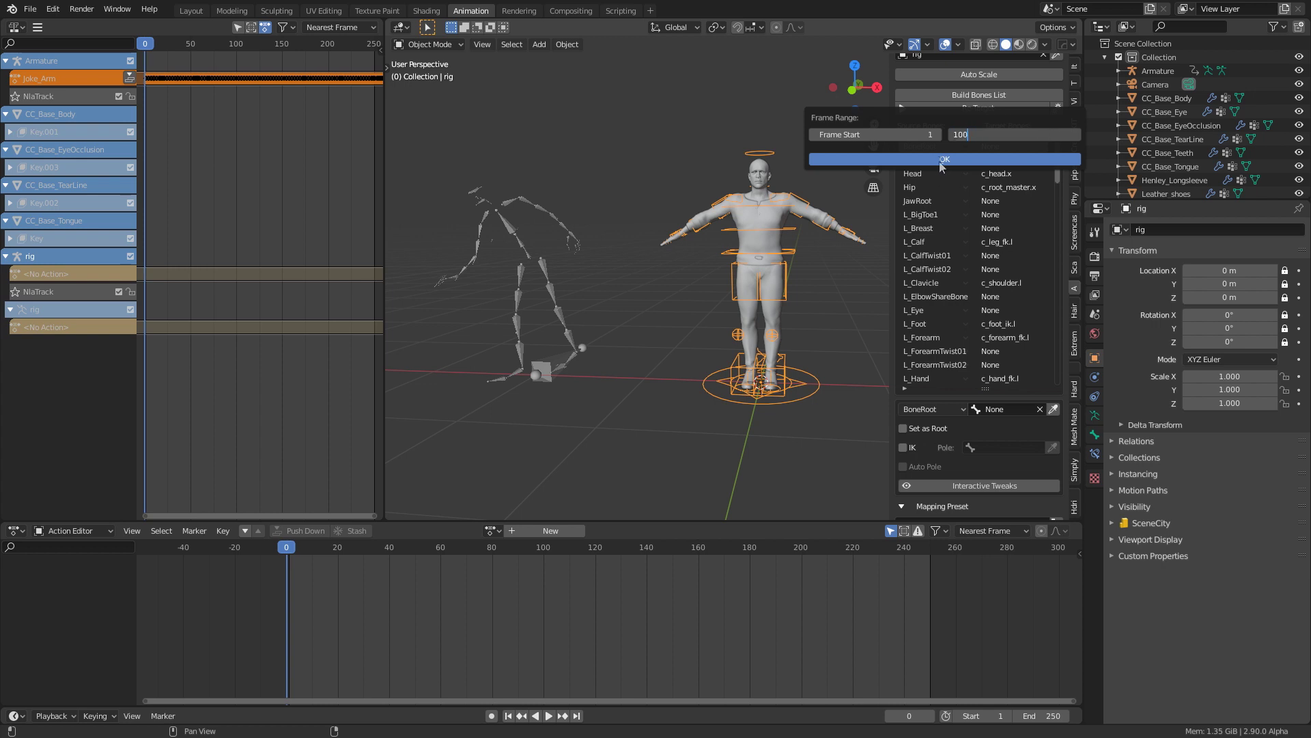
click(941, 160)
key(space)
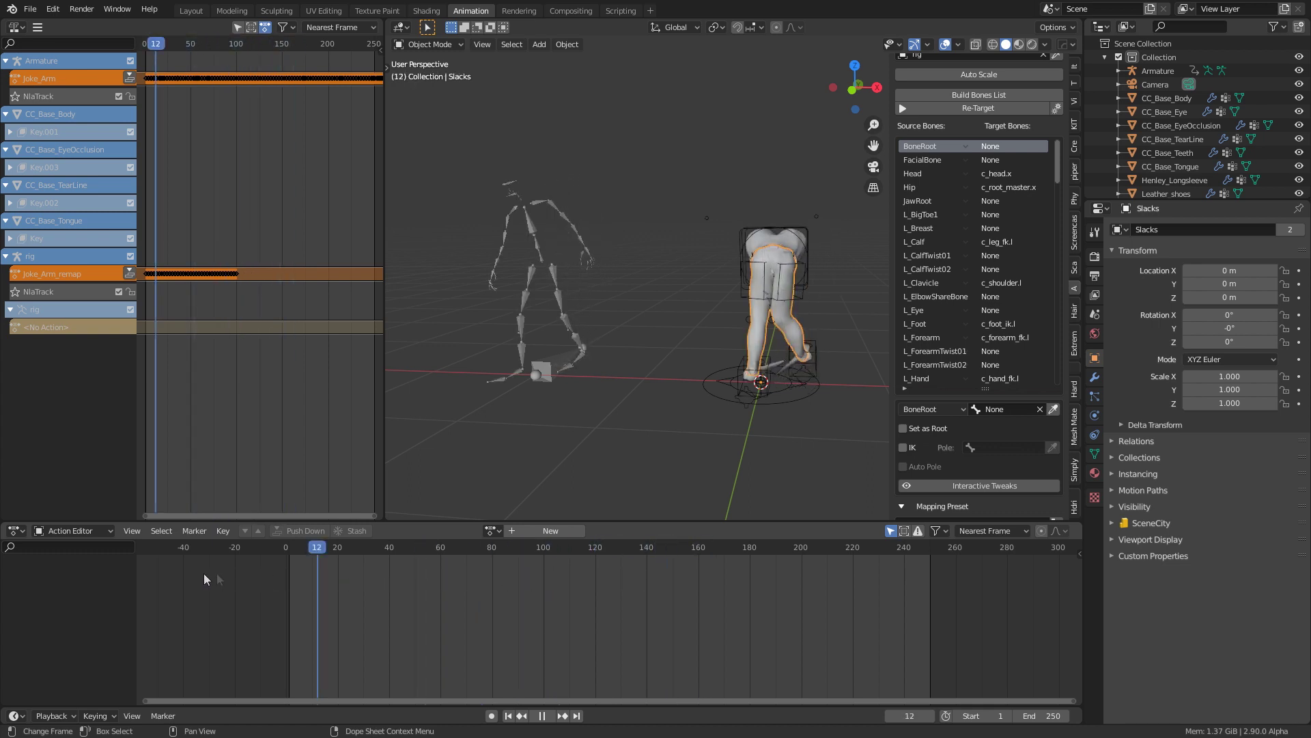
key(Escape)
- Run Make Local with the All option from the command search
middle_drag(774, 474, 728, 426)
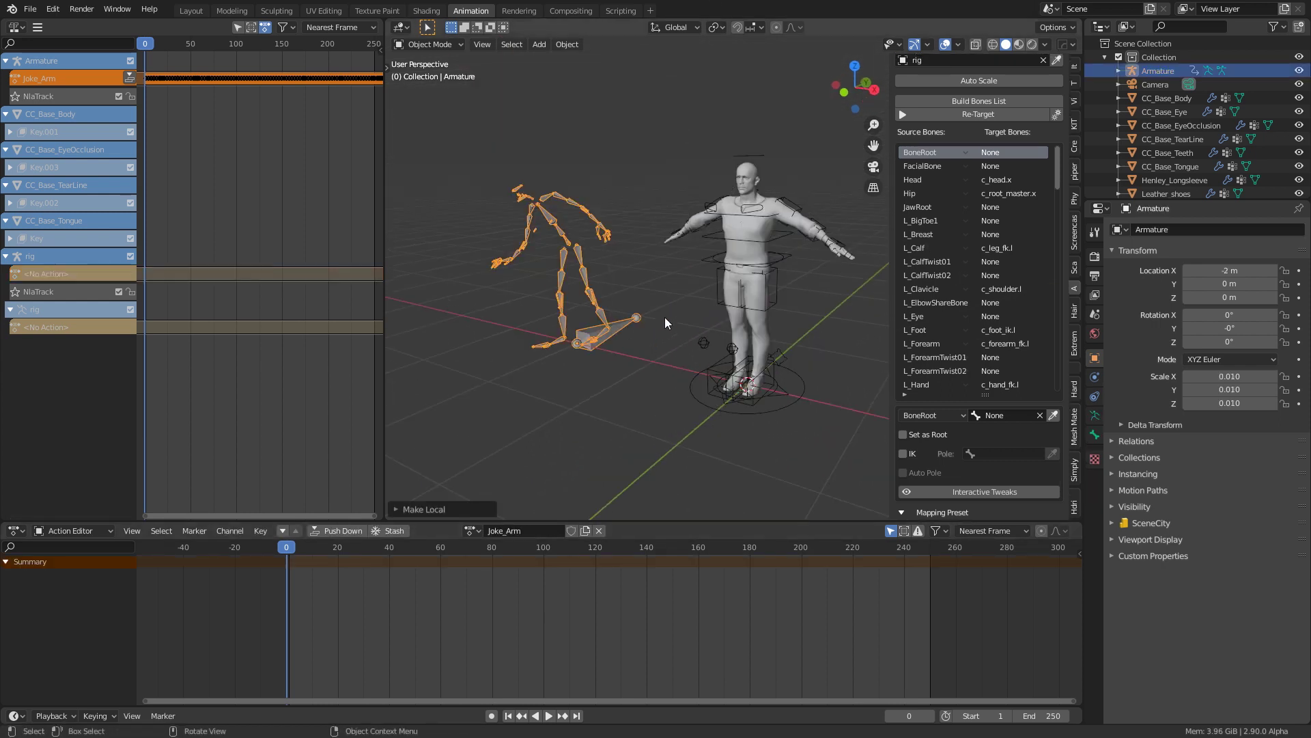
key(F3)
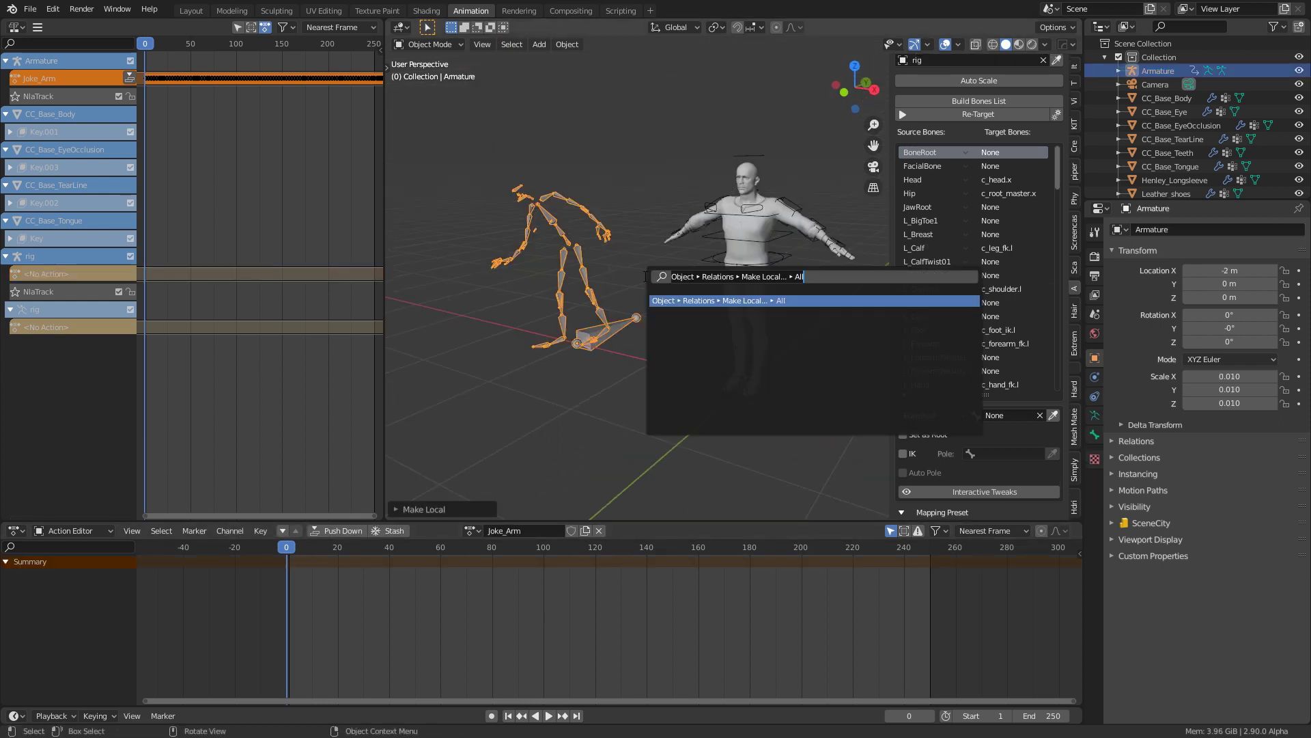
text(mak)
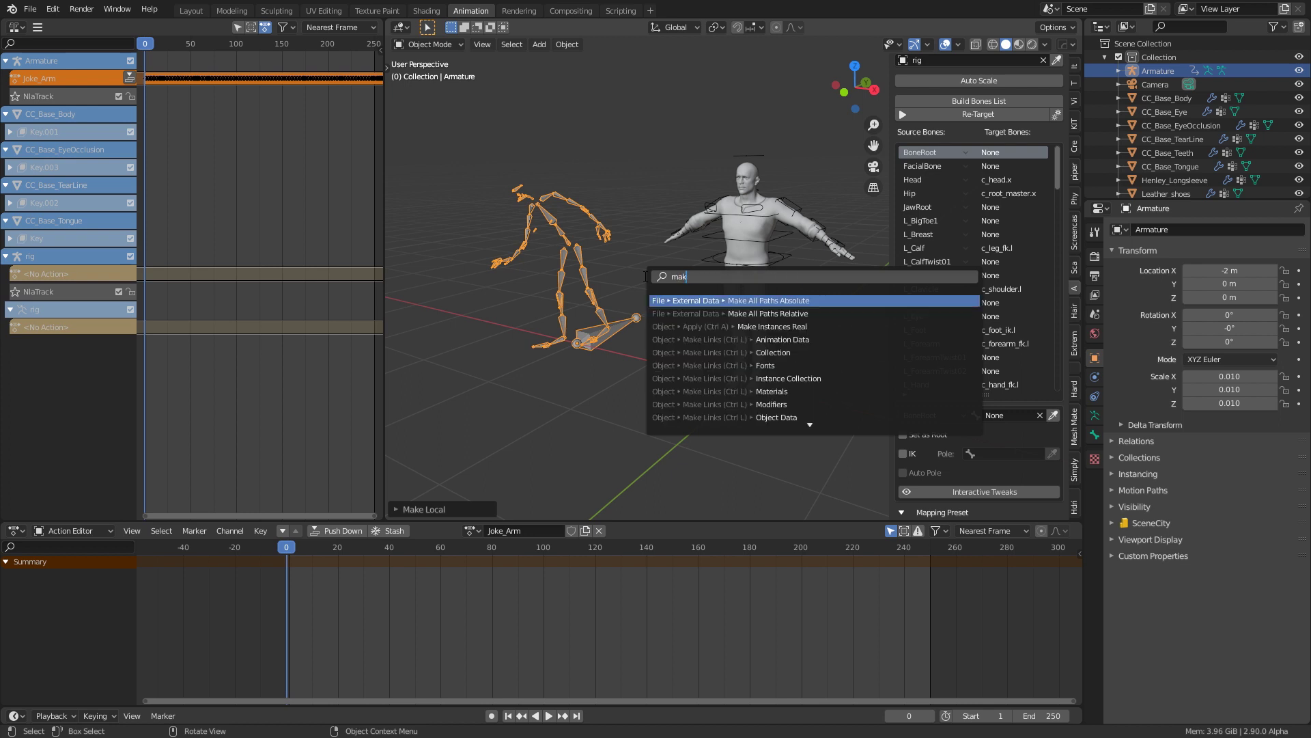
text(e local)
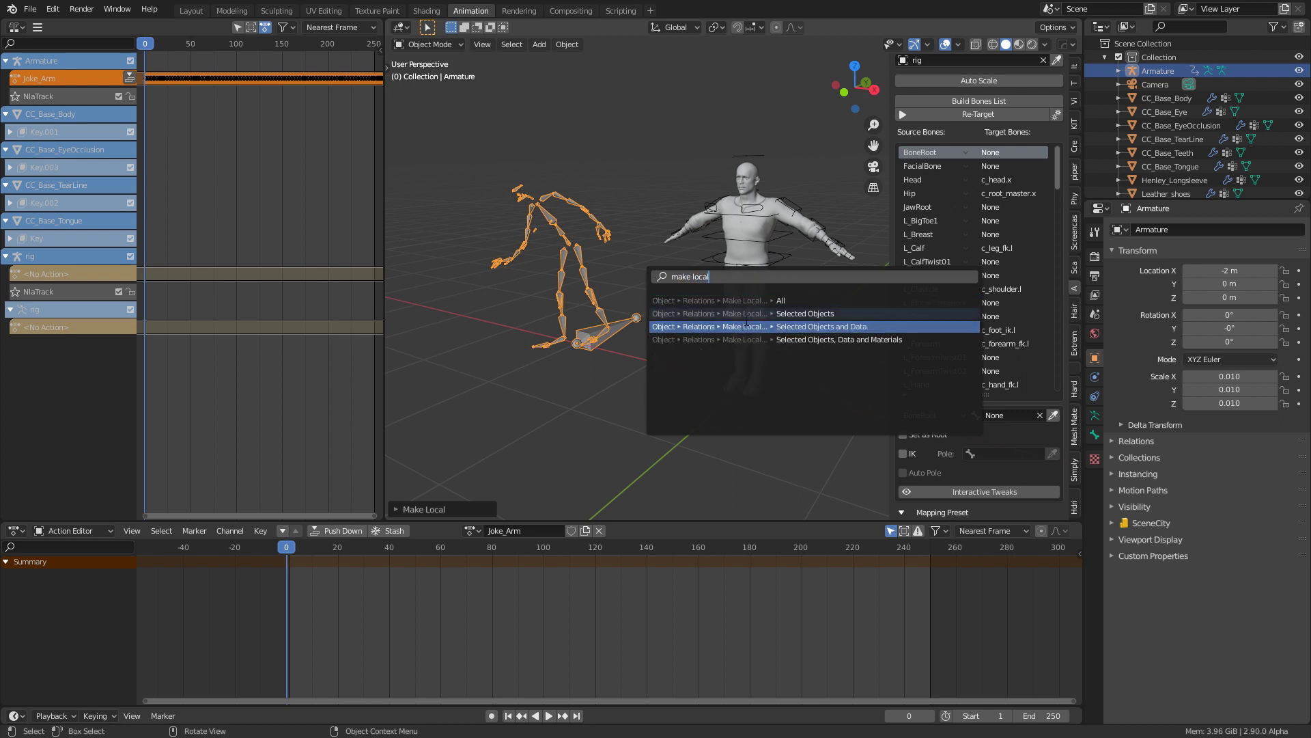
click(764, 303)
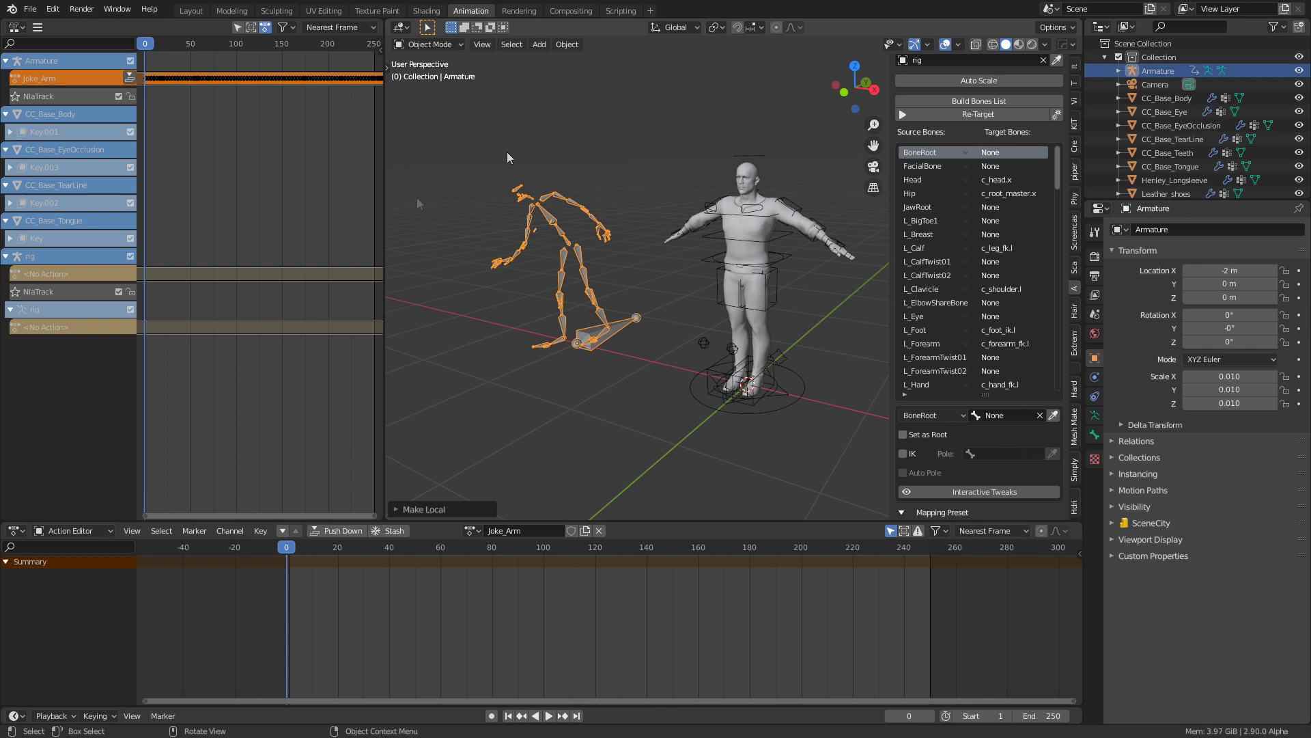
- Select the rig and start Redefine Rest Pose for the source armature
click(780, 404)
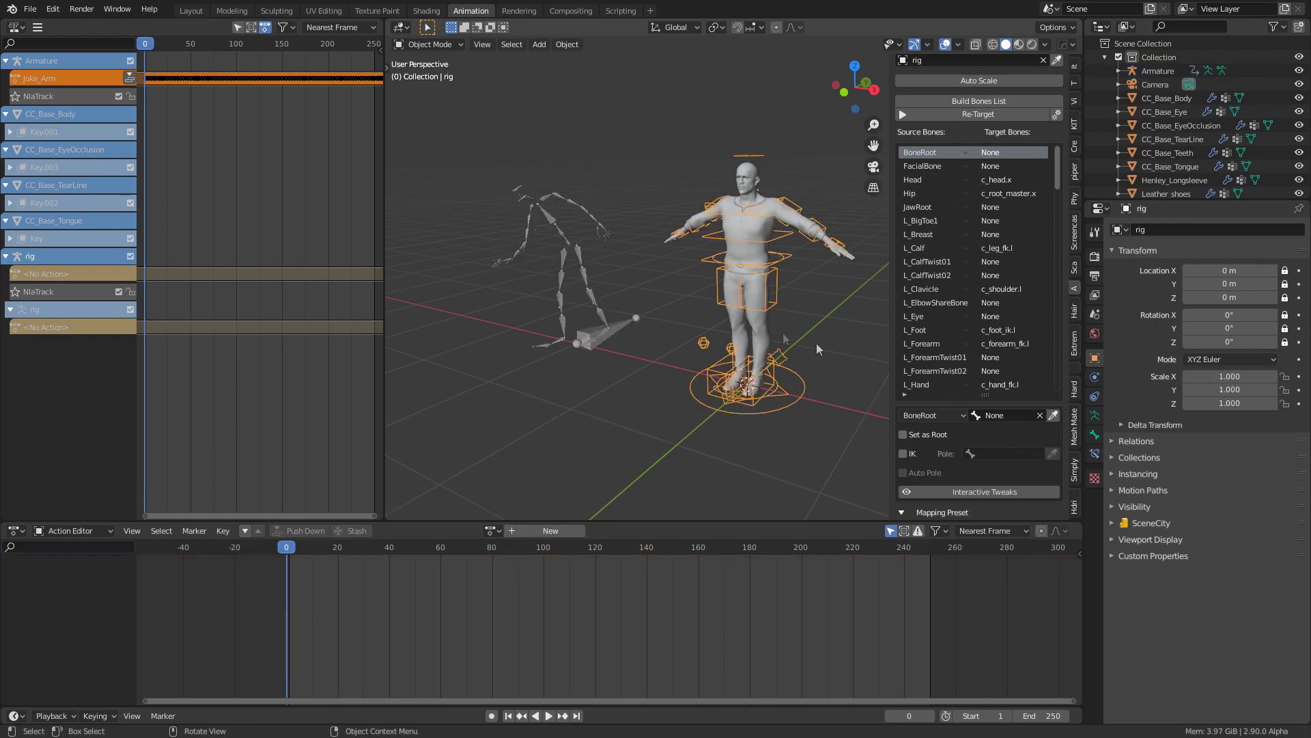
scroll(974, 478, down, 5)
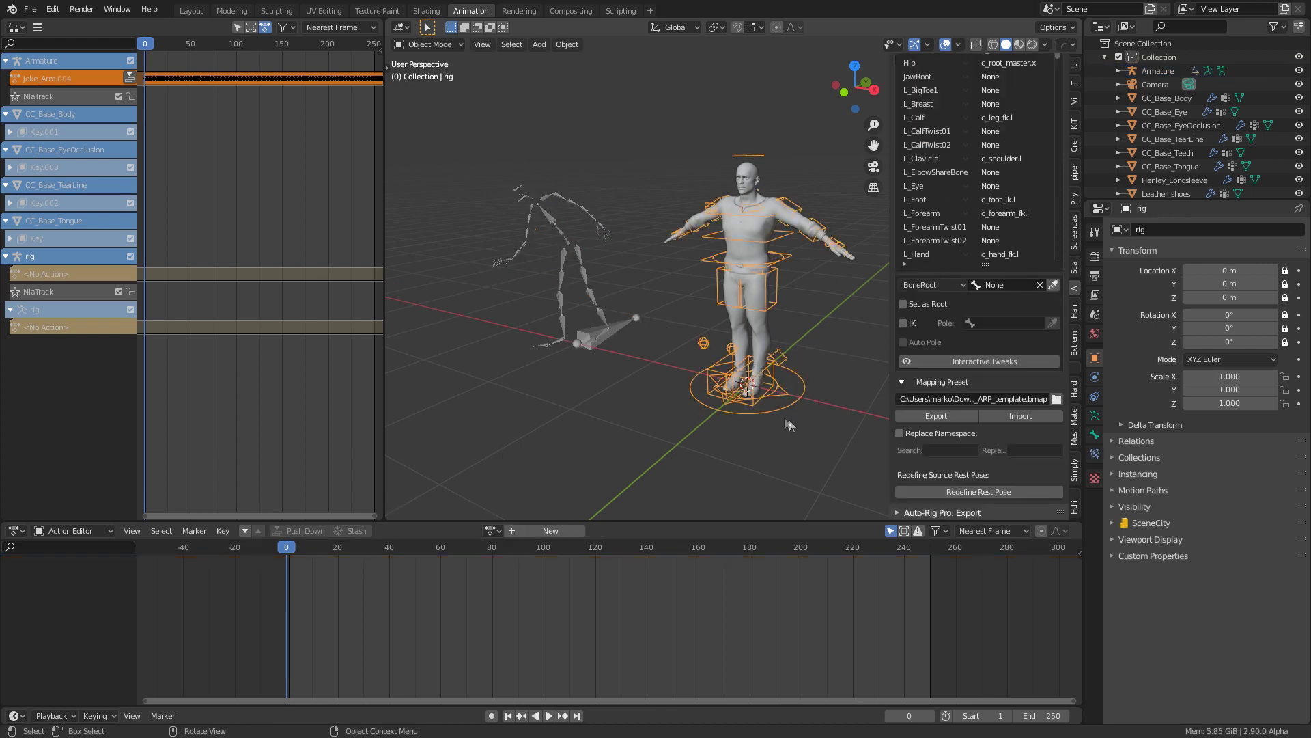
click(974, 492)
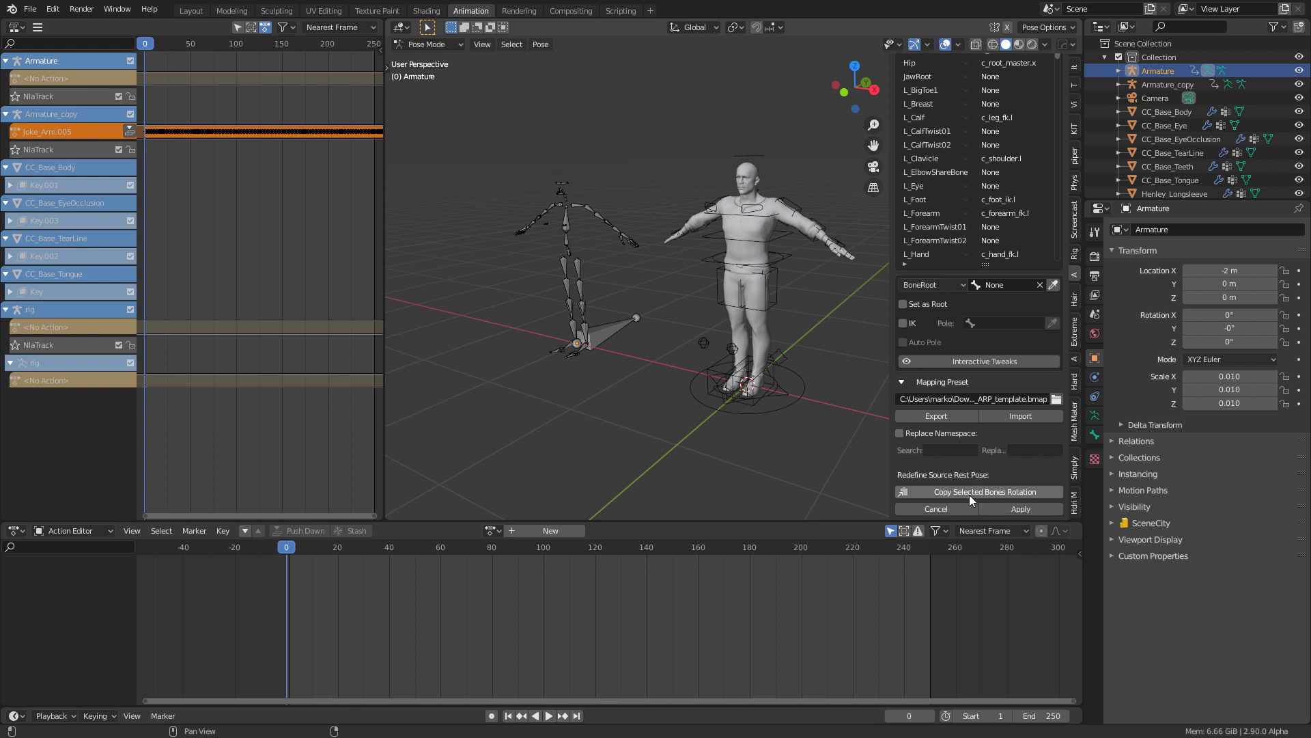
- Put the rig into Pose Mode through Object Mode and try Copy Selected Bones Rotation
click(429, 44)
click(440, 60)
click(798, 392)
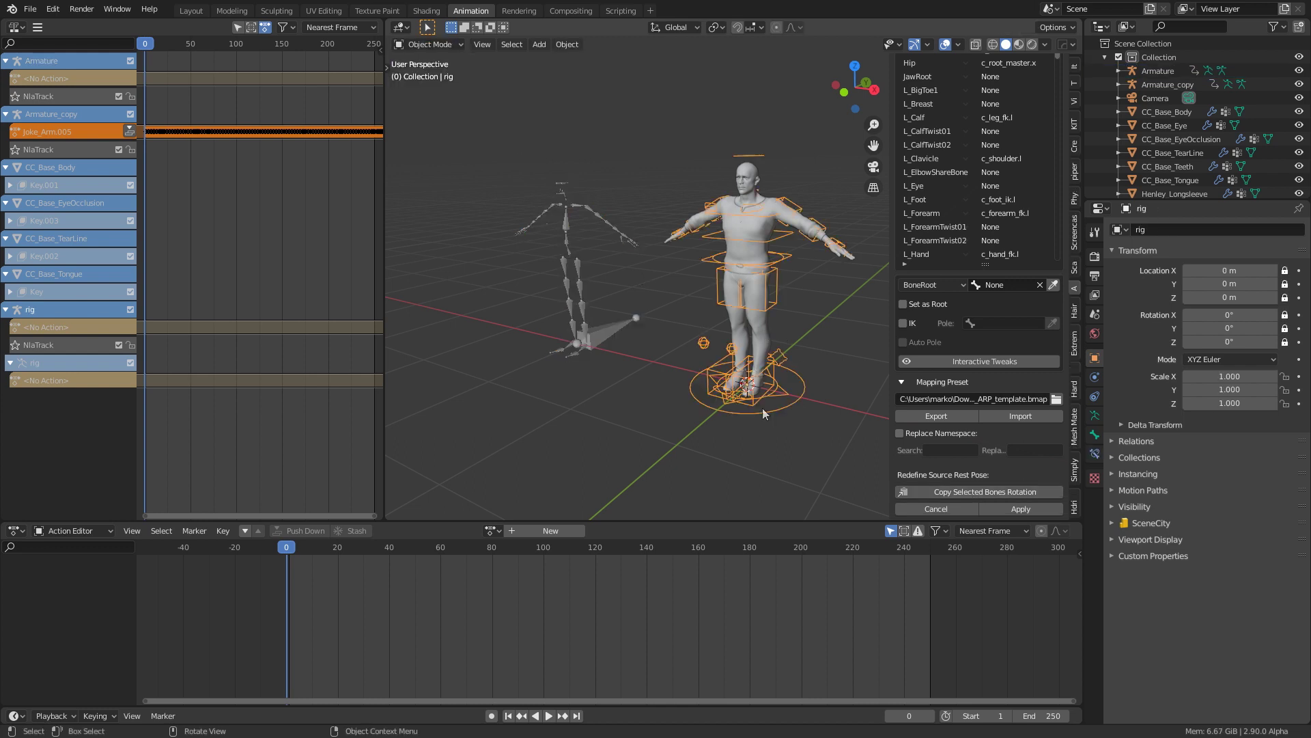
click(448, 48)
click(439, 89)
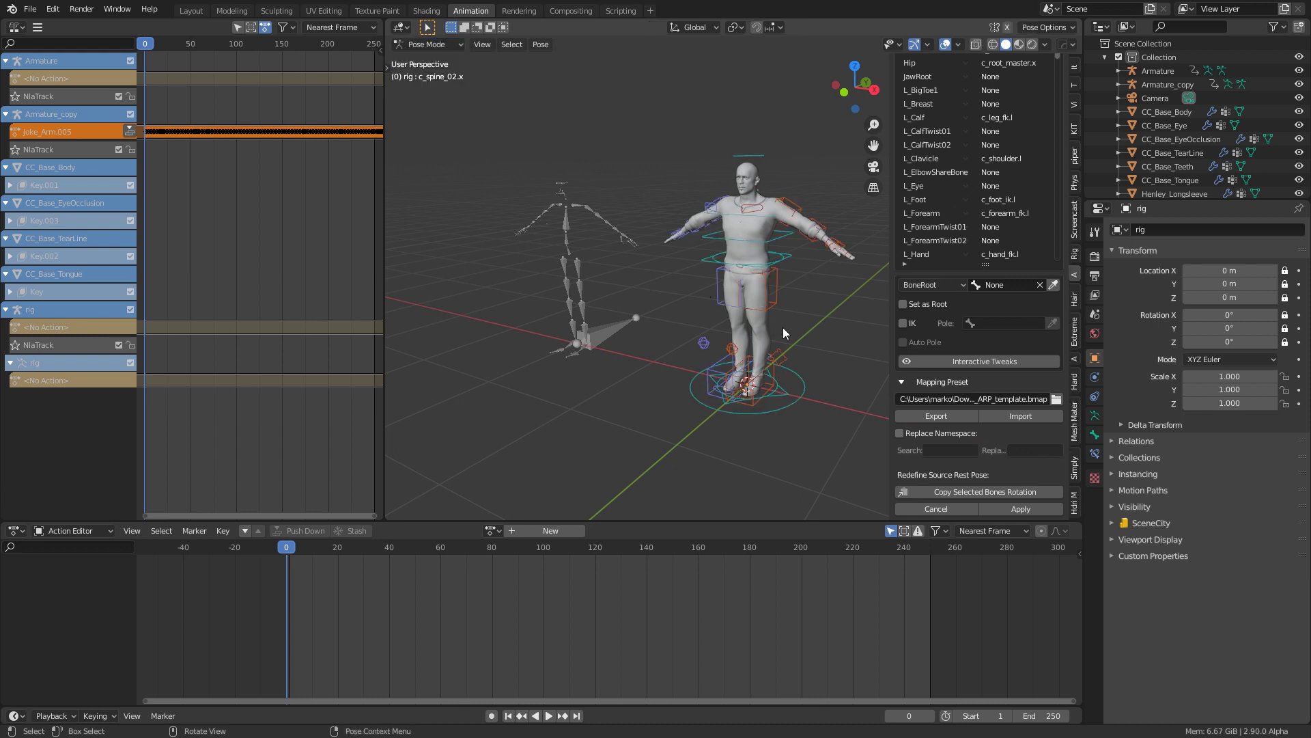
click(1014, 493)
- Return to Object Mode, select the source Armature, select all its bones in Pose Mode, and apply the redefined rest pose
click(441, 50)
click(431, 60)
click(535, 248)
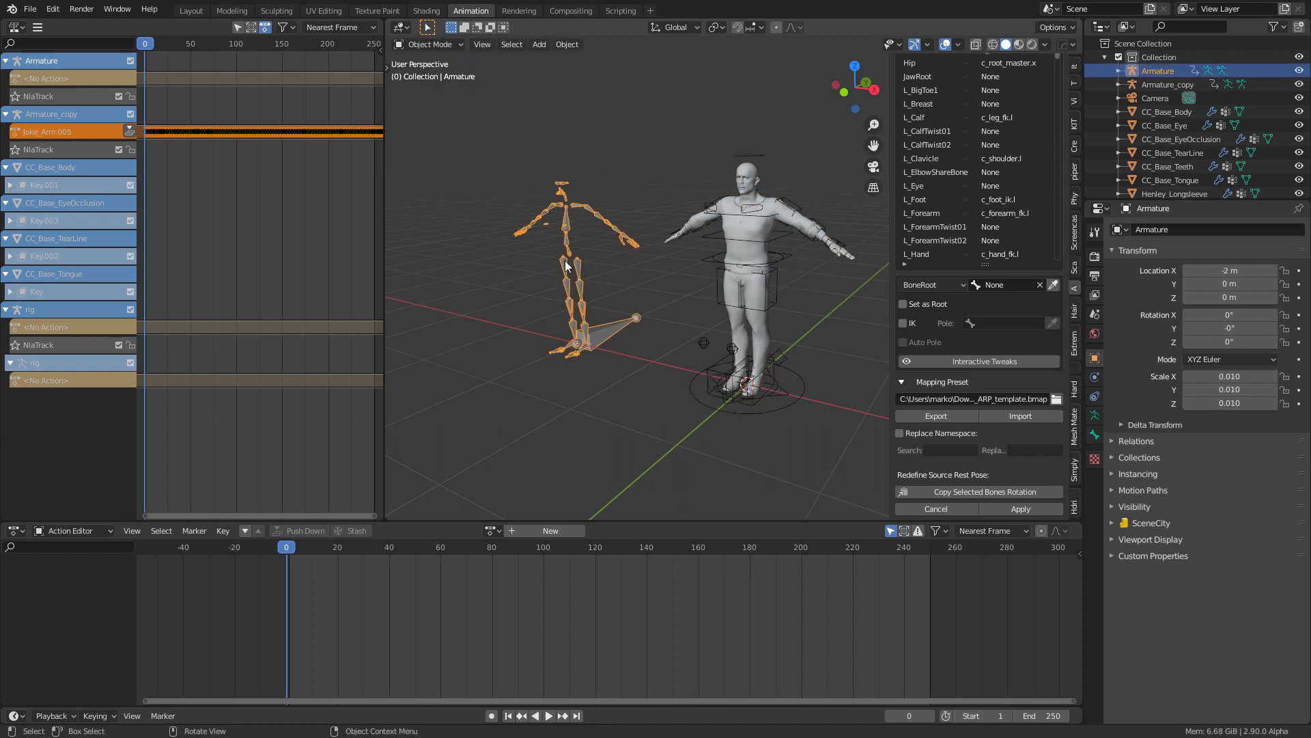
click(574, 177)
click(607, 215)
click(441, 45)
click(427, 90)
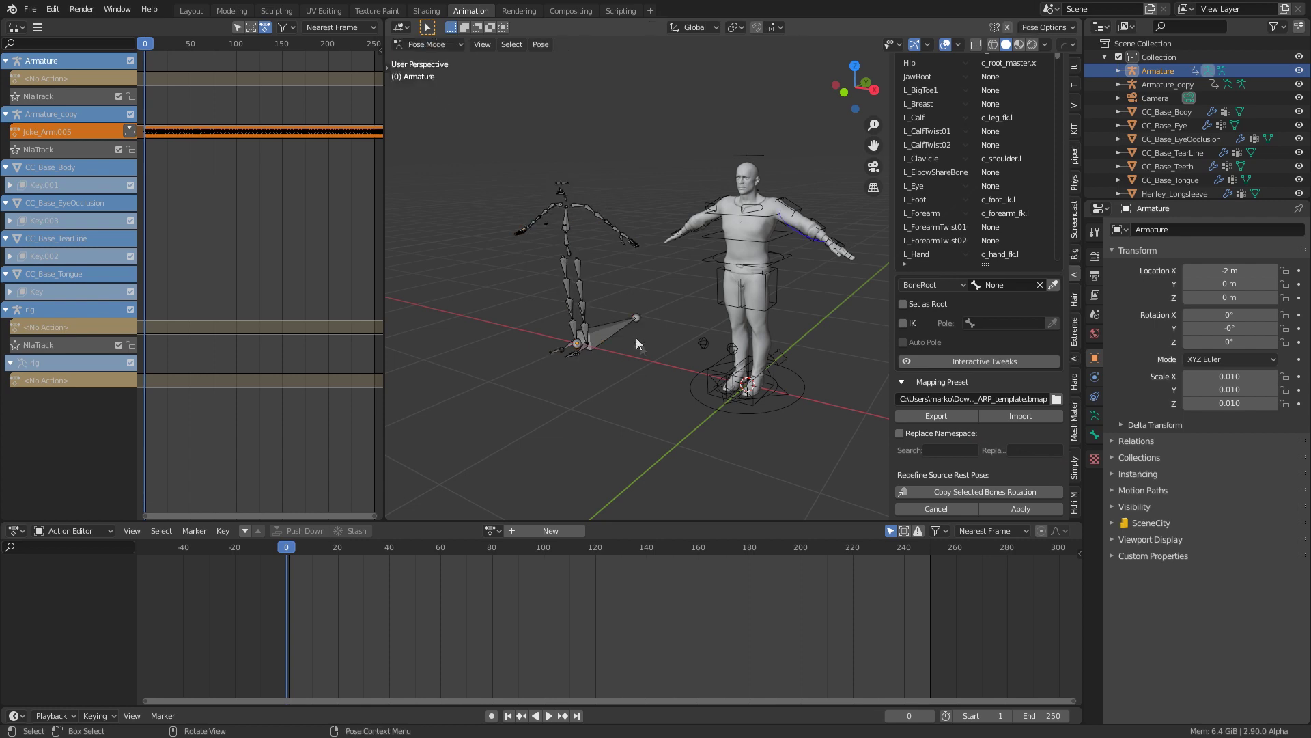
key(a)
click(1016, 509)
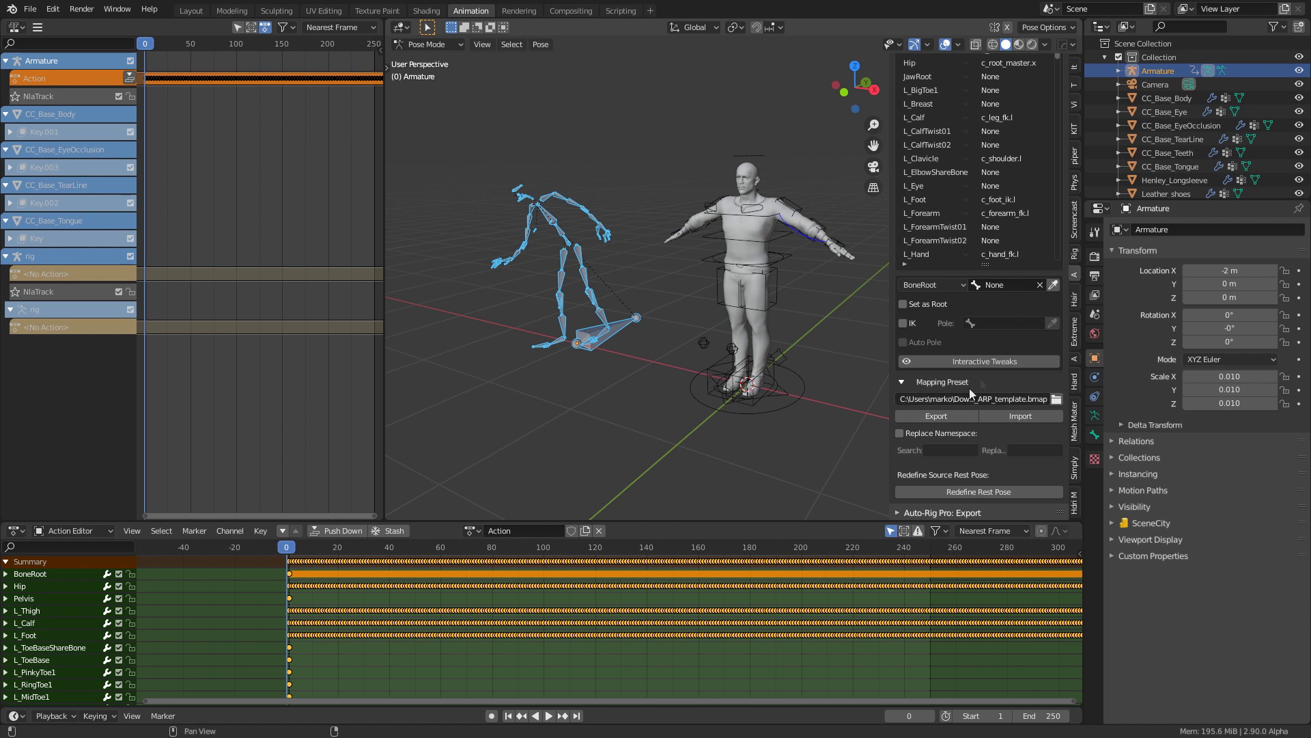
- Re-target the source animation onto the rig over frames 1 to 1575
scroll(1010, 367, up, 3)
click(977, 66)
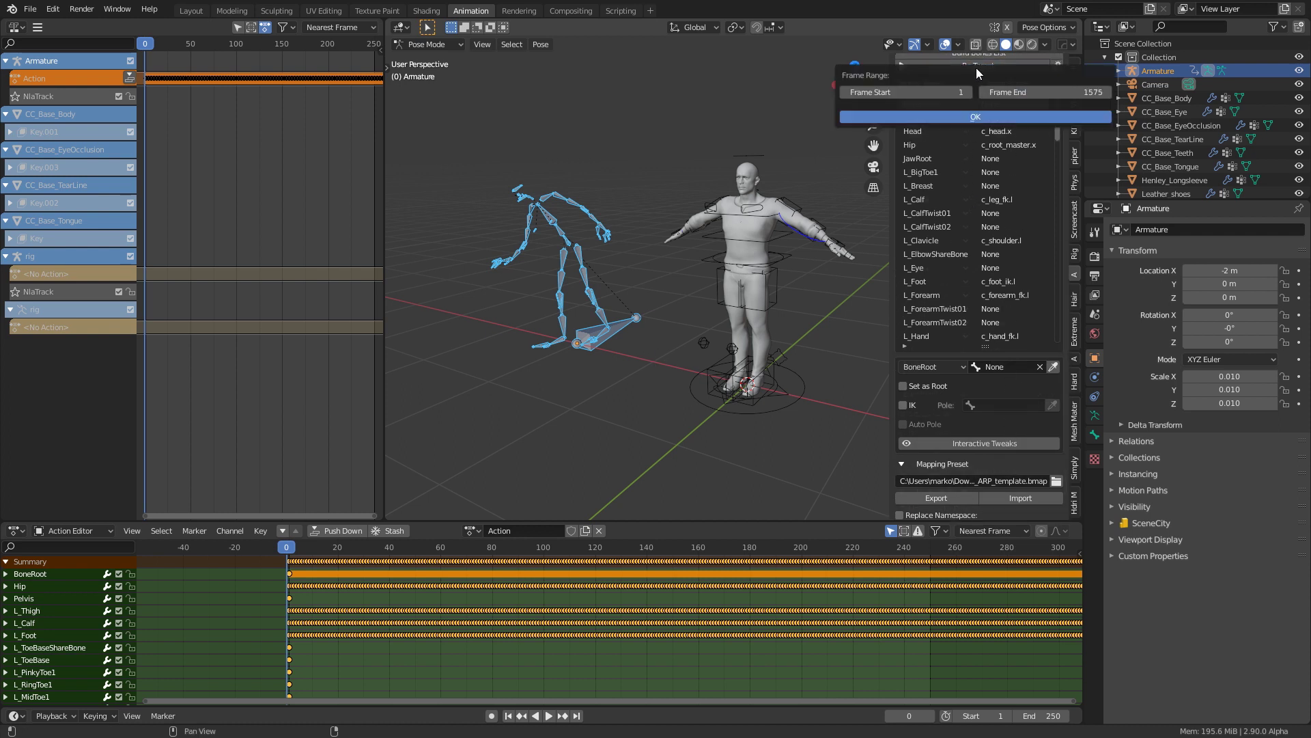
click(963, 116)
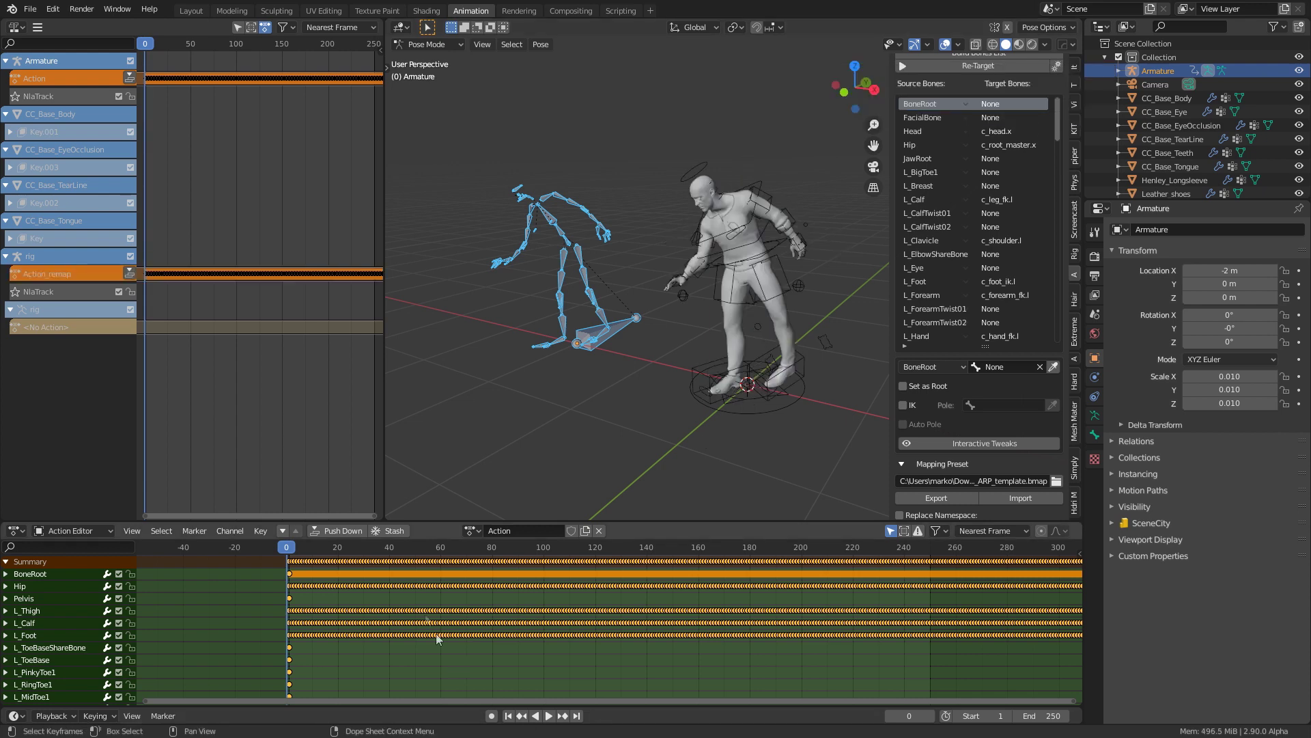
- Preview the retargeted animation, then push Action_remap and Action down into NLA strips
key(space)
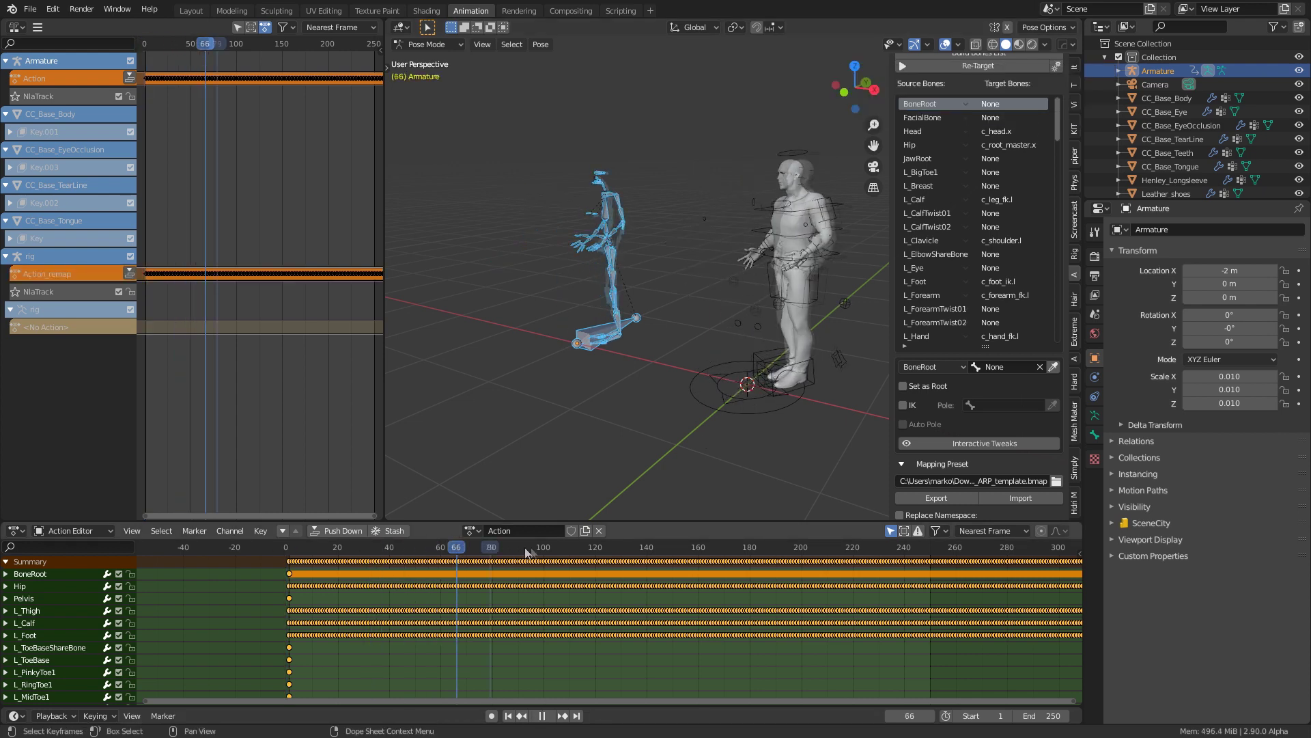
key(space)
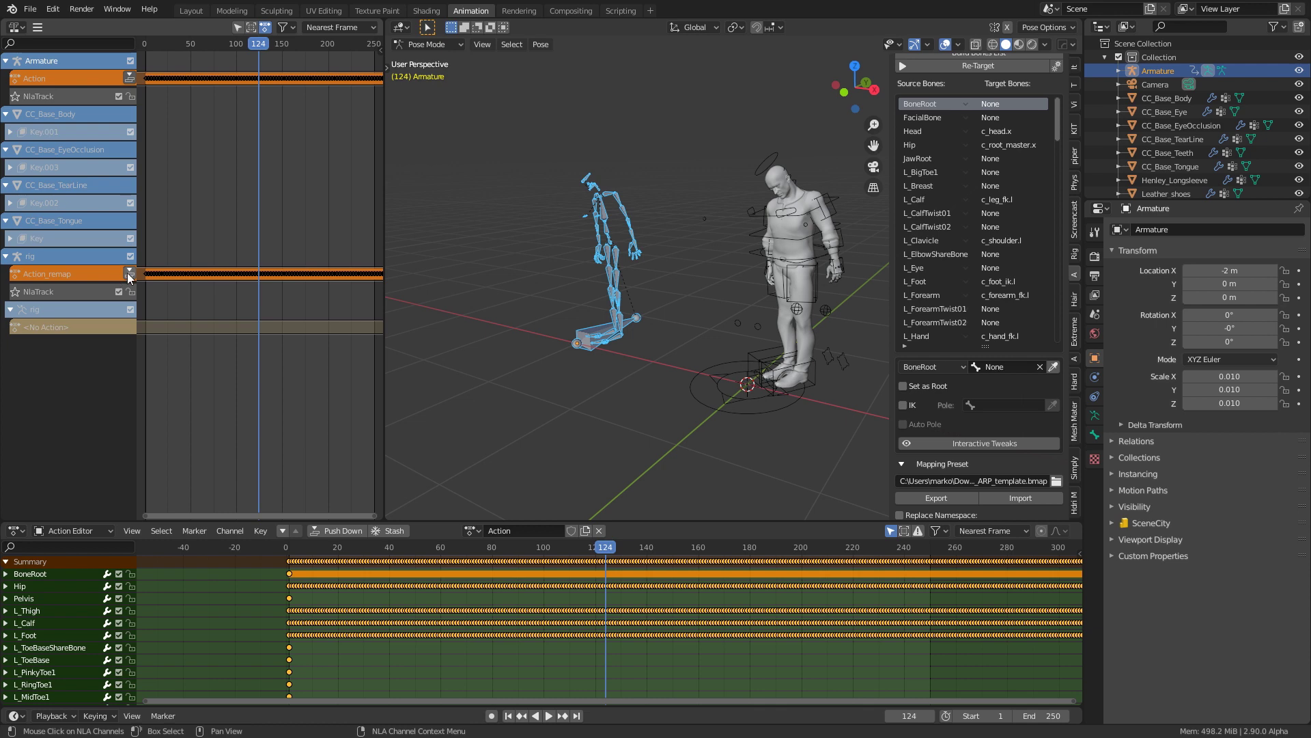
click(129, 274)
click(130, 78)
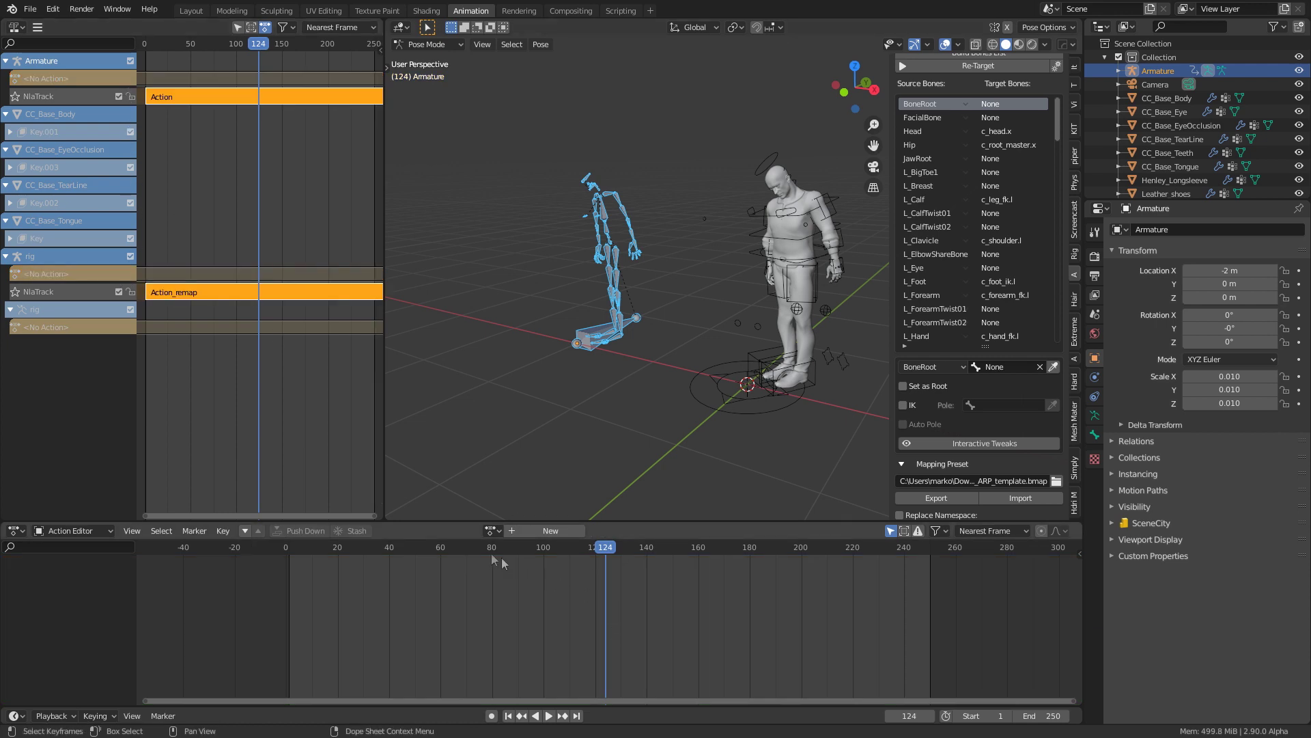
- Play the NLA strips and scrub to frame 594 to examine the character's legs and feet up close
key(space)
key(space)
middle_drag(645, 422, 703, 506)
scroll(732, 563, down, 5)
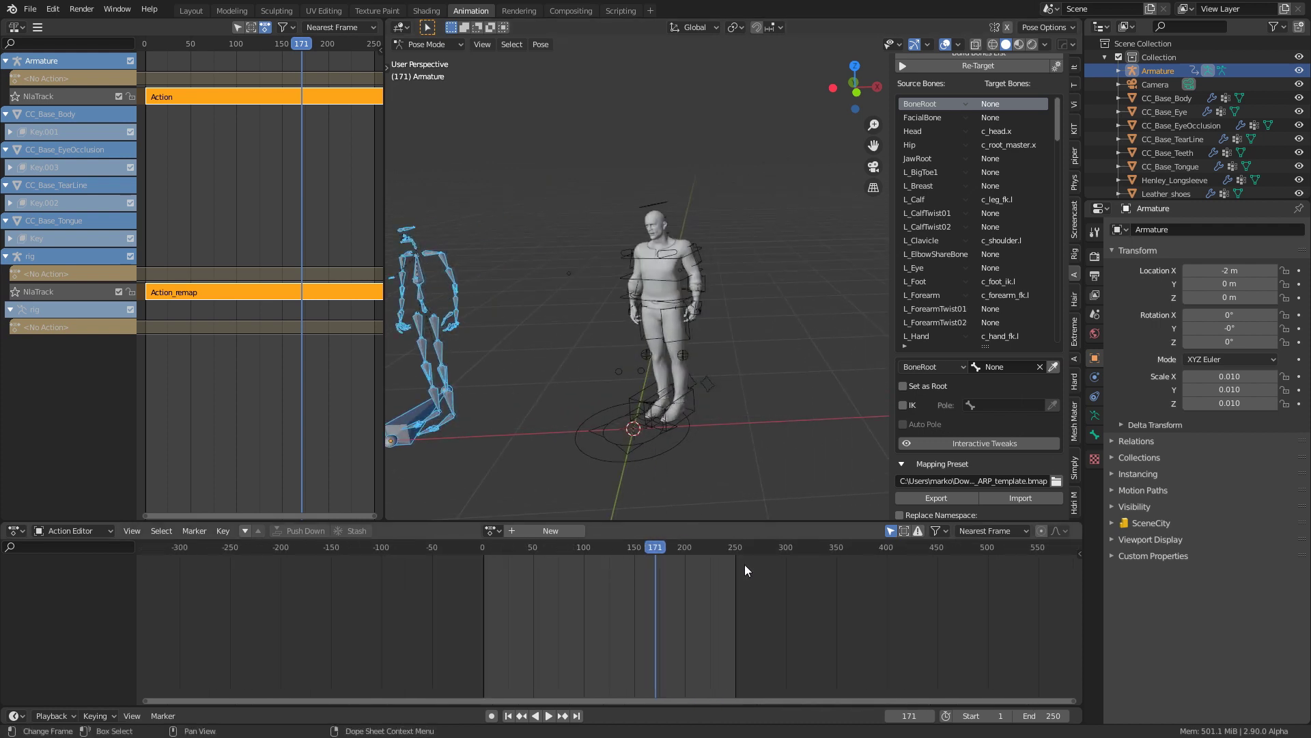
middle_drag(744, 564, 446, 572)
drag(473, 548, 820, 548)
scroll(679, 464, up, 5)
middle_drag(680, 405, 710, 325)
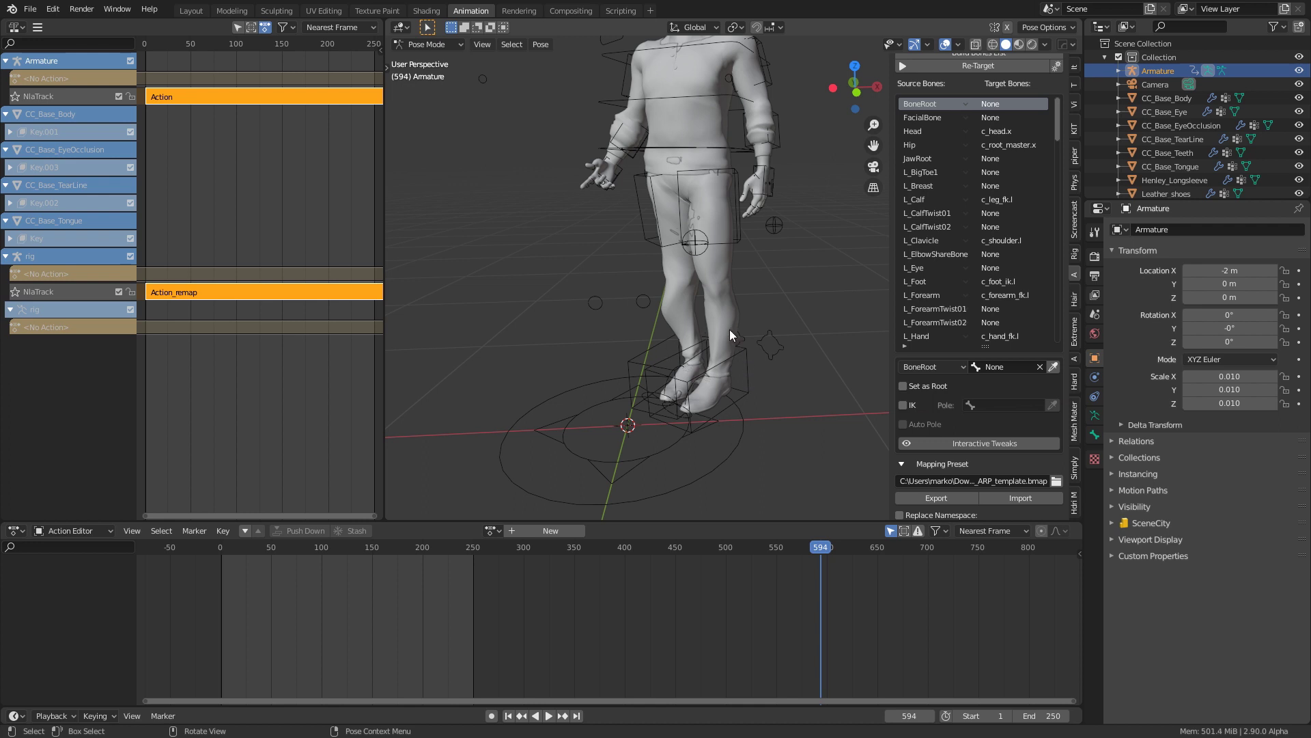
- Put the rig into Pose Mode through Object Mode and set IK-FK Switch to 1.000 on the left foot control c_foot_ik.l
click(437, 45)
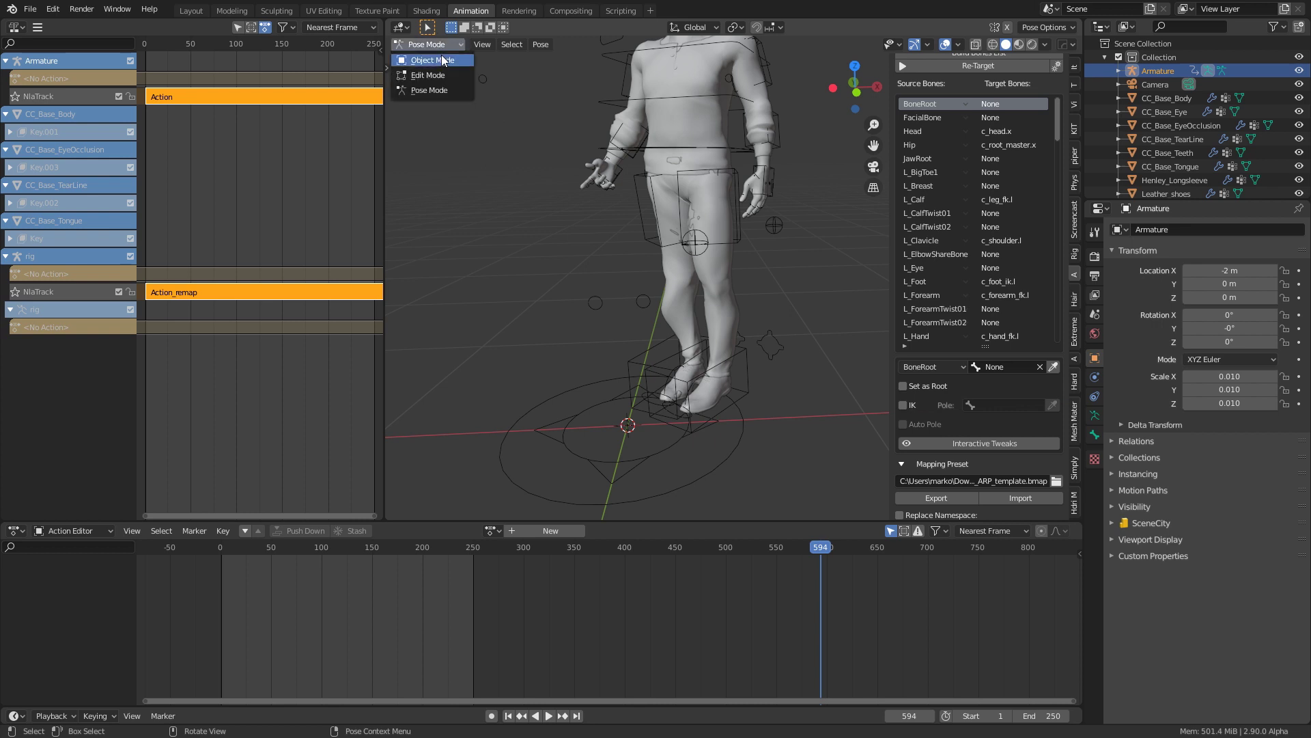
click(441, 57)
click(691, 424)
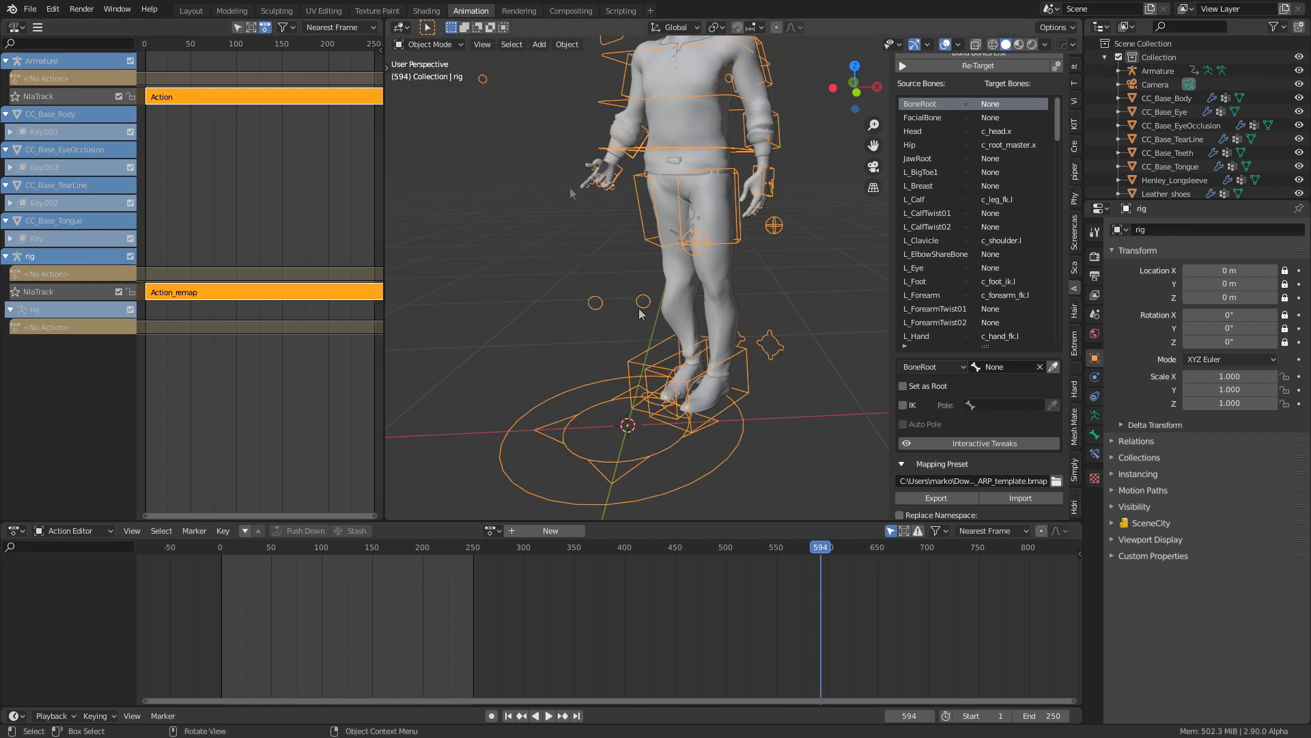
click(429, 45)
click(439, 87)
click(751, 369)
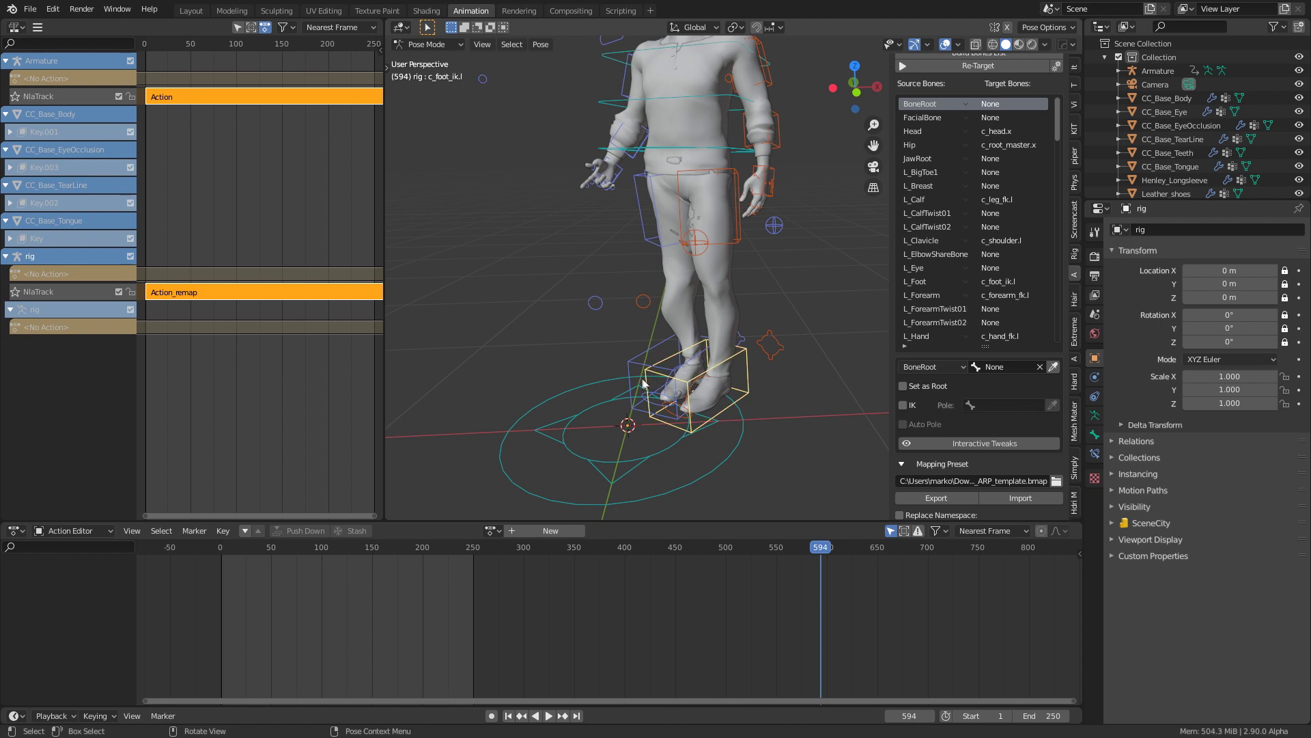
click(1075, 68)
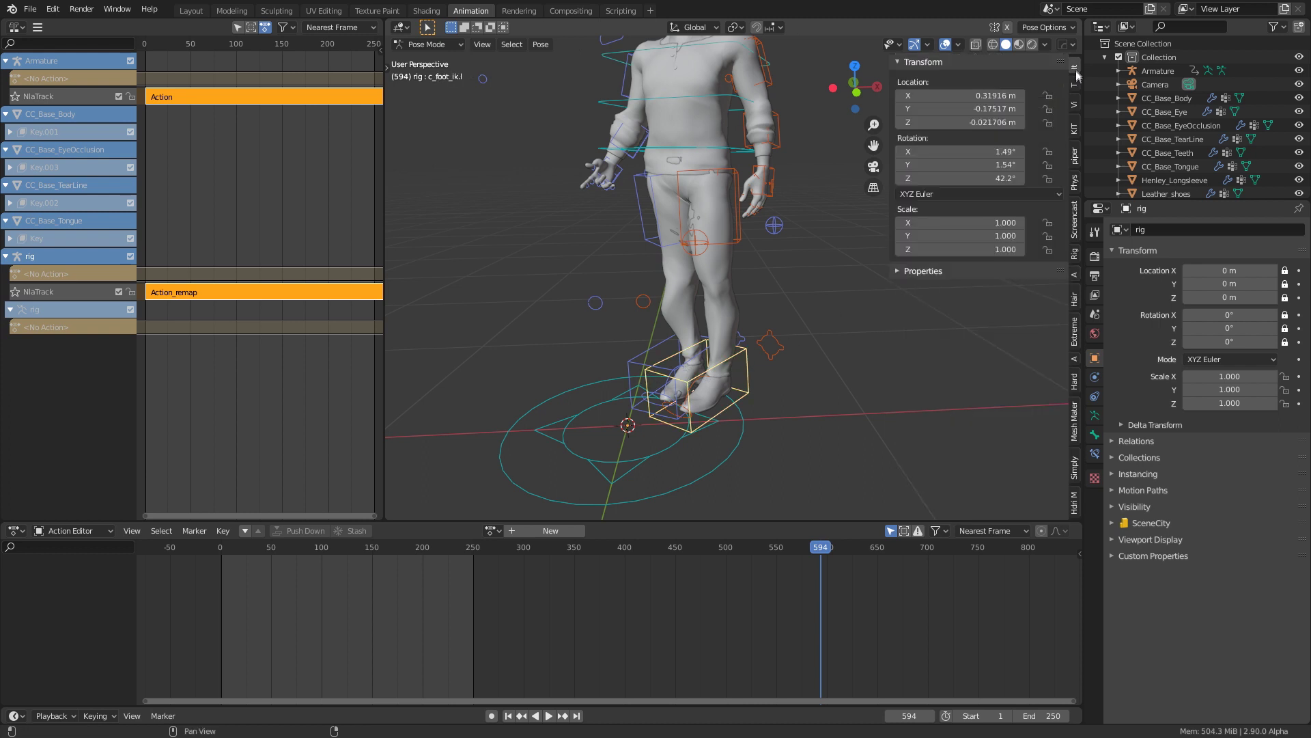
click(1075, 78)
scroll(988, 286, down, 2)
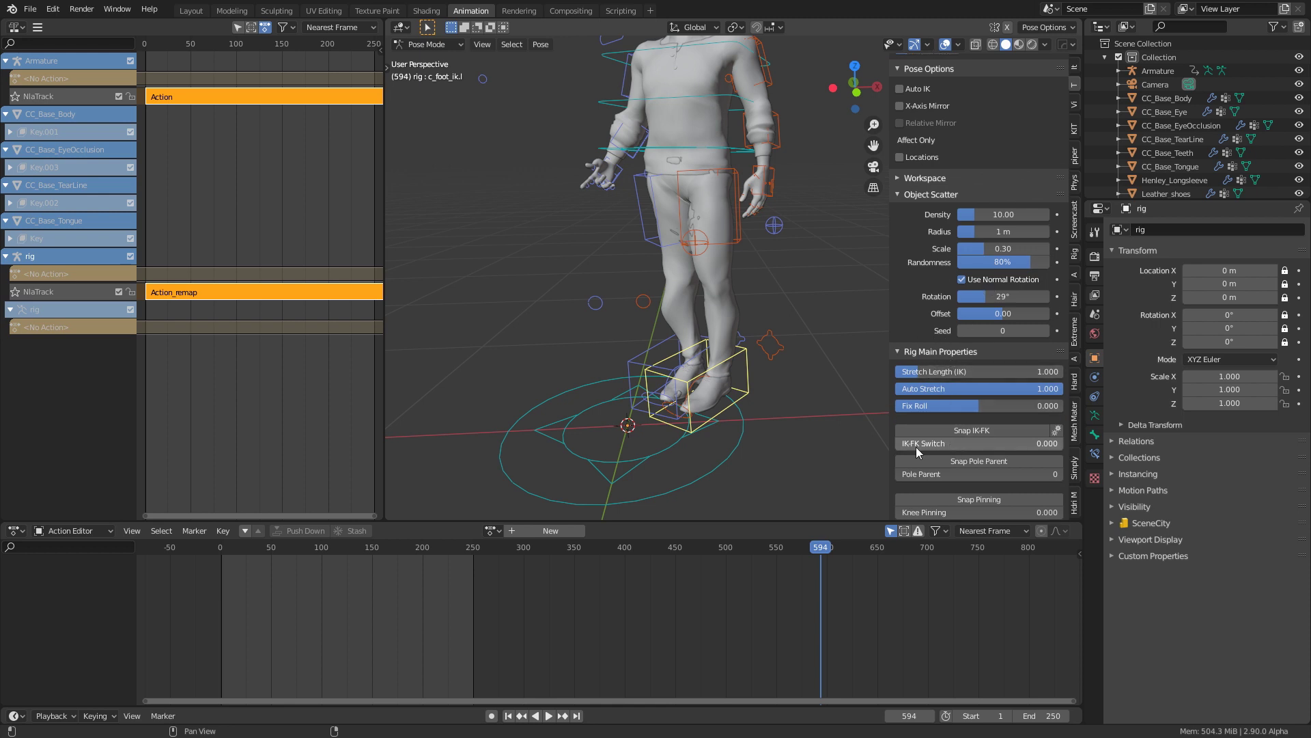
drag(906, 445, 1062, 448)
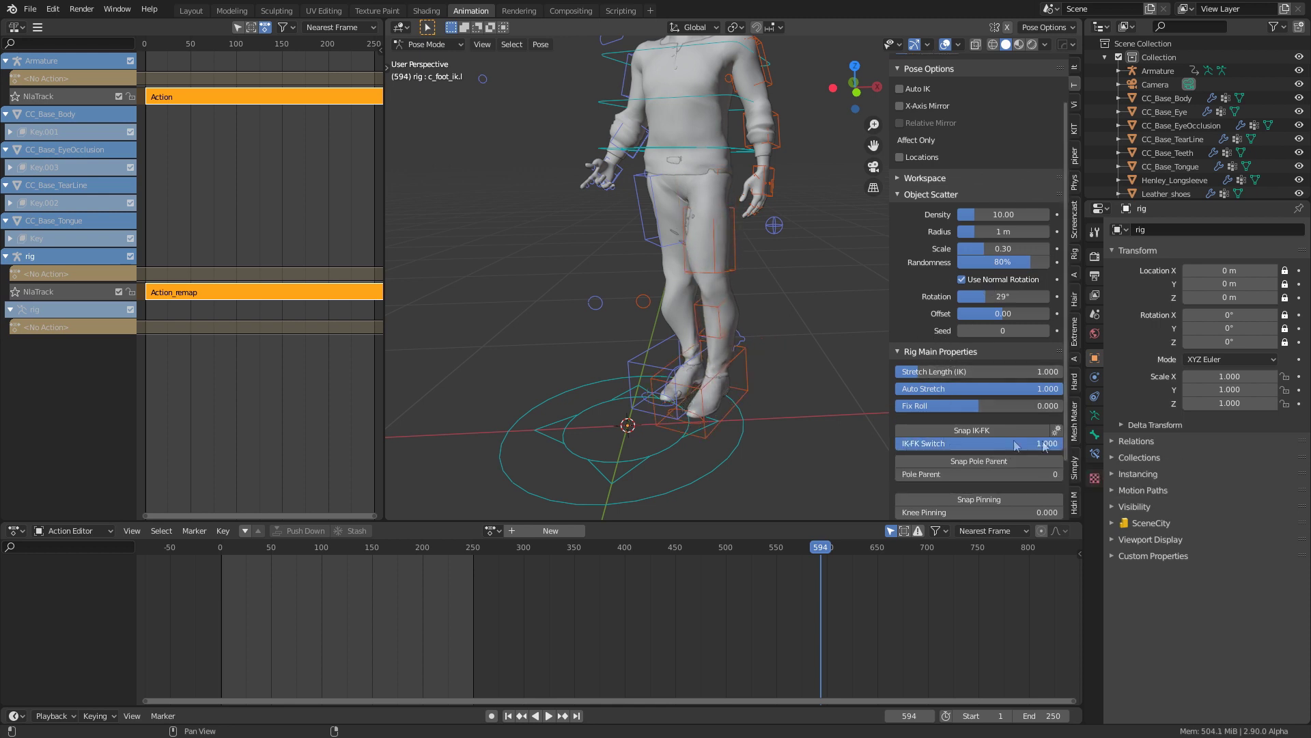
- Switch the right foot control fully to FK and scrub the animation to frame 832
click(639, 376)
drag(906, 444, 1064, 445)
drag(513, 547, 1043, 558)
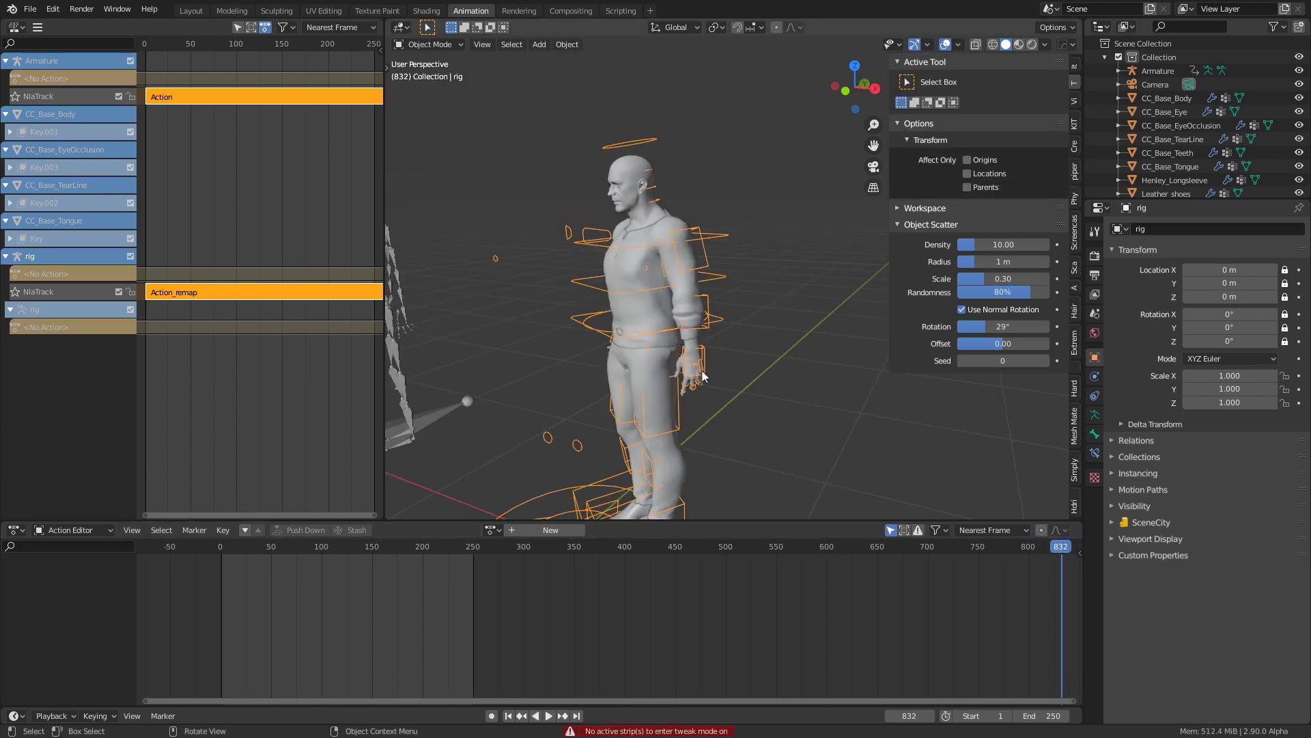
- Enter tweak mode on the rig's Action_remap strip and move the playhead back to about frame 195
middle_drag(702, 375, 688, 283)
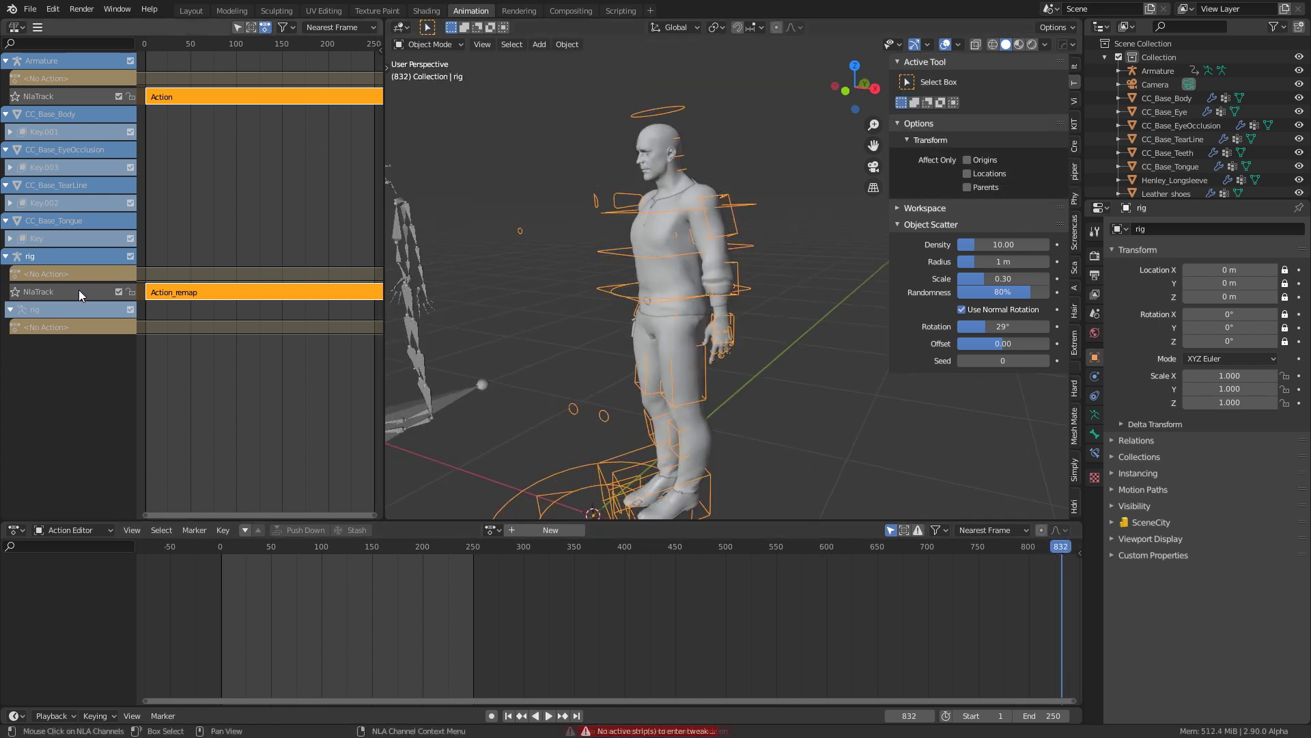
key(Tab)
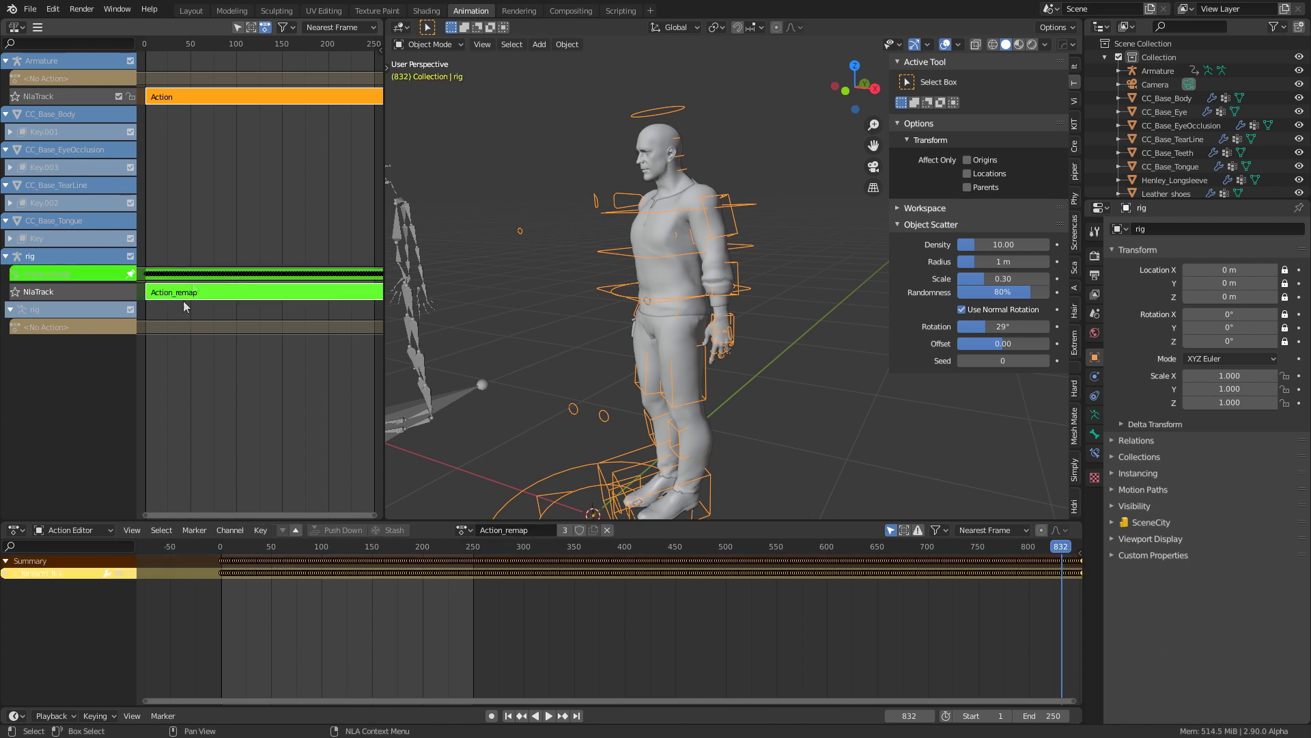
drag(472, 550, 417, 549)
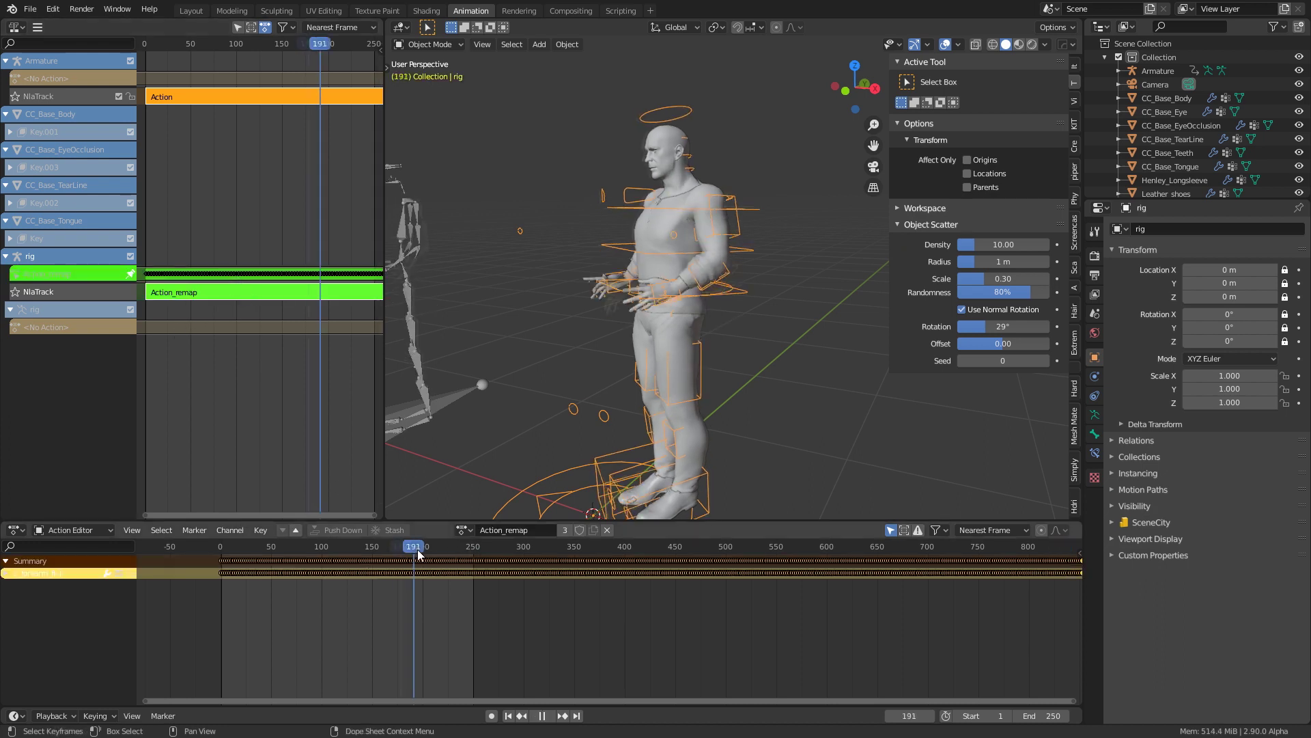
- Try rotating the left arm control c_arm_fk.l in Pose Mode and keying its rotation at frame 195
click(429, 44)
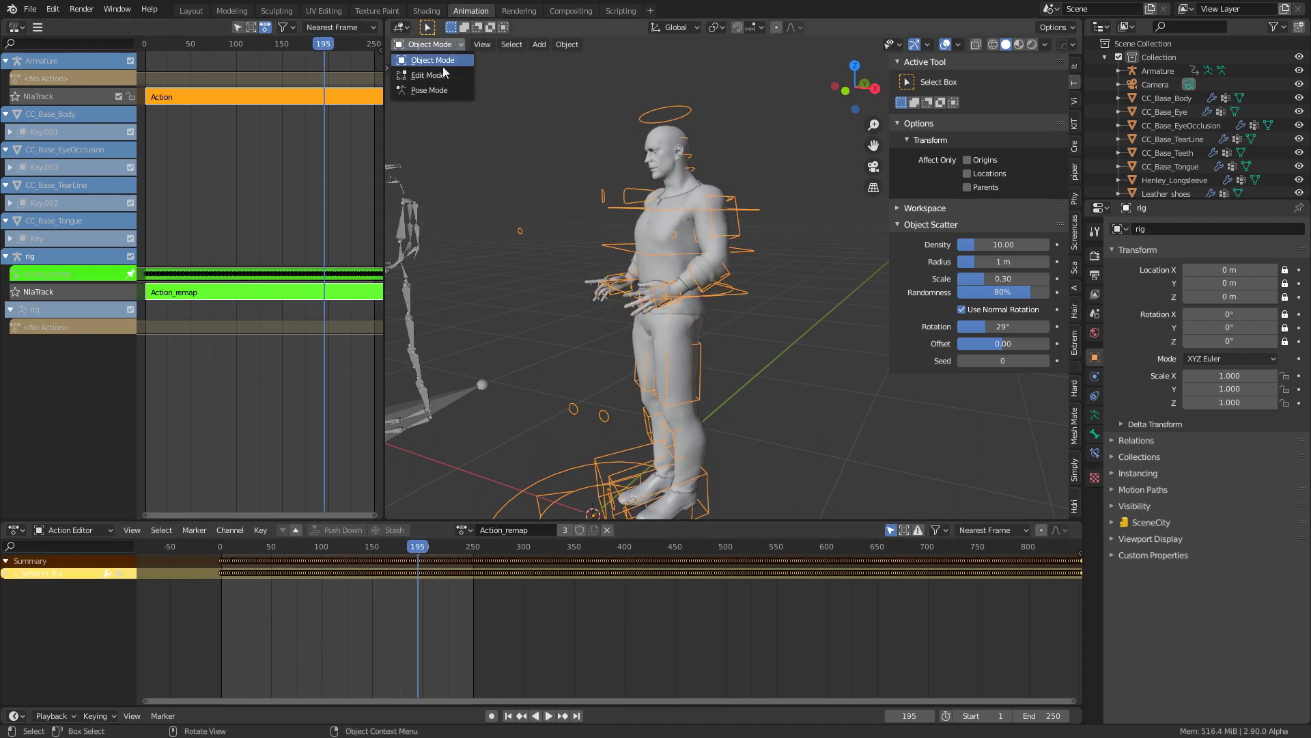
click(423, 90)
middle_drag(746, 244, 756, 351)
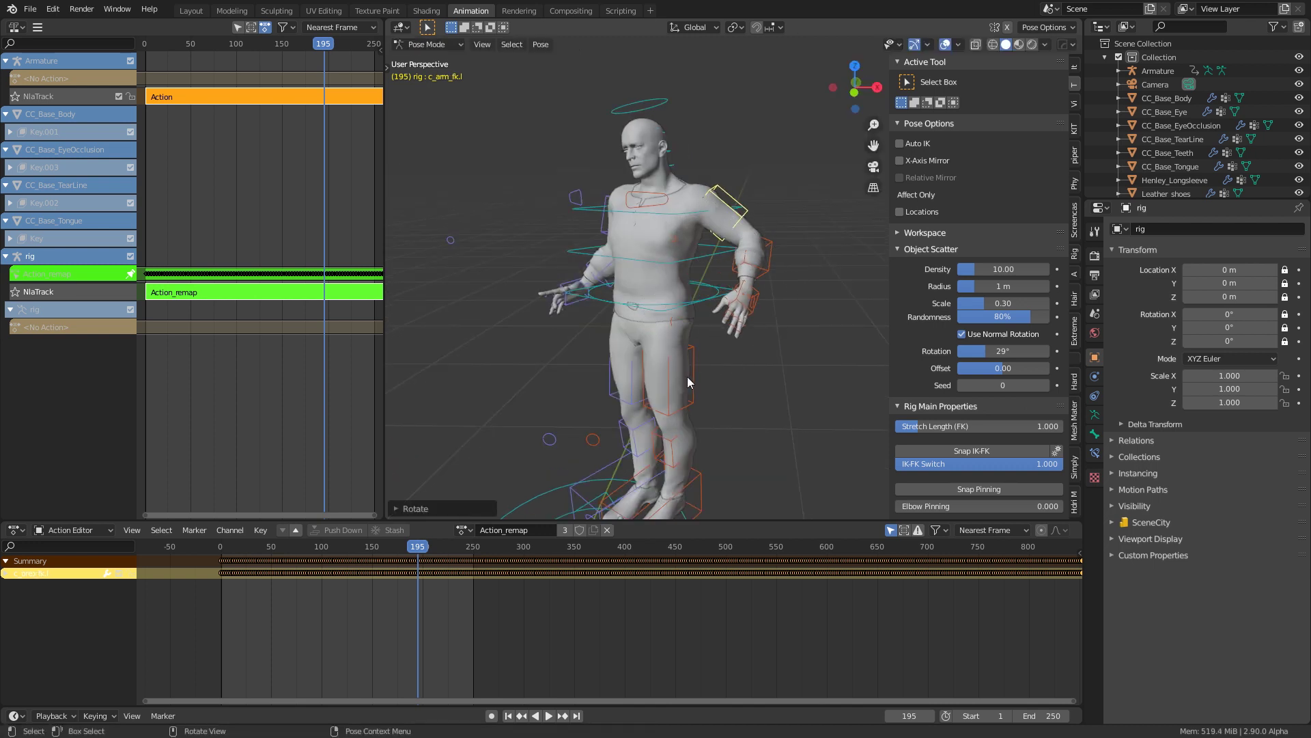
key(i)
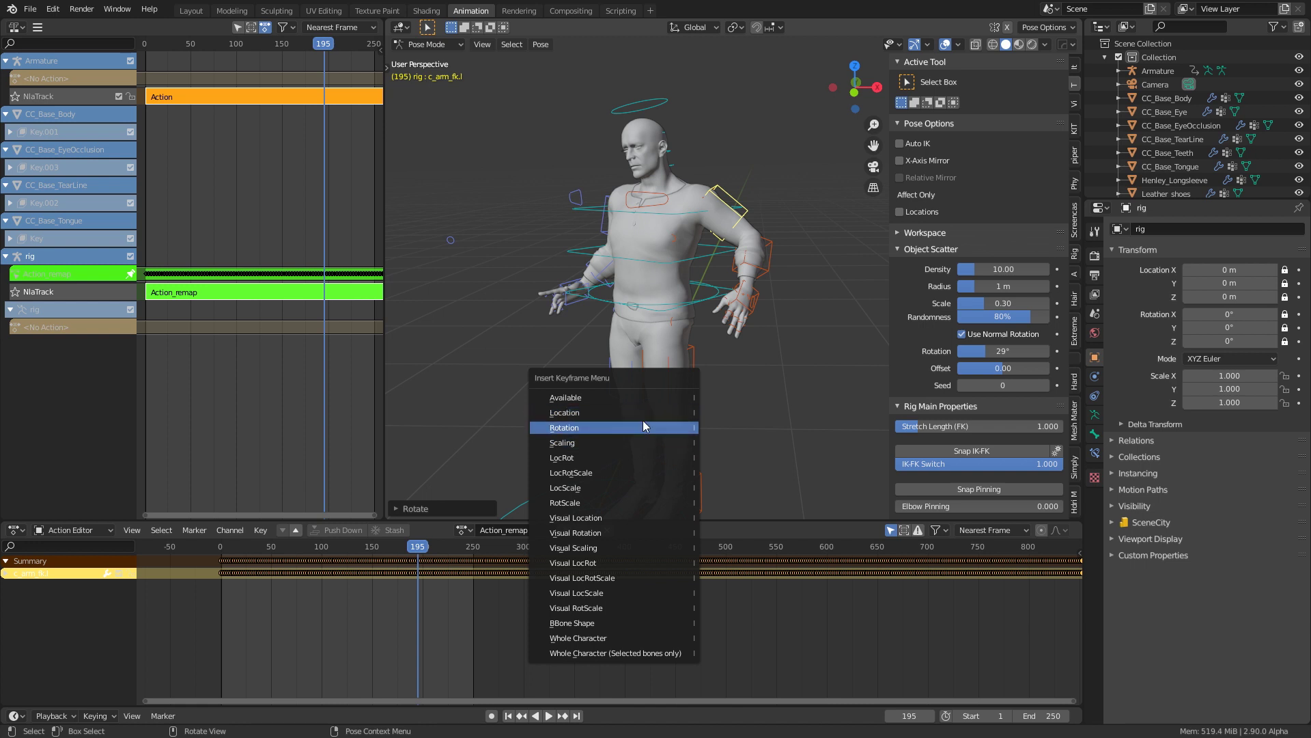
click(642, 420)
- Select CC_Base_Body in Object Mode and enlarge its Shape Keys list to inspect the facial shape keys
click(437, 44)
click(446, 63)
click(628, 187)
scroll(642, 205, up, 5)
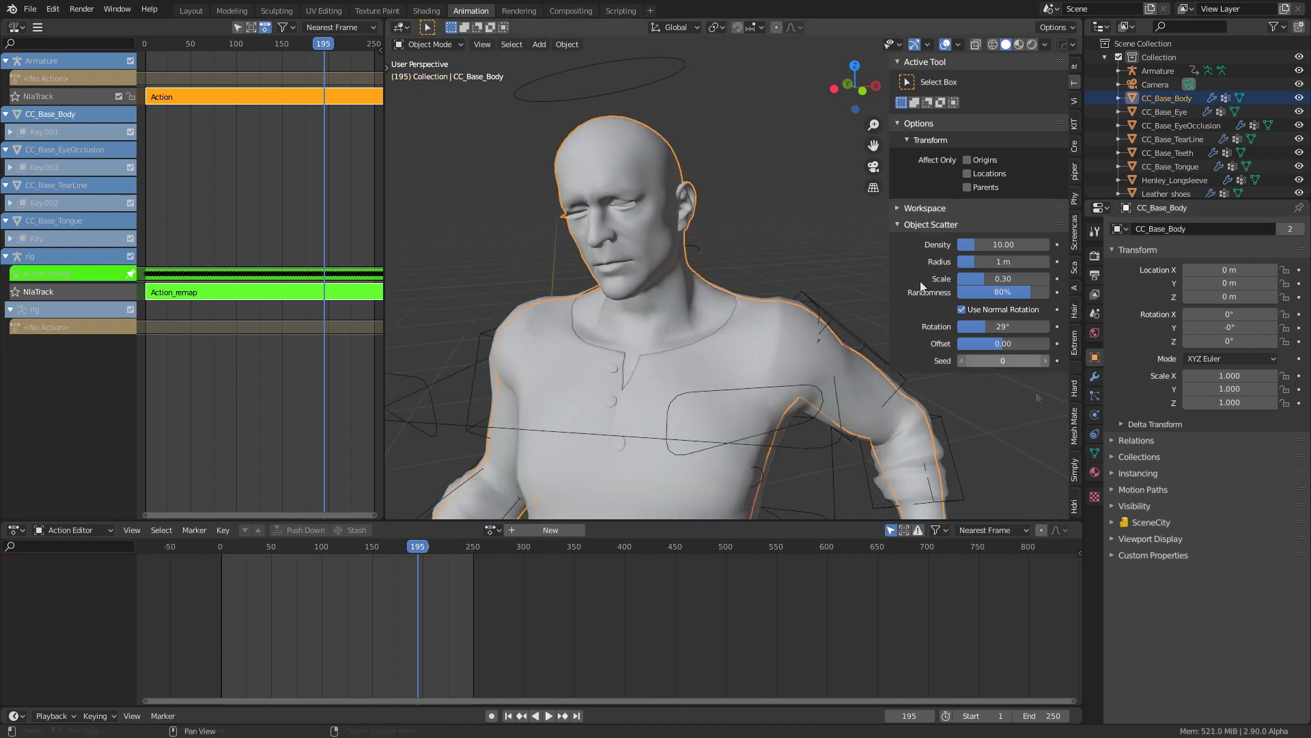
click(1095, 453)
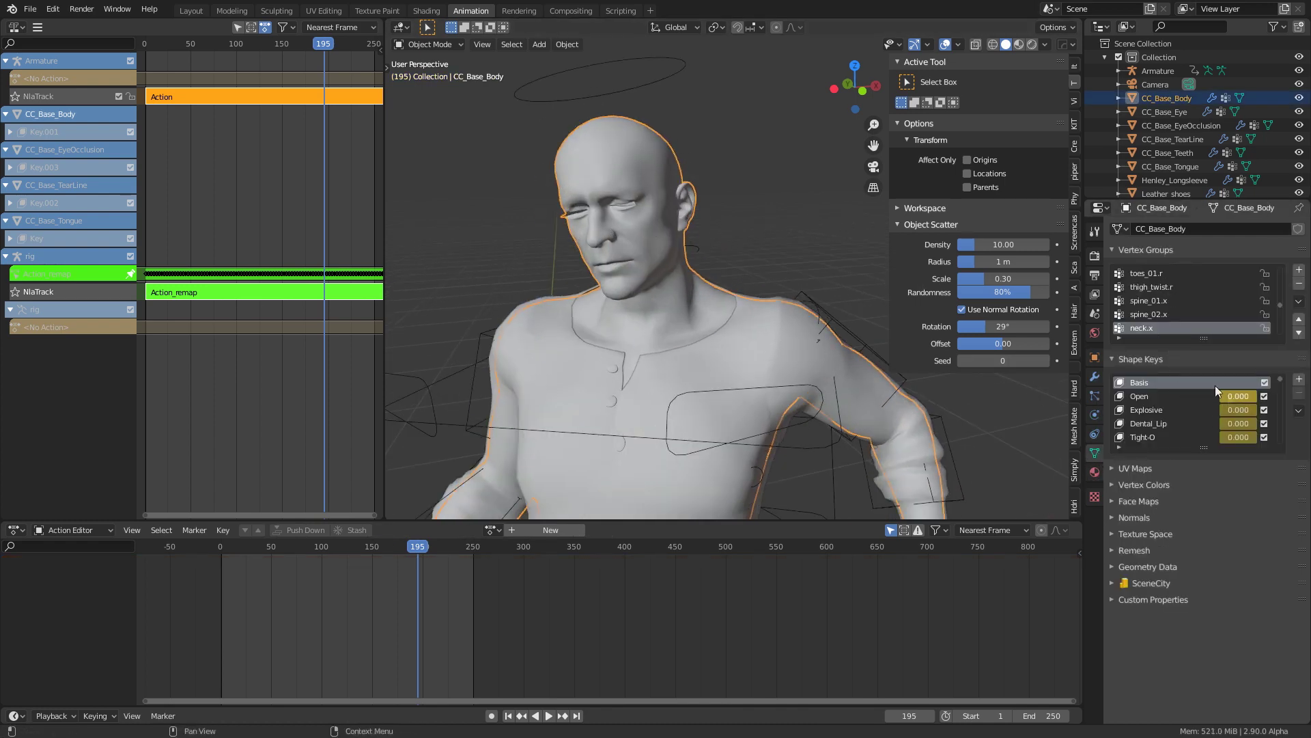
scroll(1192, 391, down, 4)
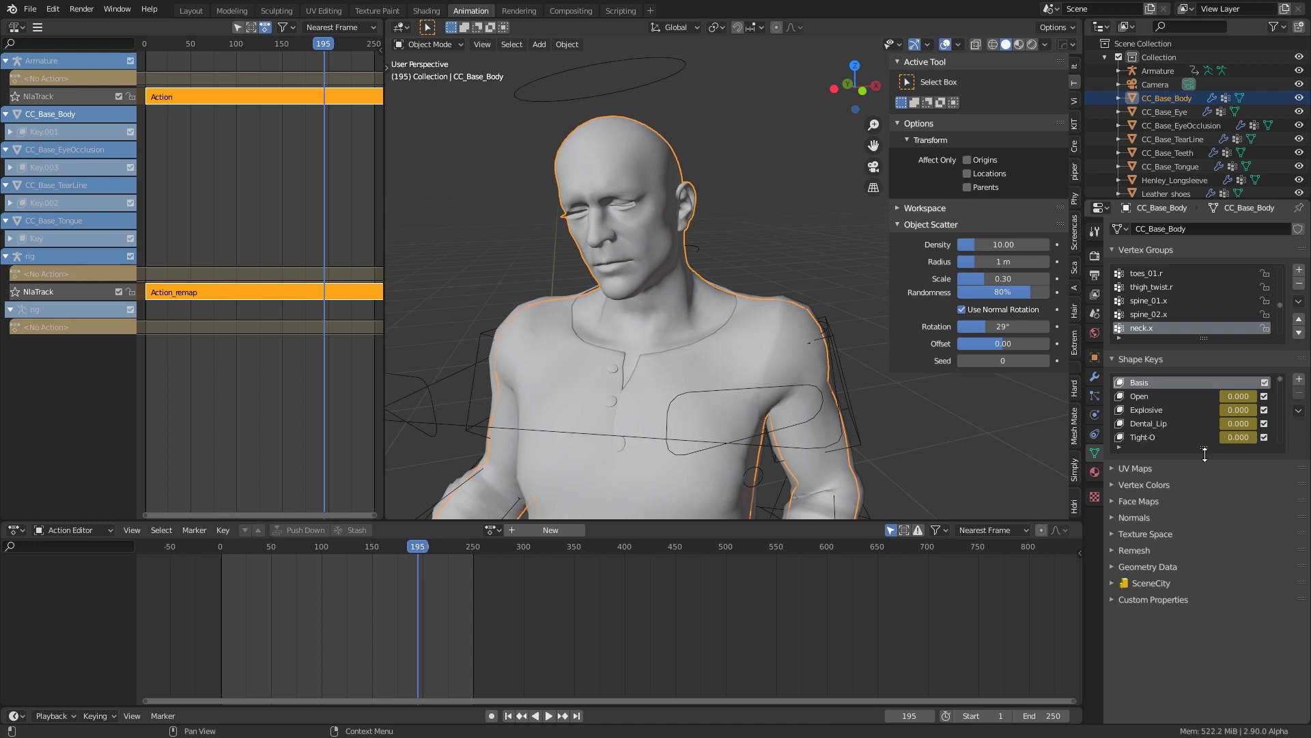
drag(1203, 449, 1203, 623)
scroll(1187, 530, down, 3)
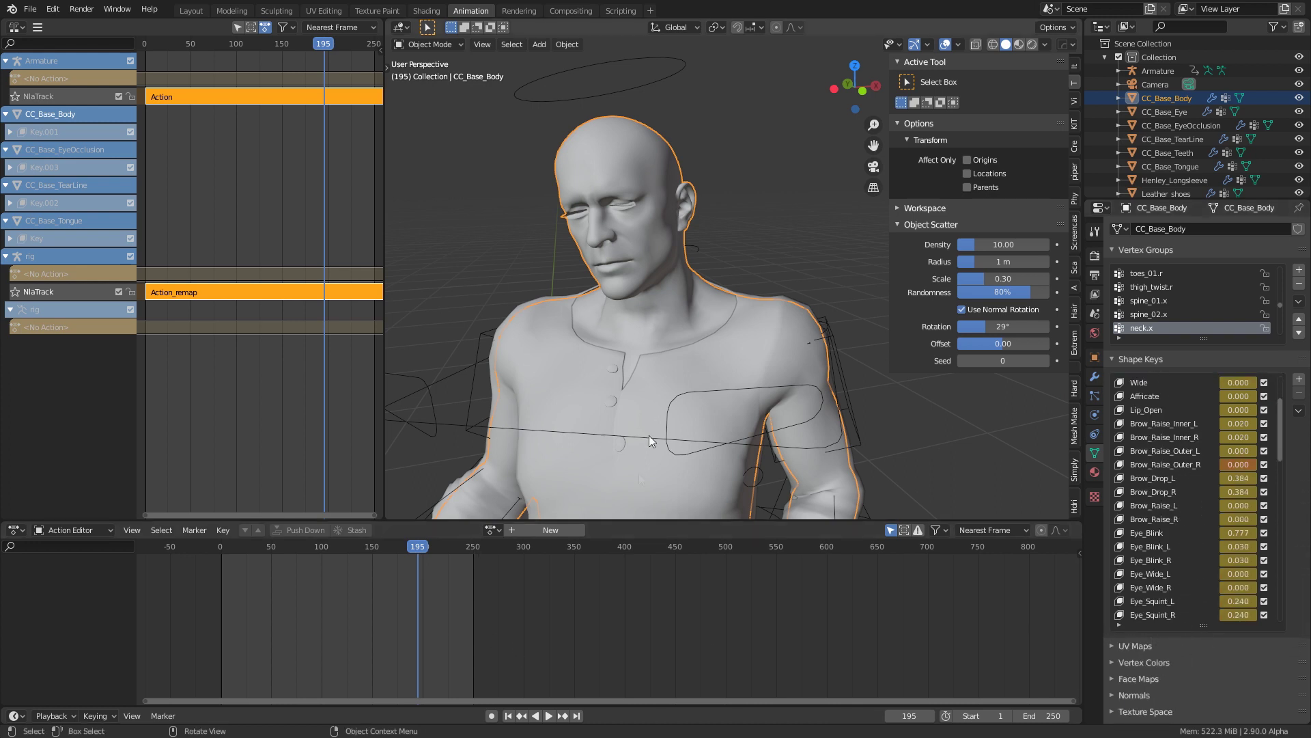
- Show the body's Joke_Body keys in the Shape Key Editor and re-enter tweak mode on the Action_remap strip
click(88, 530)
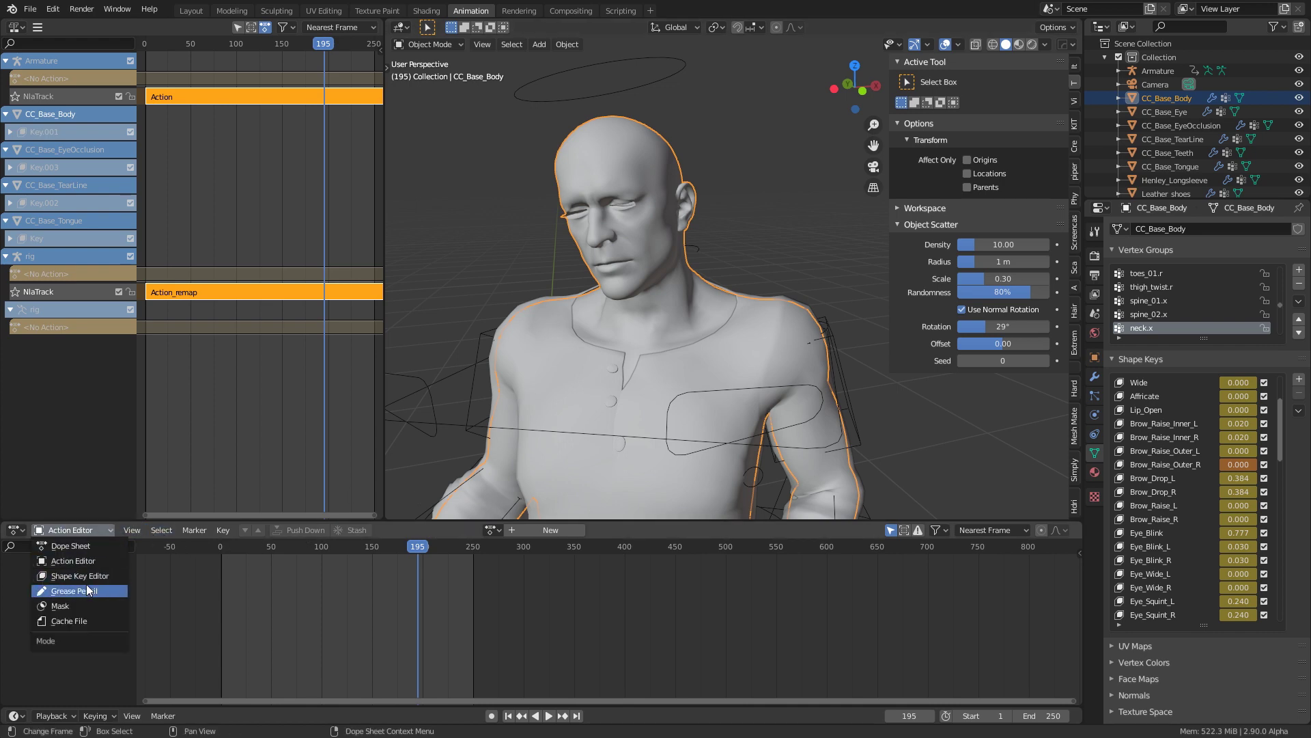
click(88, 586)
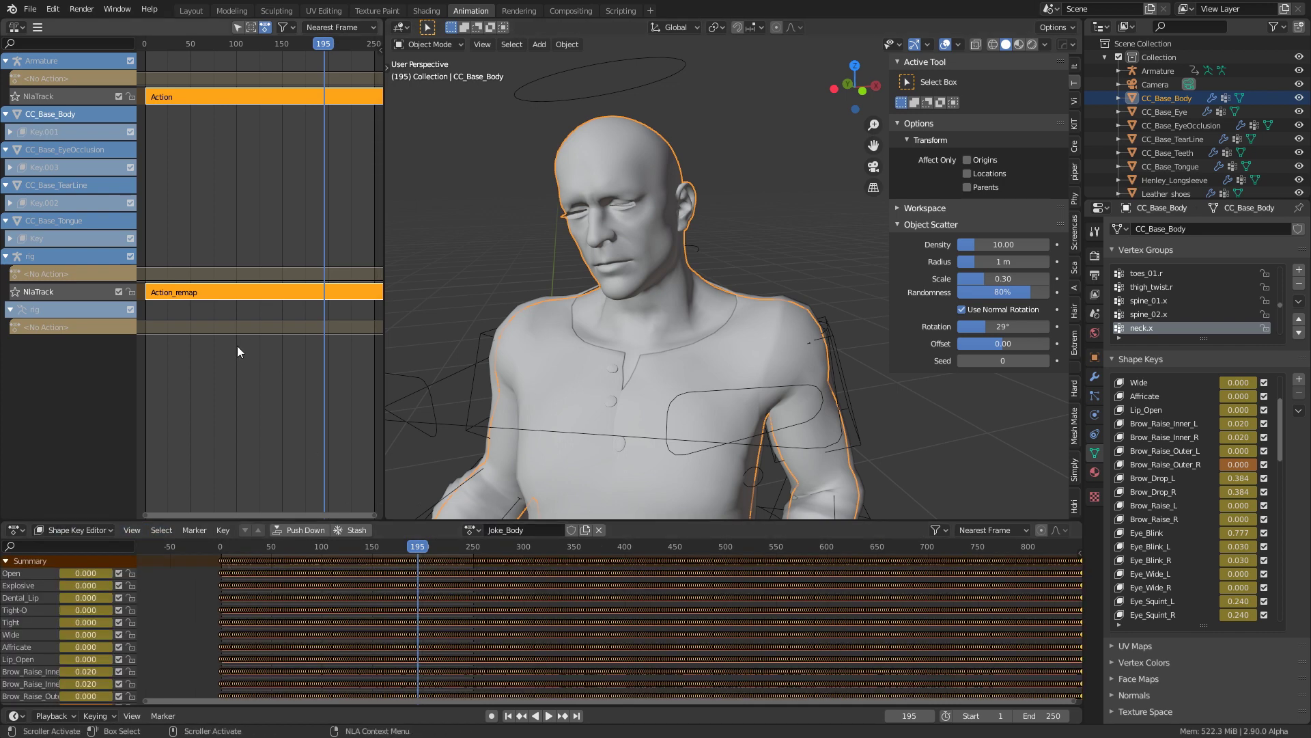
key(Tab)
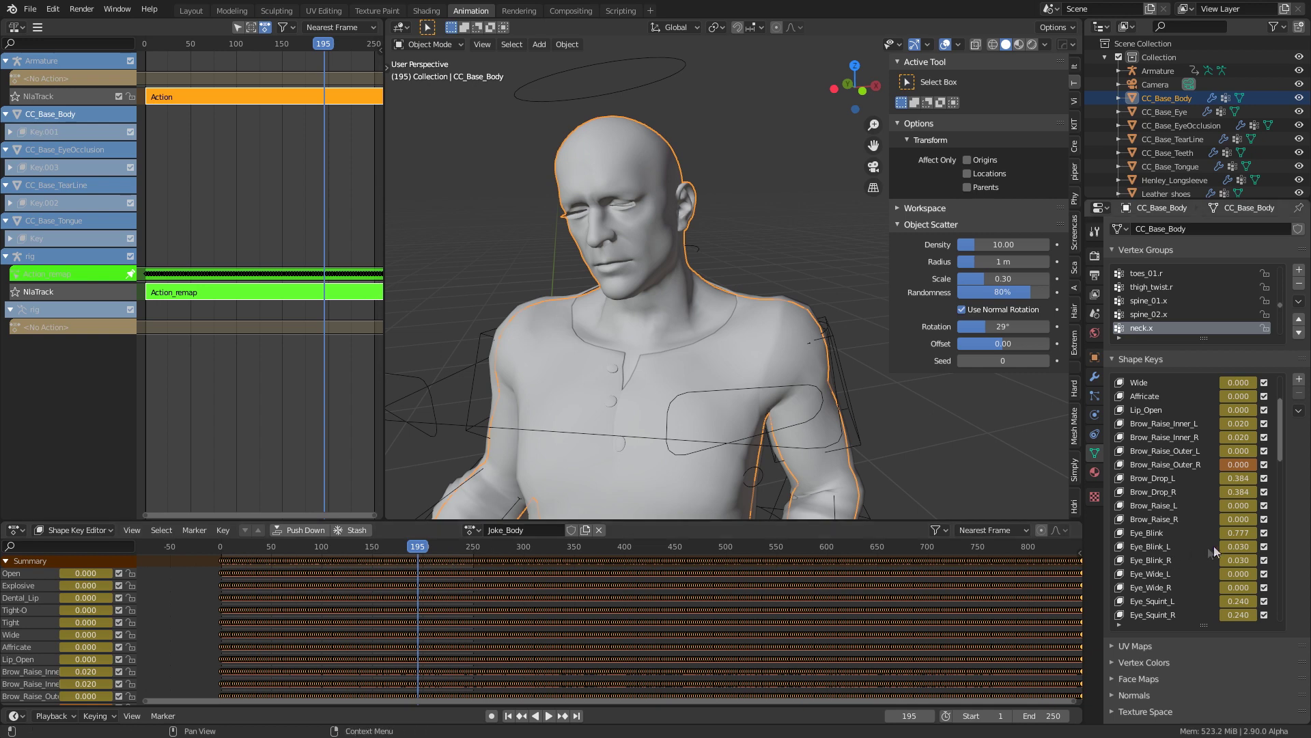